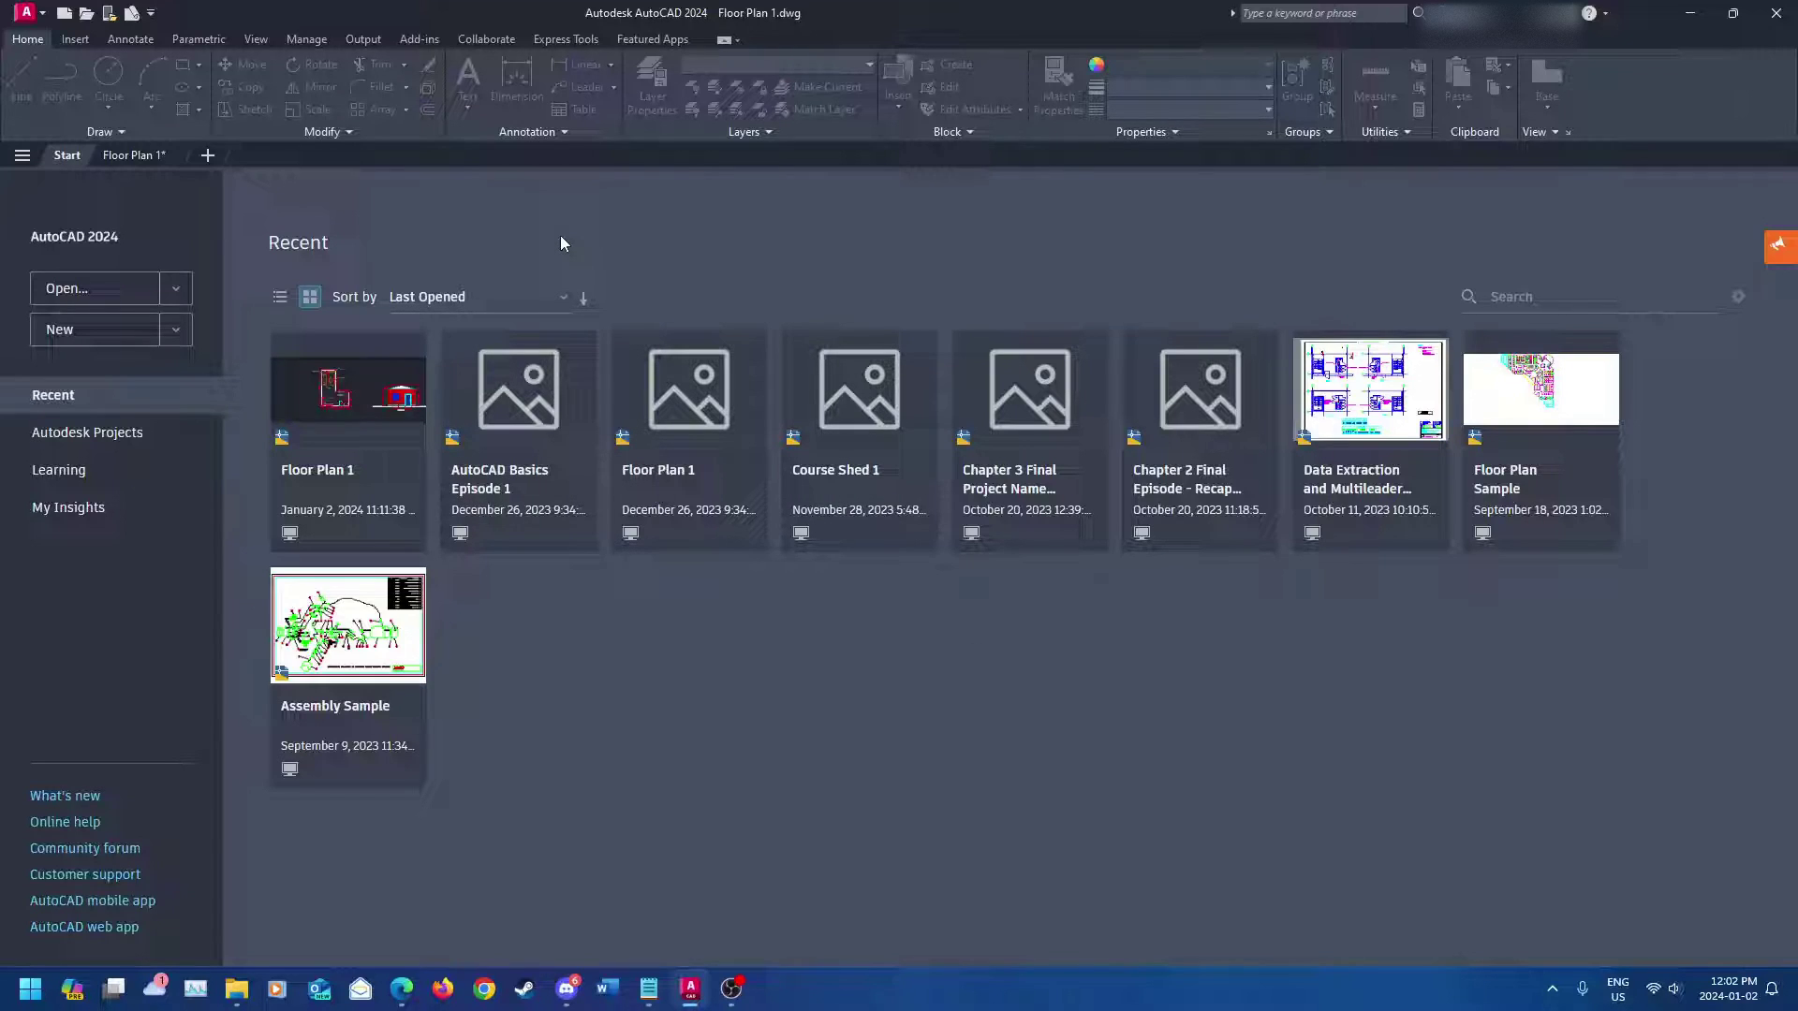
- Switch to the Floor Plan 1 drawing and look over the shed plan, the L-shaped floor plan and the elevations
{"action": "left_click", "coordinate": [135, 156]}
{"action": "scroll", "coordinate": [951, 465], "scroll_direction": "down", "scroll_amount": 4}
{"action": "mouse_move", "coordinate": [952, 413]}
{"action": "middle_mouse_down"}
{"action": "mouse_move", "coordinate": [857, 468]}
{"action": "mouse_move", "coordinate": [1248, 417]}
{"action": "middle_mouse_up"}
{"action": "scroll", "coordinate": [857, 468], "scroll_direction": "up", "scroll_amount": 2}
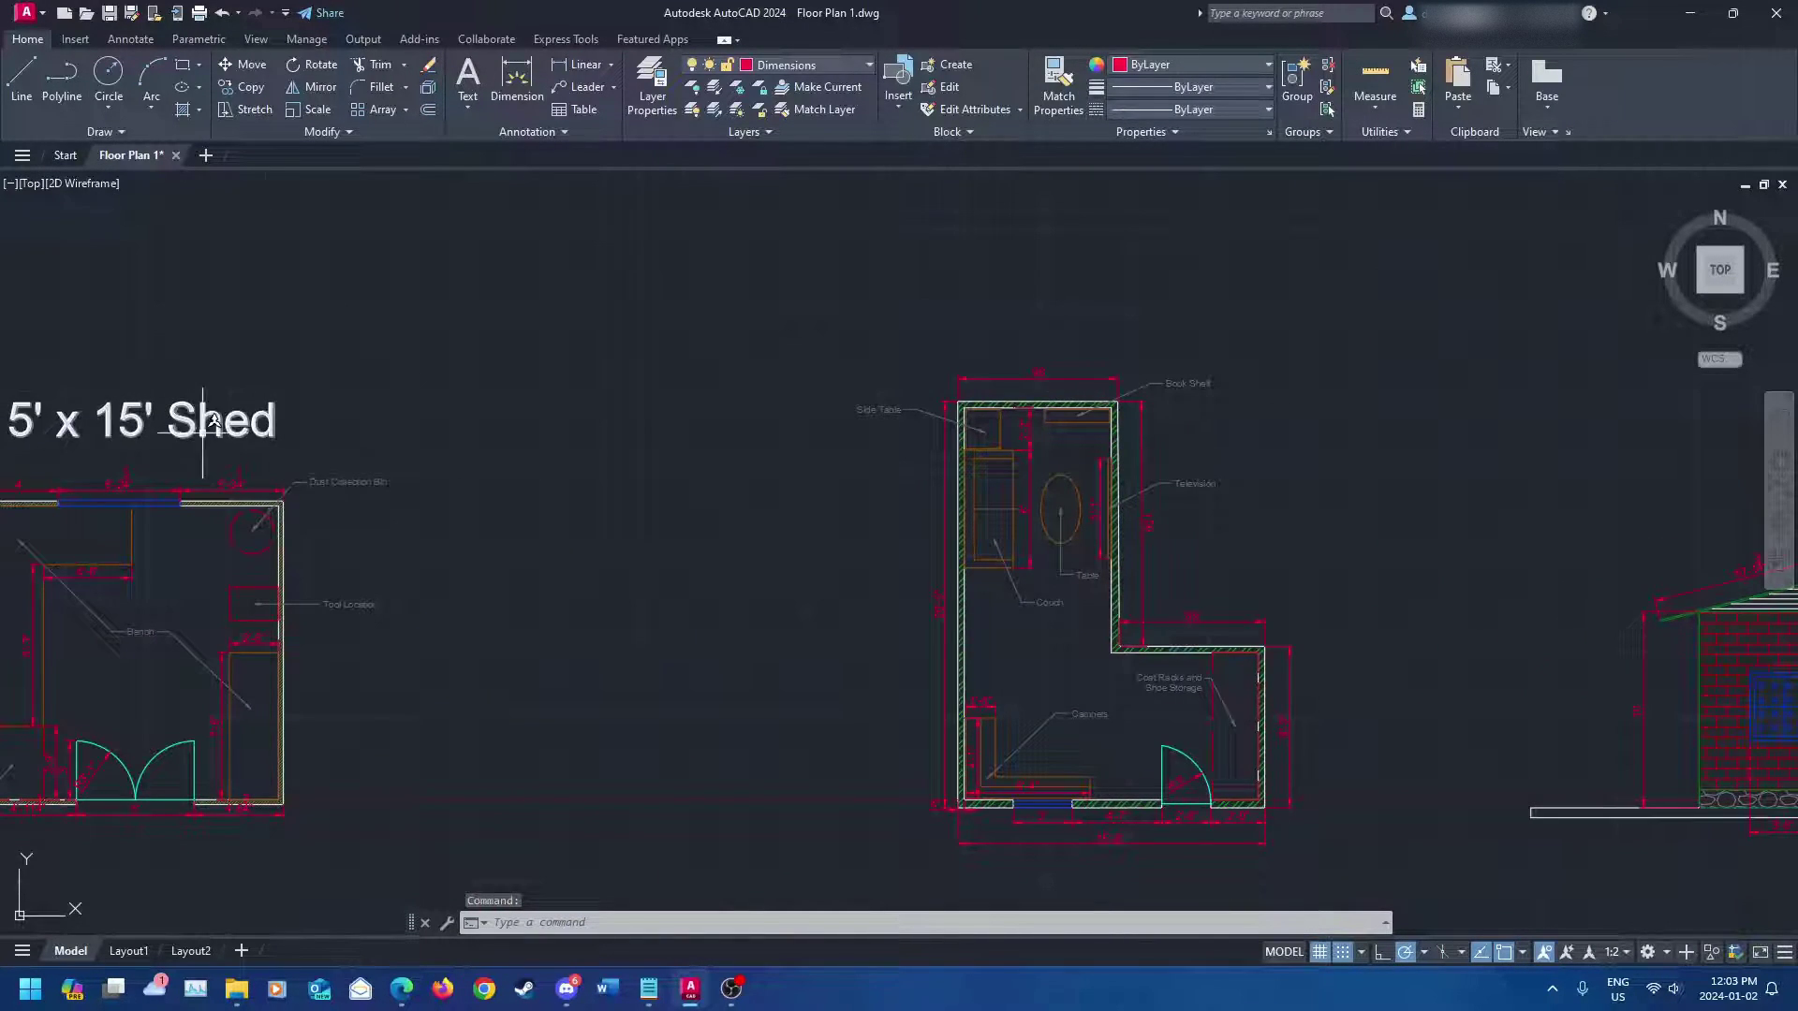
{"action": "middle_click_drag", "start_coordinate": [203, 432], "coordinate": [302, 384]}
{"action": "middle_click_drag", "start_coordinate": [1608, 412], "coordinate": [550, 405]}
{"action": "middle_click_drag", "start_coordinate": [917, 398], "coordinate": [590, 398]}
{"action": "scroll", "coordinate": [590, 398], "scroll_direction": "down", "scroll_amount": 1}
{"action": "scroll", "coordinate": [622, 537], "scroll_direction": "up", "scroll_amount": 1}
{"action": "mouse_move", "coordinate": [750, 502]}
{"action": "middle_mouse_down"}
{"action": "mouse_move", "coordinate": [1020, 602]}
{"action": "mouse_move", "coordinate": [1302, 668]}
{"action": "middle_mouse_up"}
{"action": "middle_click_drag", "start_coordinate": [739, 452], "coordinate": [1034, 526]}
{"action": "middle_click_drag", "start_coordinate": [505, 434], "coordinate": [750, 630]}
{"action": "middle_click_drag", "start_coordinate": [567, 492], "coordinate": [704, 594]}
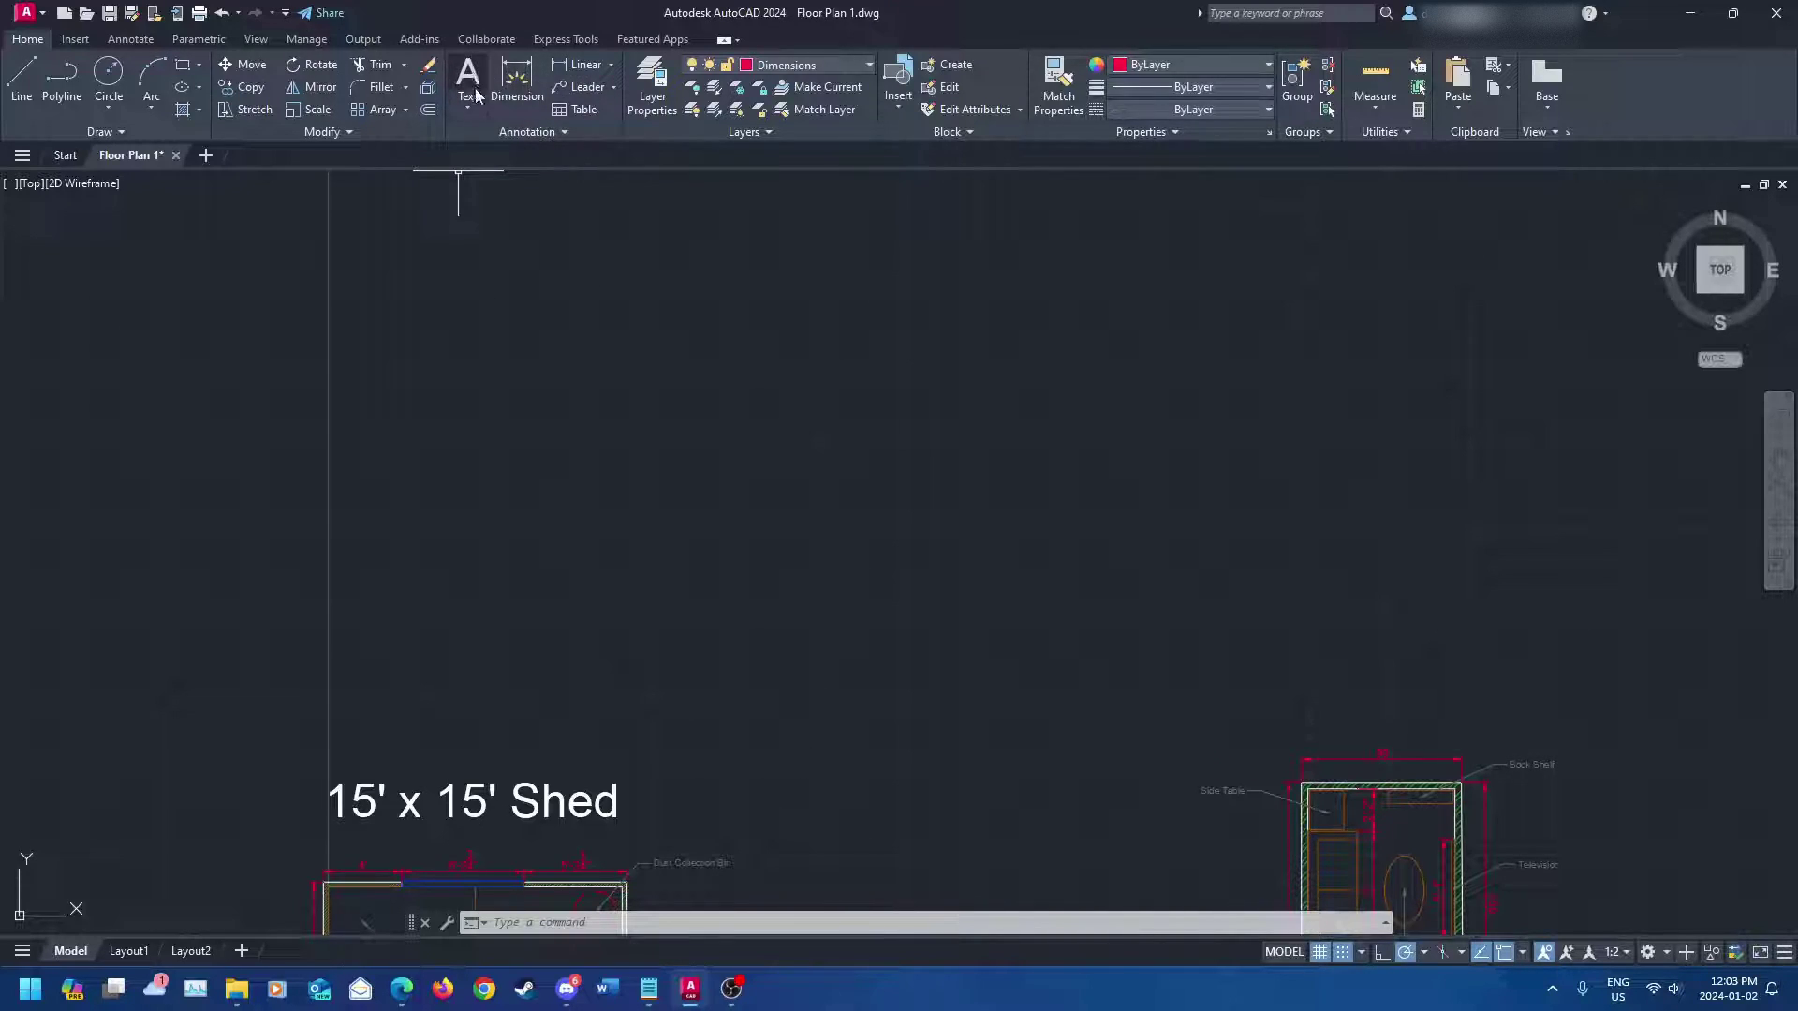
- Start multiline text and define a text box about 12'-6" wide in the empty area above the 15' x 15' Shed title
{"action": "left_click", "coordinate": [546, 134]}
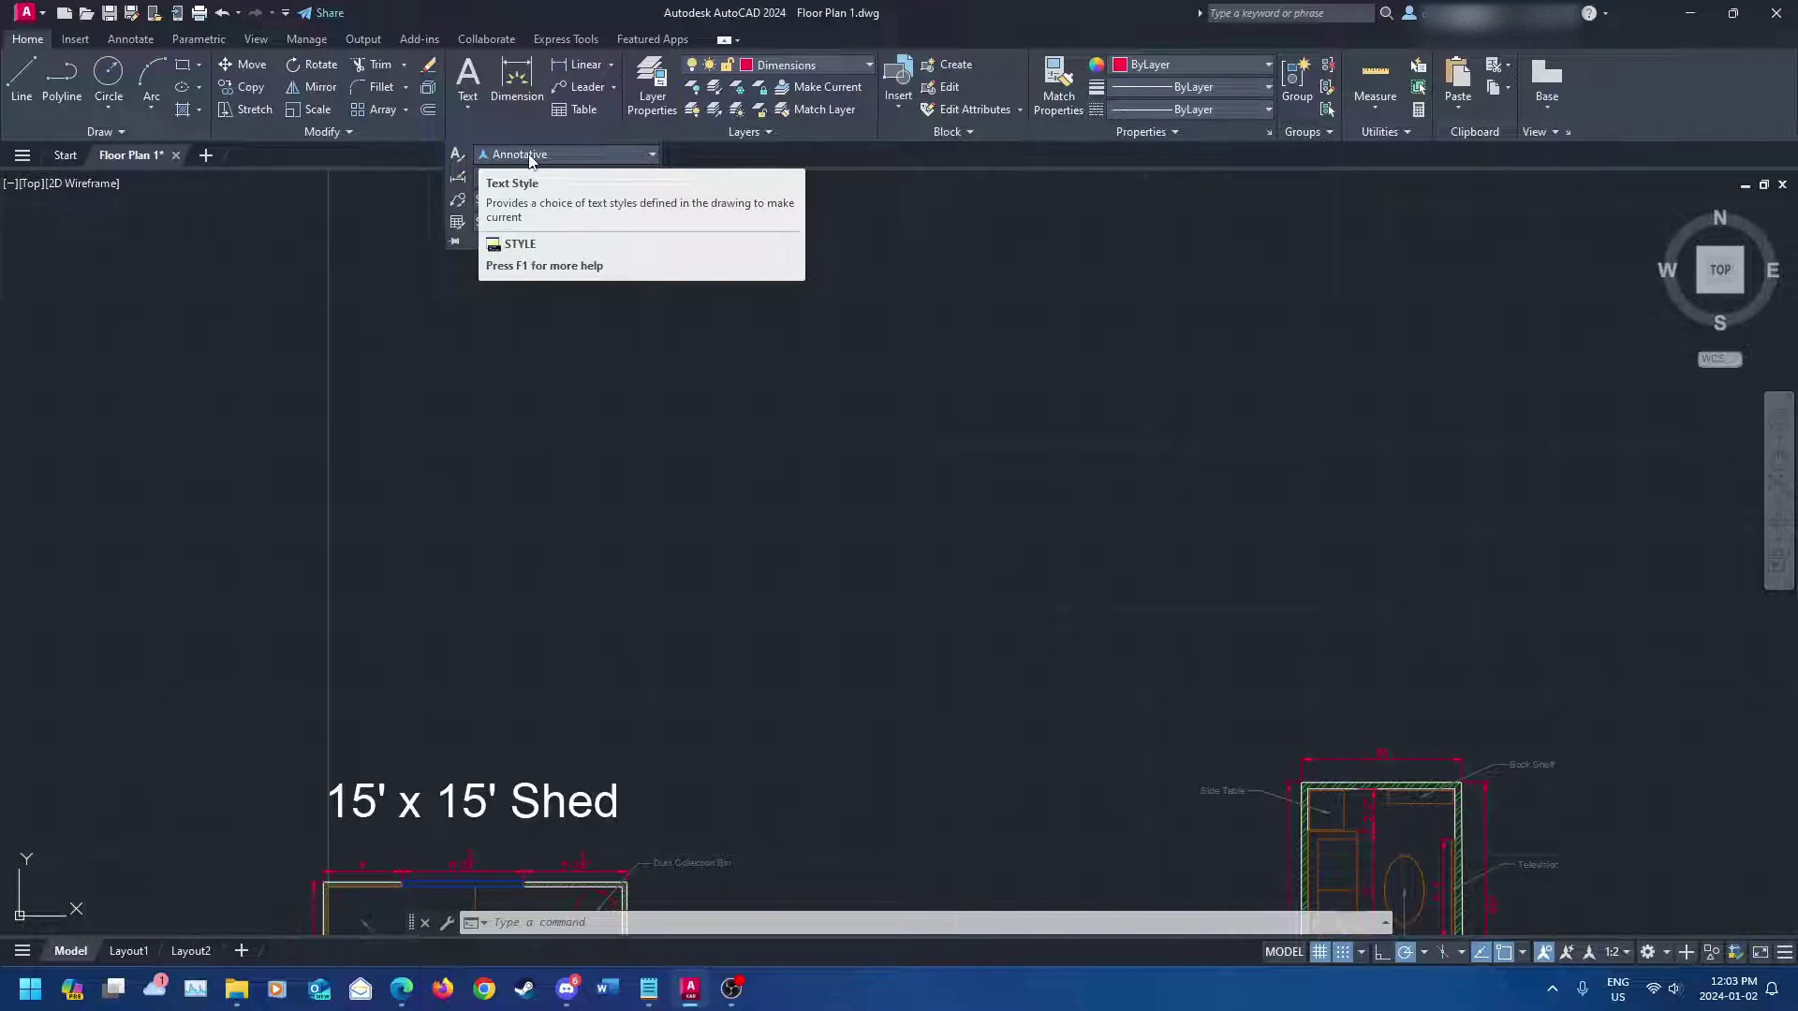
{"action": "left_click", "coordinate": [471, 81]}
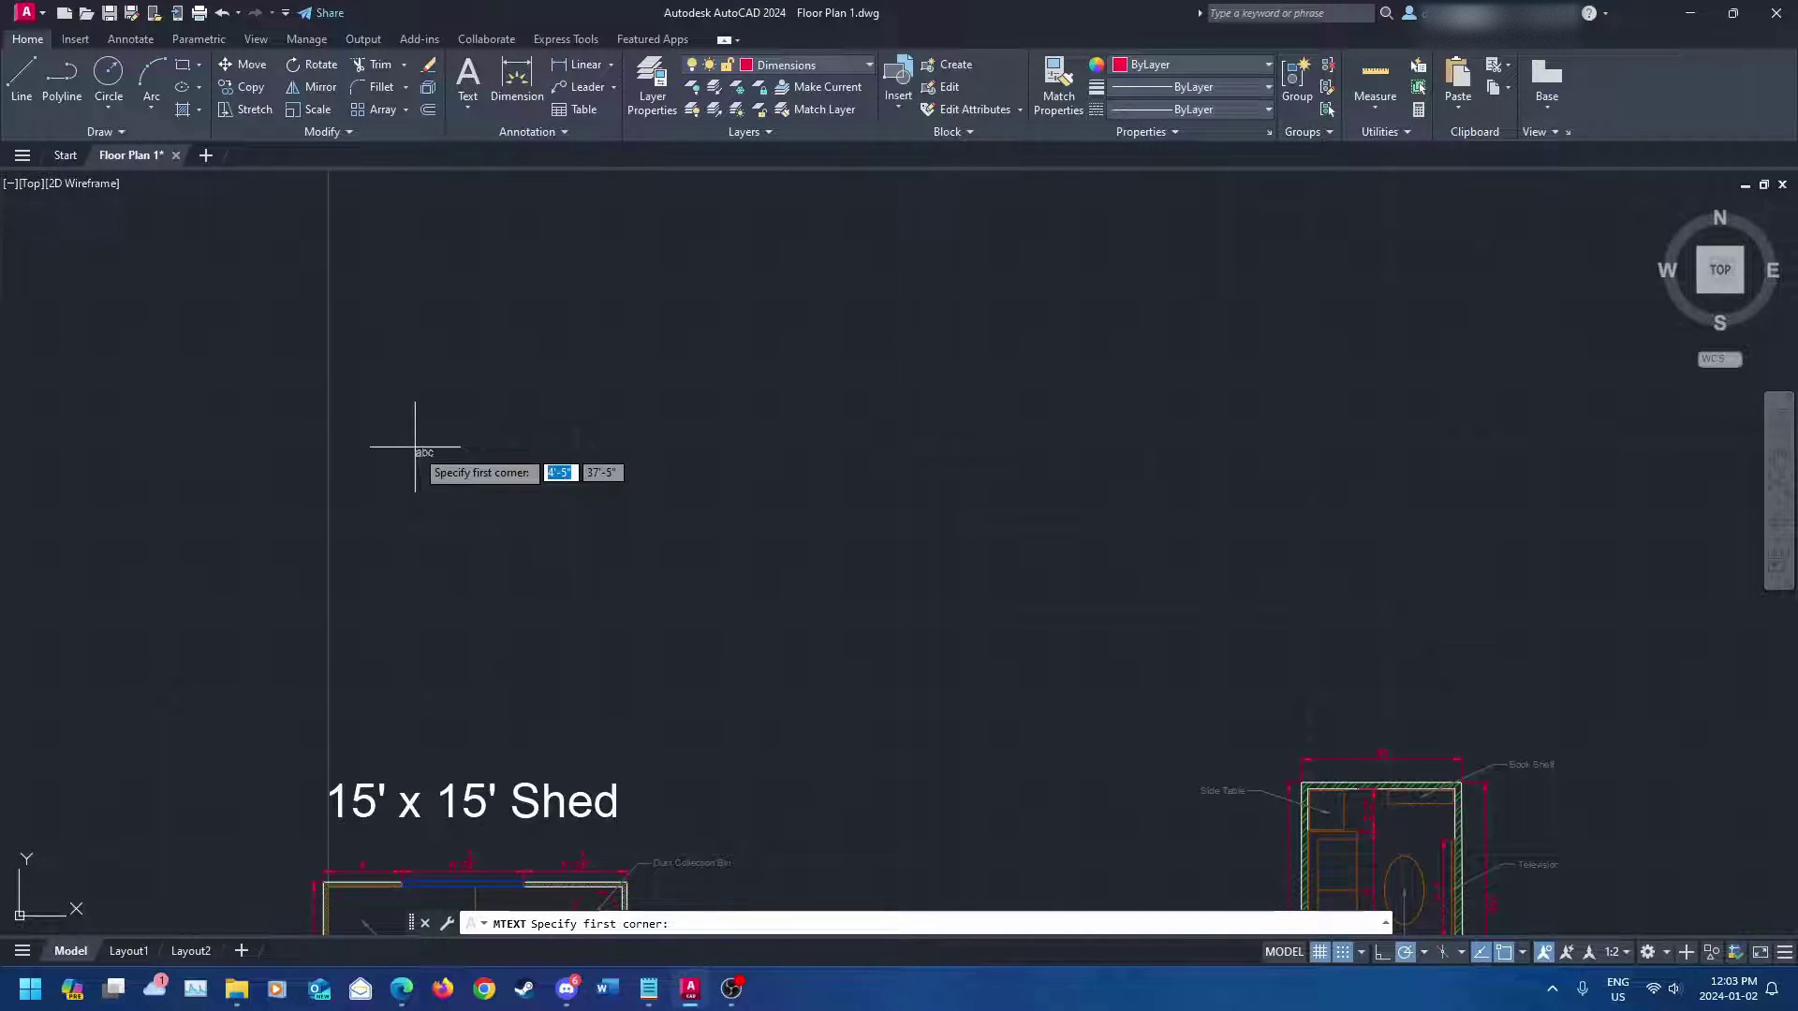
{"action": "scroll", "coordinate": [415, 446], "scroll_direction": "up", "scroll_amount": 4}
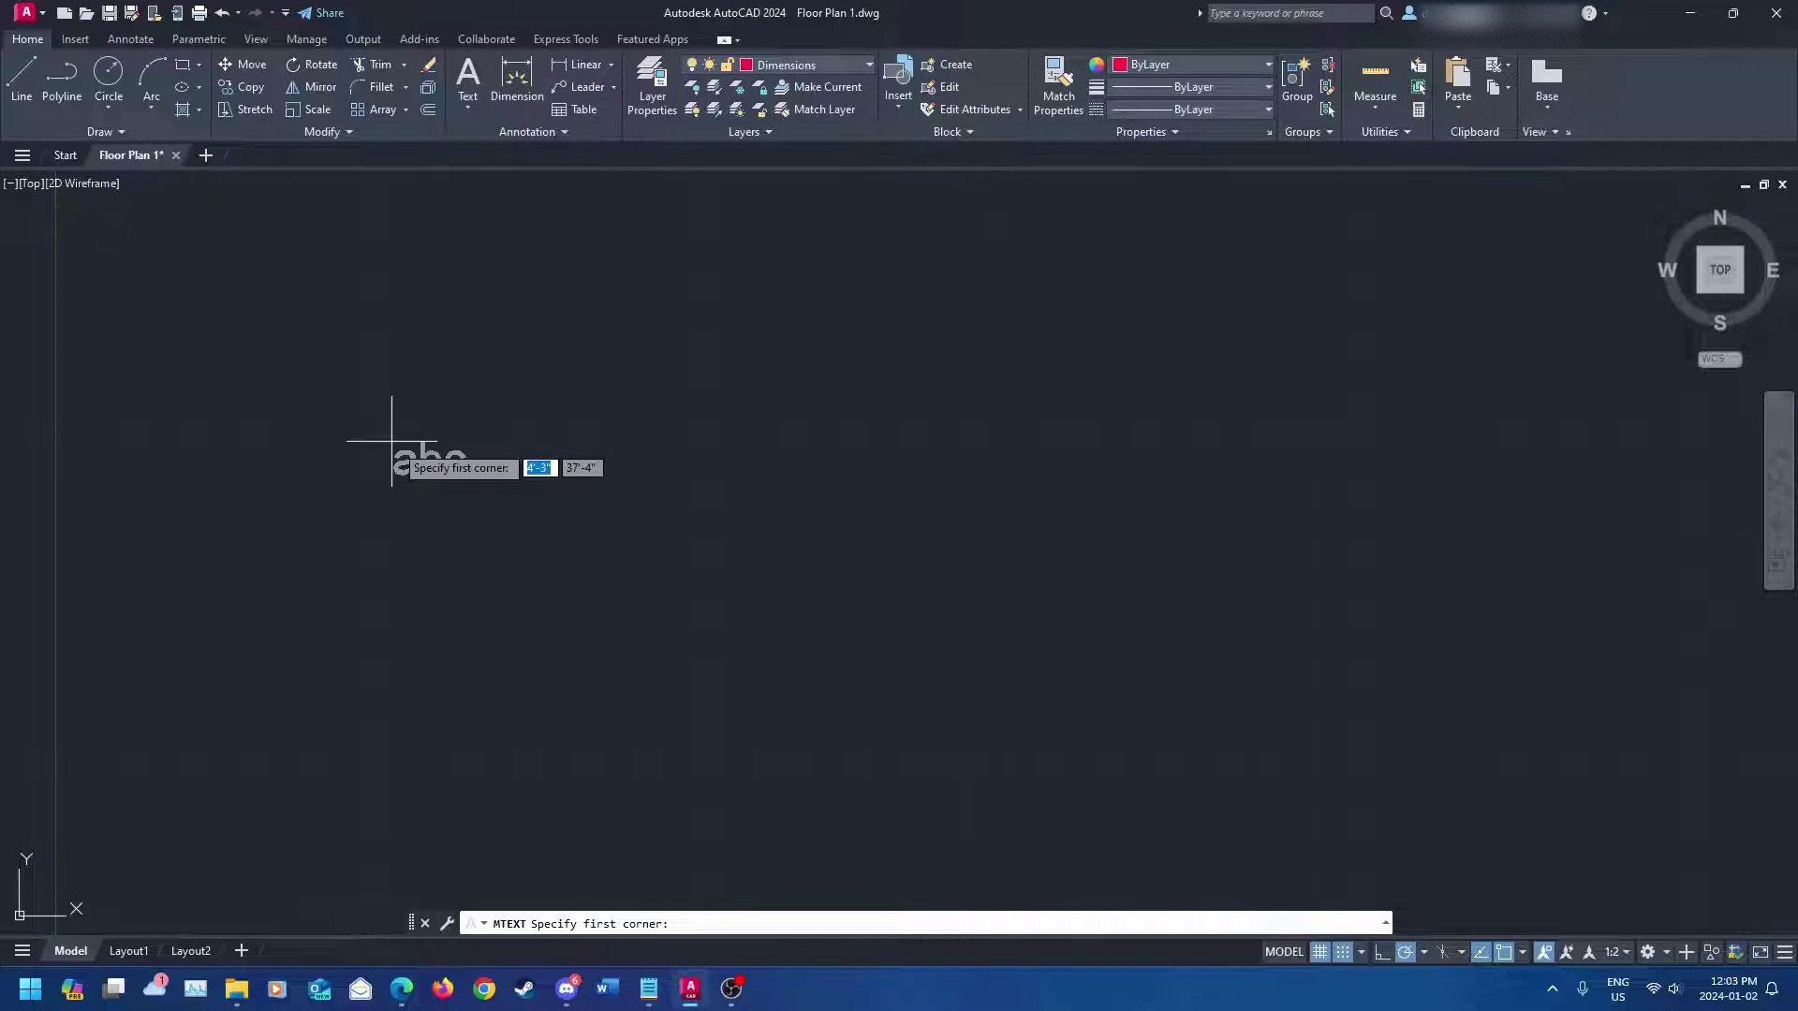
{"action": "scroll", "coordinate": [415, 436], "scroll_direction": "down", "scroll_amount": 6}
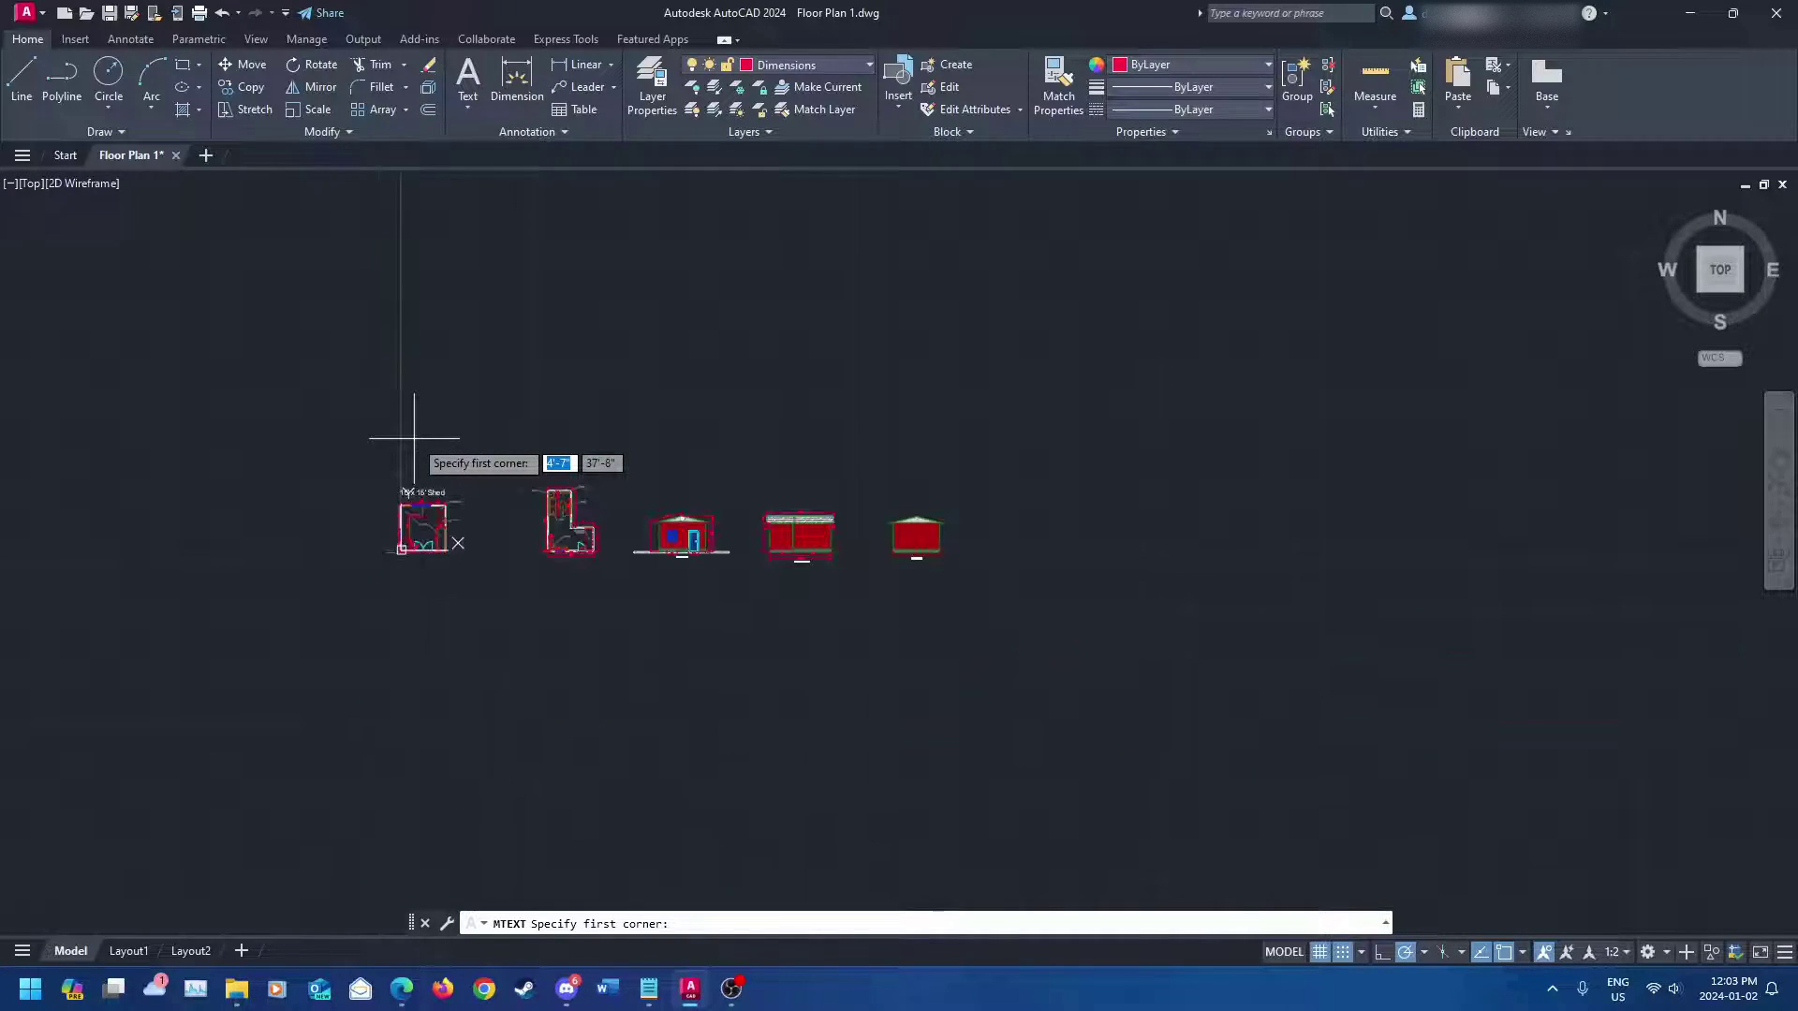
{"action": "middle_click_drag", "start_coordinate": [439, 424], "coordinate": [465, 475]}
{"action": "scroll", "coordinate": [465, 477], "scroll_direction": "up", "scroll_amount": 4}
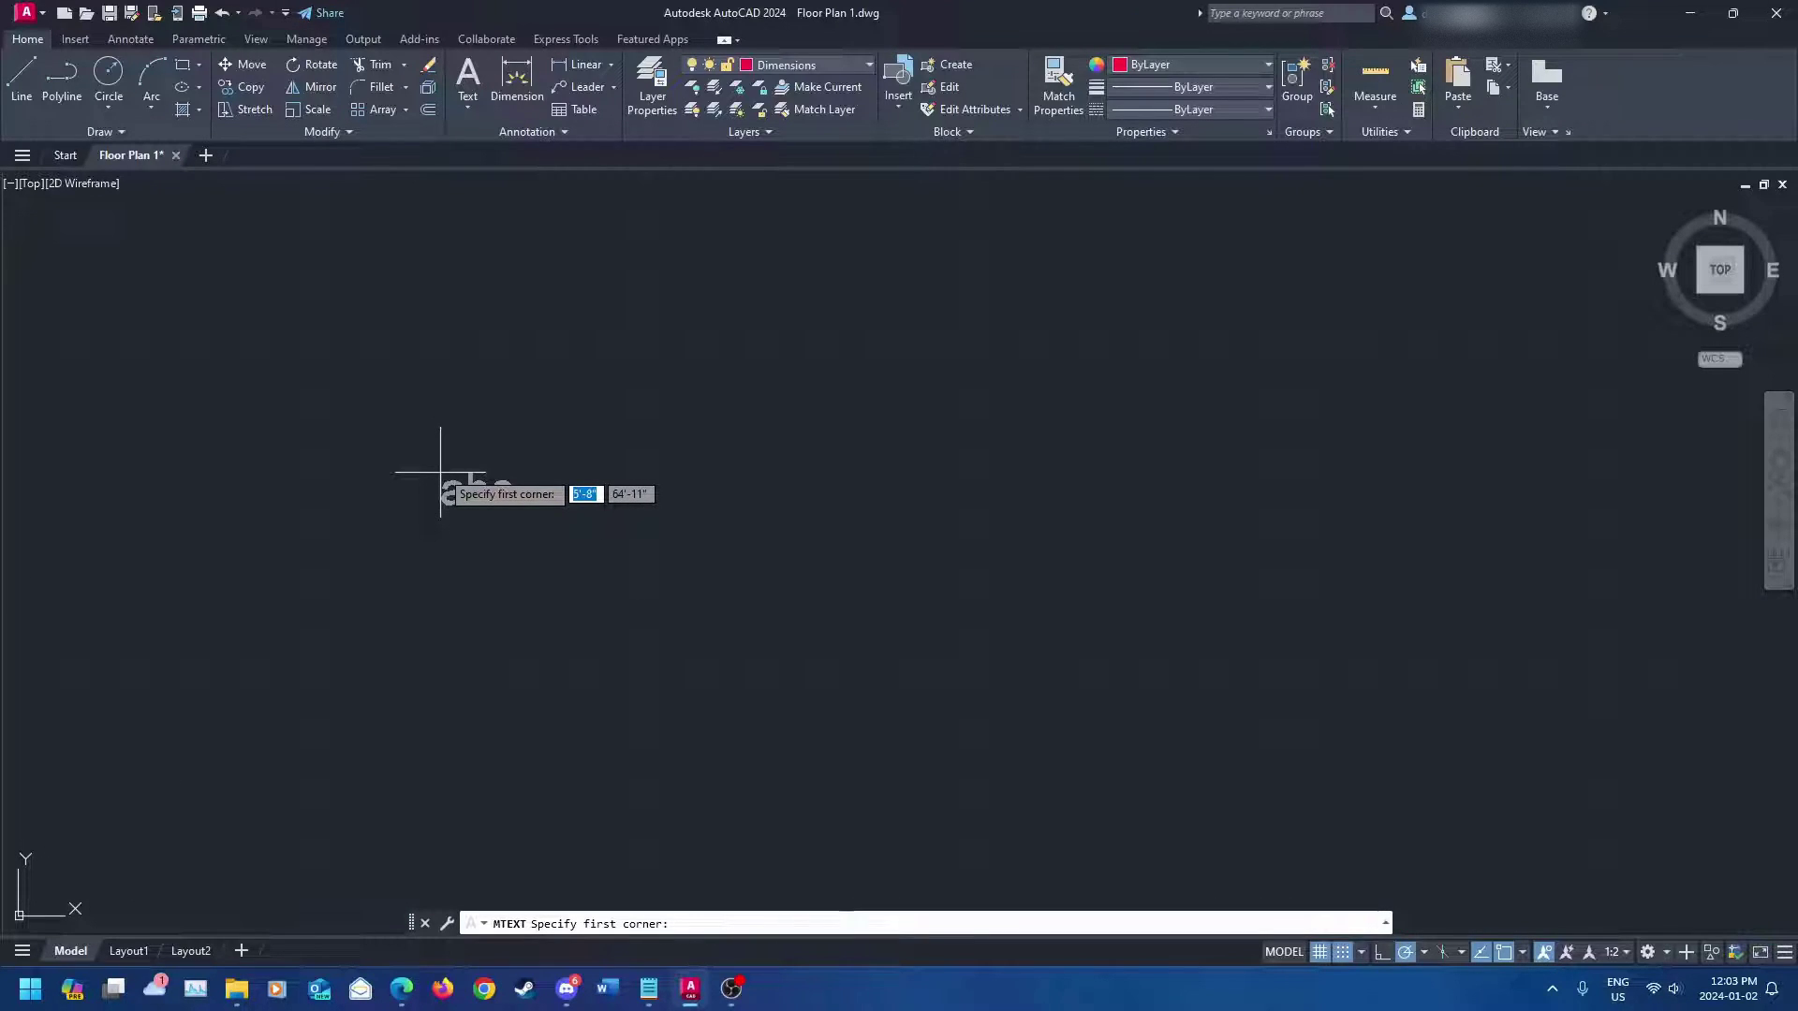
{"action": "left_click", "coordinate": [366, 388]}
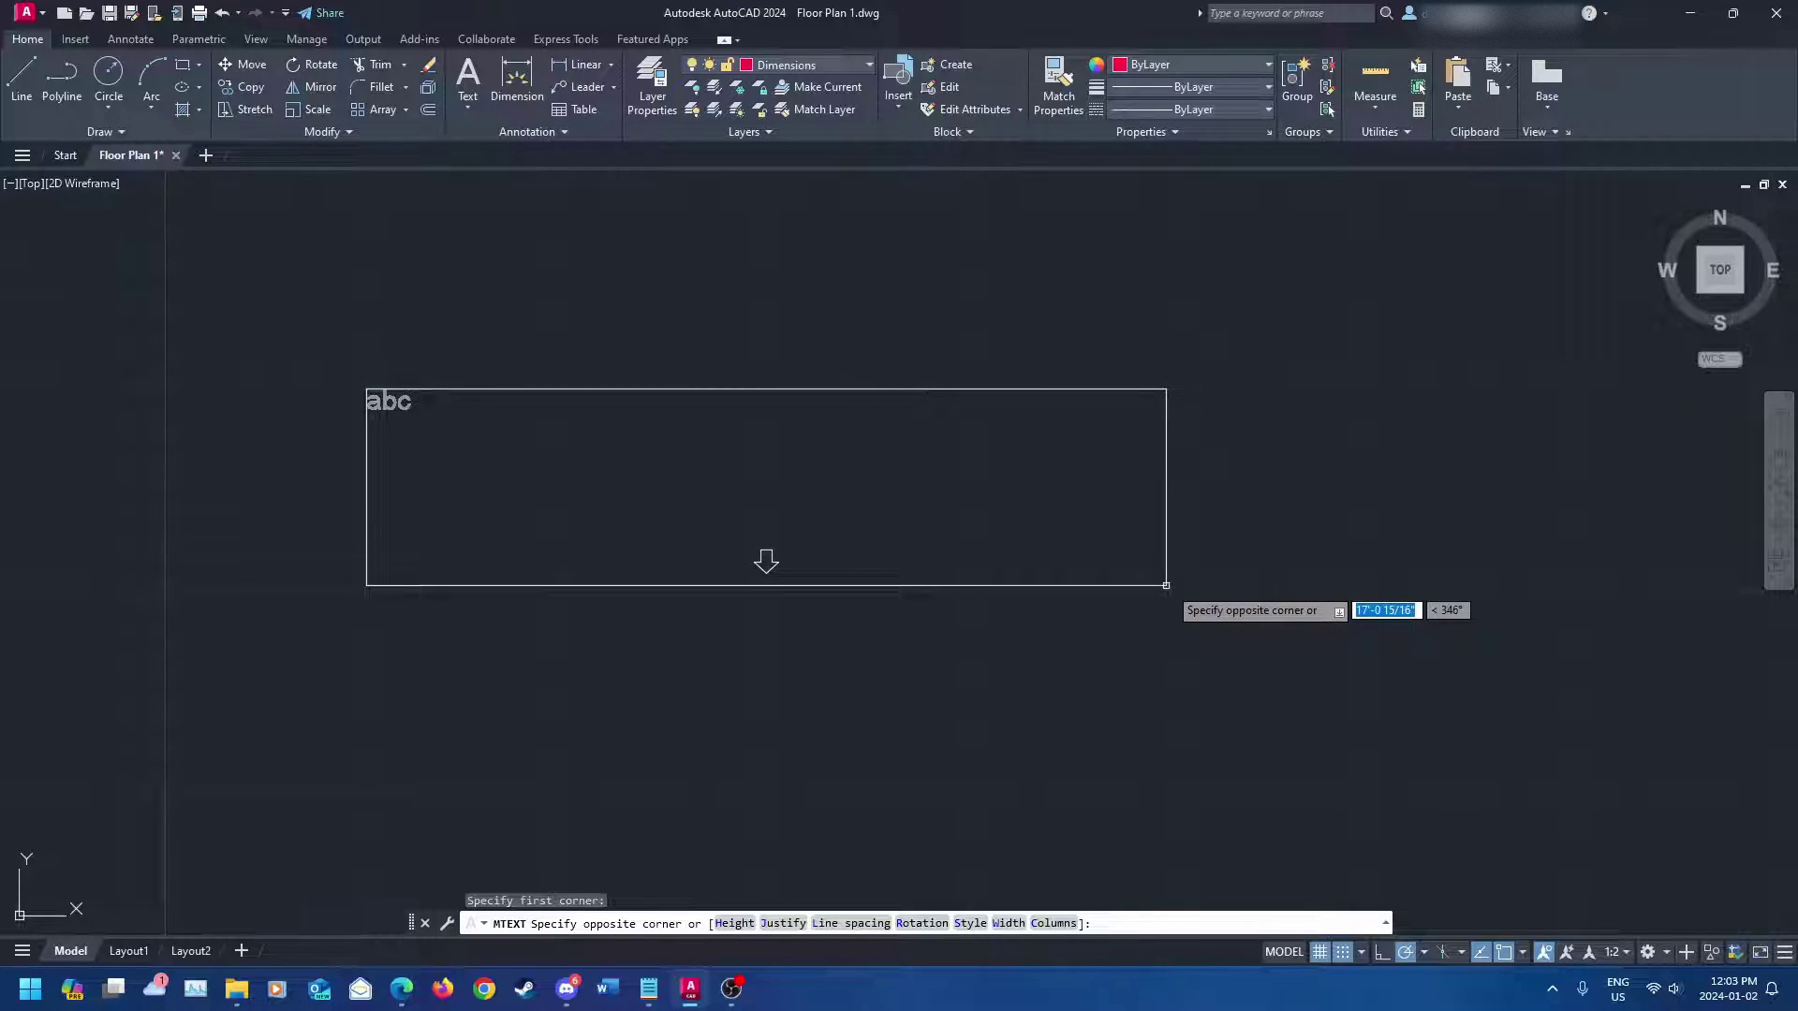
{"action": "left_click", "coordinate": [969, 589]}
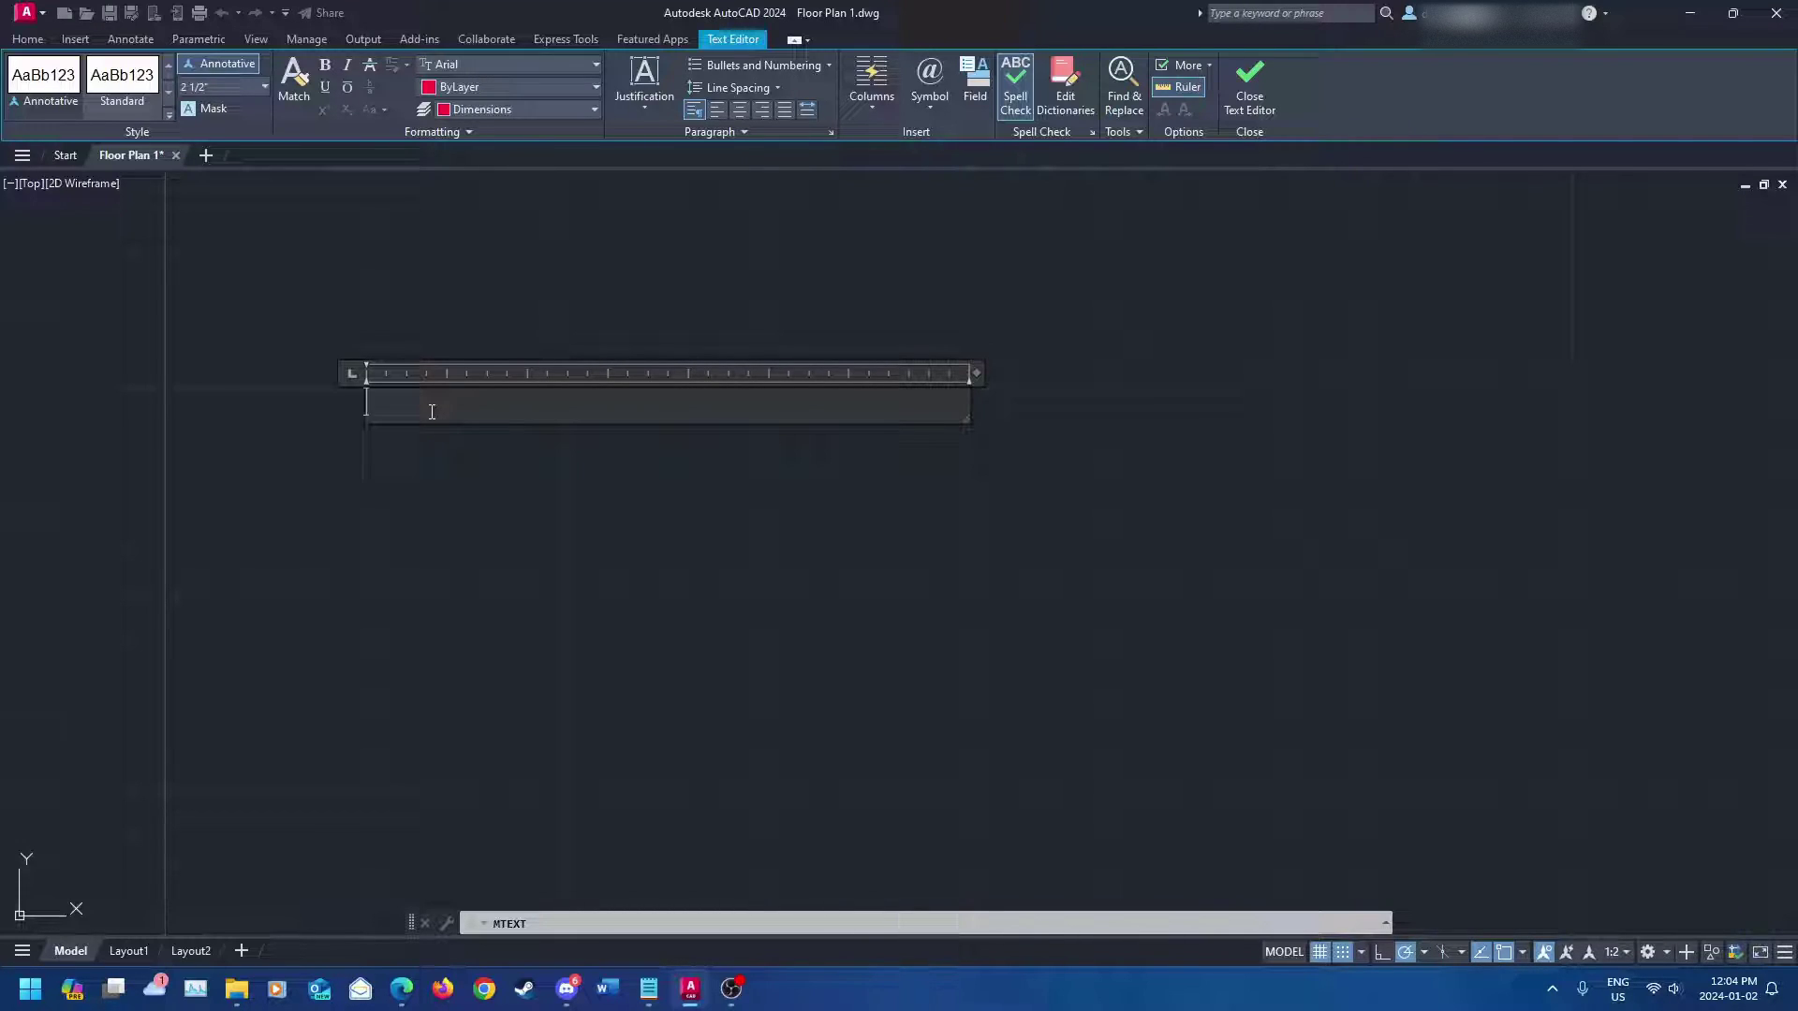
- Enter "Floor Plan" as the multiline text and save the text changes
{"action": "type", "text": "loor Plan"}
{"action": "key", "text": "Return"}
{"action": "key", "text": "BackSpace"}
{"action": "key", "text": "Escape"}
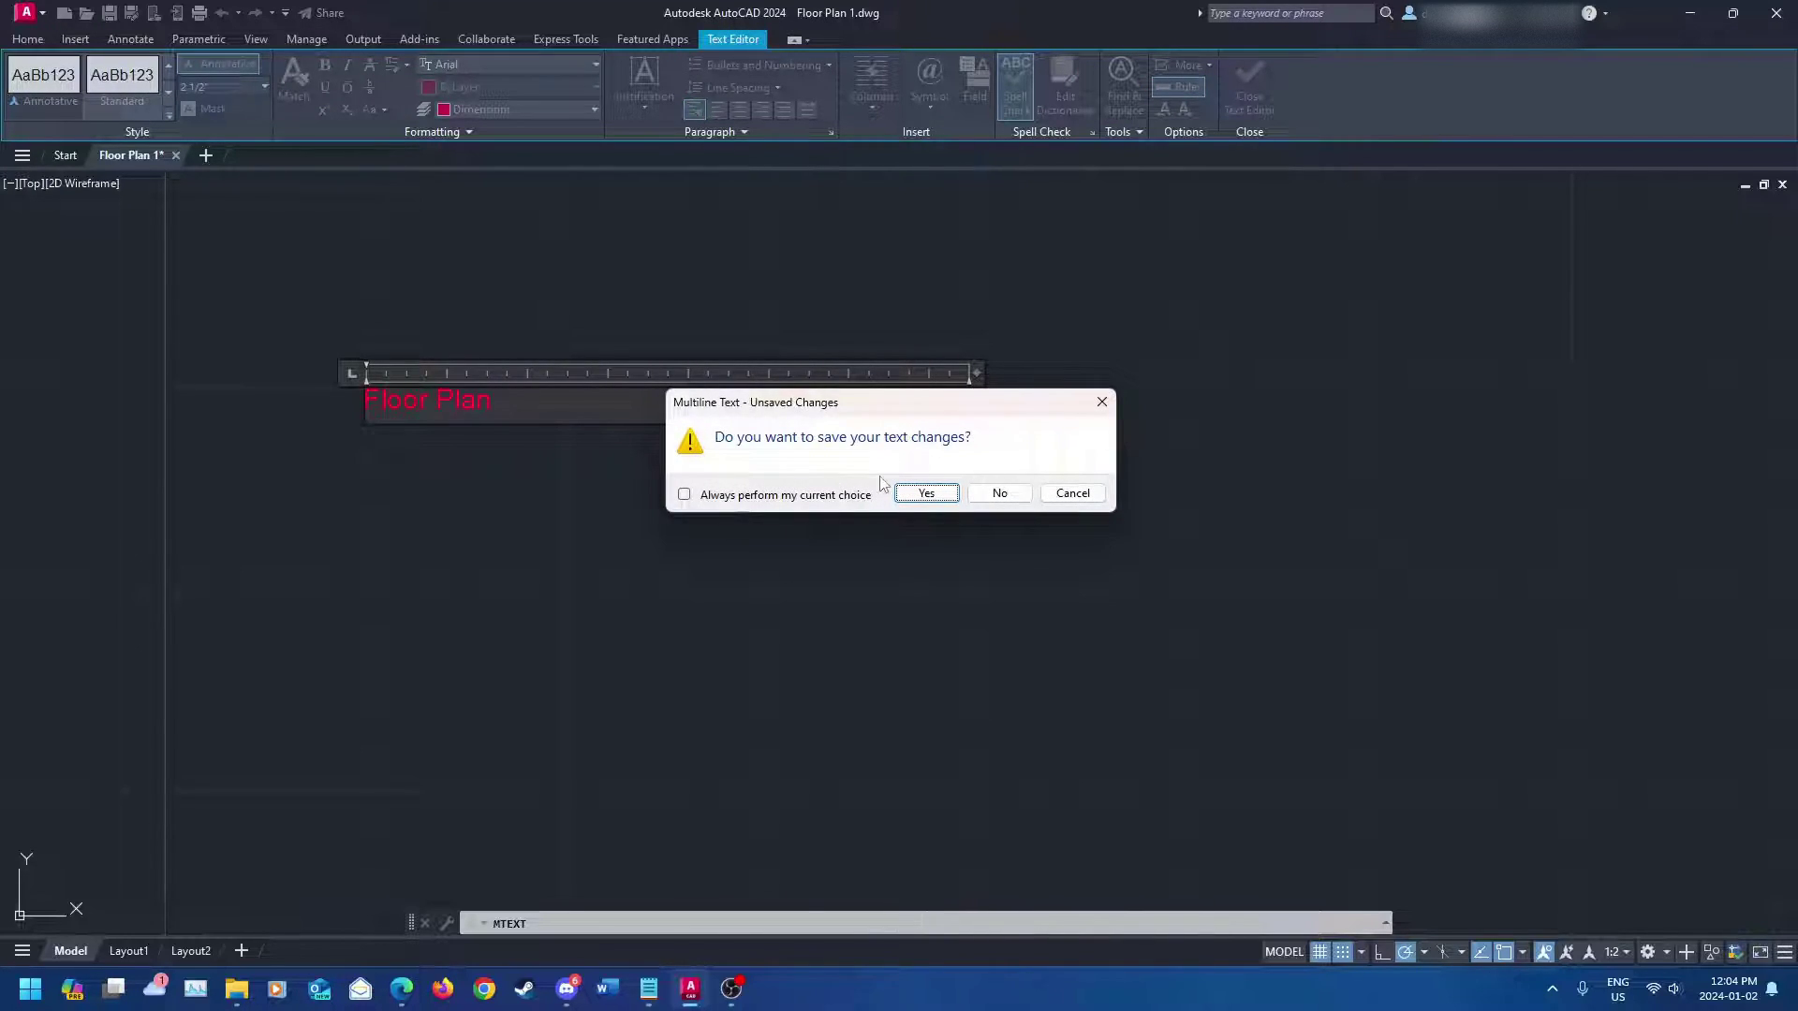
{"action": "left_click", "coordinate": [922, 493]}
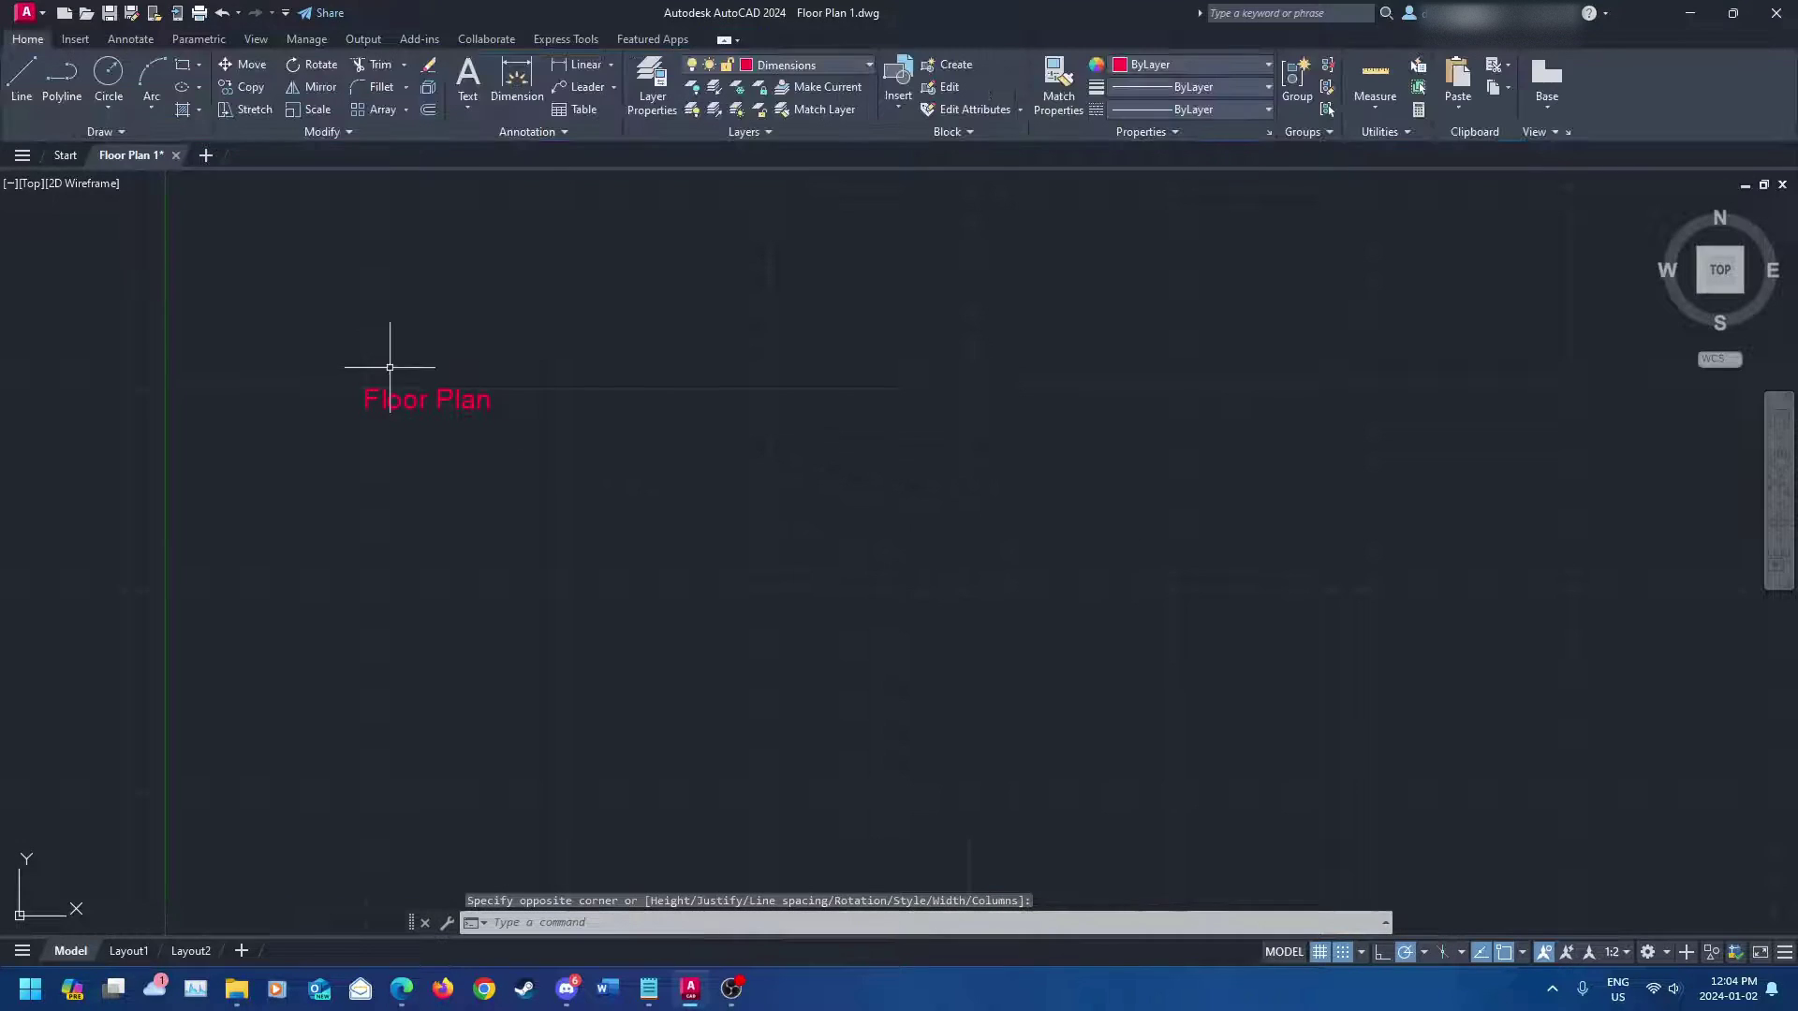
- Move the Floor Plan text from the empty area above the shed to just below the L-shaped floor plan
{"action": "left_click", "coordinate": [470, 403]}
{"action": "key", "text": "Escape"}
{"action": "scroll", "coordinate": [604, 492], "scroll_direction": "down", "scroll_amount": 5}
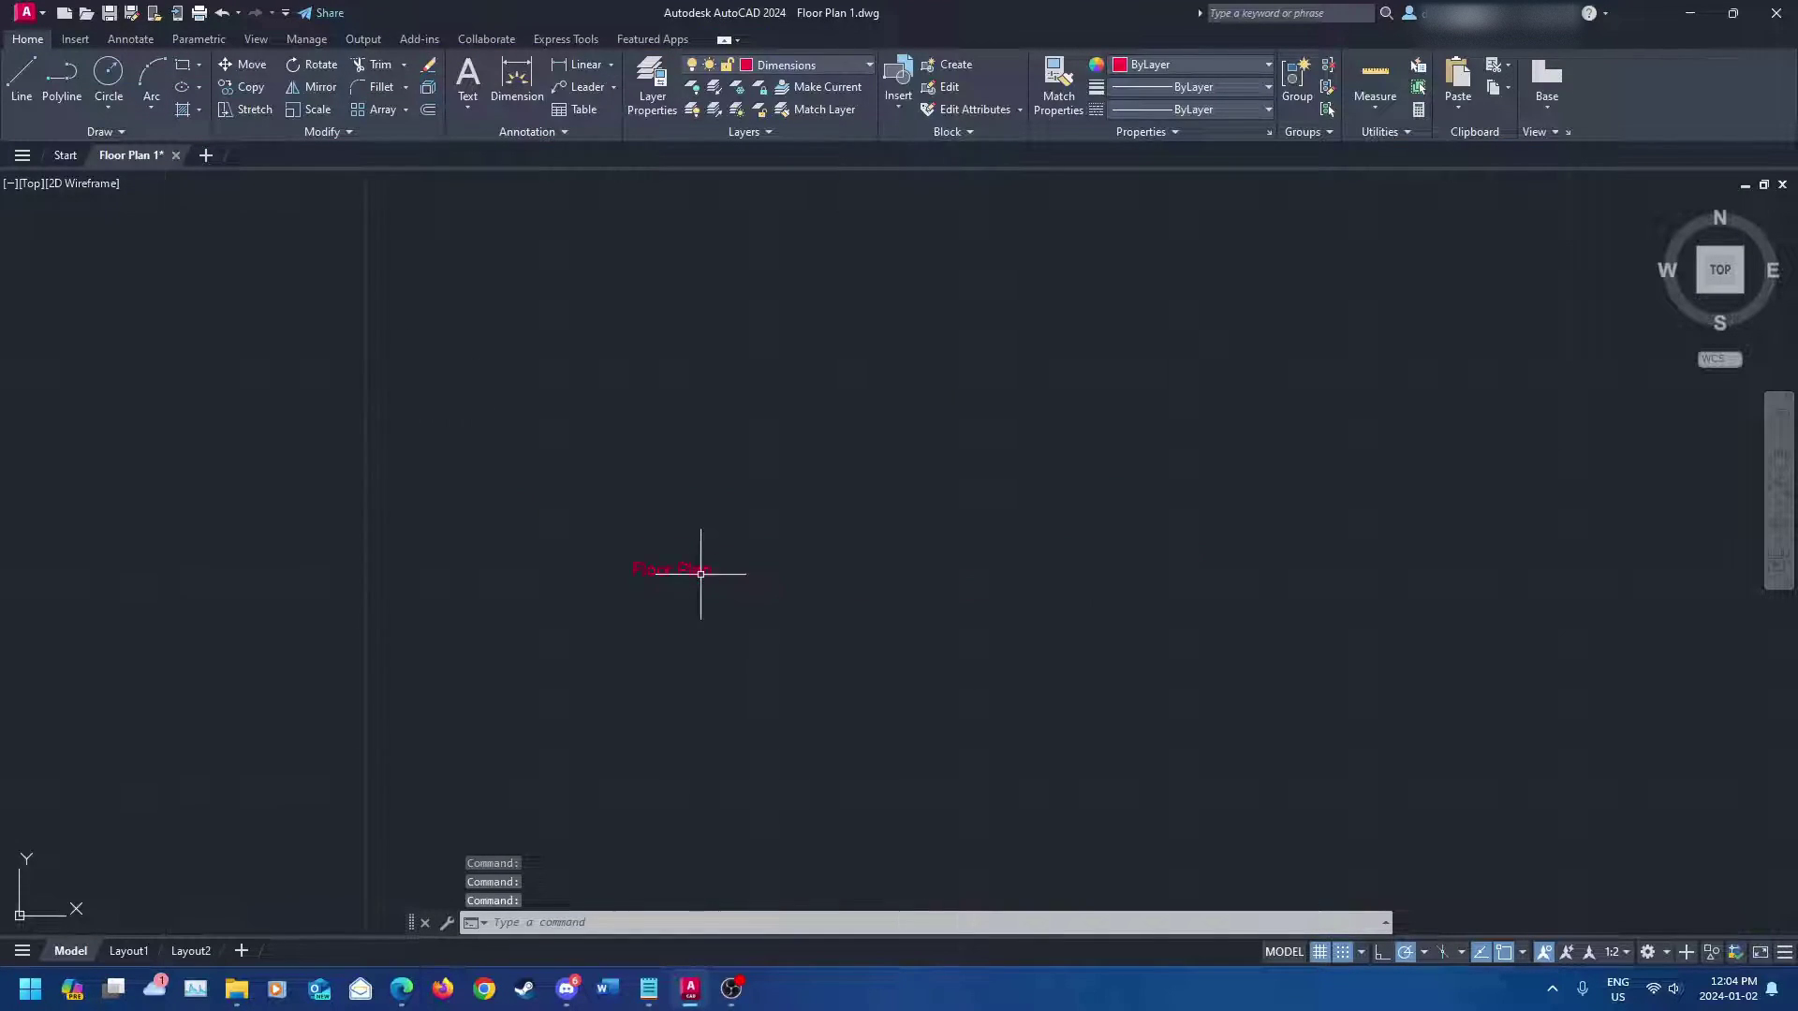
{"action": "left_click", "coordinate": [494, 290]}
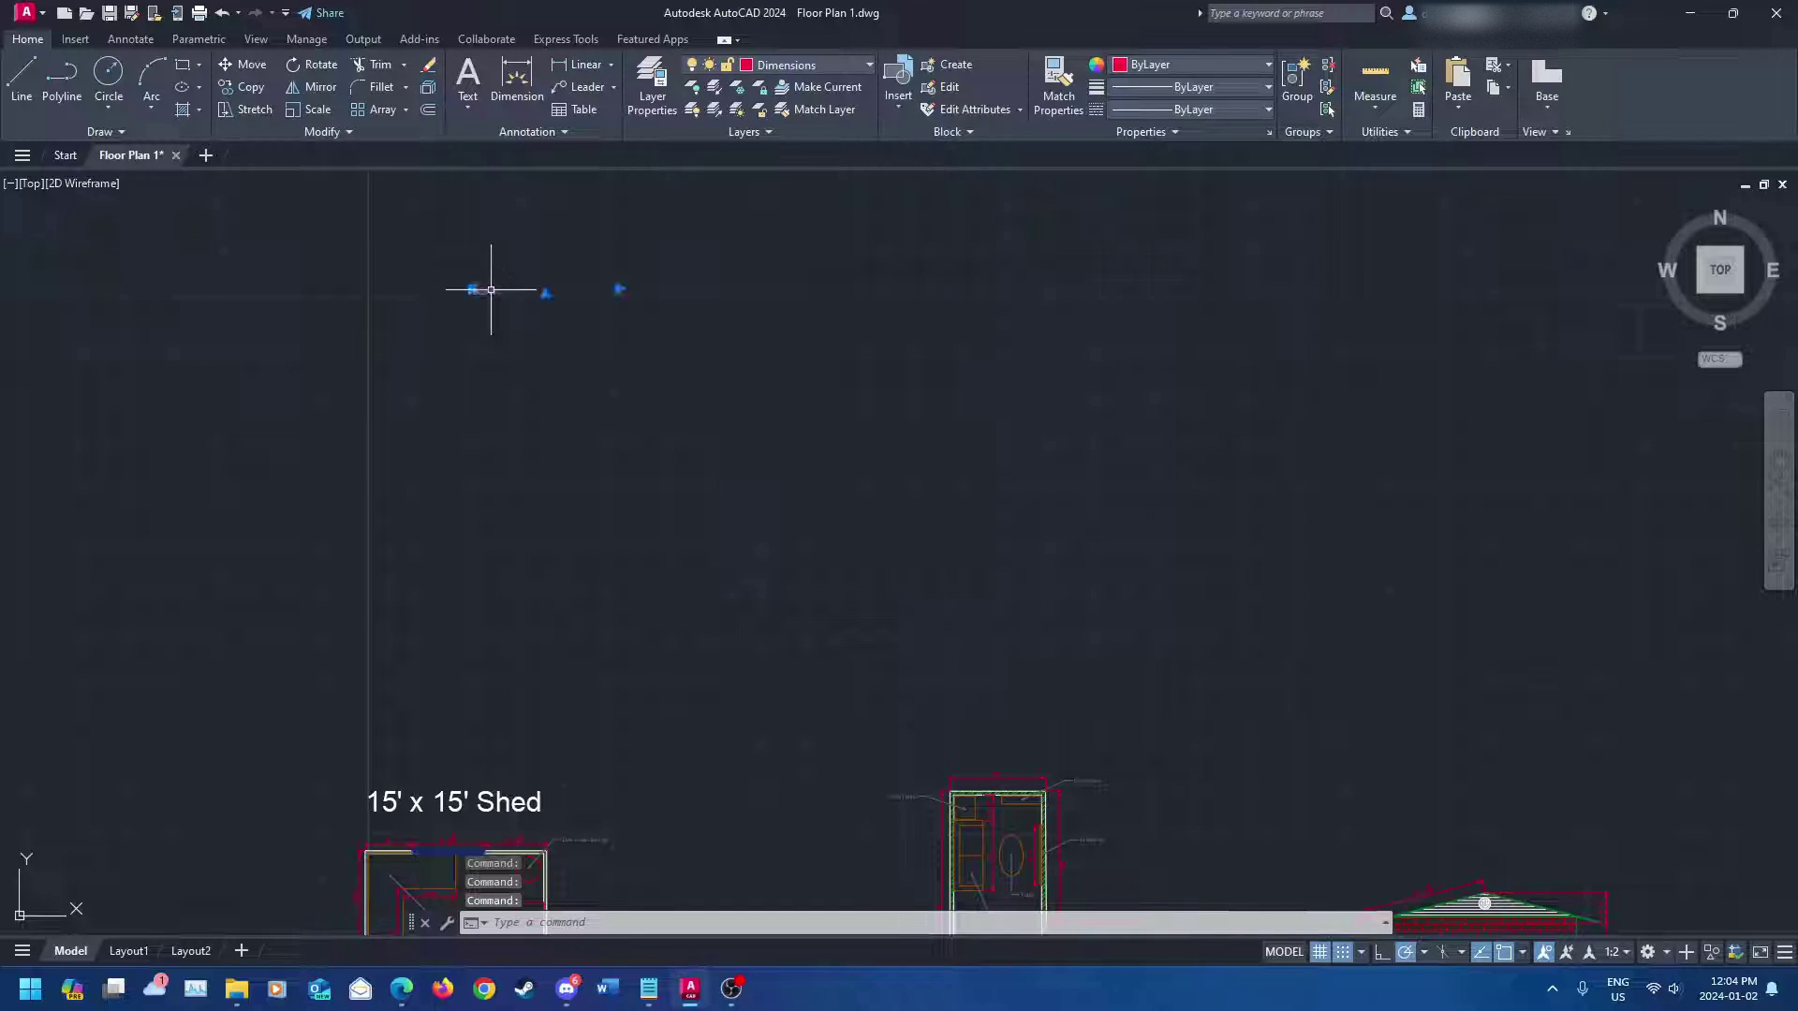
{"action": "left_click_drag", "start_coordinate": [493, 290], "coordinate": [1020, 772]}
{"action": "scroll", "coordinate": [956, 663], "scroll_direction": "up", "scroll_amount": 6}
{"action": "mouse_move", "coordinate": [955, 663]}
{"action": "middle_mouse_down"}
{"action": "mouse_move", "coordinate": [851, 442]}
{"action": "mouse_move", "coordinate": [745, 339]}
{"action": "middle_mouse_up"}
{"action": "scroll", "coordinate": [851, 442], "scroll_direction": "down", "scroll_amount": 5}
{"action": "left_click", "coordinate": [676, 305]}
{"action": "left_click", "coordinate": [676, 306]}
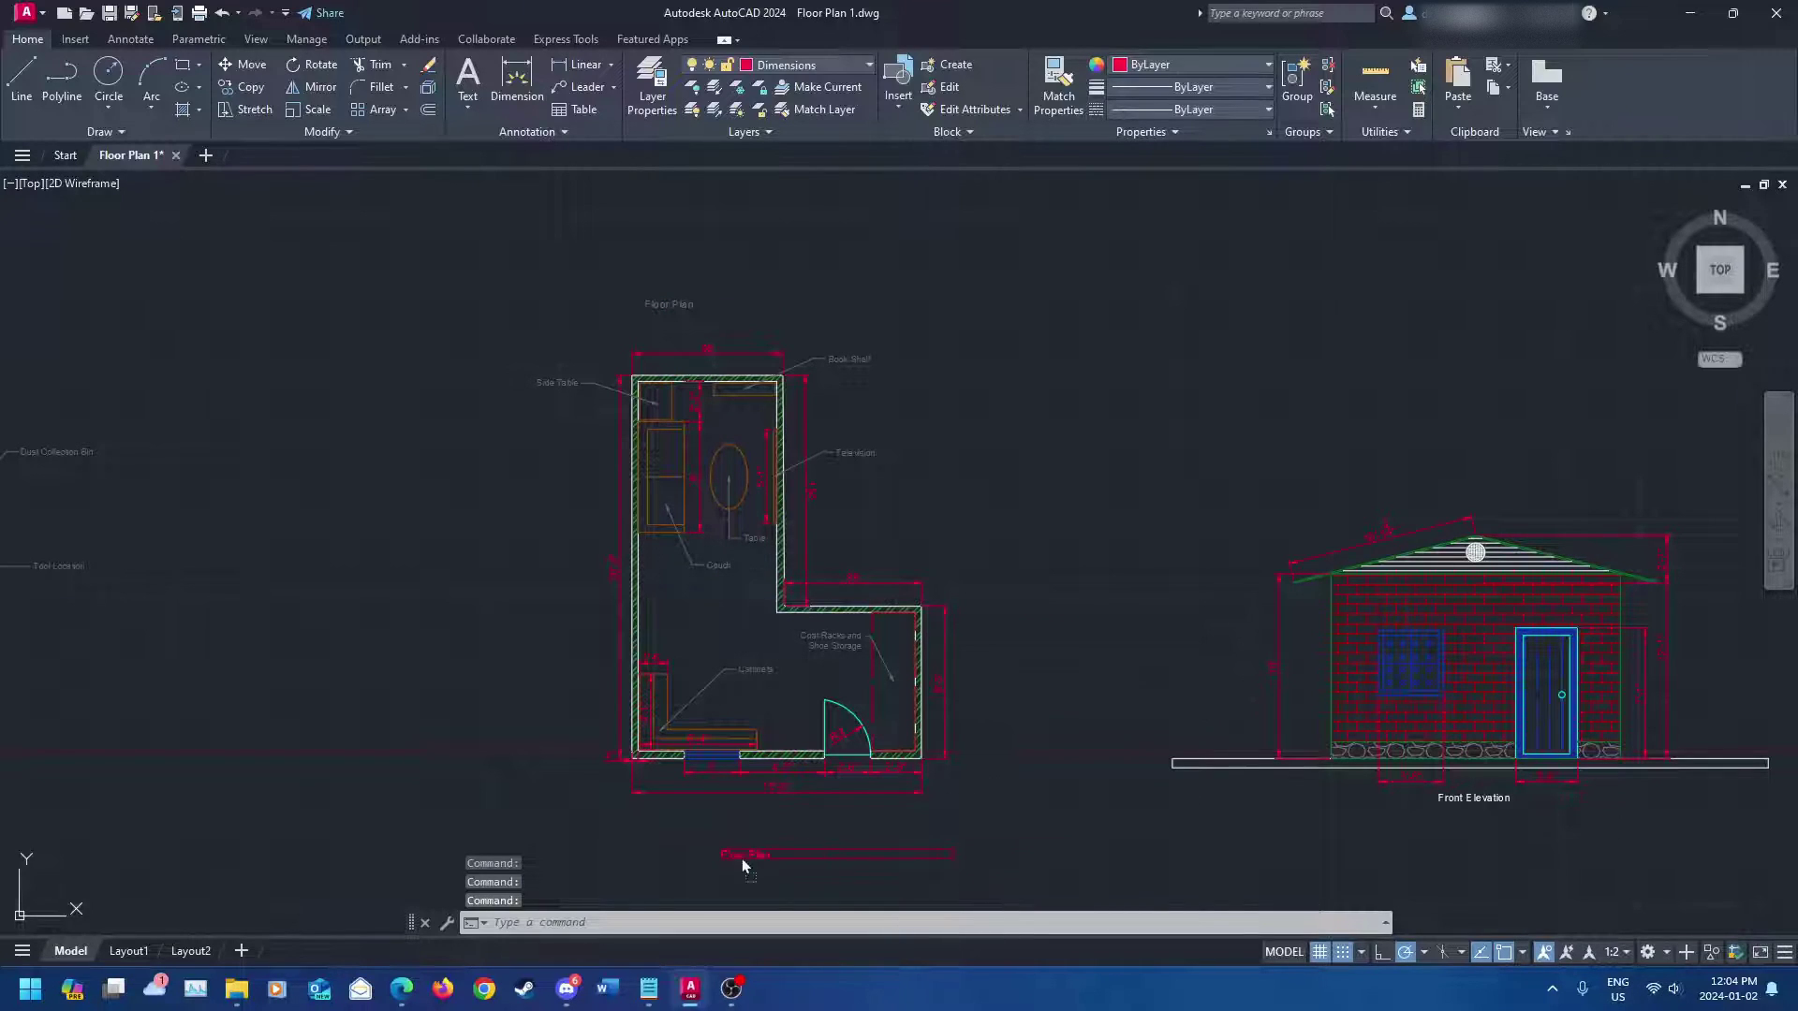
{"action": "left_click", "coordinate": [721, 824]}
- Shift the Floor Plan text slightly to the right so it sits roughly centred beneath the plan's overall width dimension
{"action": "middle_click_drag", "start_coordinate": [827, 835], "coordinate": [823, 734]}
{"action": "scroll", "coordinate": [790, 726], "scroll_direction": "up", "scroll_amount": 2}
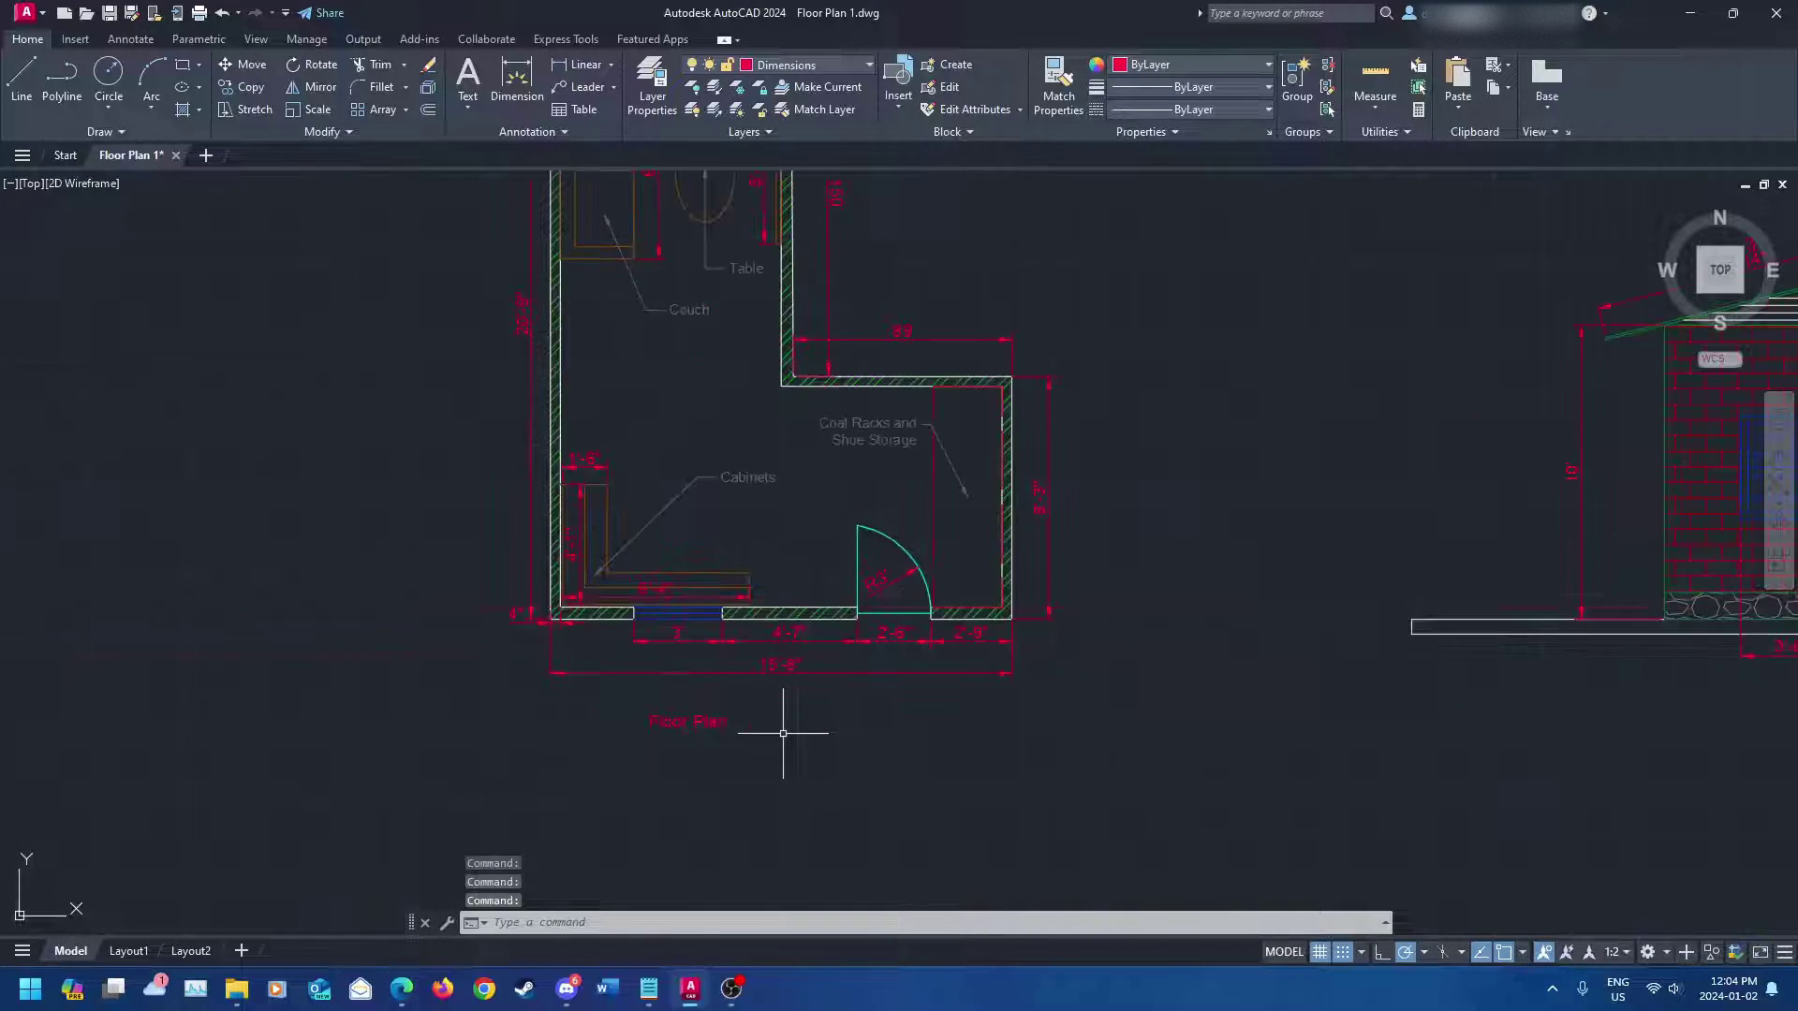
{"action": "left_click", "coordinate": [713, 721]}
{"action": "left_click", "coordinate": [717, 719]}
{"action": "left_click", "coordinate": [789, 721]}
{"action": "middle_click_drag", "start_coordinate": [1081, 802], "coordinate": [742, 763]}
{"action": "key", "text": "Escape"}
- Open the properties of the Floor Plan text and review its general and text settings
{"action": "left_click", "coordinate": [448, 678]}
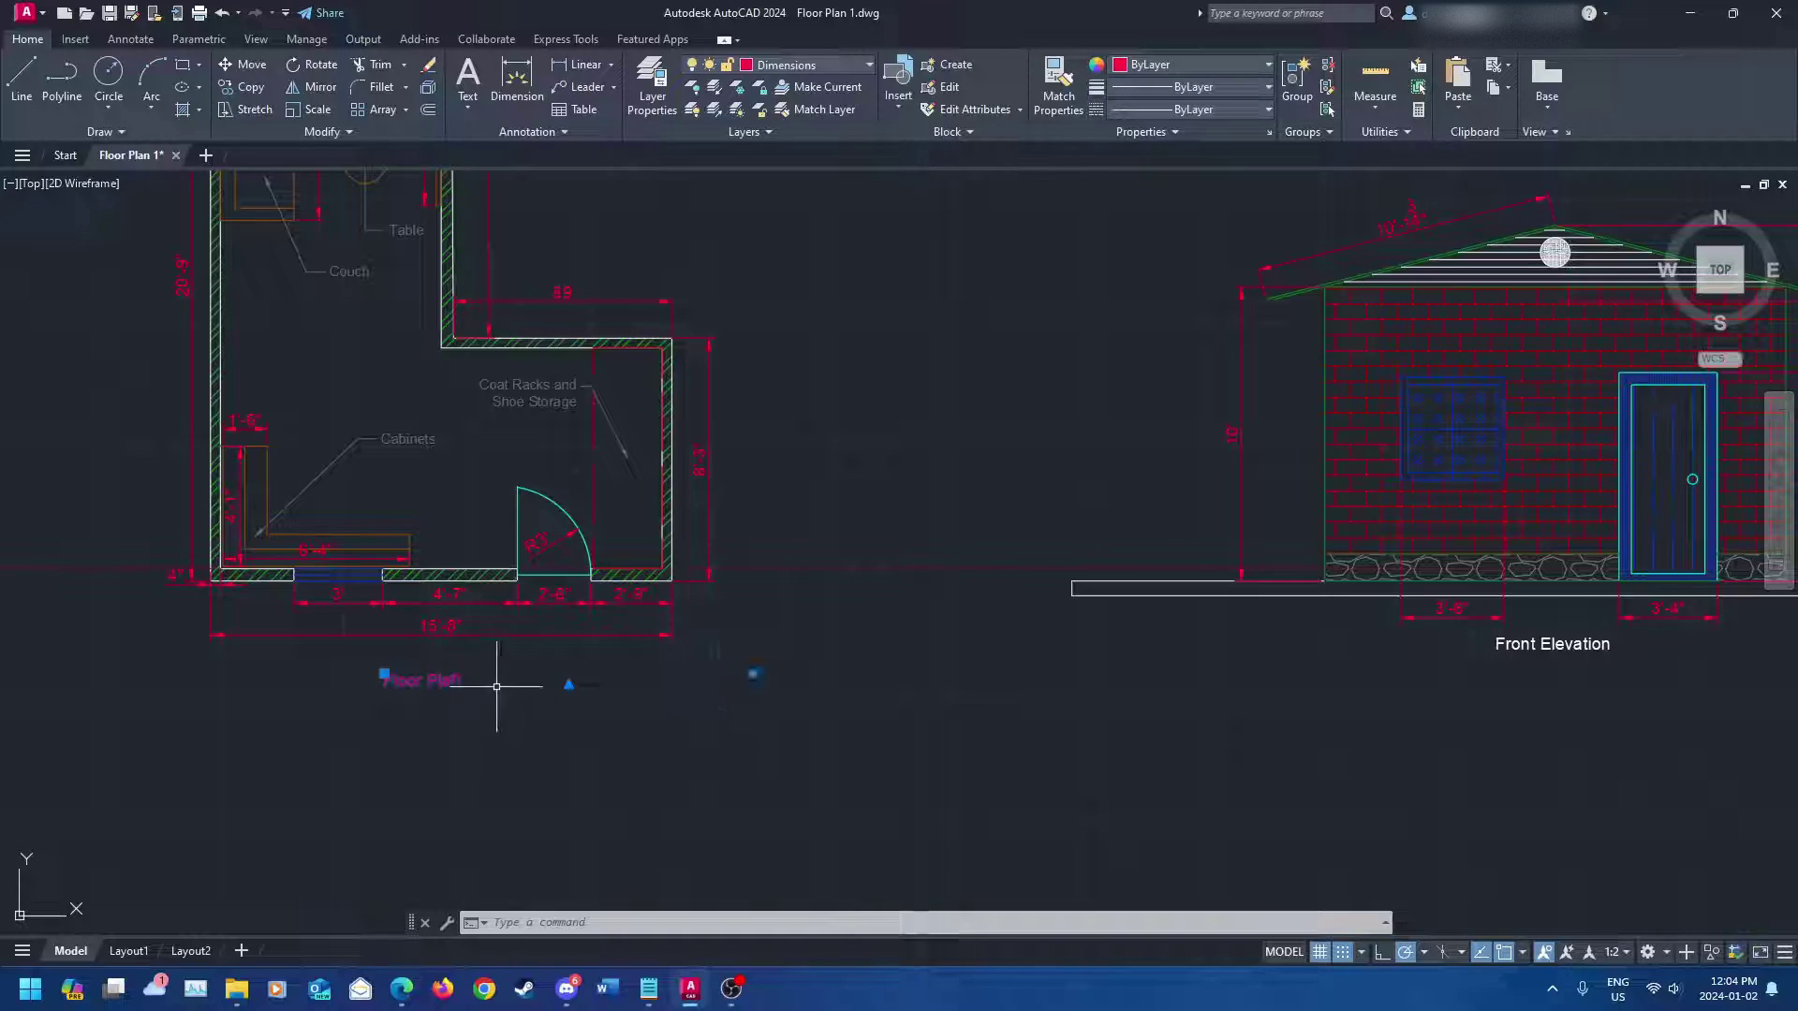
{"action": "right_click", "coordinate": [449, 681]}
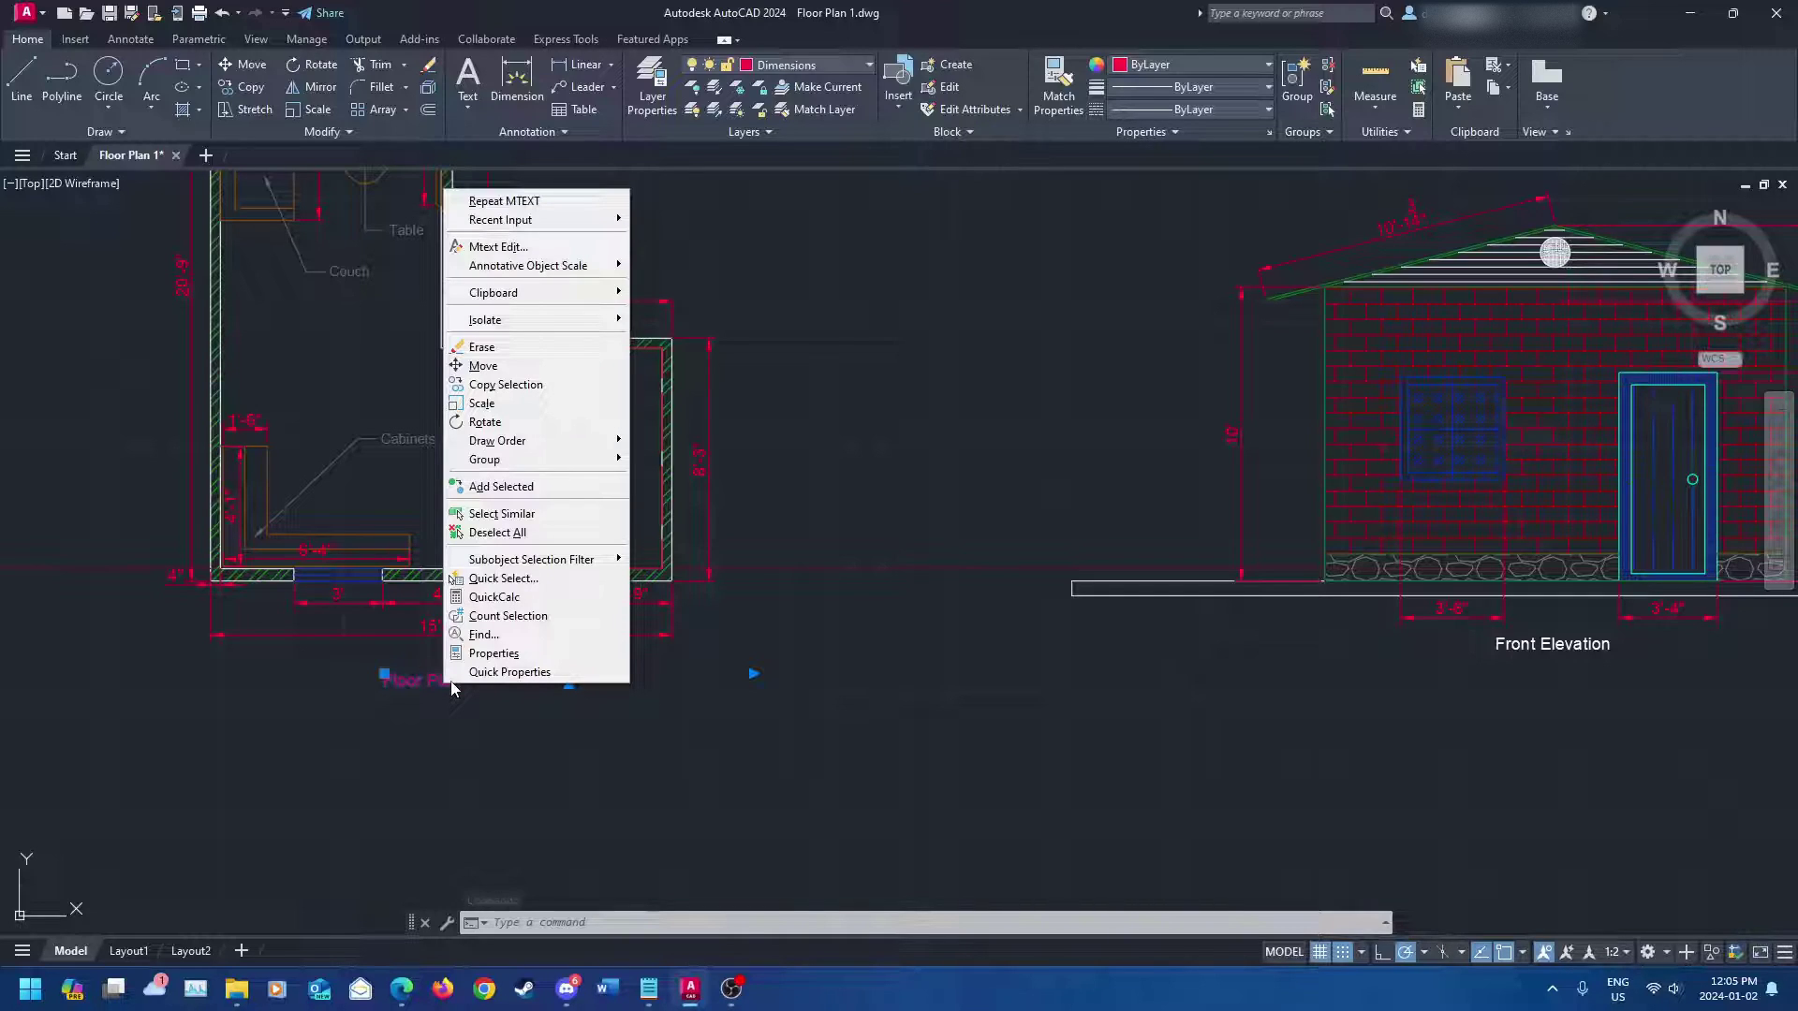
{"action": "left_click", "coordinate": [494, 652]}
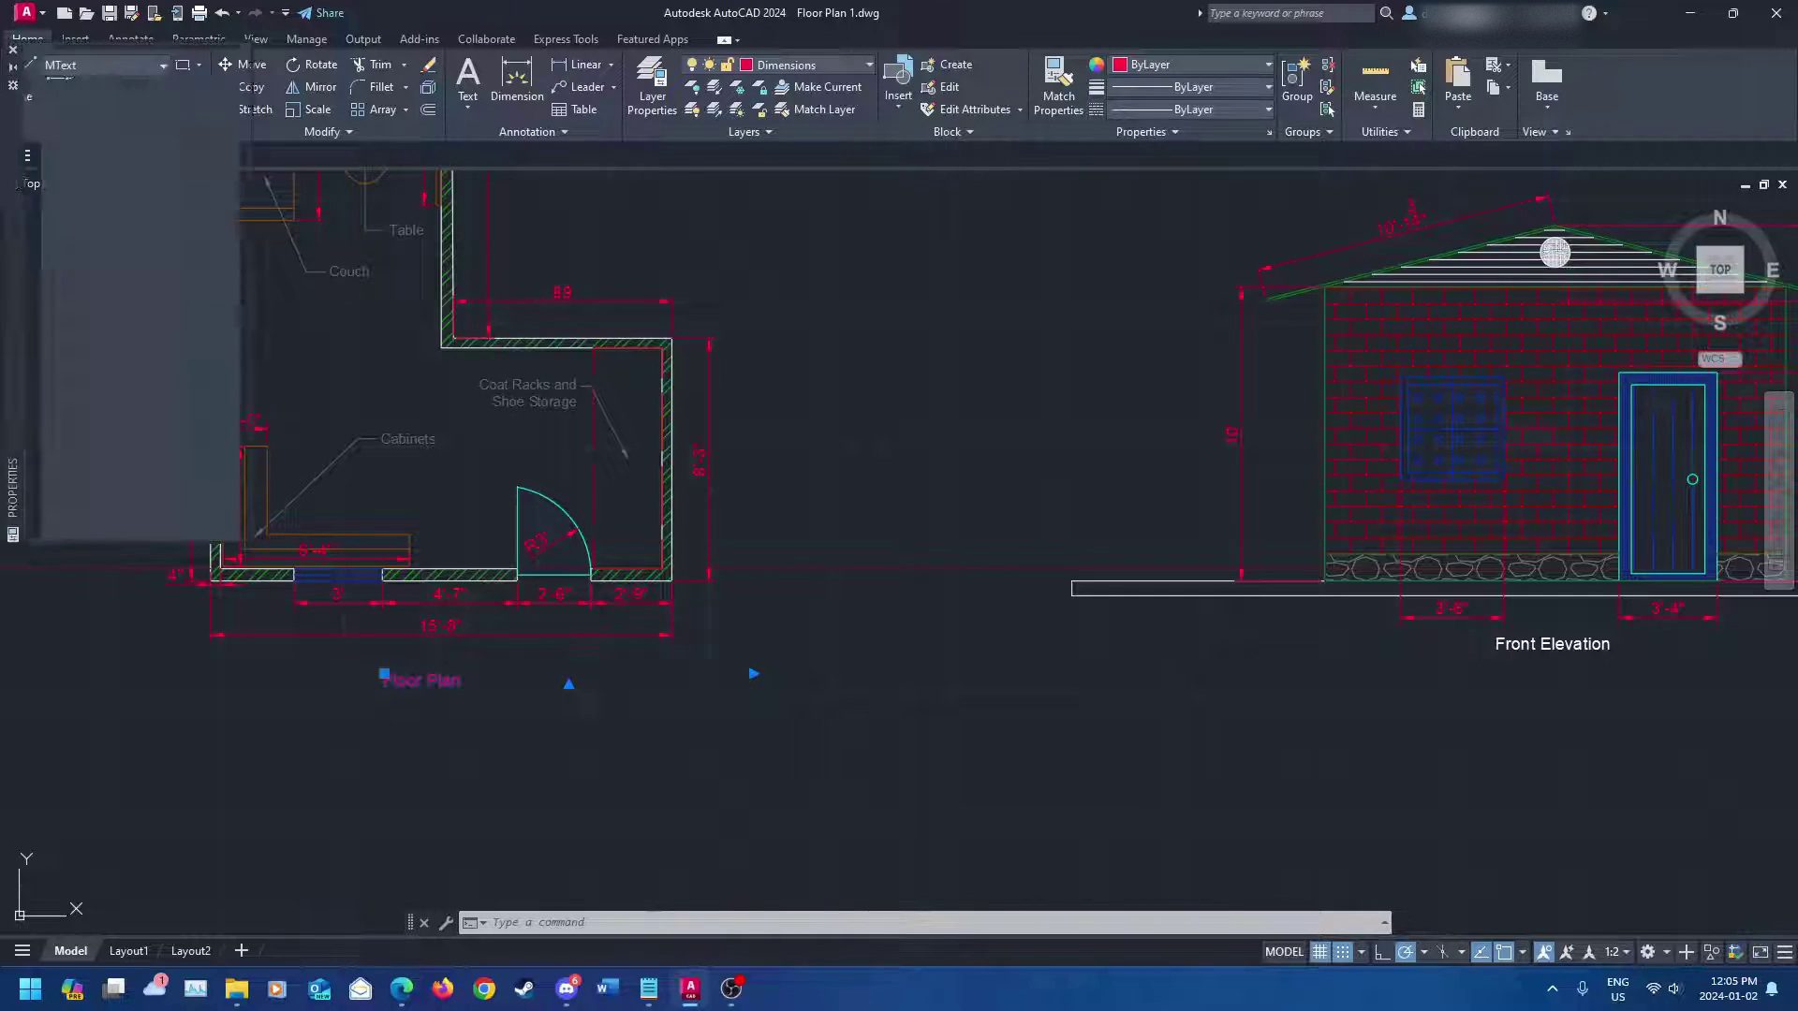
{"action": "left_click_drag", "start_coordinate": [15, 131], "coordinate": [47, 205]}
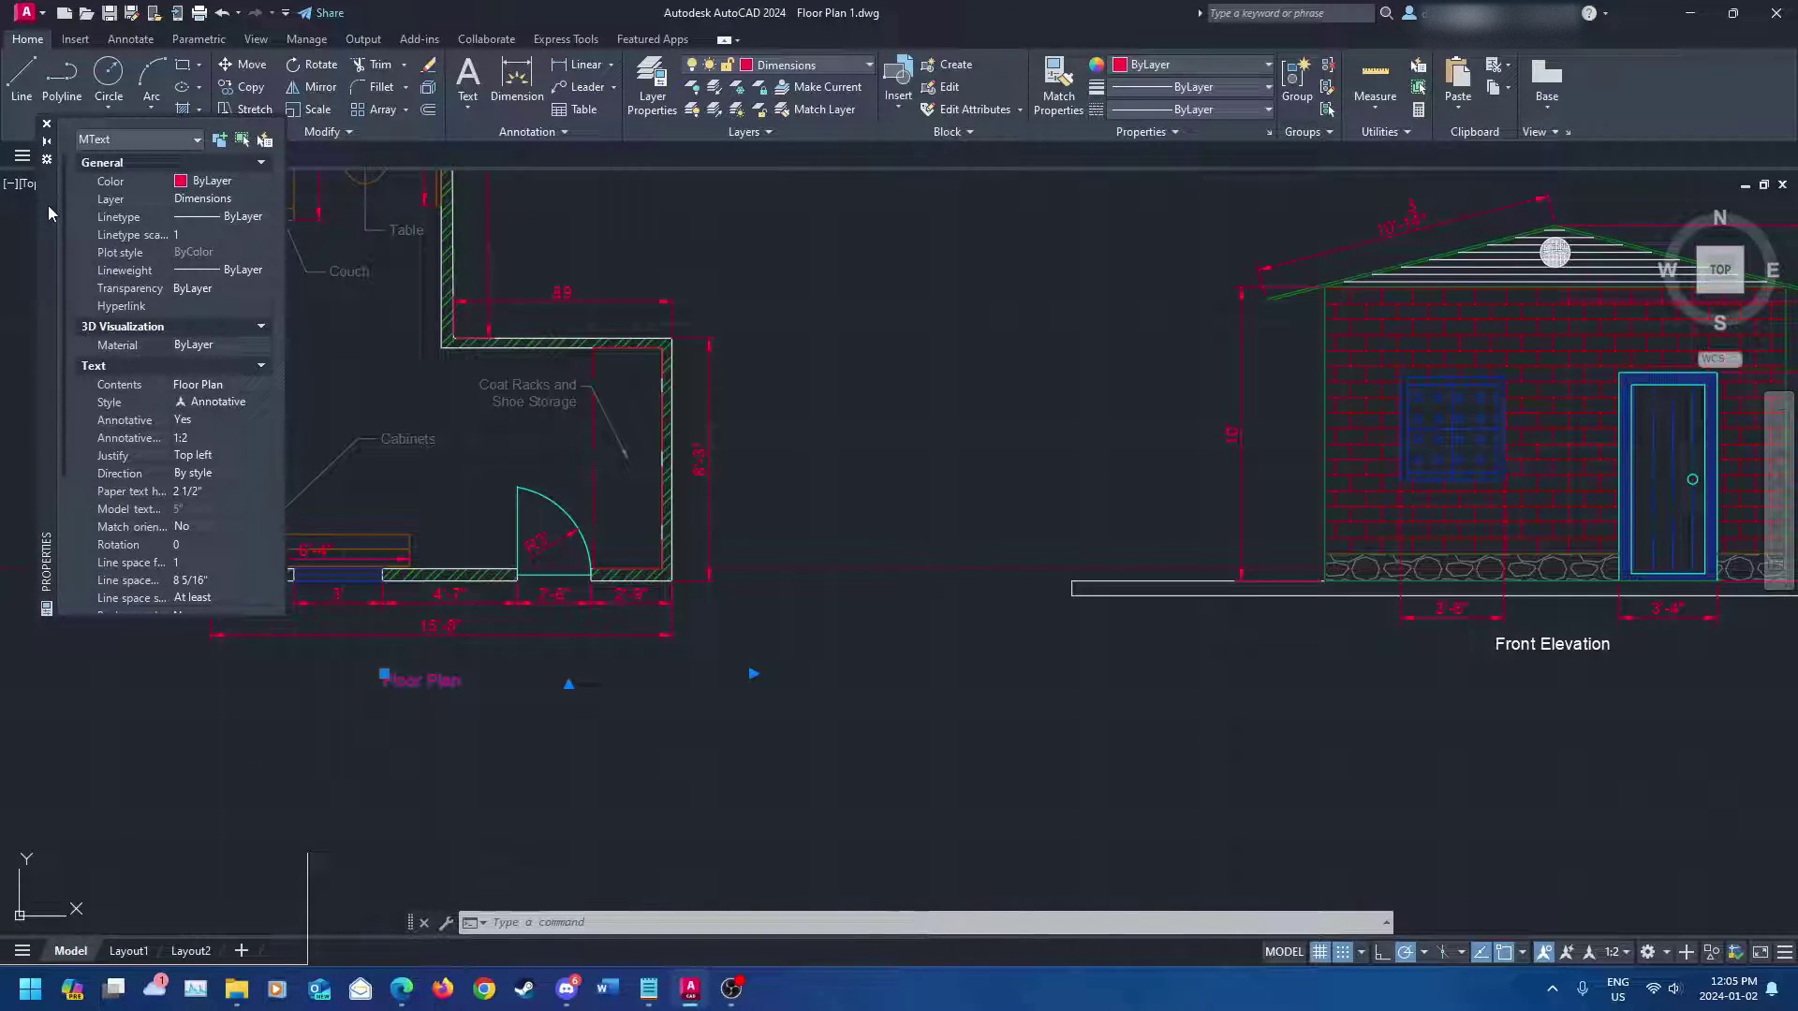
{"action": "scroll", "coordinate": [208, 370], "scroll_direction": "down", "scroll_amount": 2}
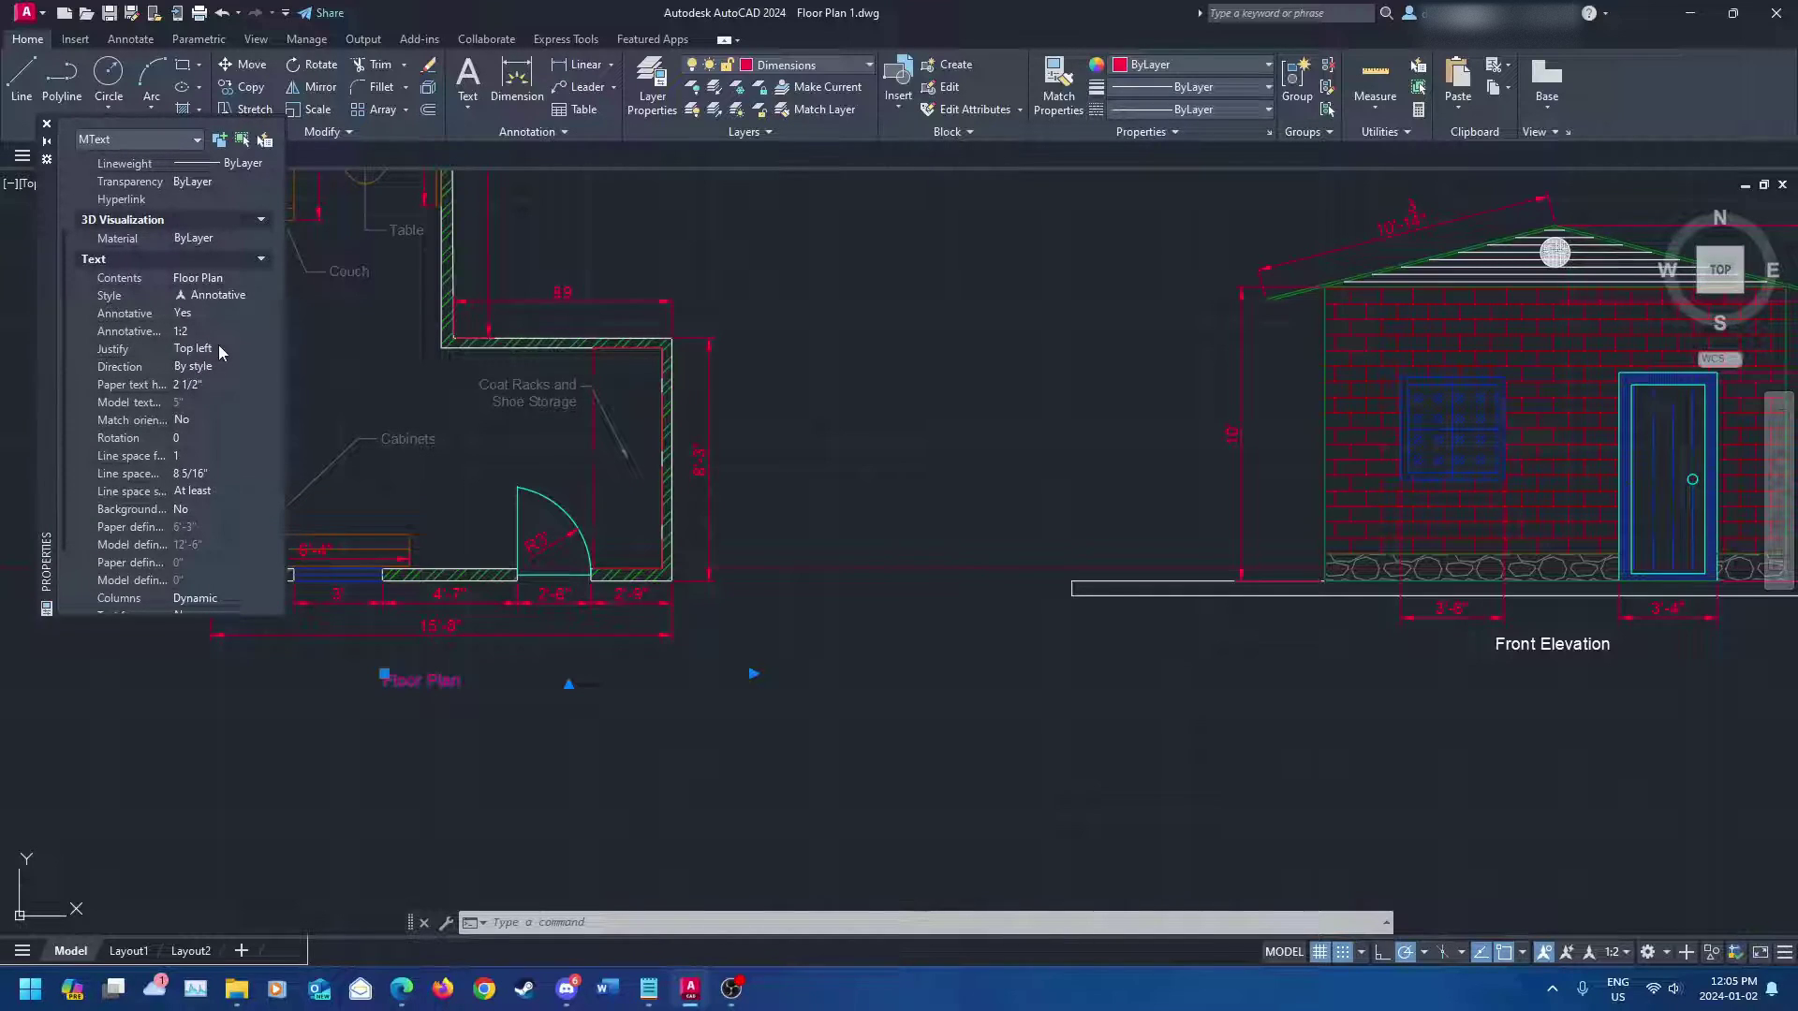
{"action": "scroll", "coordinate": [219, 343], "scroll_direction": "up", "scroll_amount": 2}
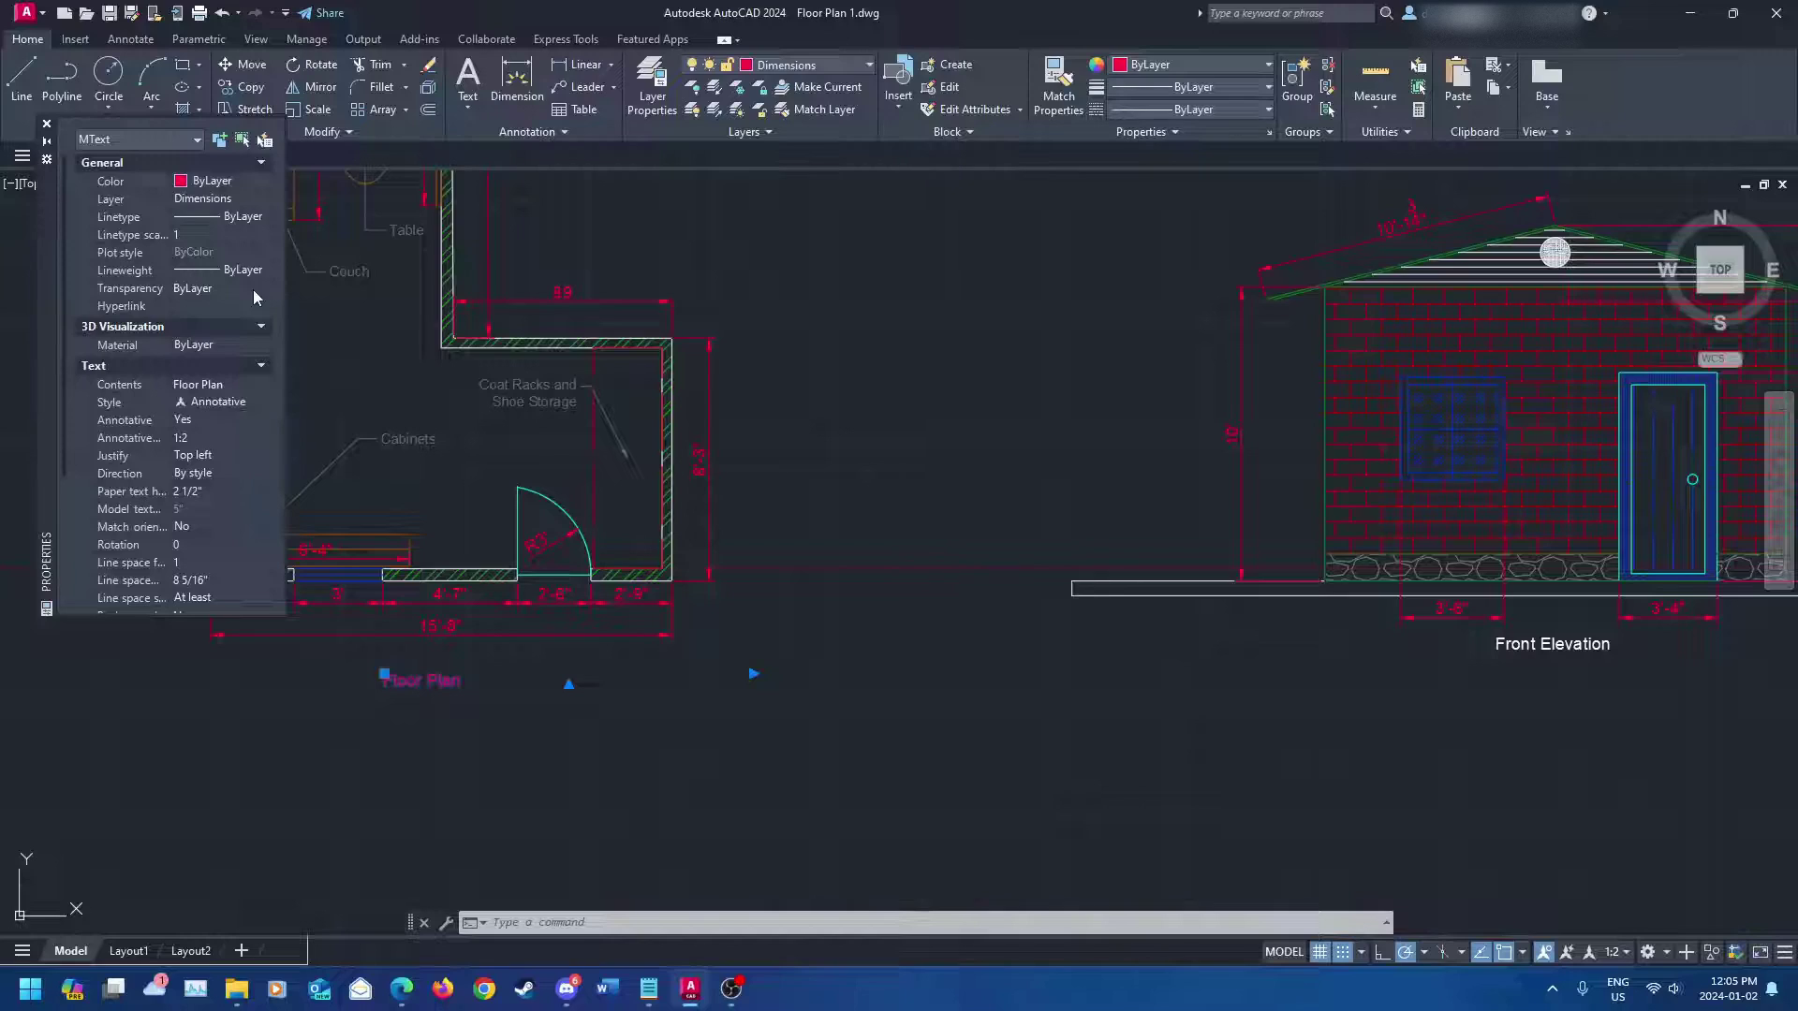
- Change the layer of the Floor Plan text to 0
{"action": "left_click", "coordinate": [216, 202]}
{"action": "left_click", "coordinate": [260, 201]}
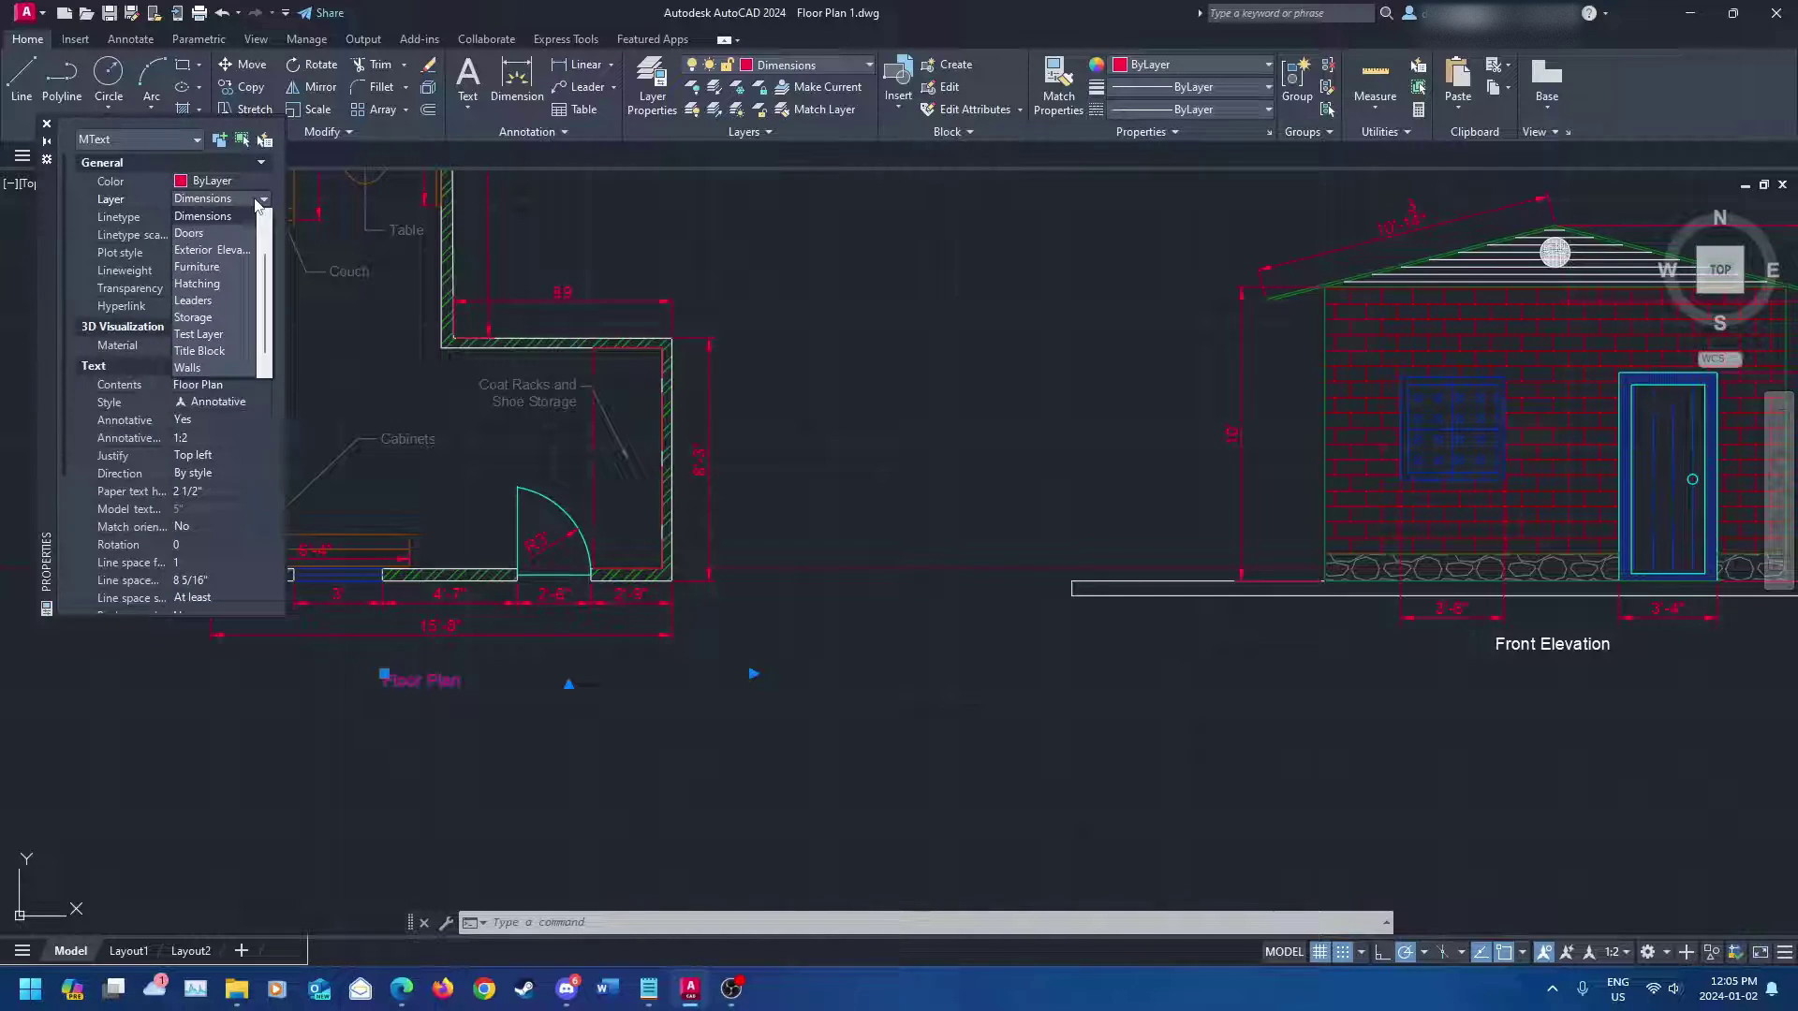
{"action": "scroll", "coordinate": [213, 298], "scroll_direction": "down", "scroll_amount": 1}
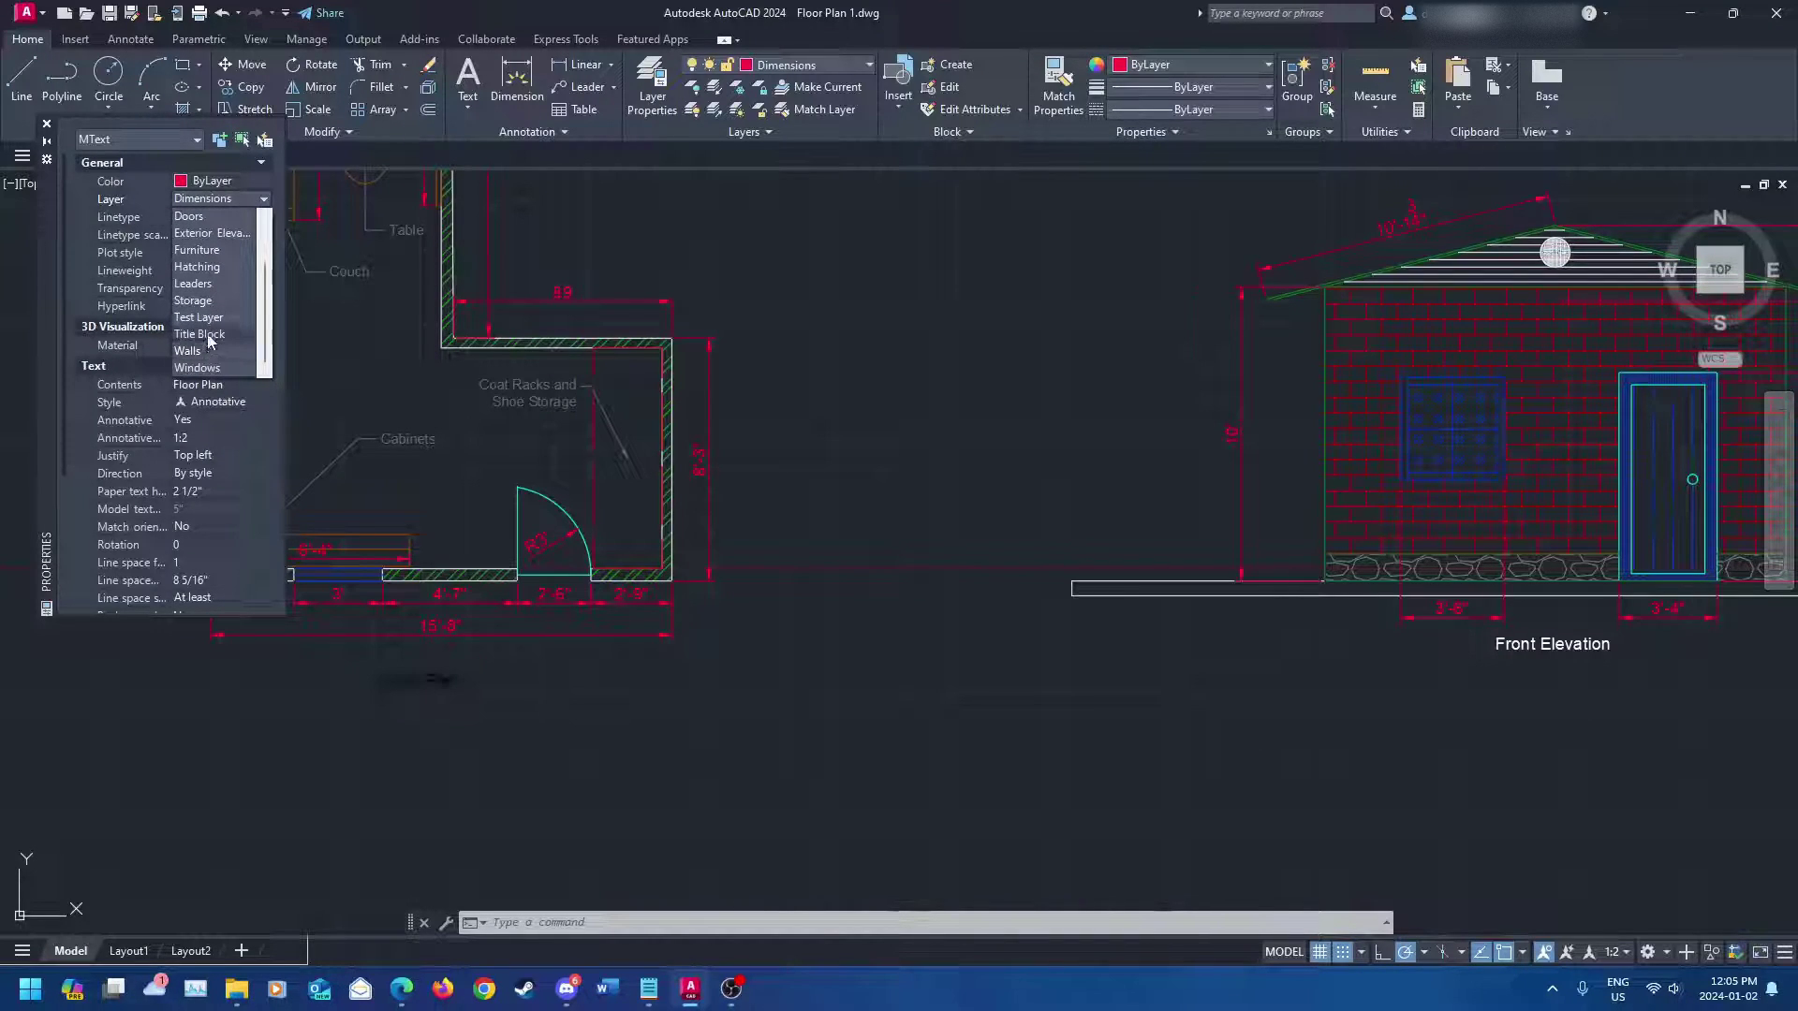
{"action": "scroll", "coordinate": [215, 323], "scroll_direction": "up", "scroll_amount": 3}
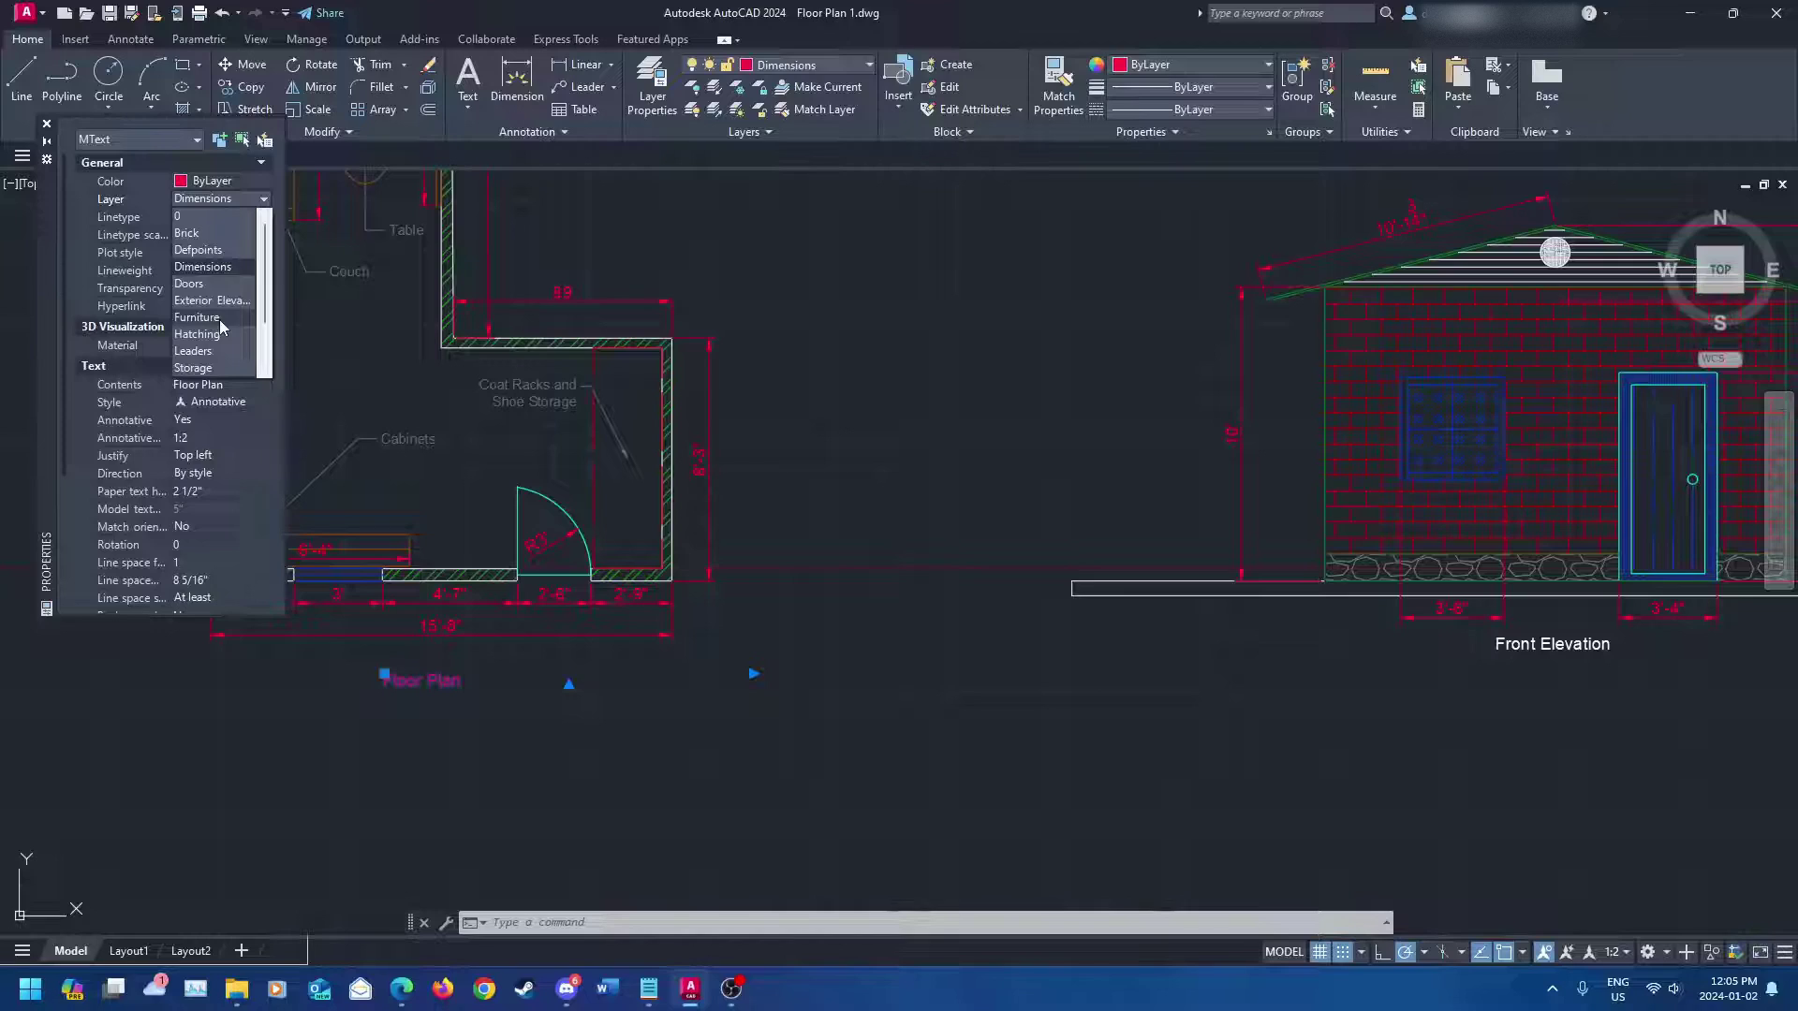
{"action": "scroll", "coordinate": [217, 288], "scroll_direction": "down", "scroll_amount": 3}
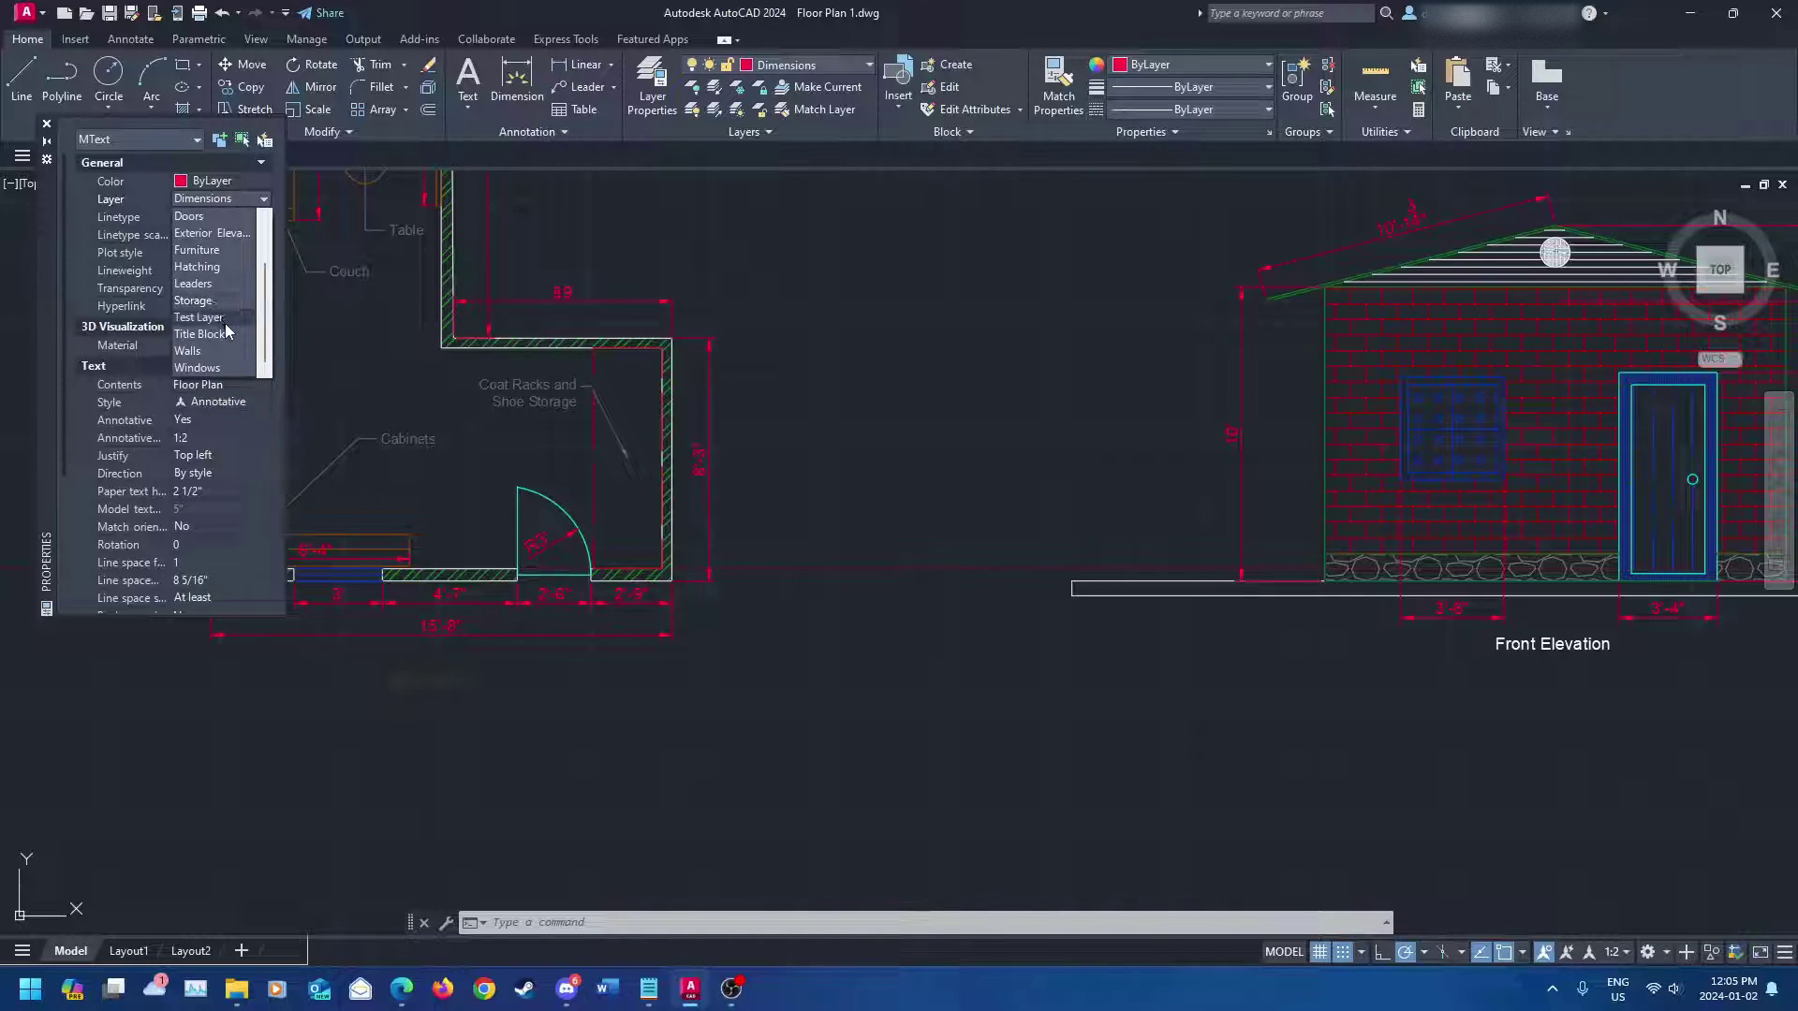
{"action": "scroll", "coordinate": [222, 324], "scroll_direction": "up", "scroll_amount": 3}
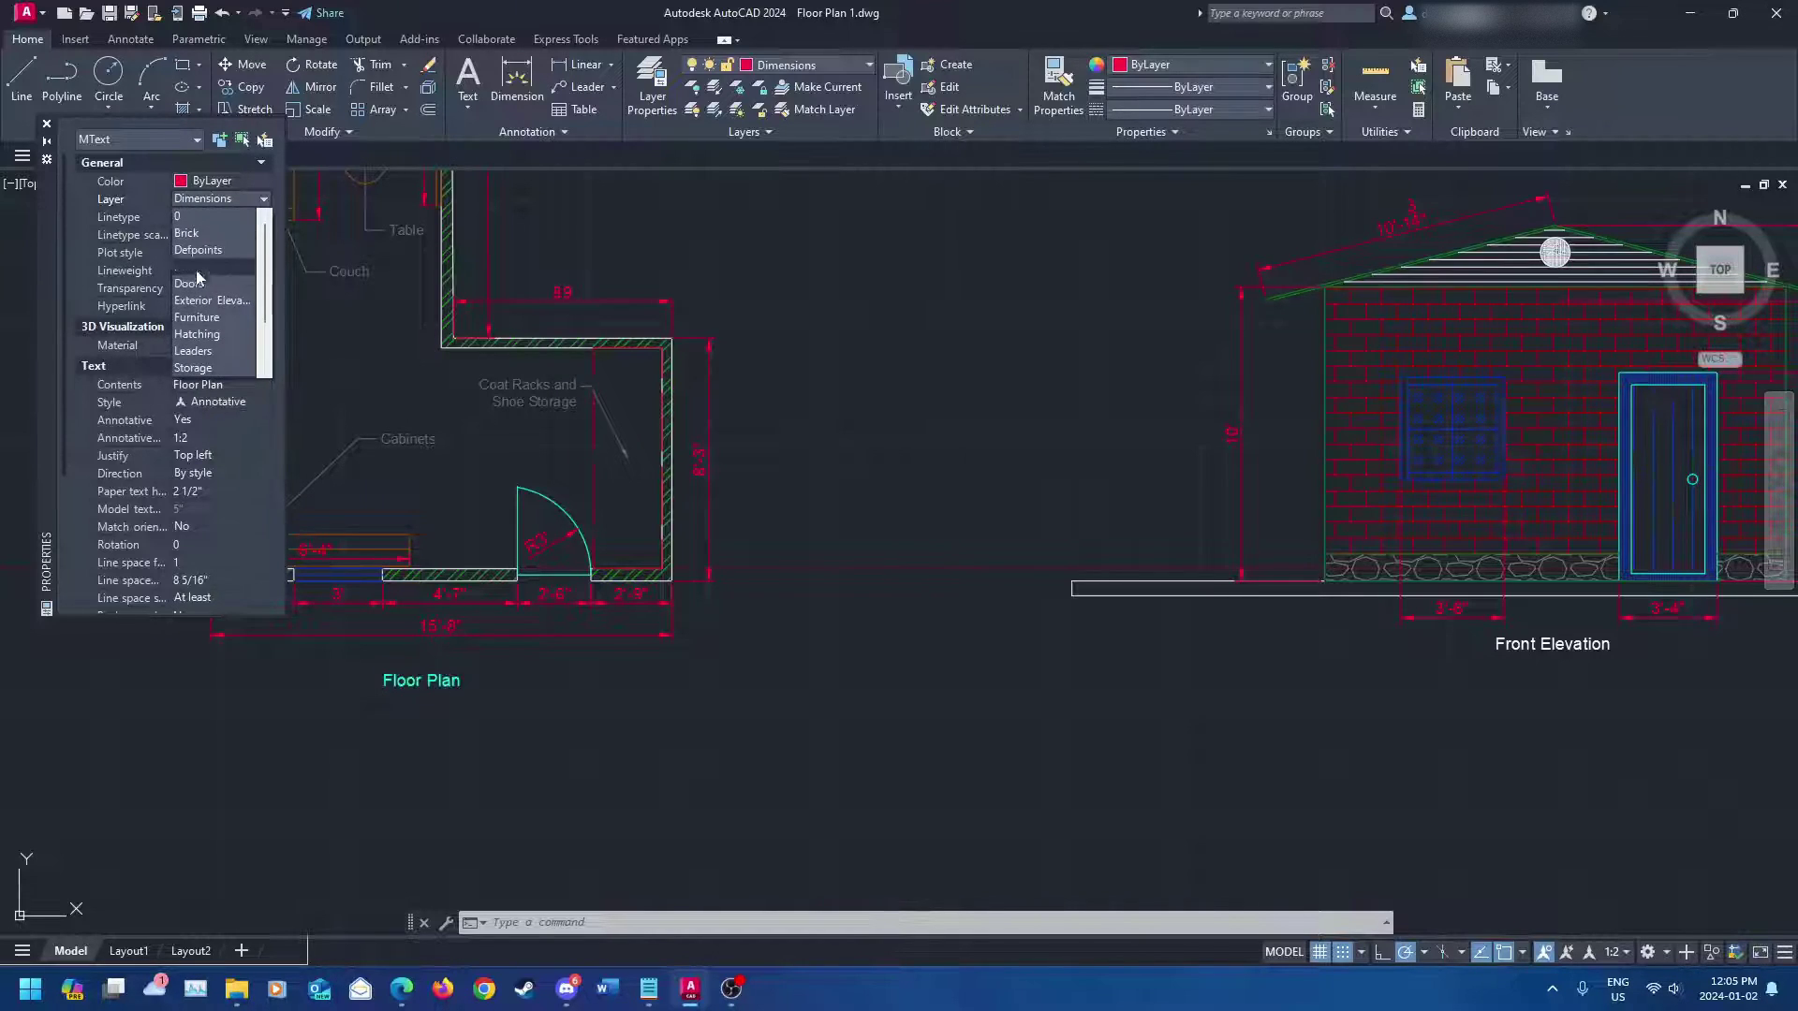
{"action": "left_click", "coordinate": [194, 218]}
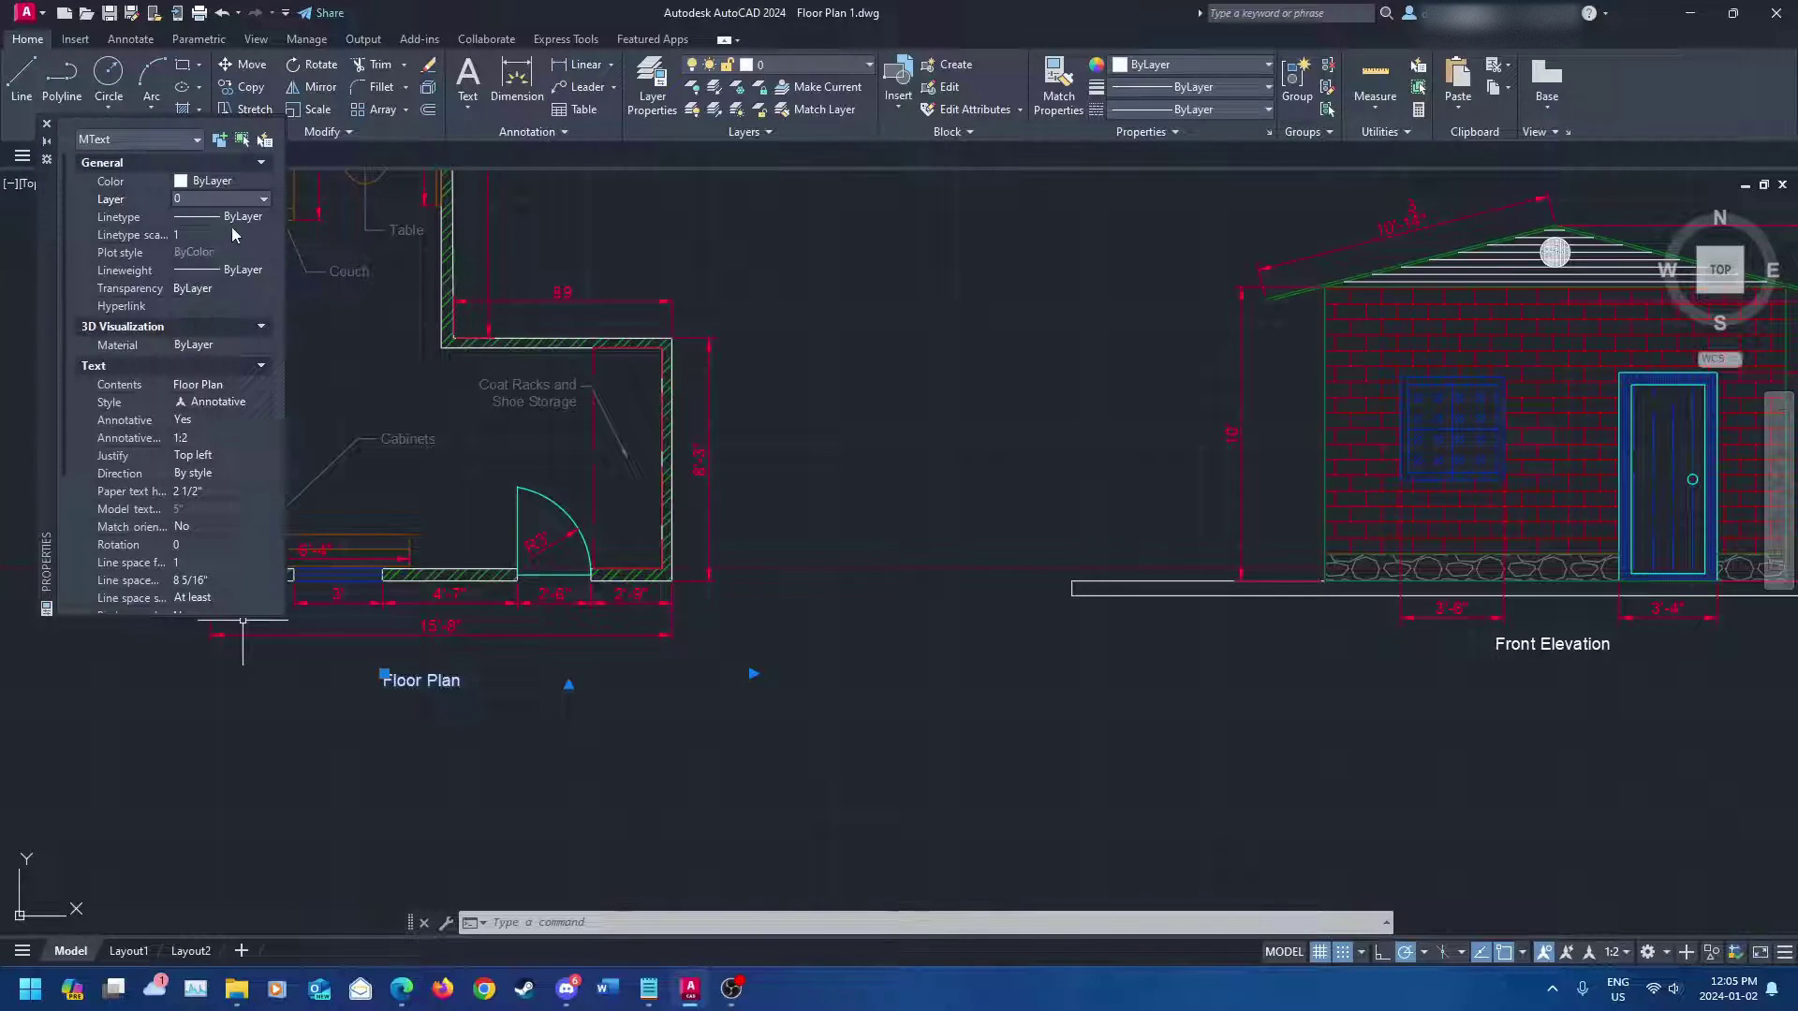
- Set the linetype scale of the Floor Plan text to 2 and reselect the text
{"action": "left_click", "coordinate": [192, 235]}
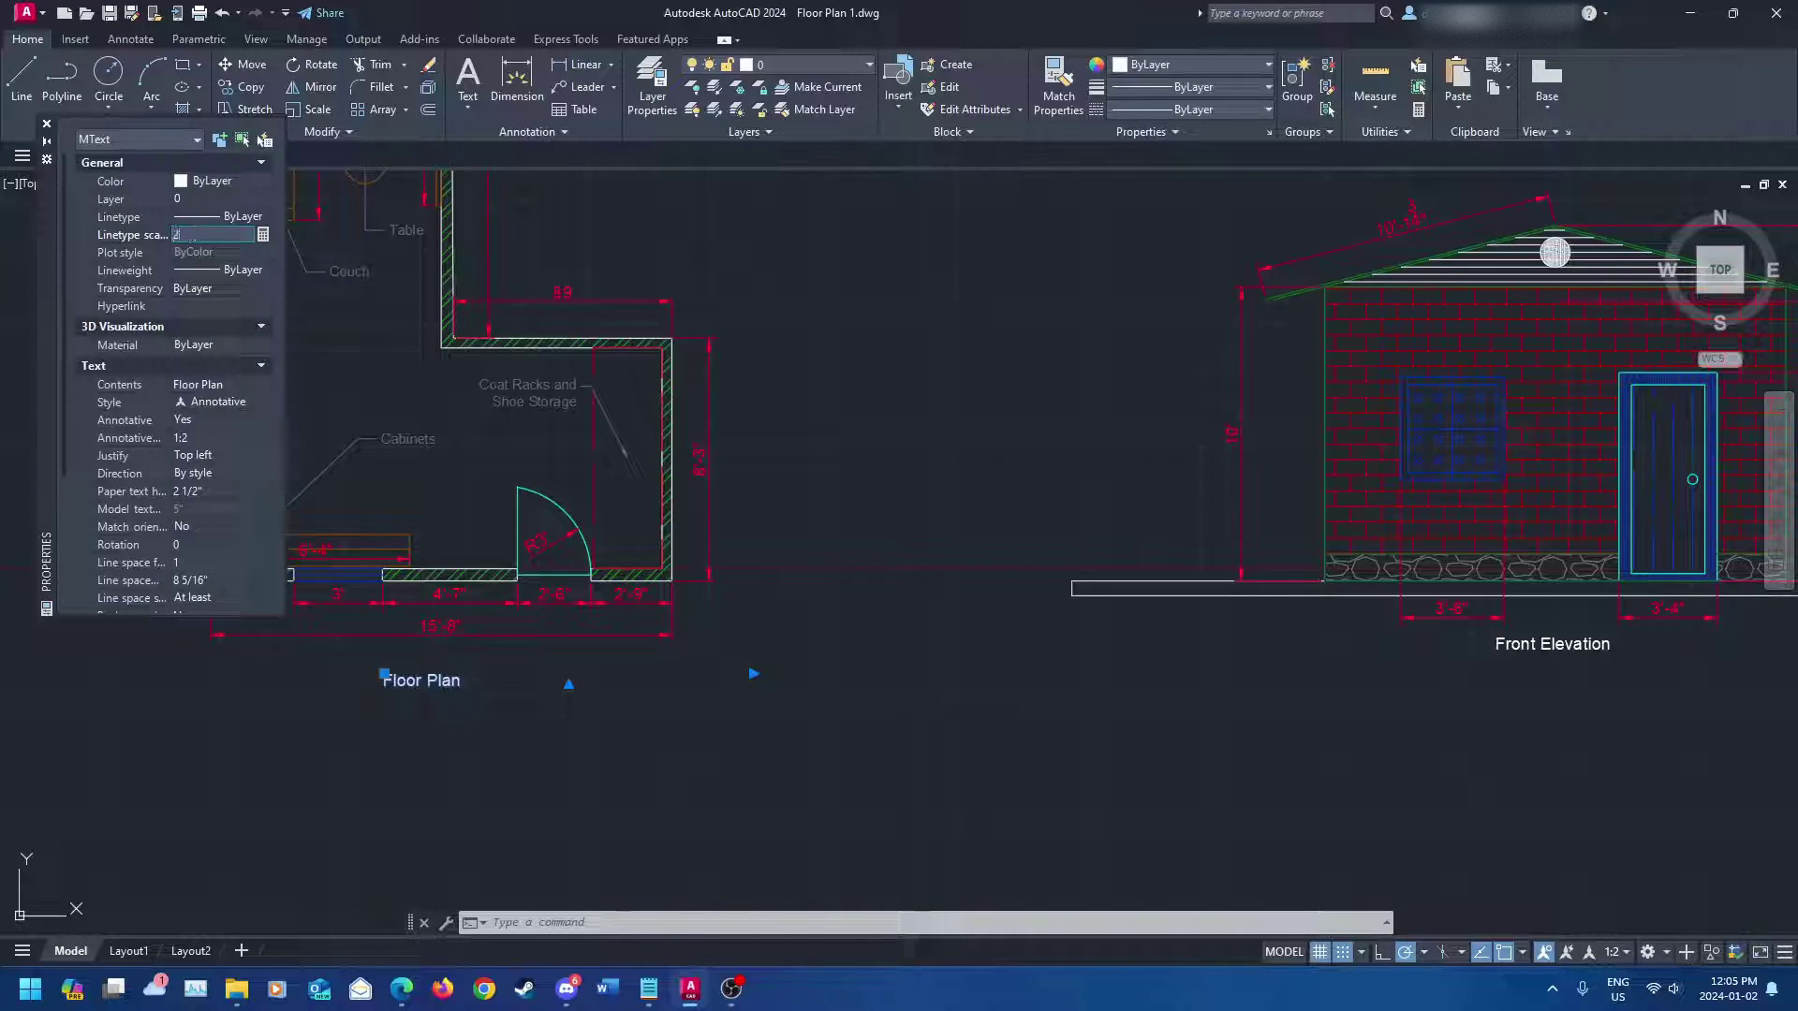
{"action": "type", "text": "2"}
{"action": "key", "text": "Return"}
{"action": "key", "text": "Escape"}
{"action": "left_click", "coordinate": [480, 688]}
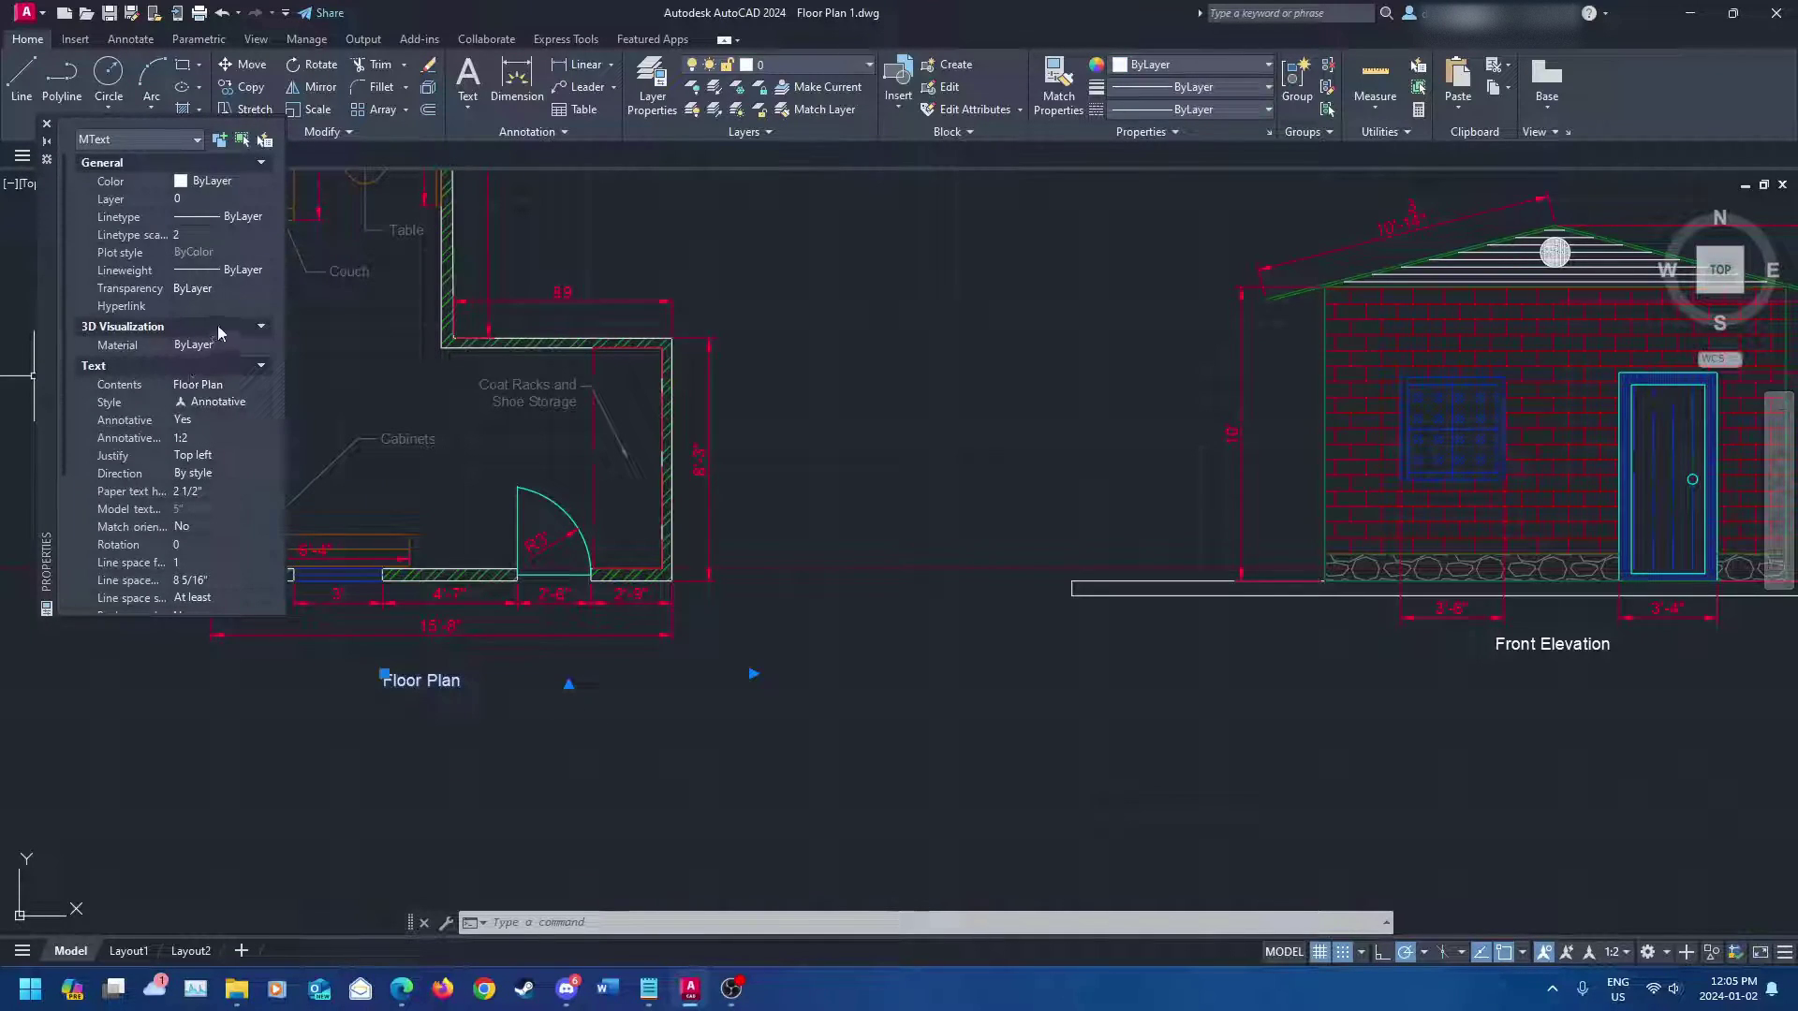
- Try the ACAD_ISO02 linetype on the Floor Plan text and return its linetype to ByLayer
{"action": "left_click", "coordinate": [241, 220]}
{"action": "left_click", "coordinate": [266, 221]}
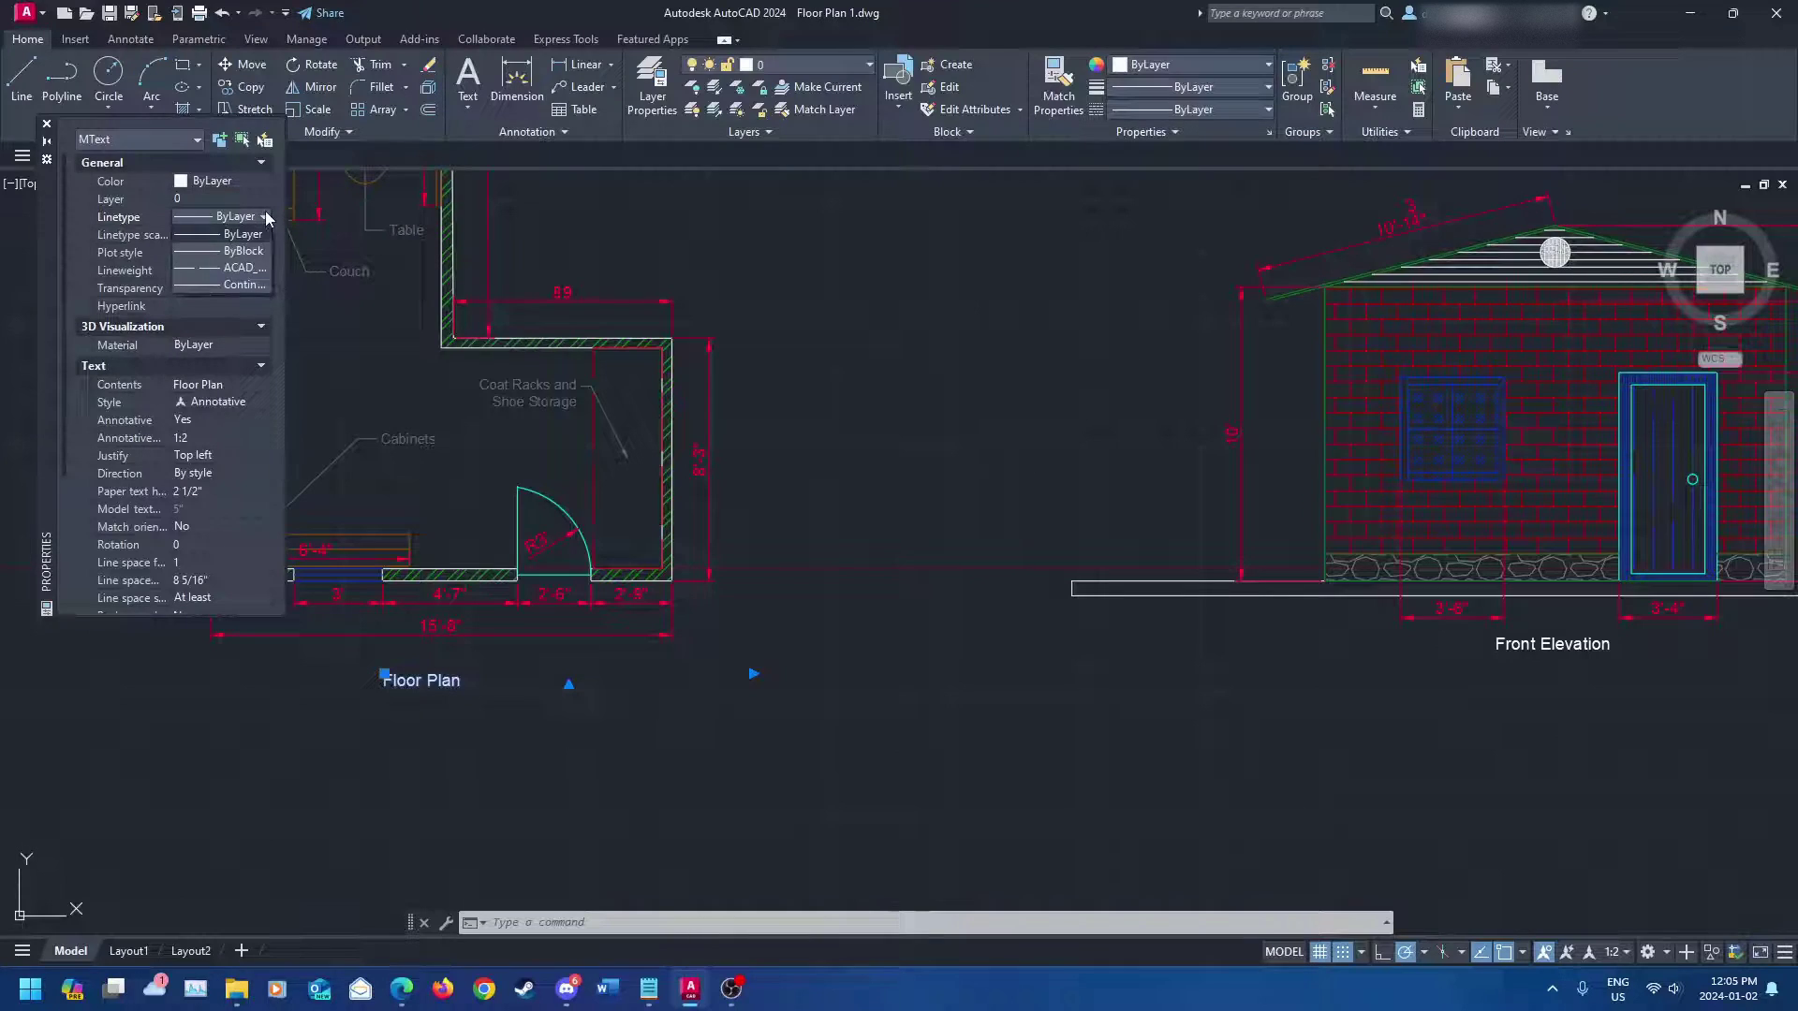
{"action": "left_click", "coordinate": [243, 270]}
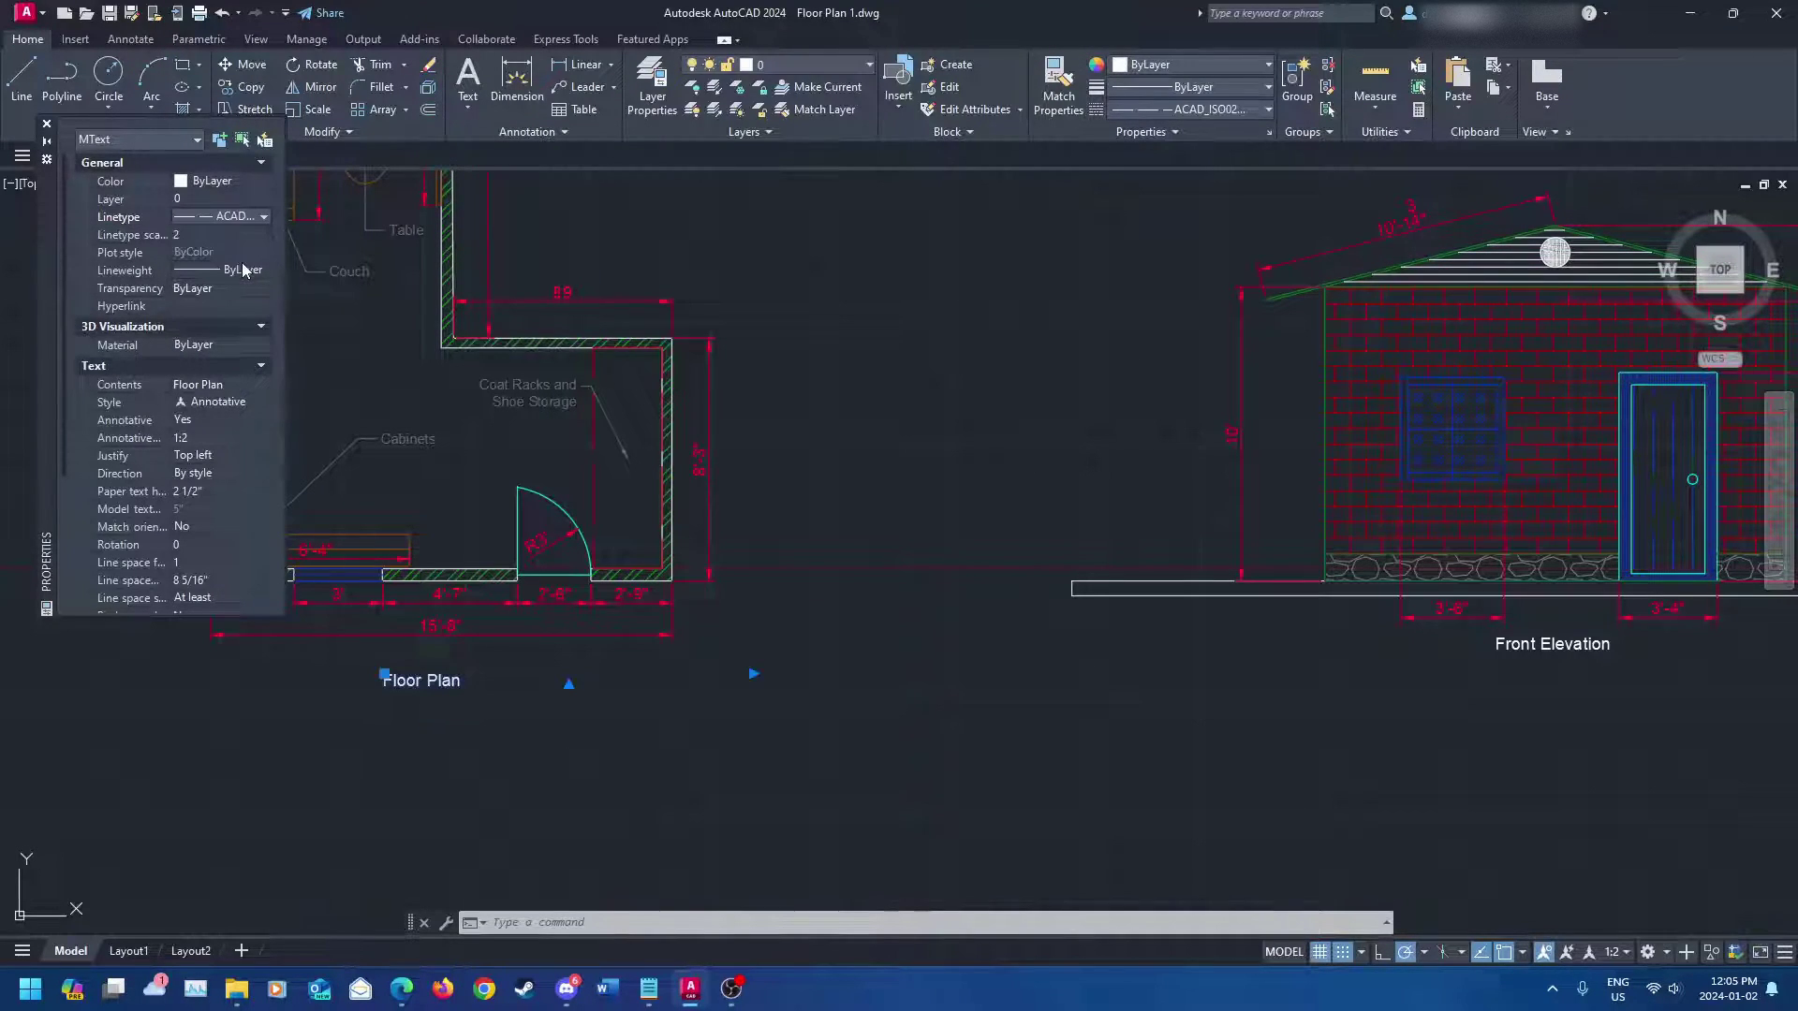
{"action": "left_click", "coordinate": [251, 218]}
{"action": "left_click", "coordinate": [246, 235]}
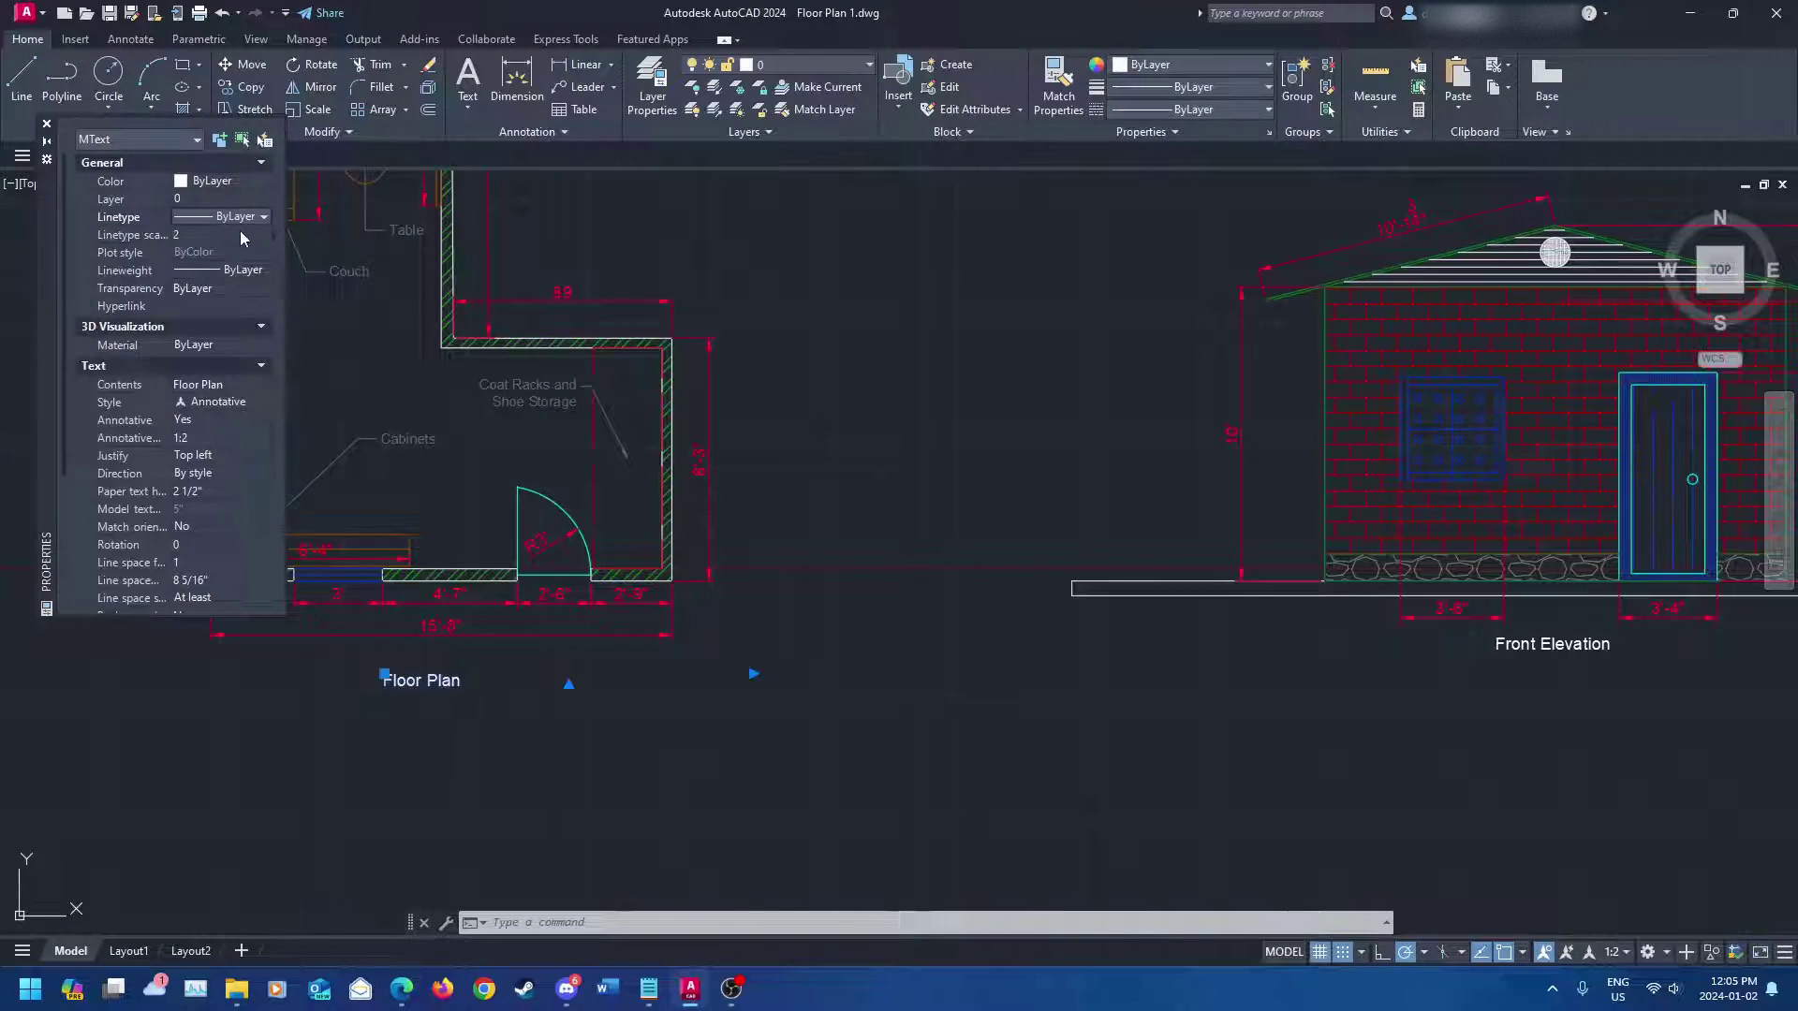
- Set the linetype scale of the Floor Plan text back to 1 and deselect the text
{"action": "left_click", "coordinate": [201, 234]}
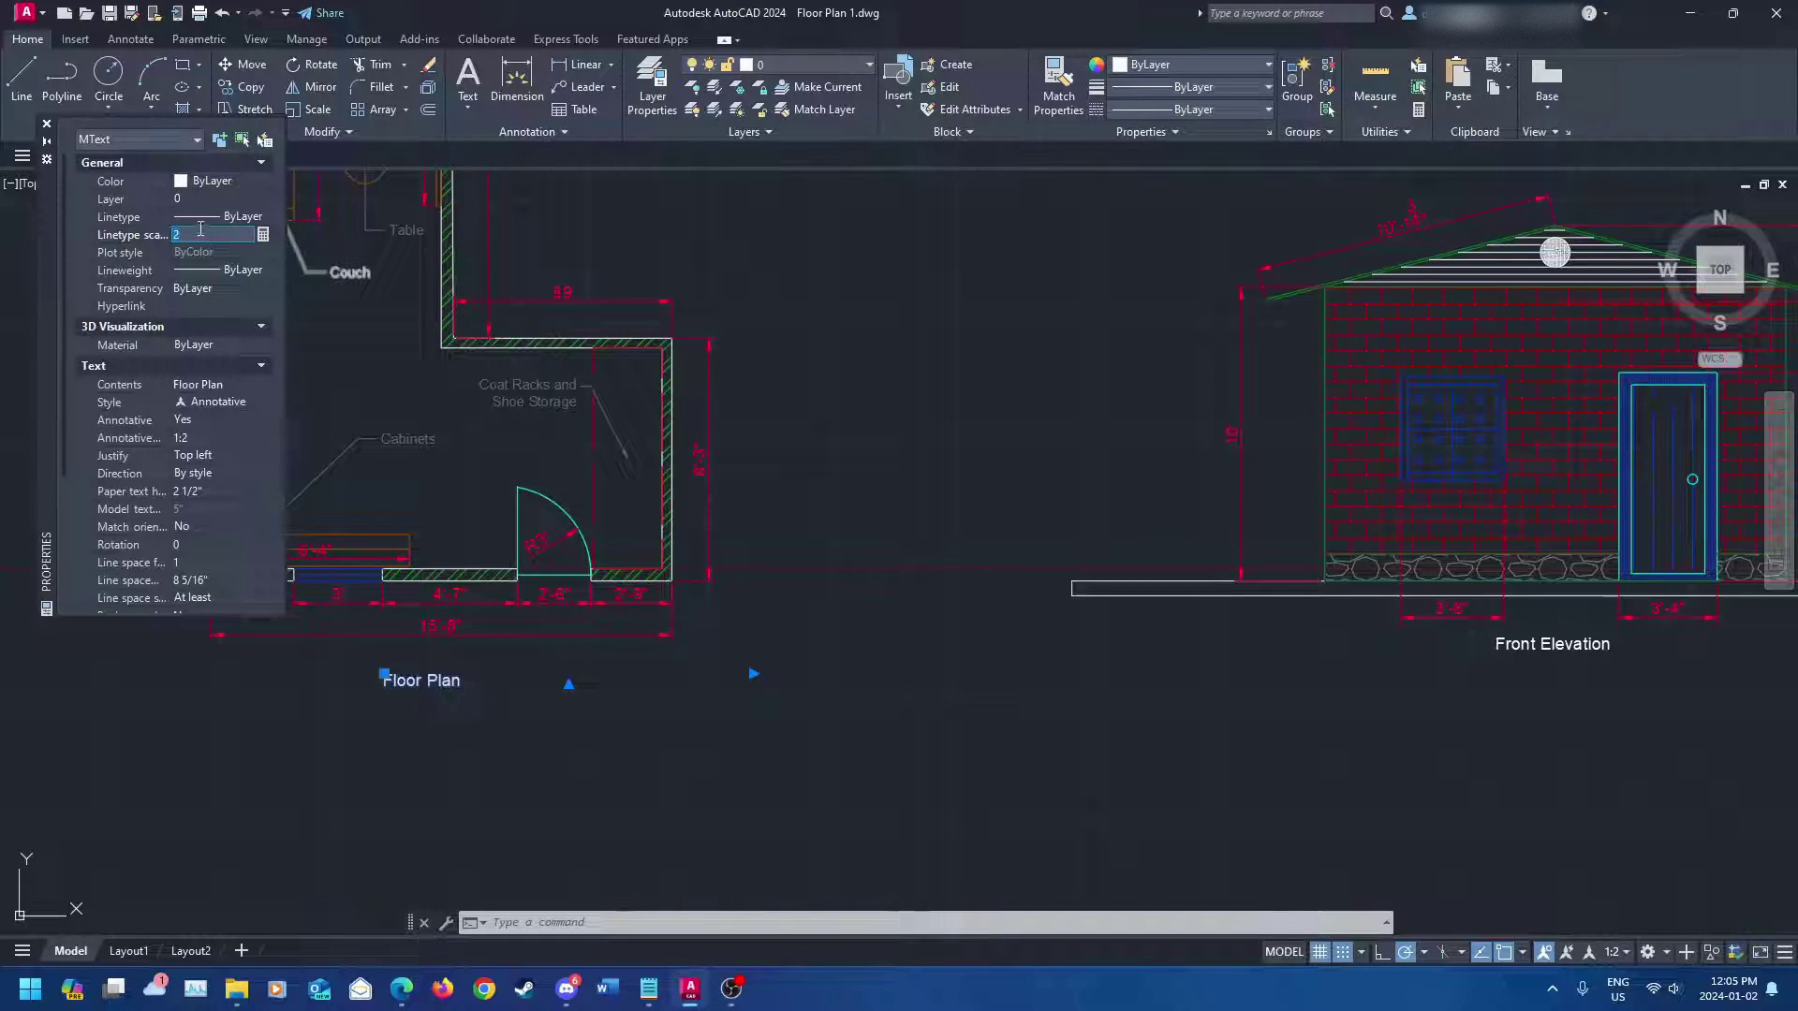
{"action": "type", "text": "1"}
{"action": "key", "text": "Return"}
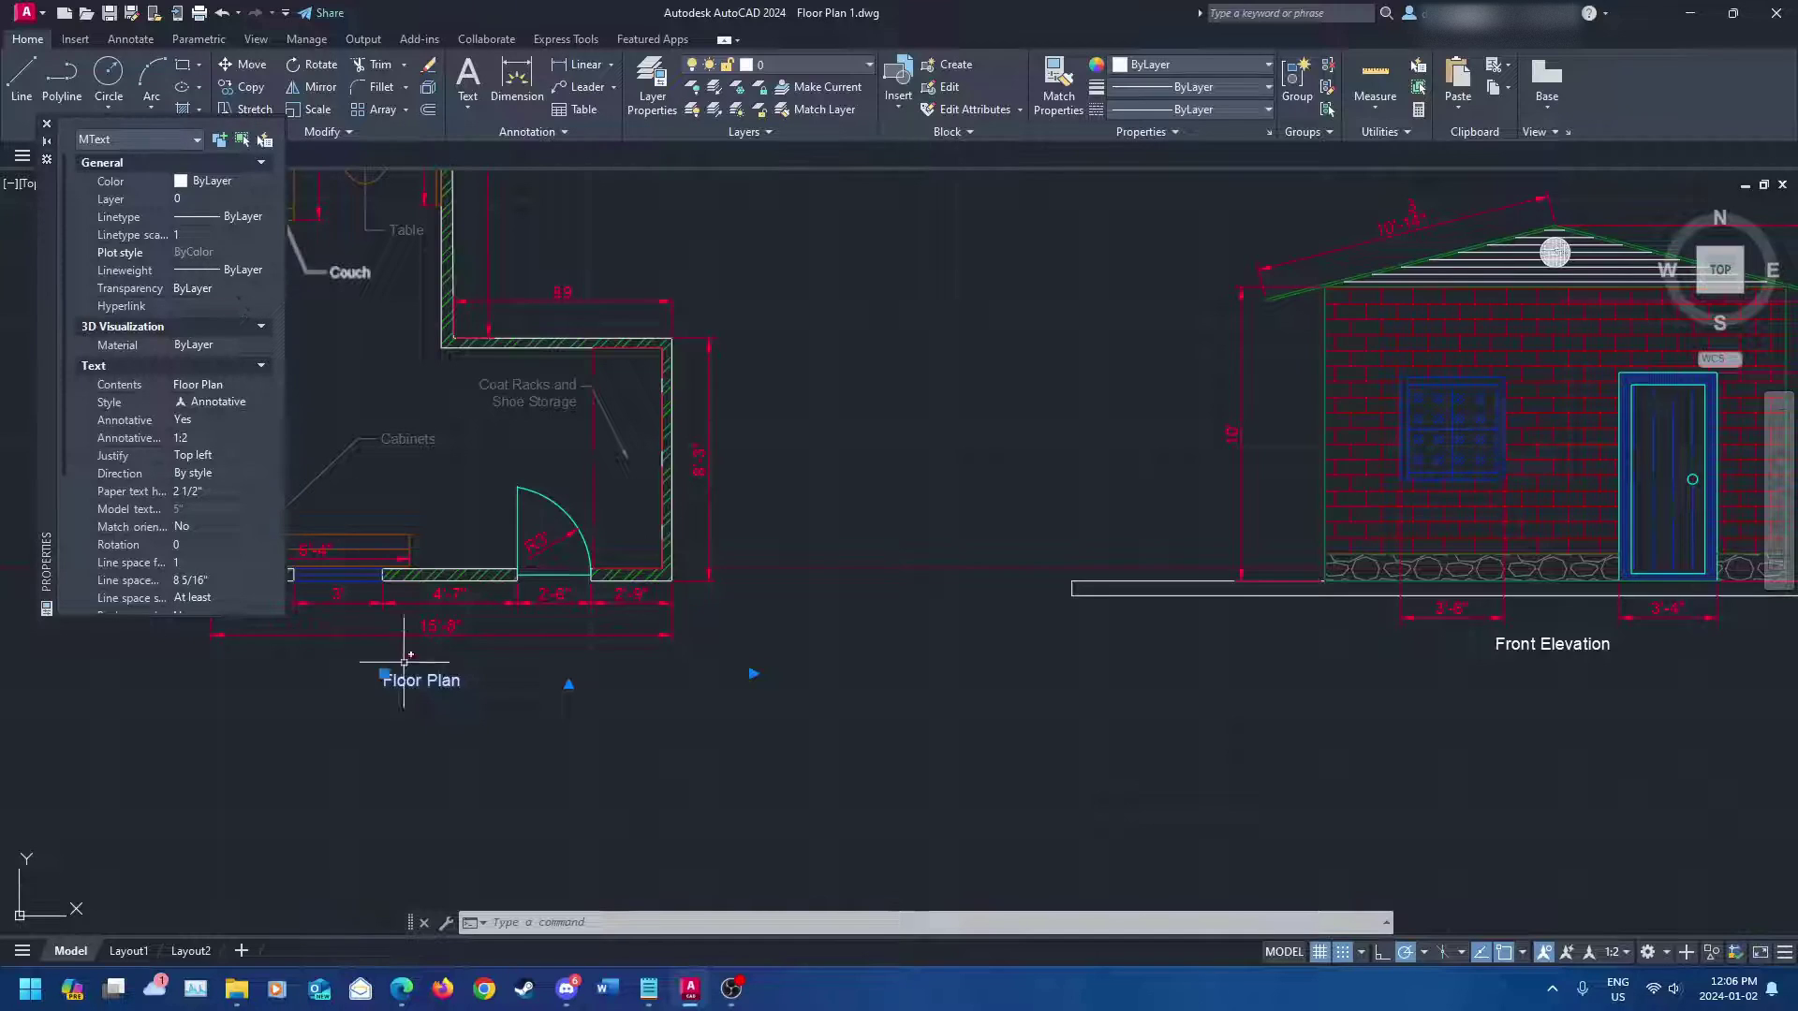
{"action": "key", "text": "Escape"}
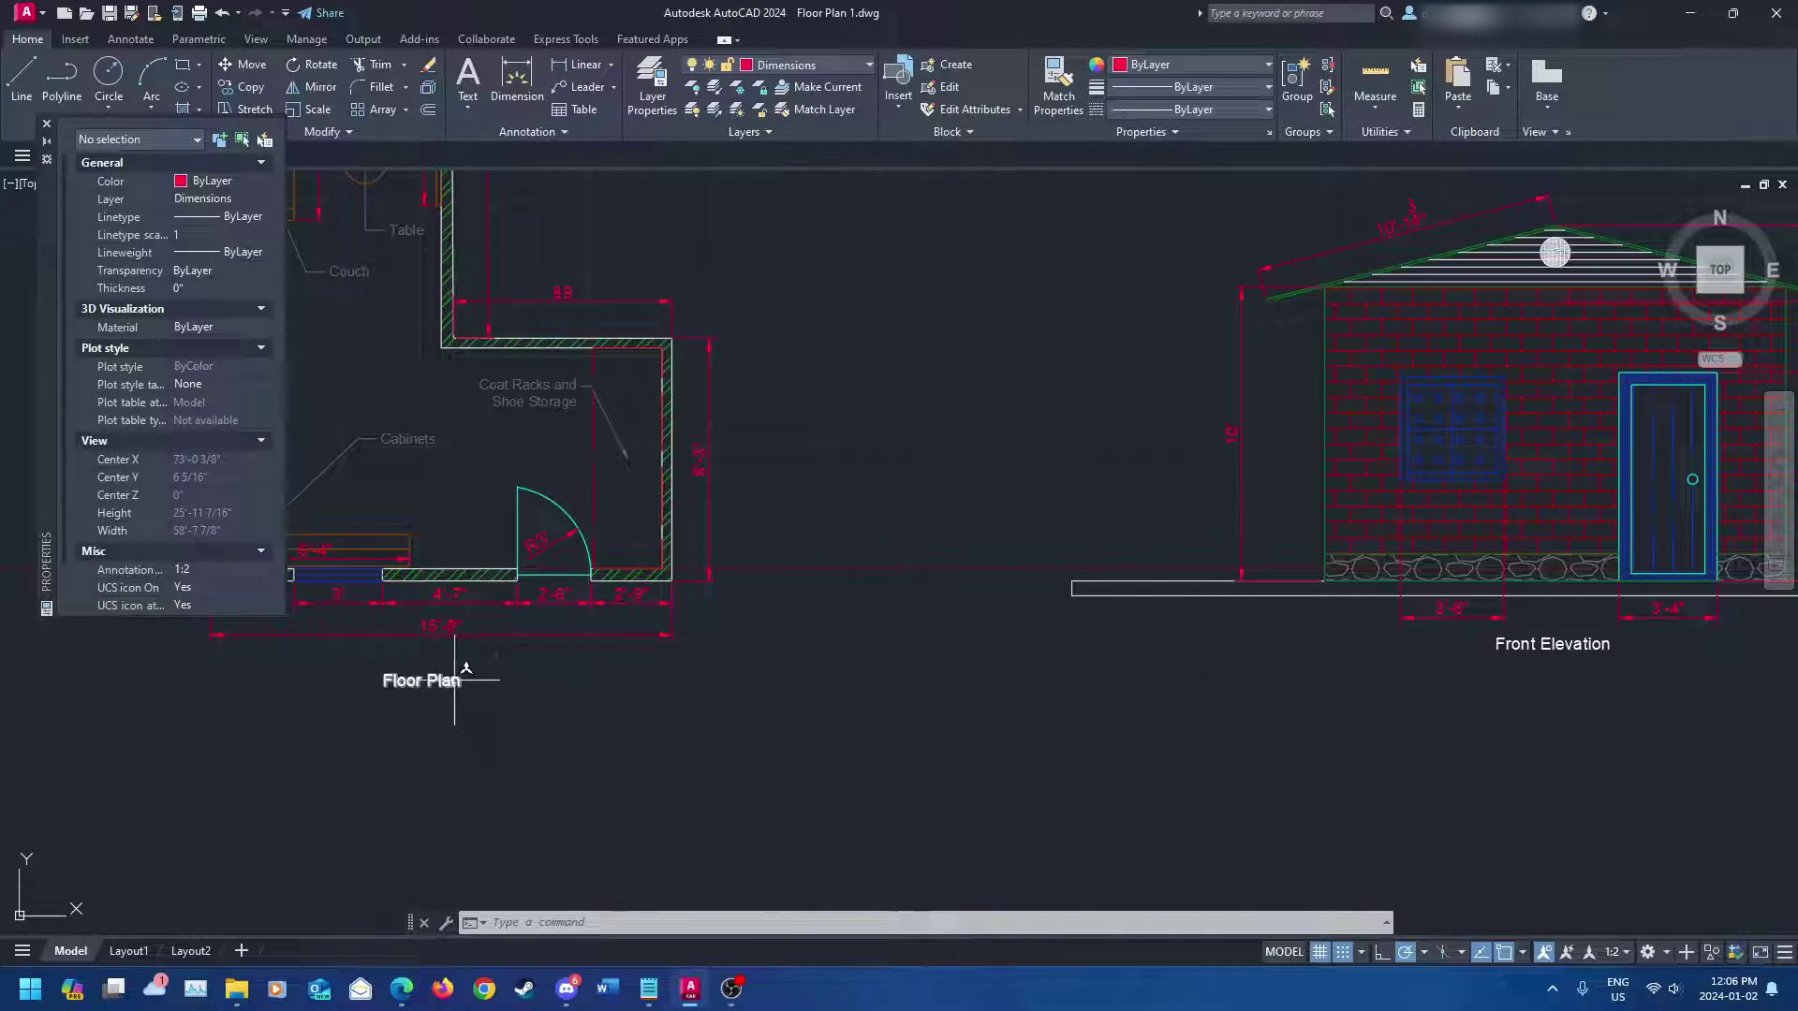
- Select the Floor Plan text and review its lineweight and material property options
{"action": "left_click", "coordinate": [459, 681]}
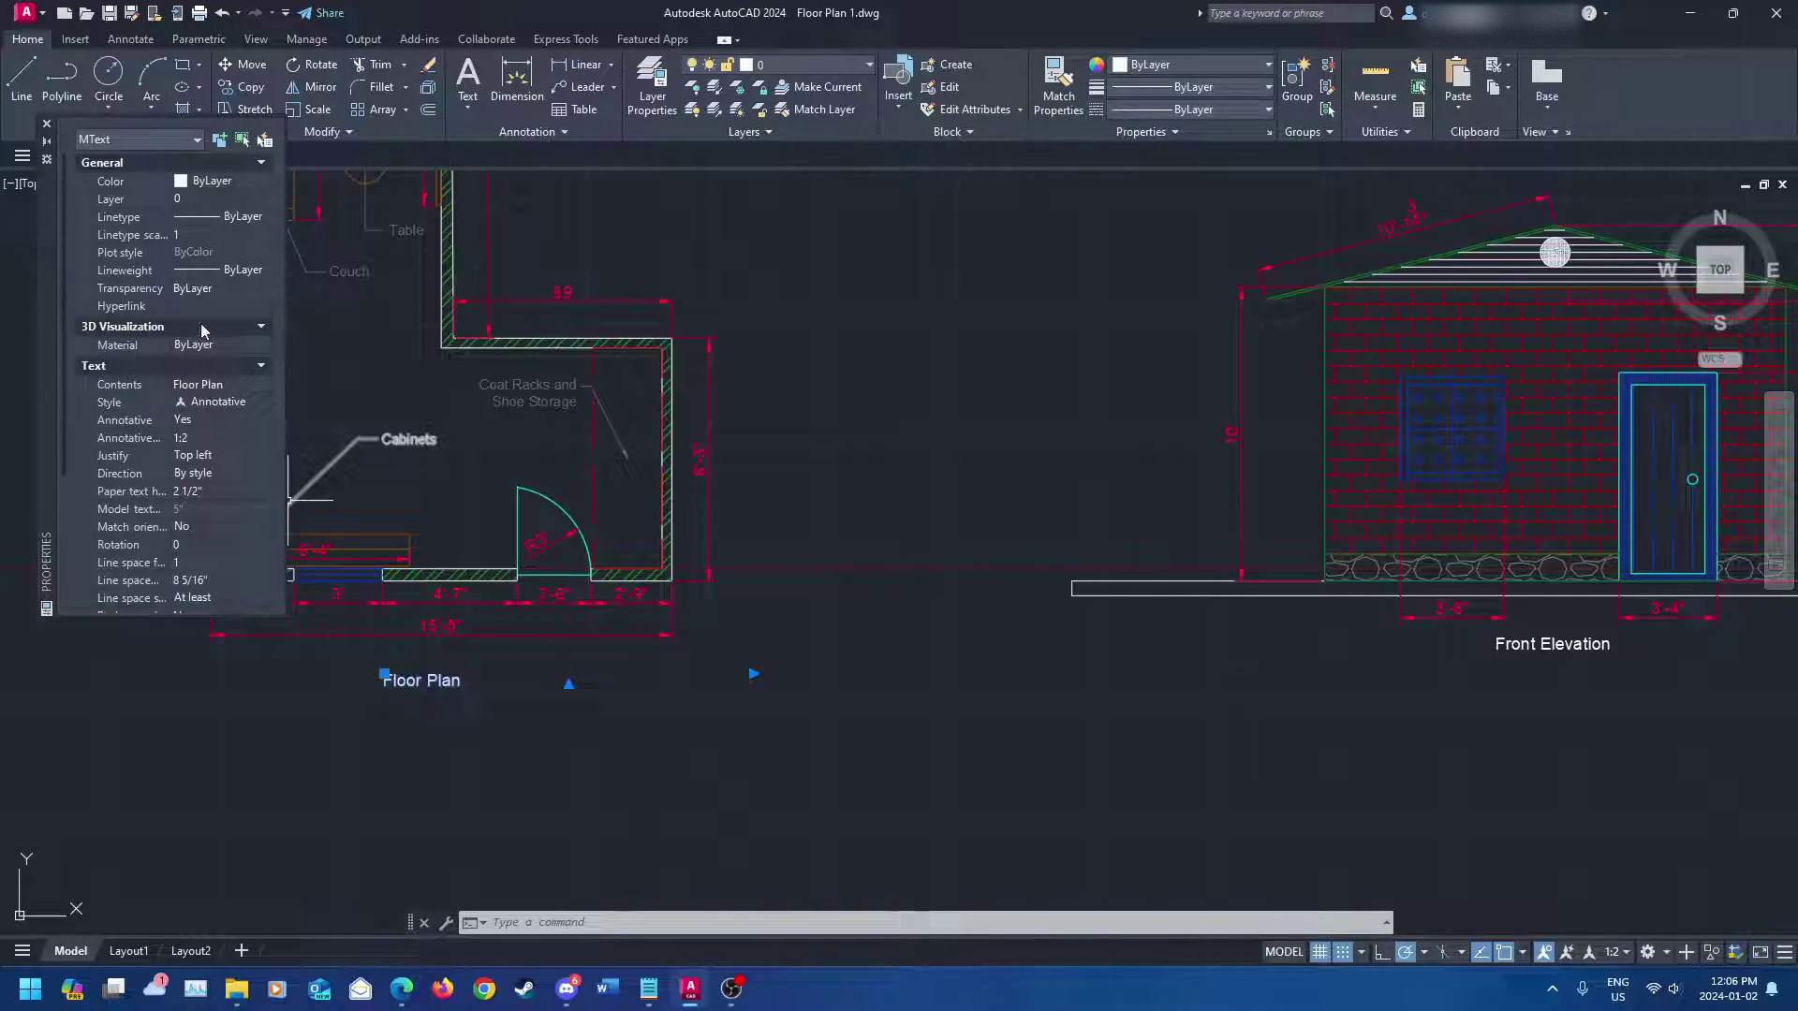
{"action": "left_click", "coordinate": [252, 273]}
{"action": "left_click", "coordinate": [263, 272]}
{"action": "left_click", "coordinate": [263, 272]}
{"action": "scroll", "coordinate": [240, 284], "scroll_direction": "down", "scroll_amount": 2}
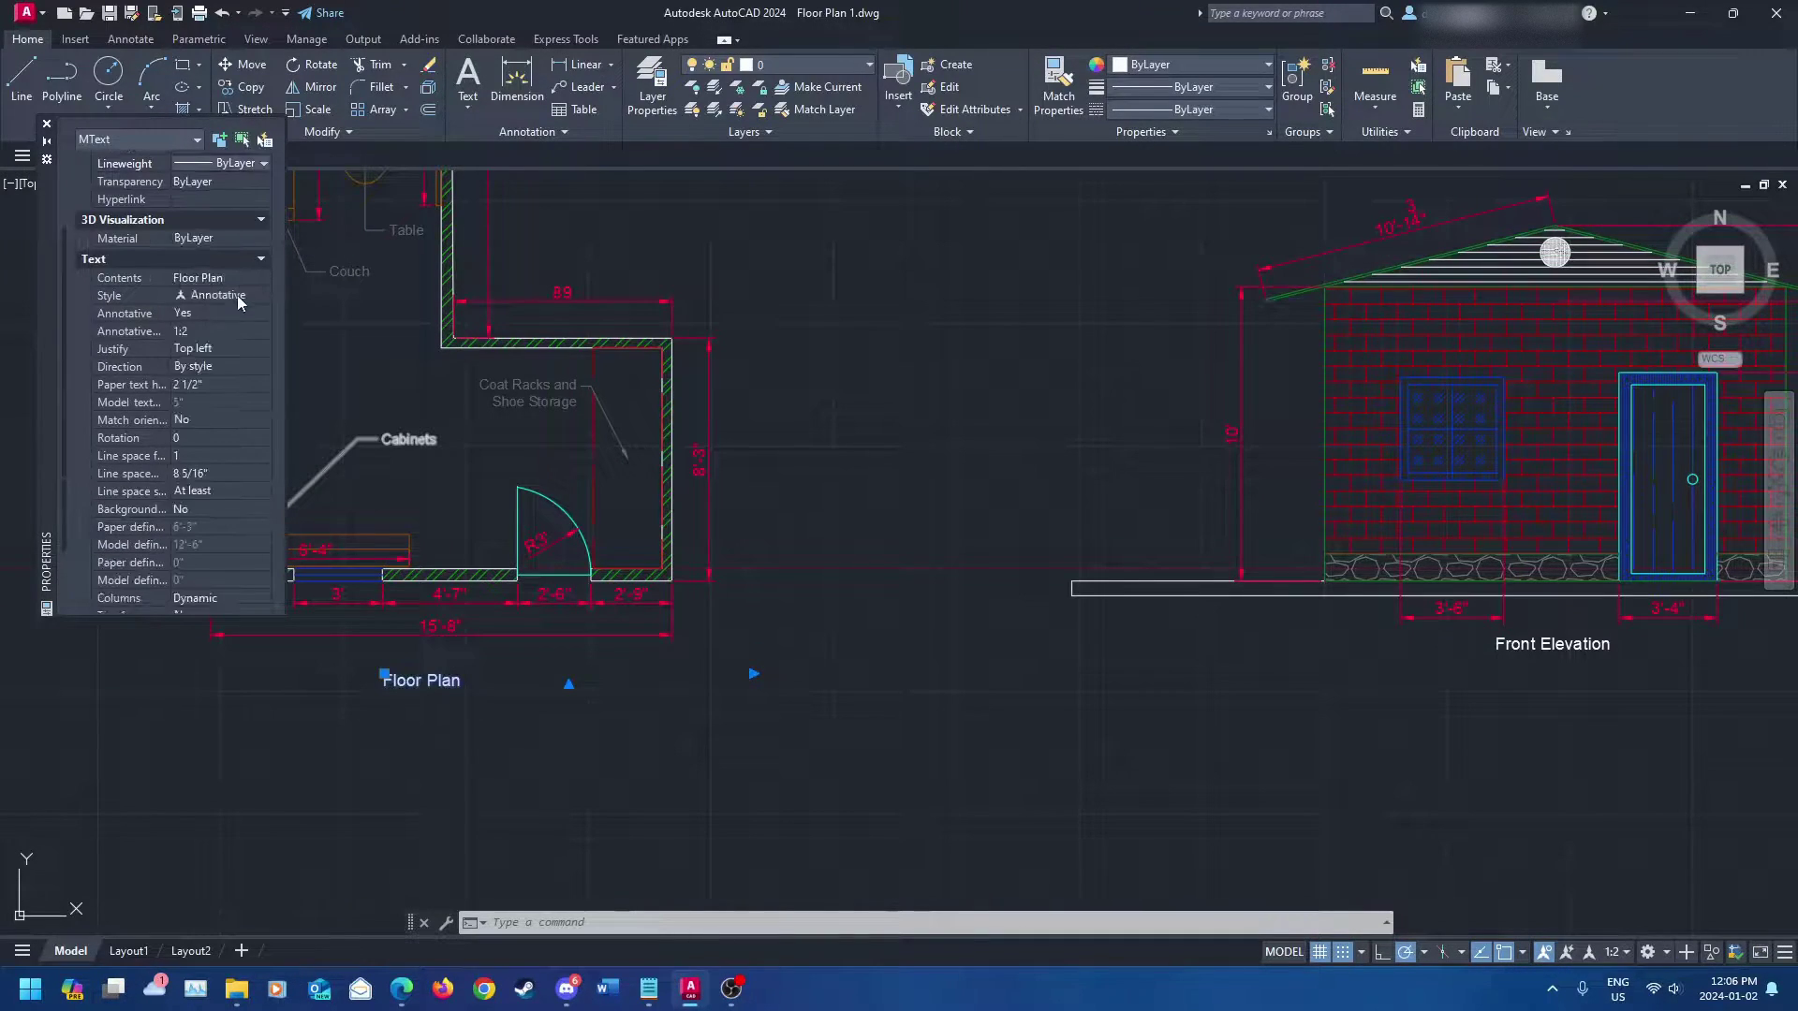
{"action": "left_click", "coordinate": [226, 236]}
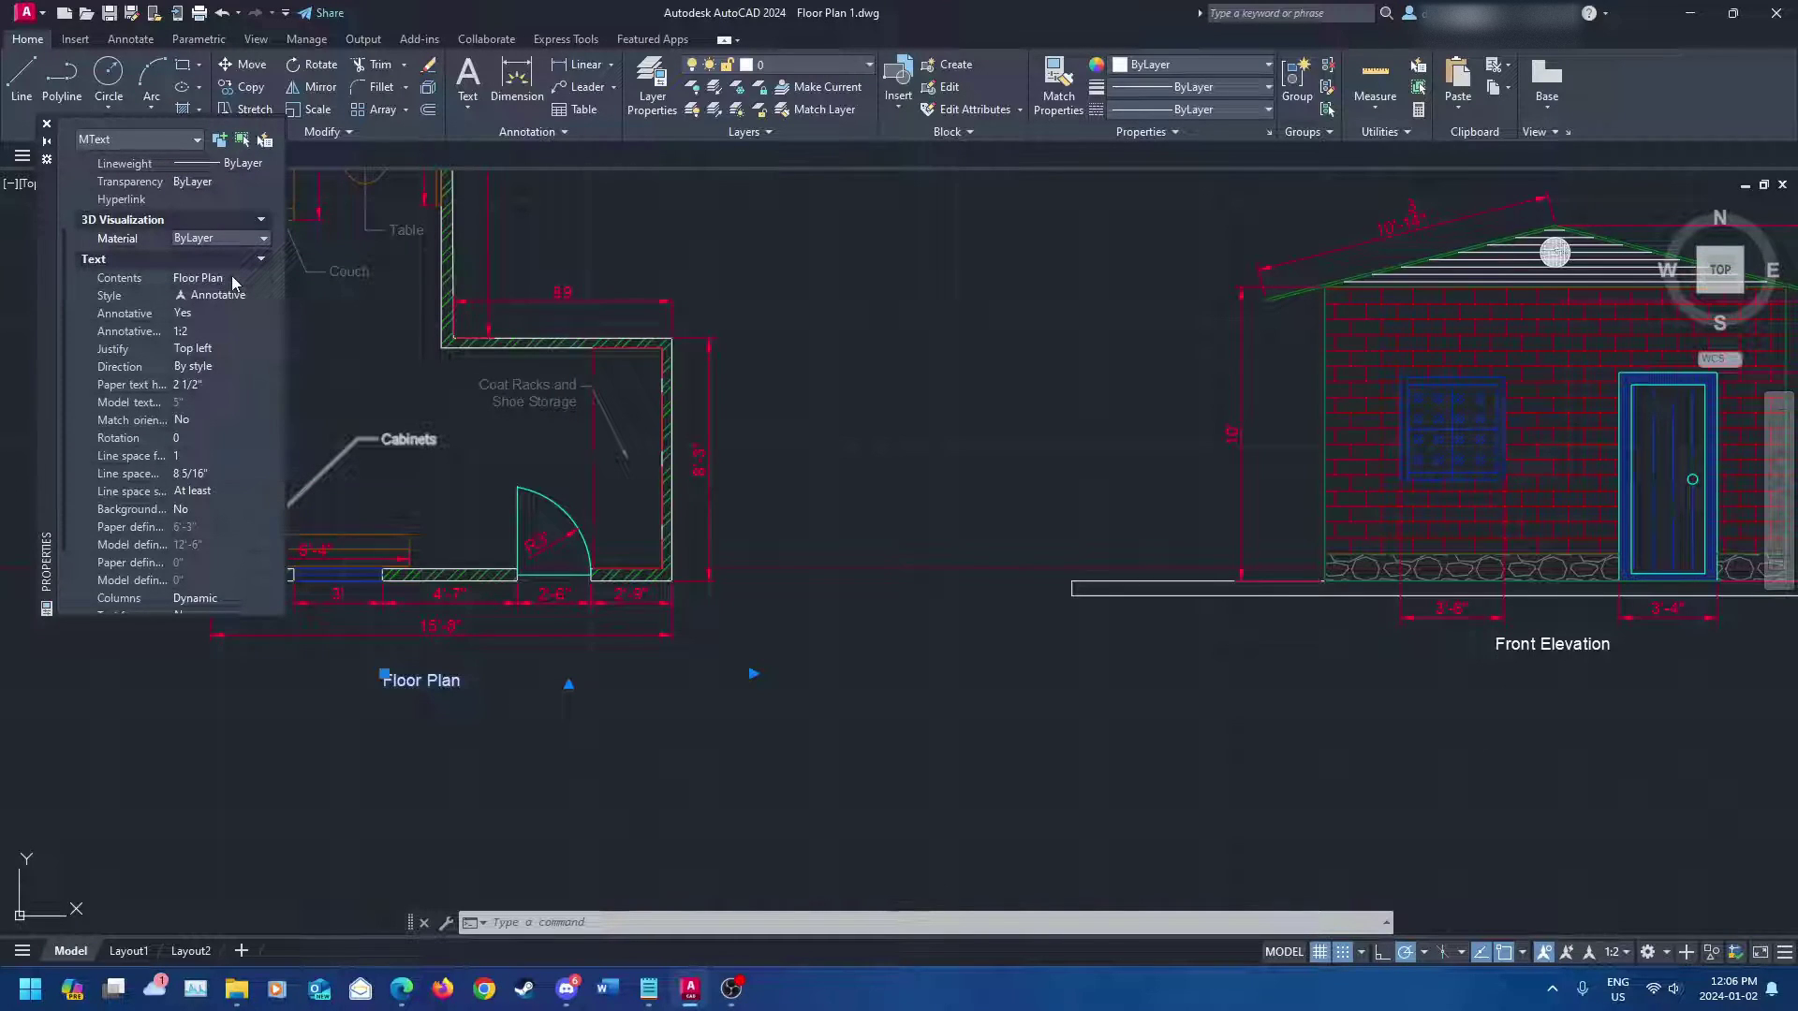
- Review the Floor Plan text's style, justification and direction options, keeping the Annotative style and Top left justification
{"action": "left_click", "coordinate": [233, 294]}
{"action": "left_click", "coordinate": [233, 294]}
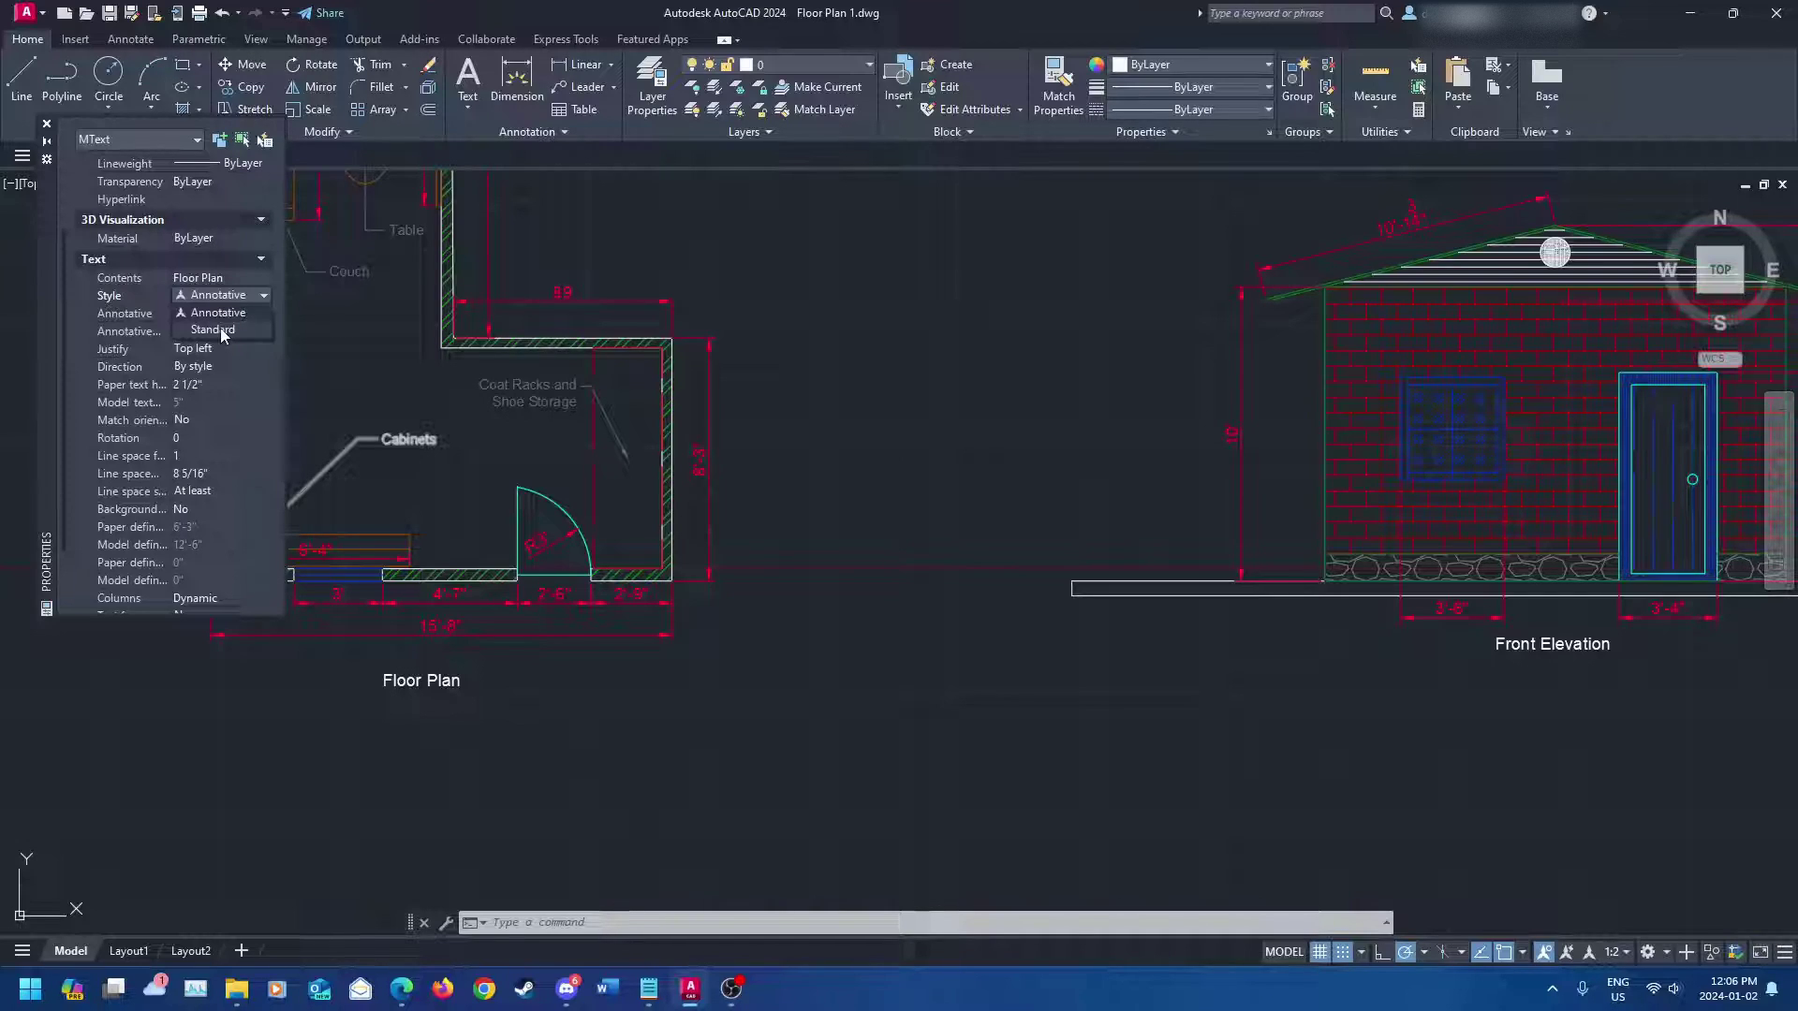
{"action": "left_click", "coordinate": [222, 329]}
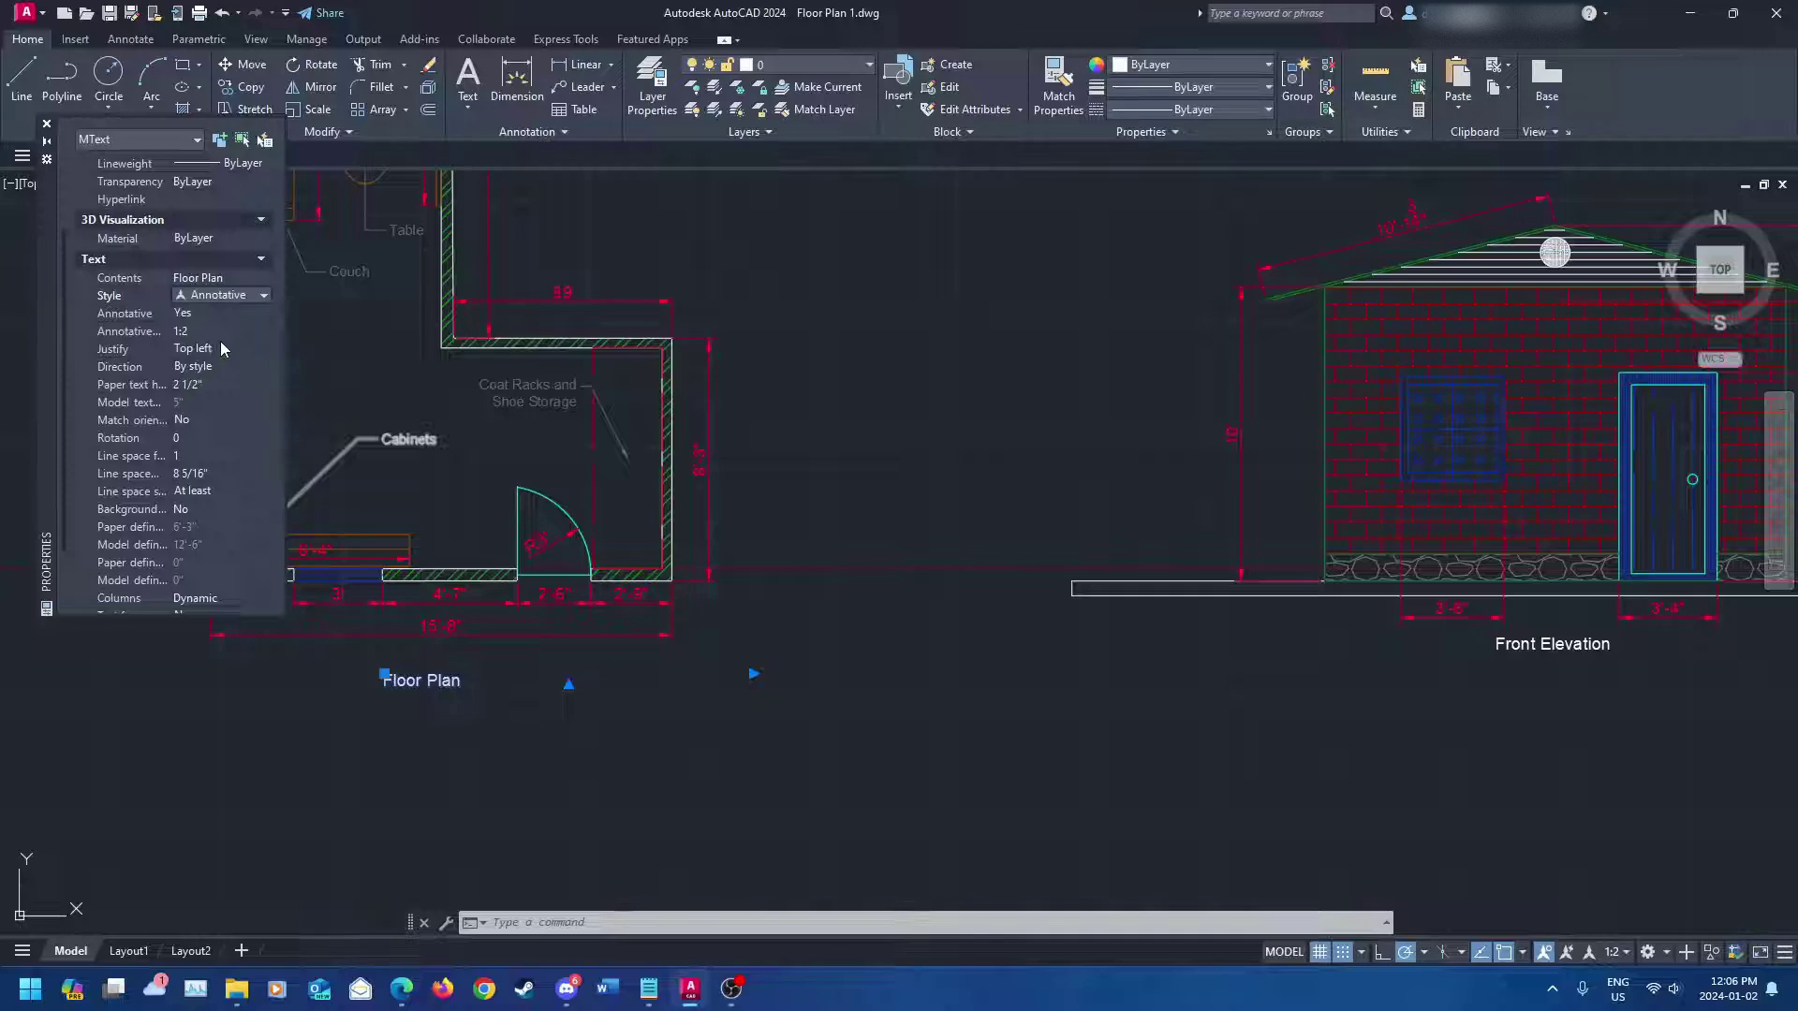
{"action": "left_click", "coordinate": [238, 348]}
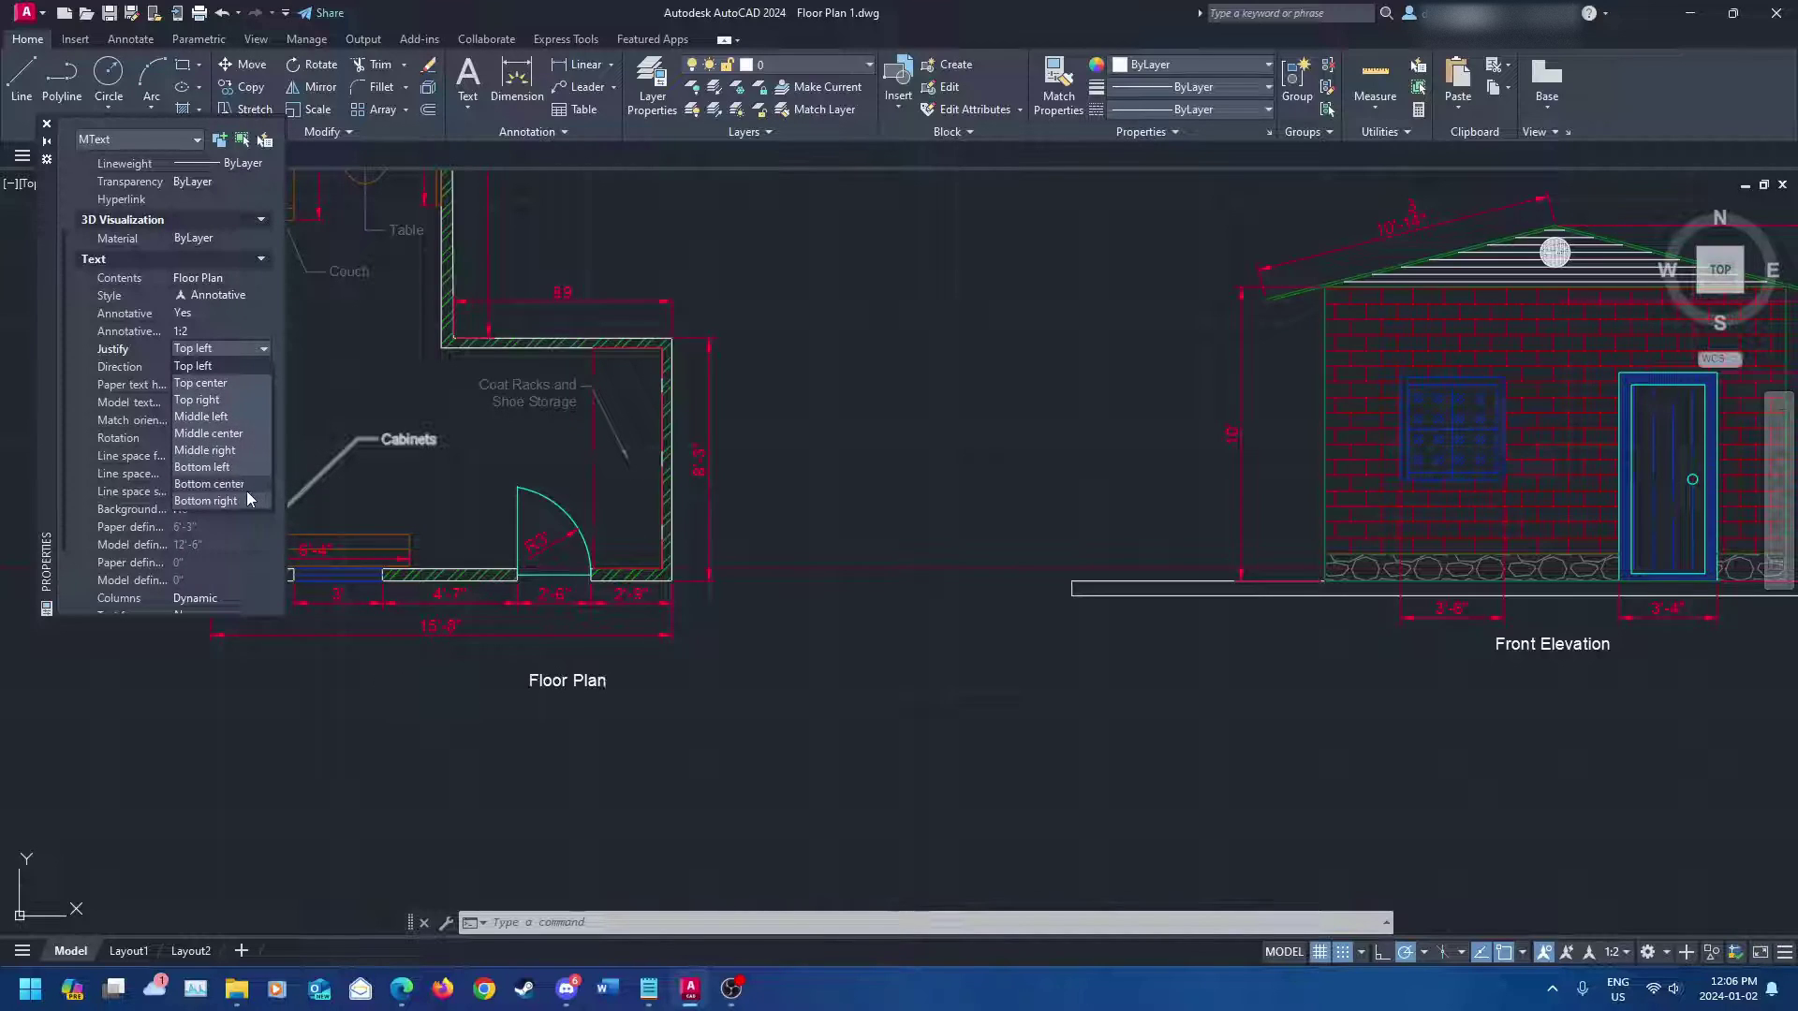
{"action": "left_click", "coordinate": [244, 366]}
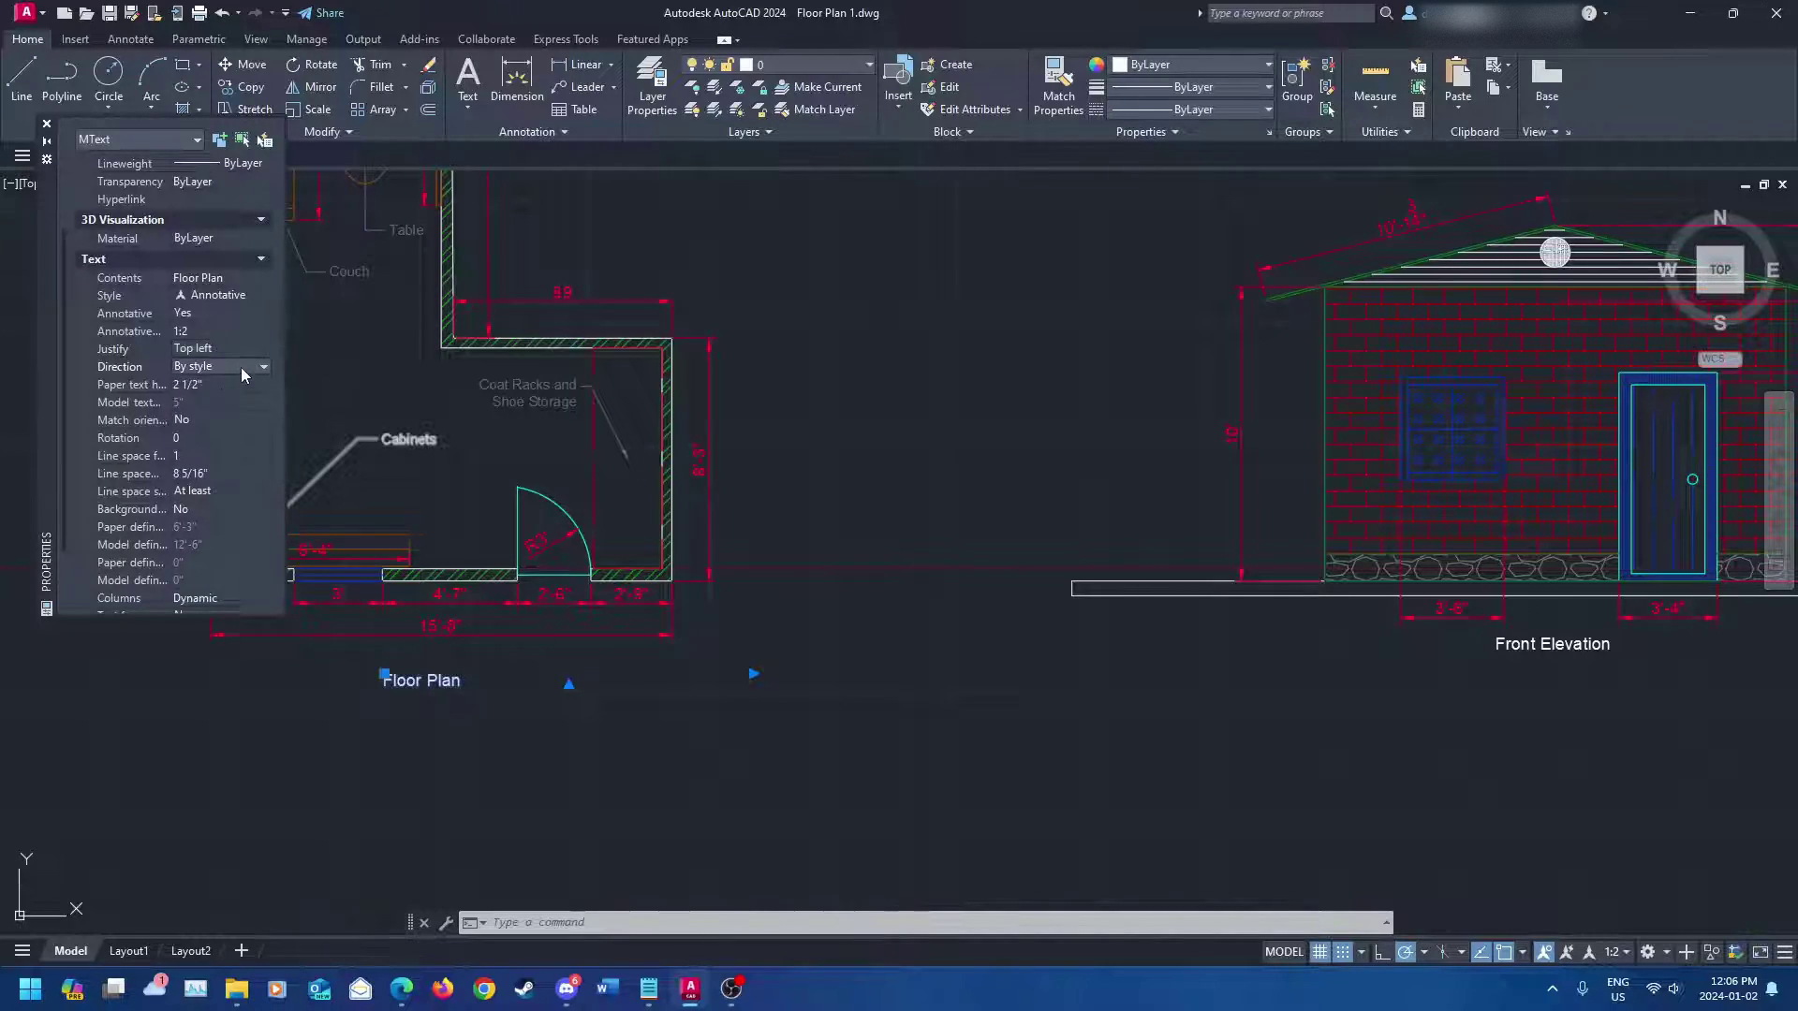
{"action": "left_click", "coordinate": [249, 368]}
- Set the paper text height of the Floor Plan text to 5"
{"action": "left_click", "coordinate": [222, 385]}
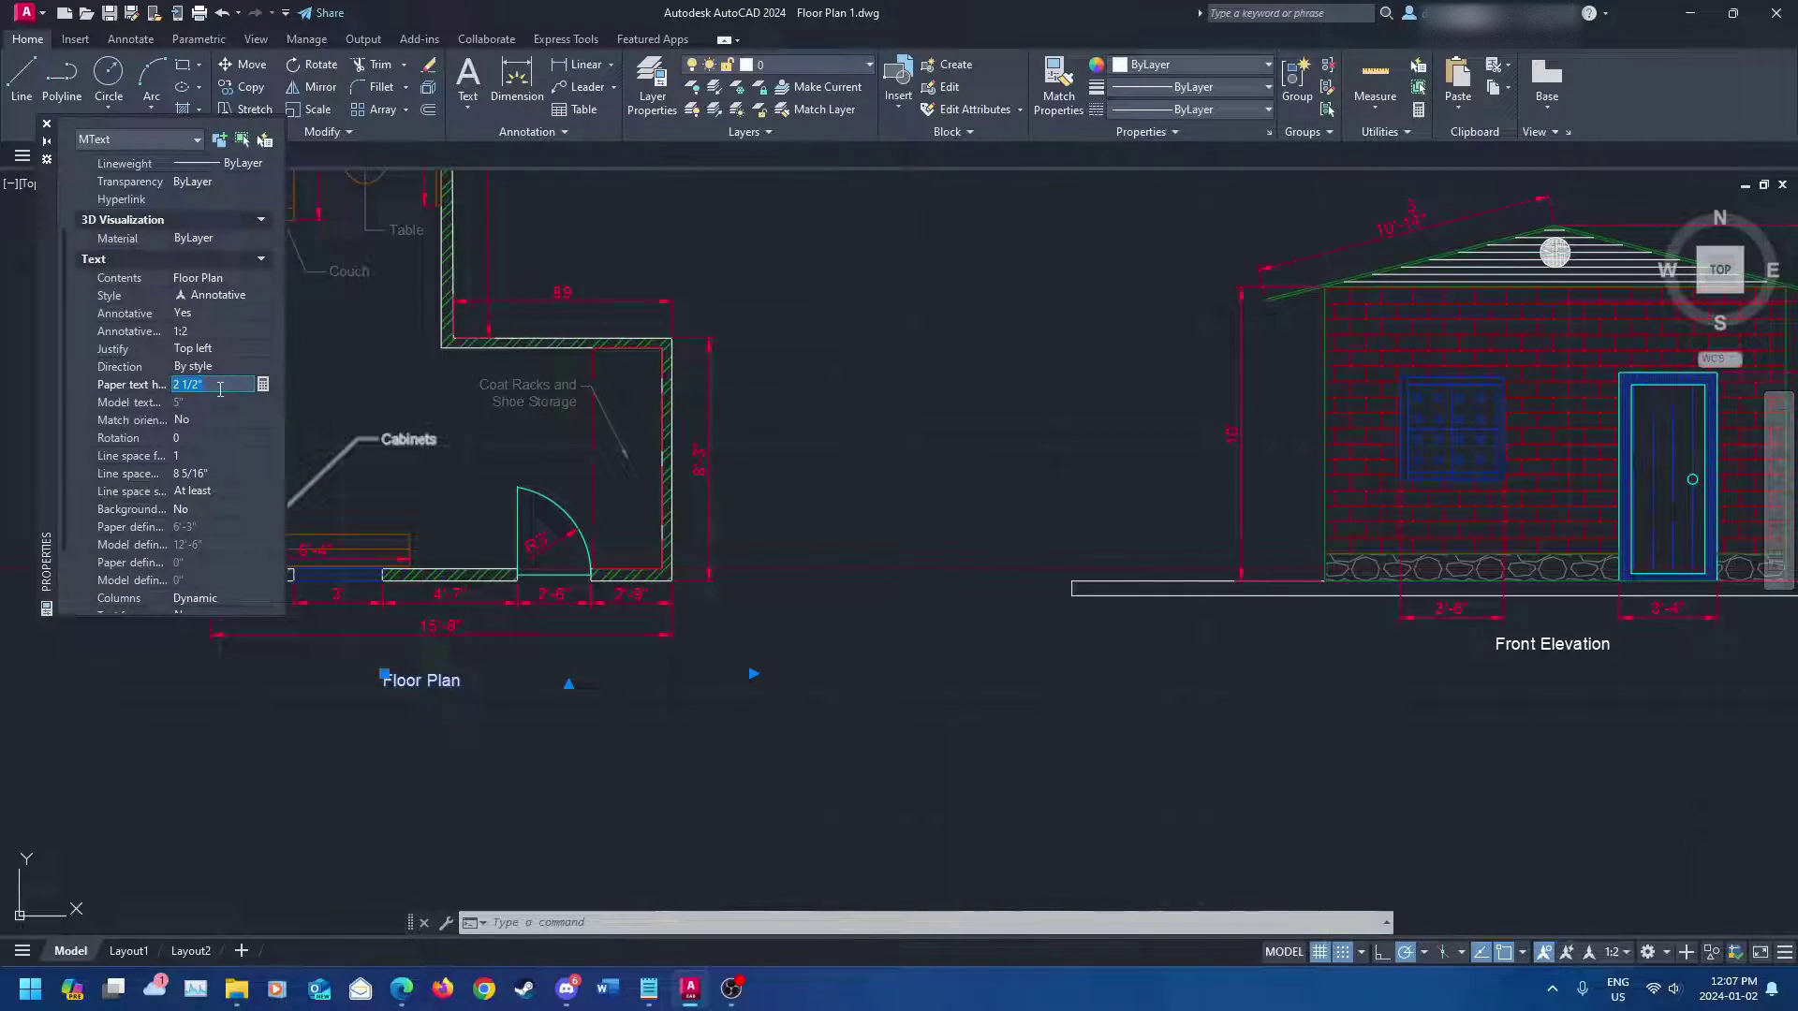
{"action": "type", "text": "5"}
{"action": "key", "text": "Return"}
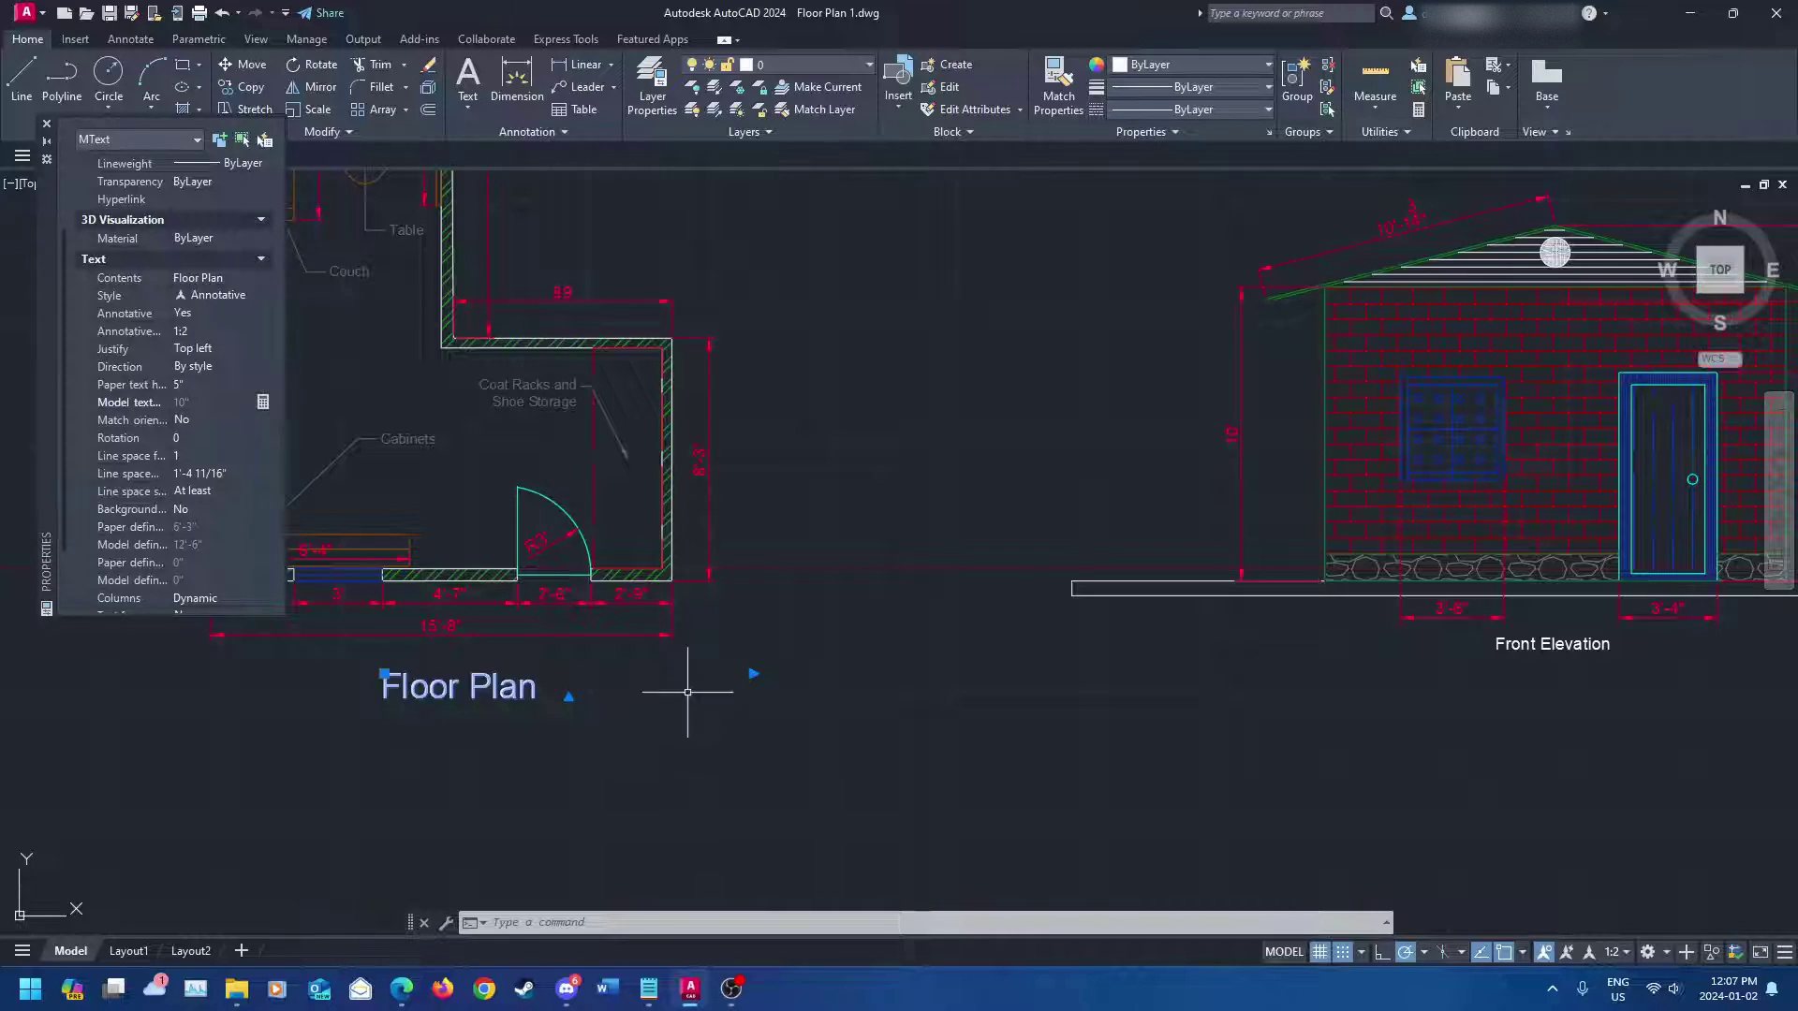
- Set the Floor Plan text's paper text height to 2 3/4" and keep its match orientation option at No
{"action": "left_click", "coordinate": [177, 384]}
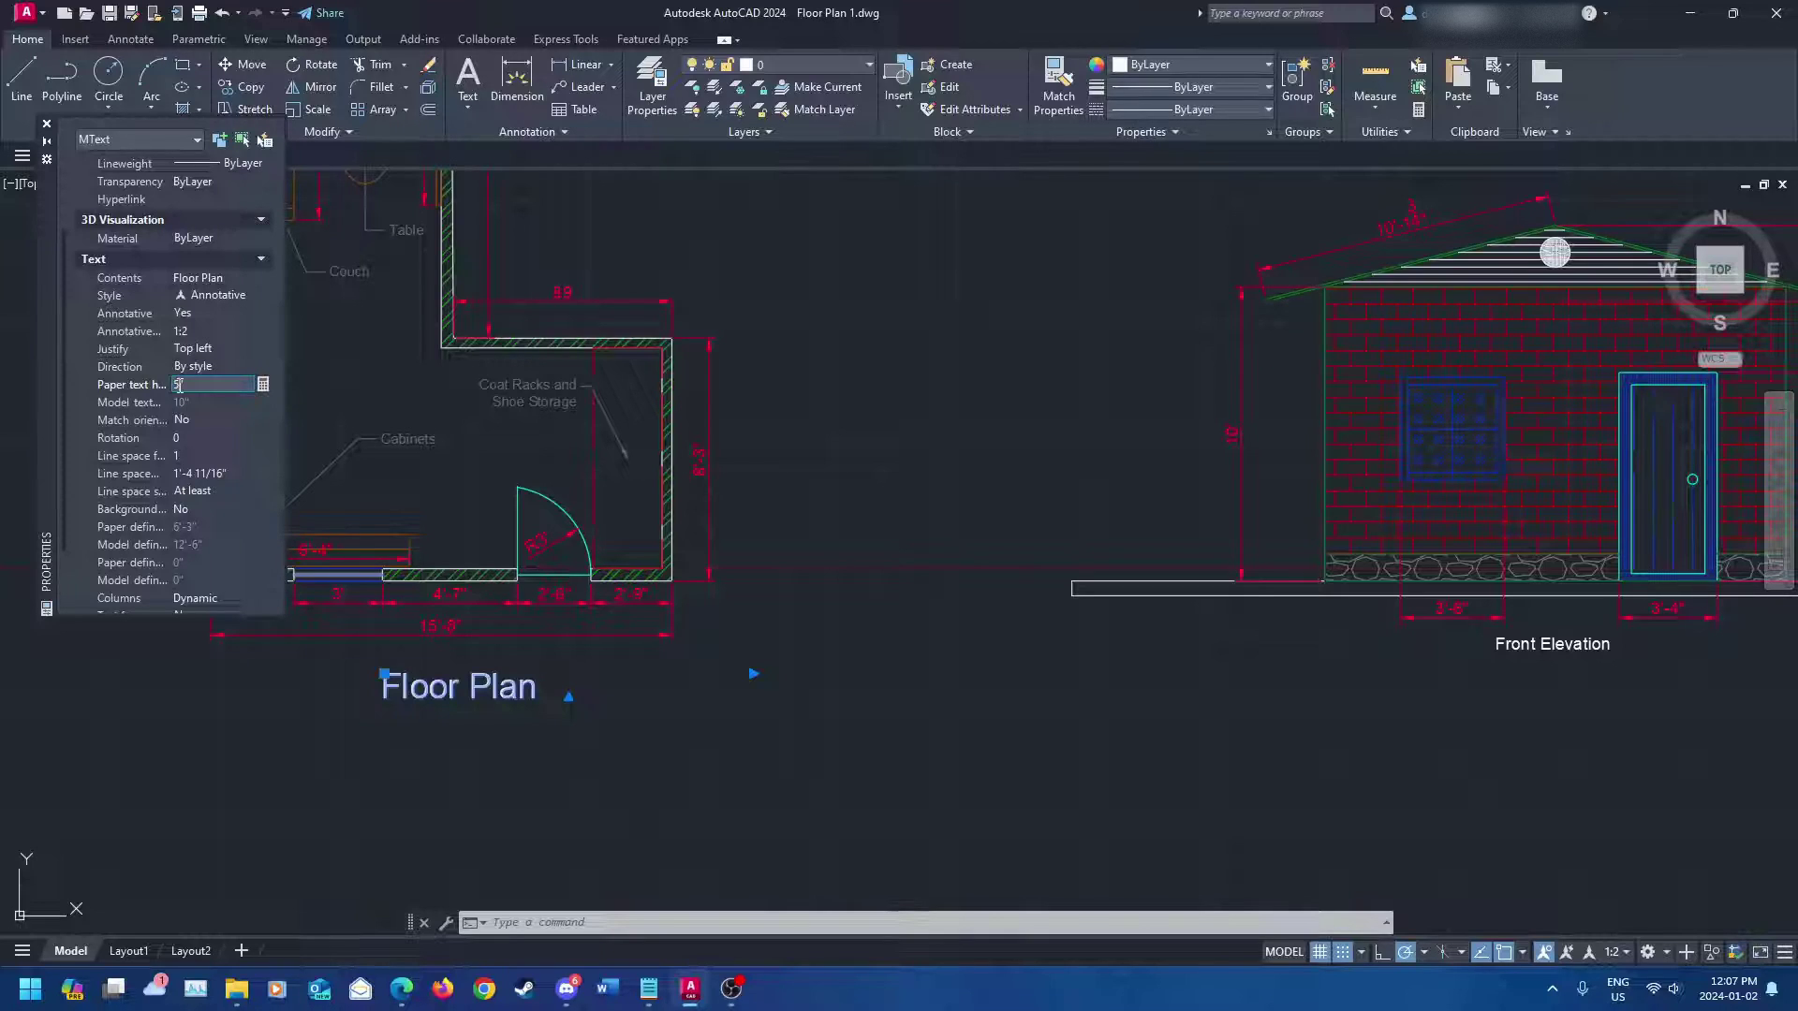
{"action": "type", "text": "2.7"}
{"action": "key", "text": "Return"}
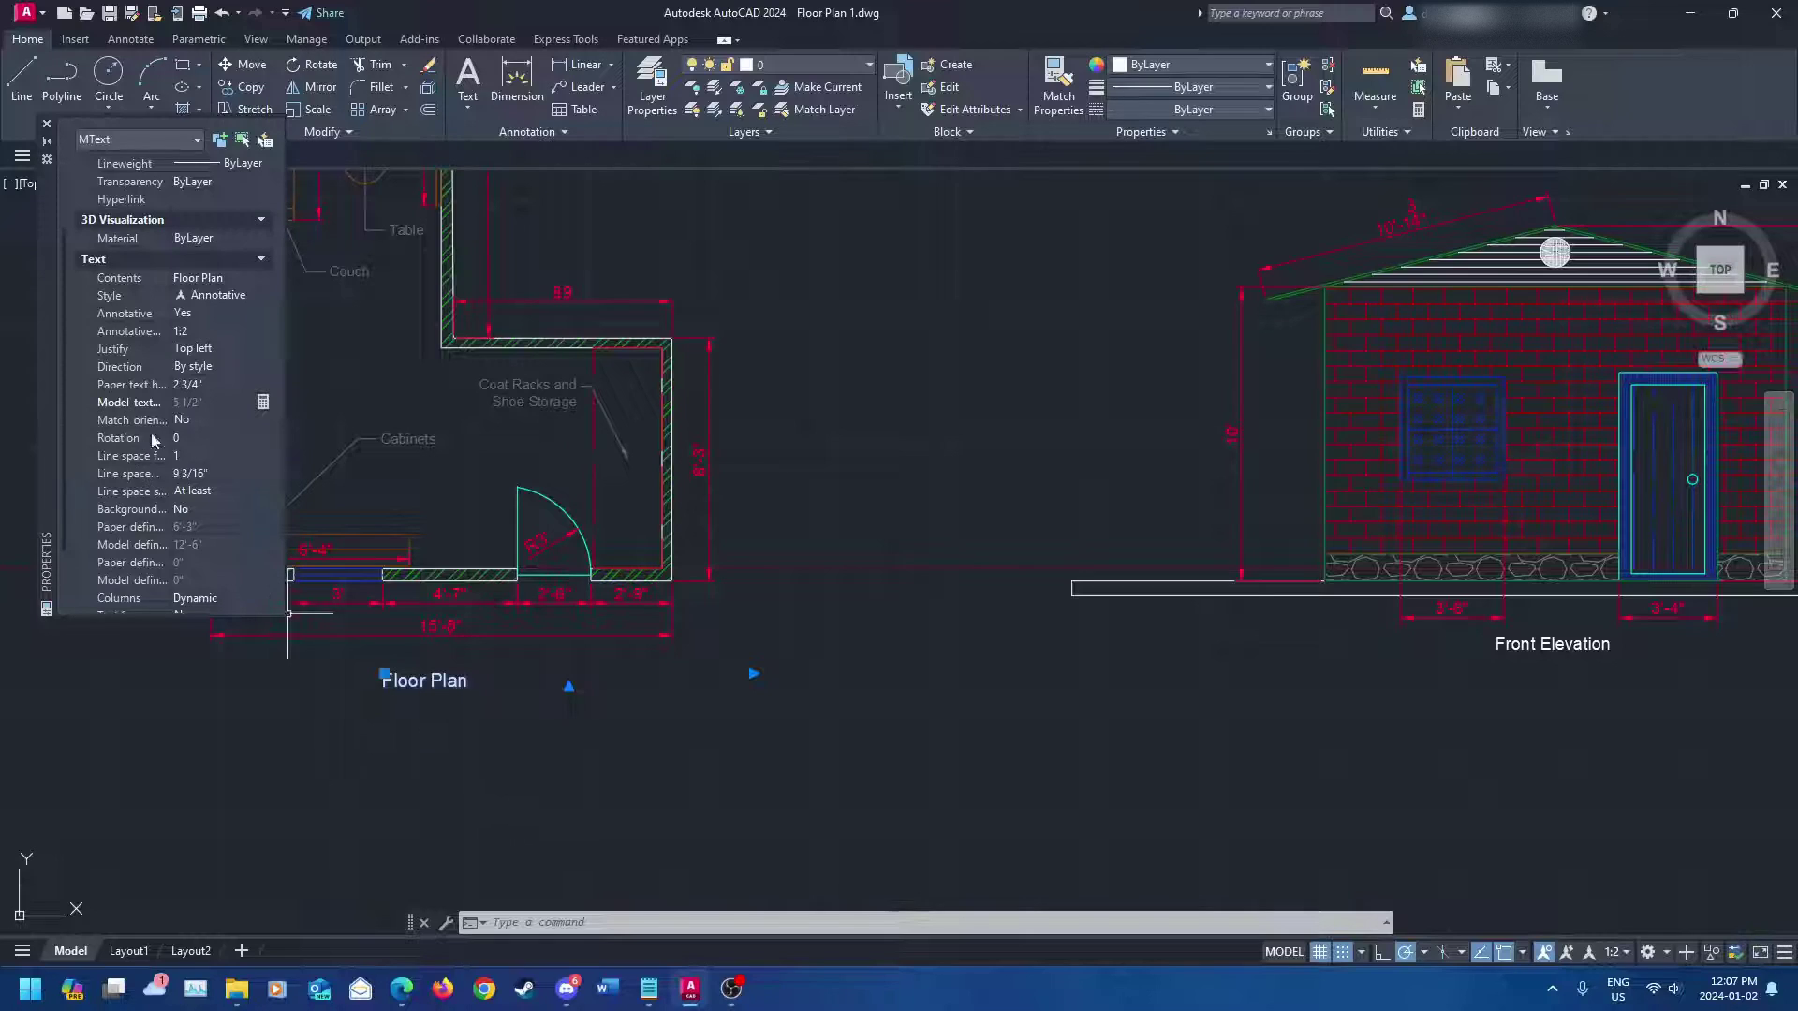
{"action": "left_click", "coordinate": [235, 419]}
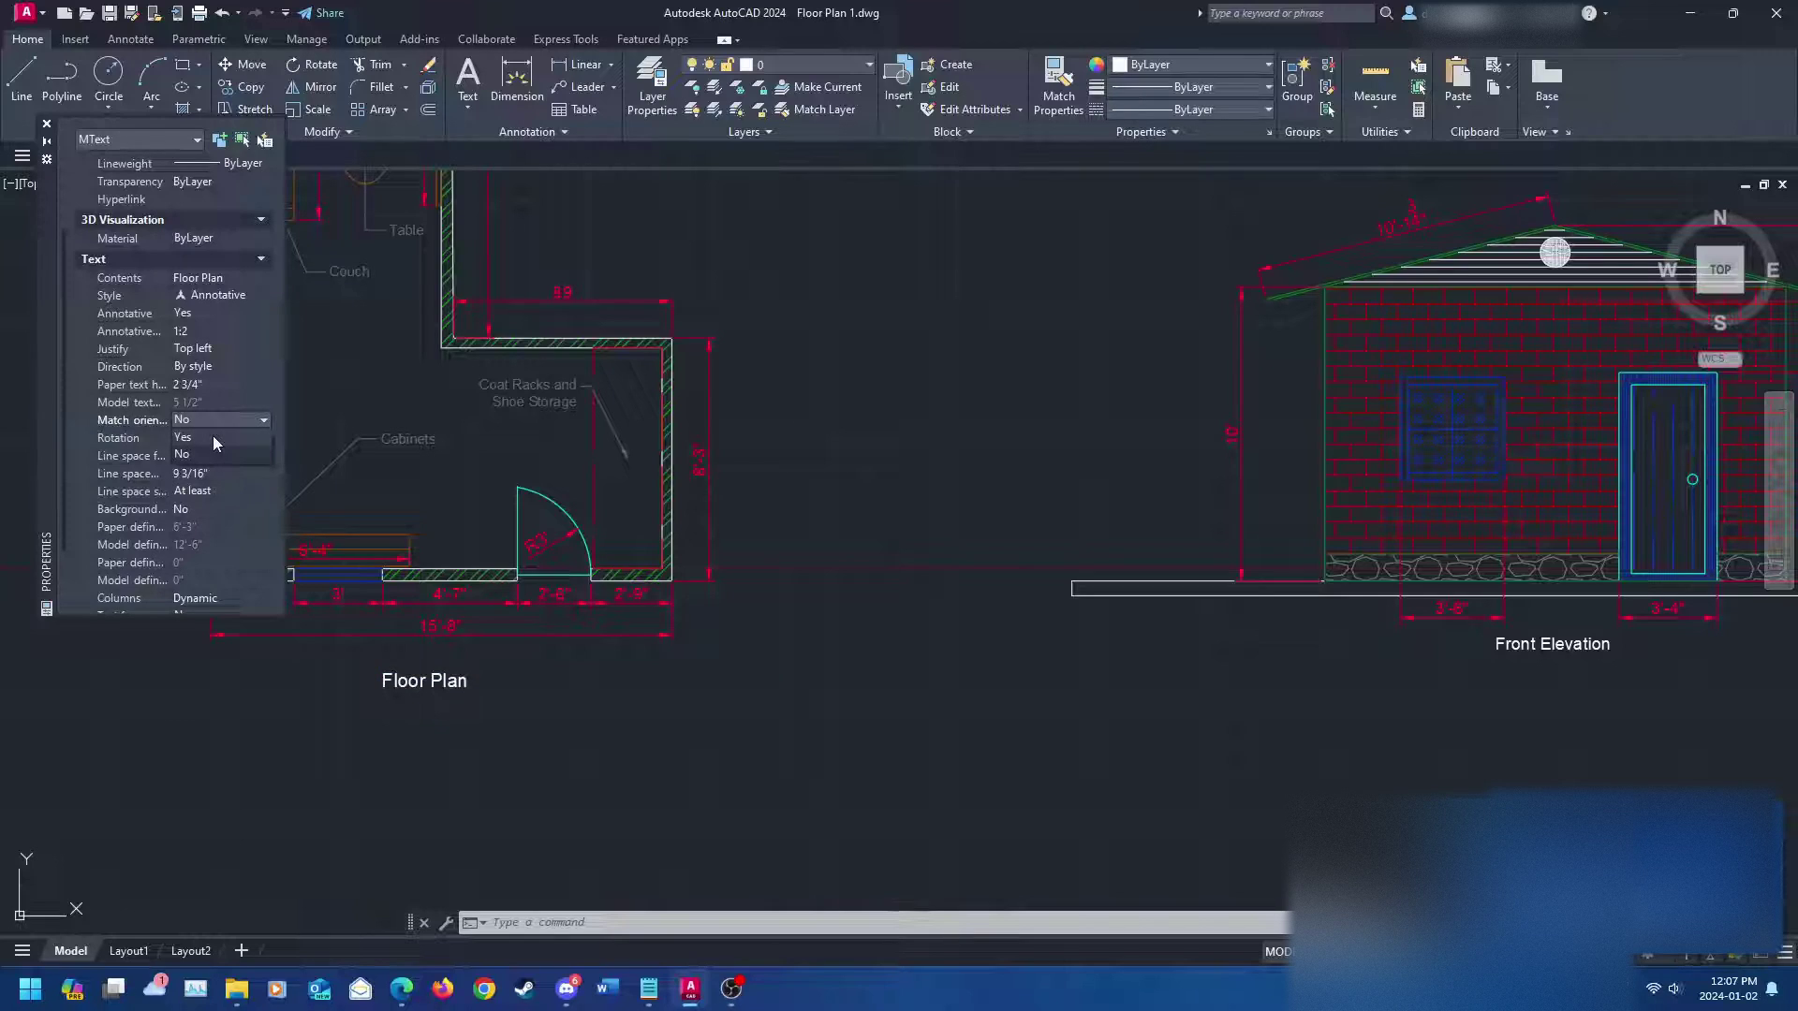
{"action": "left_click", "coordinate": [204, 457]}
- Try a rotation of 10 degrees on the Floor Plan text and return its rotation to 0
{"action": "left_click", "coordinate": [214, 438]}
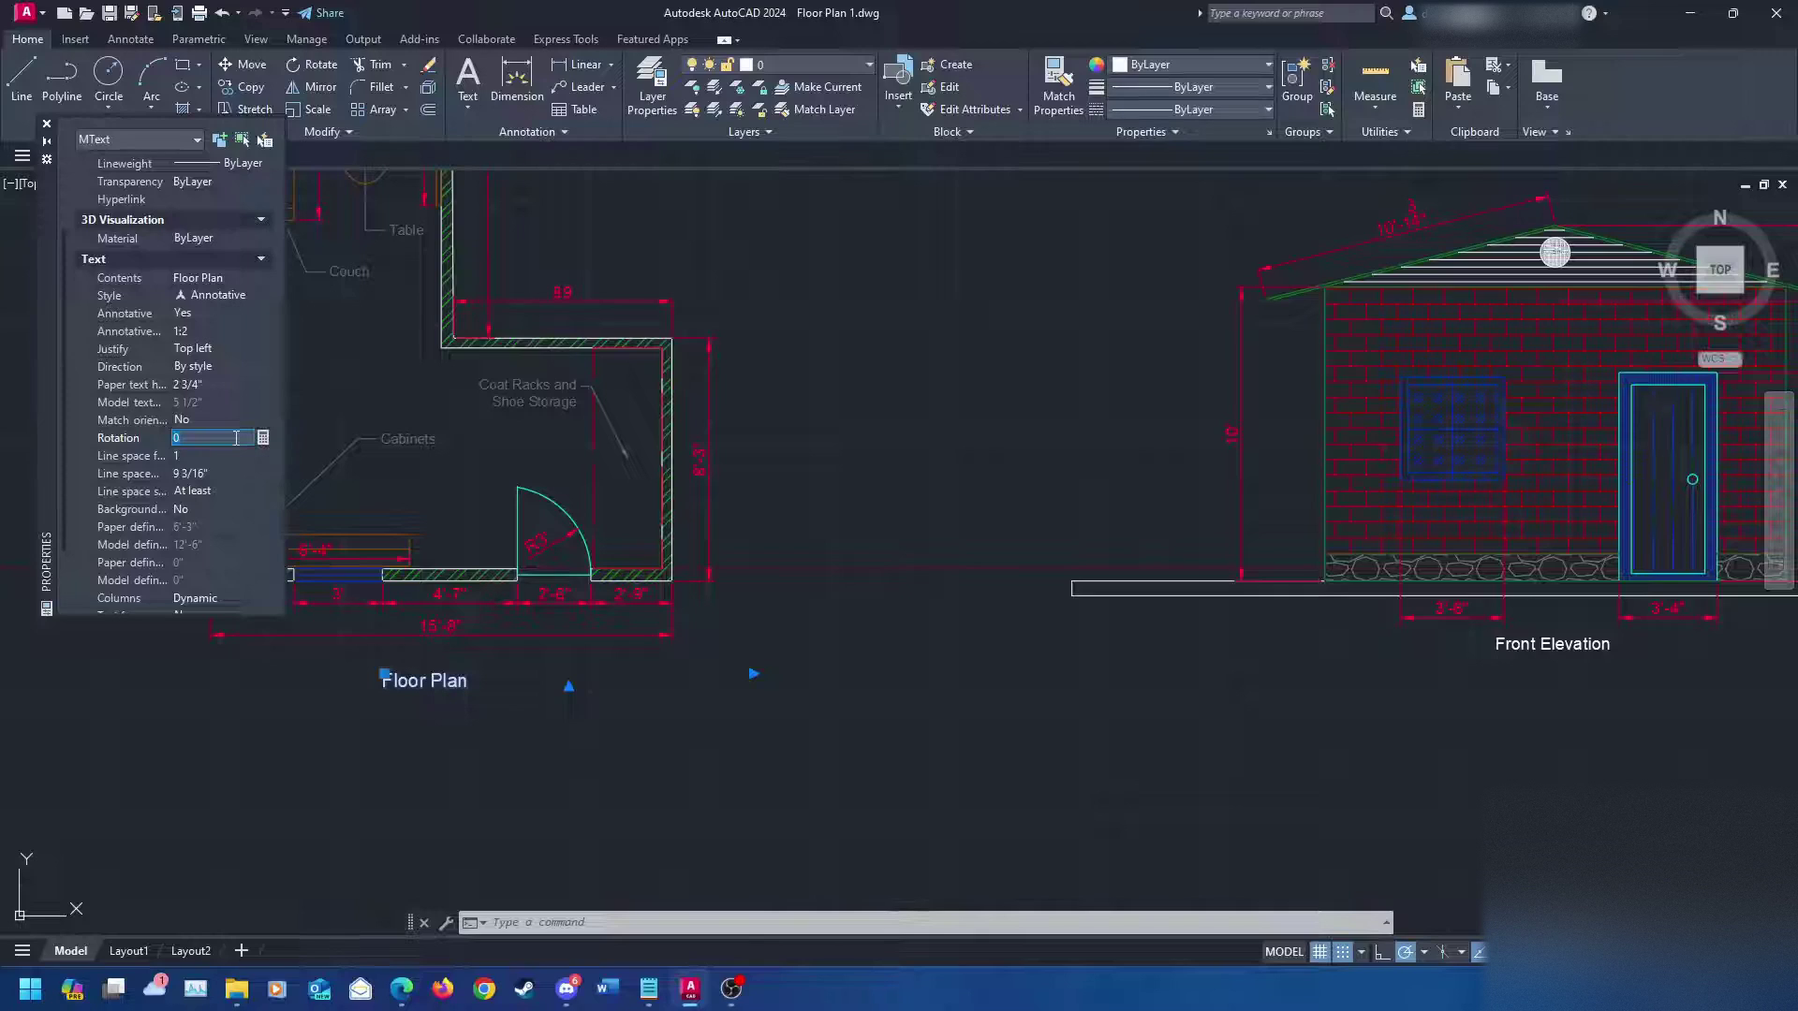
{"action": "type", "text": "10"}
{"action": "key", "text": "Tab"}
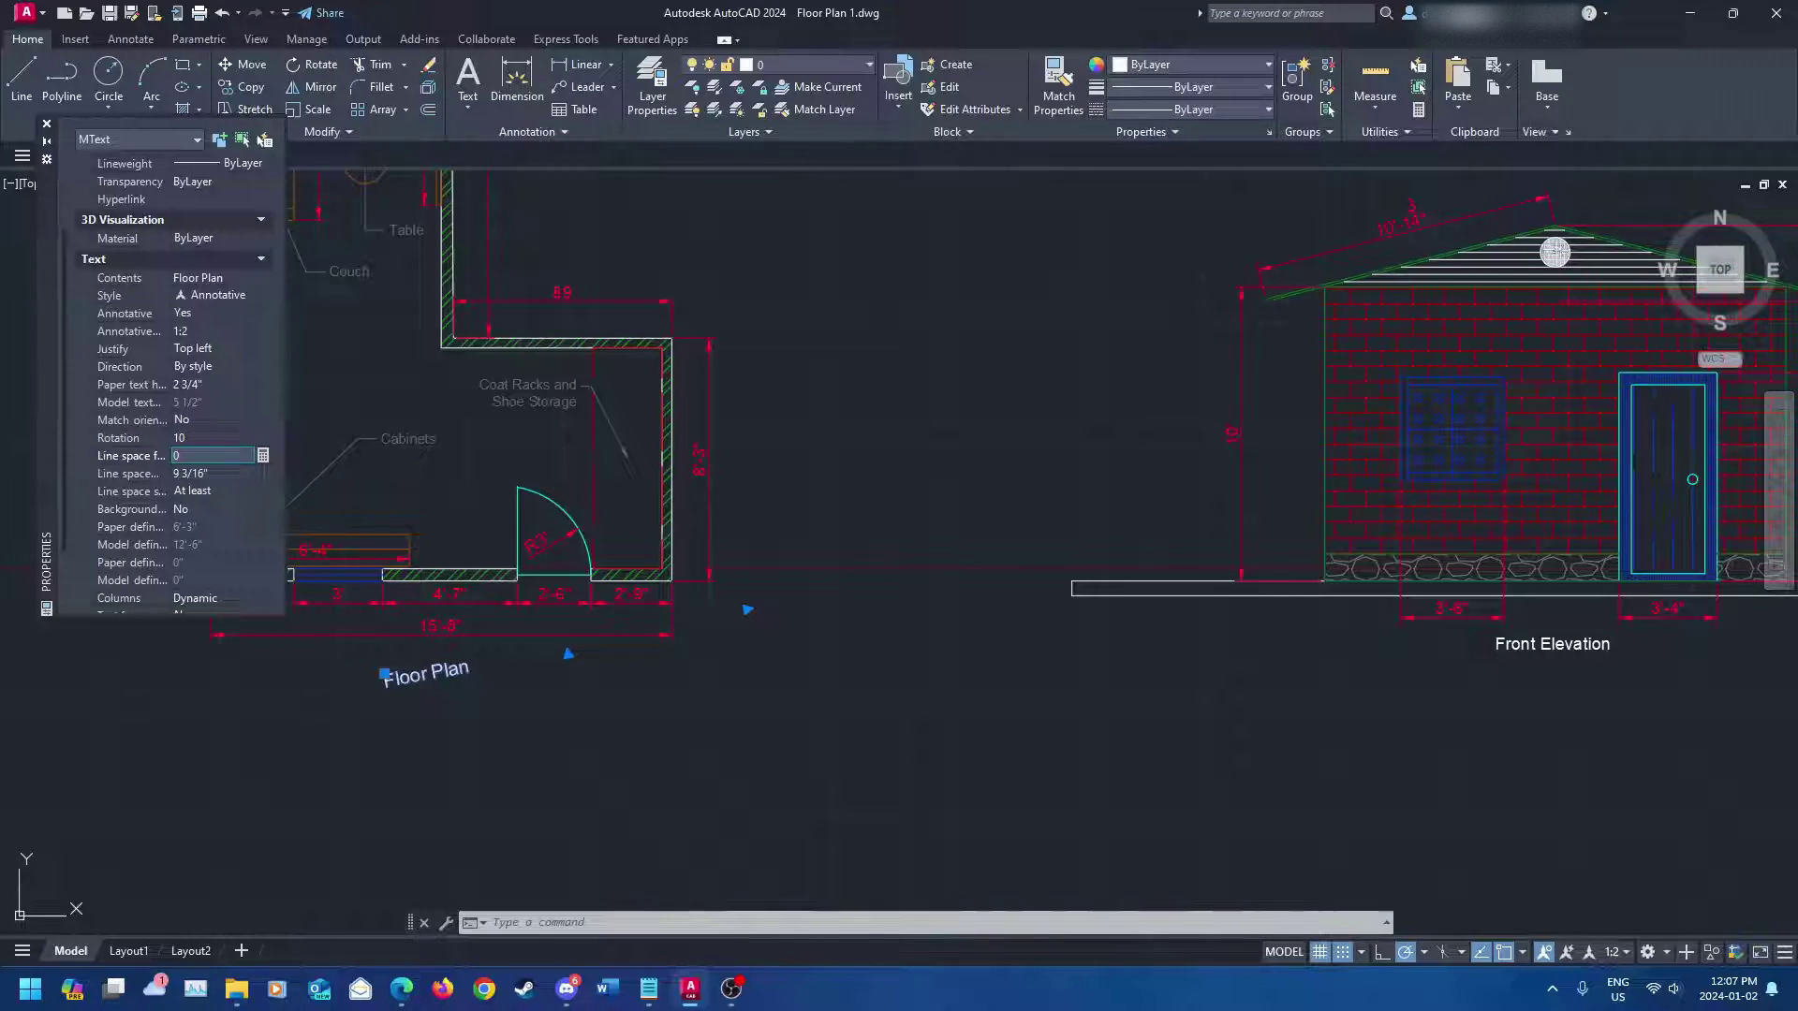
{"action": "type", "text": "0"}
{"action": "key", "text": "Return"}
{"action": "left_click", "coordinate": [897, 532]}
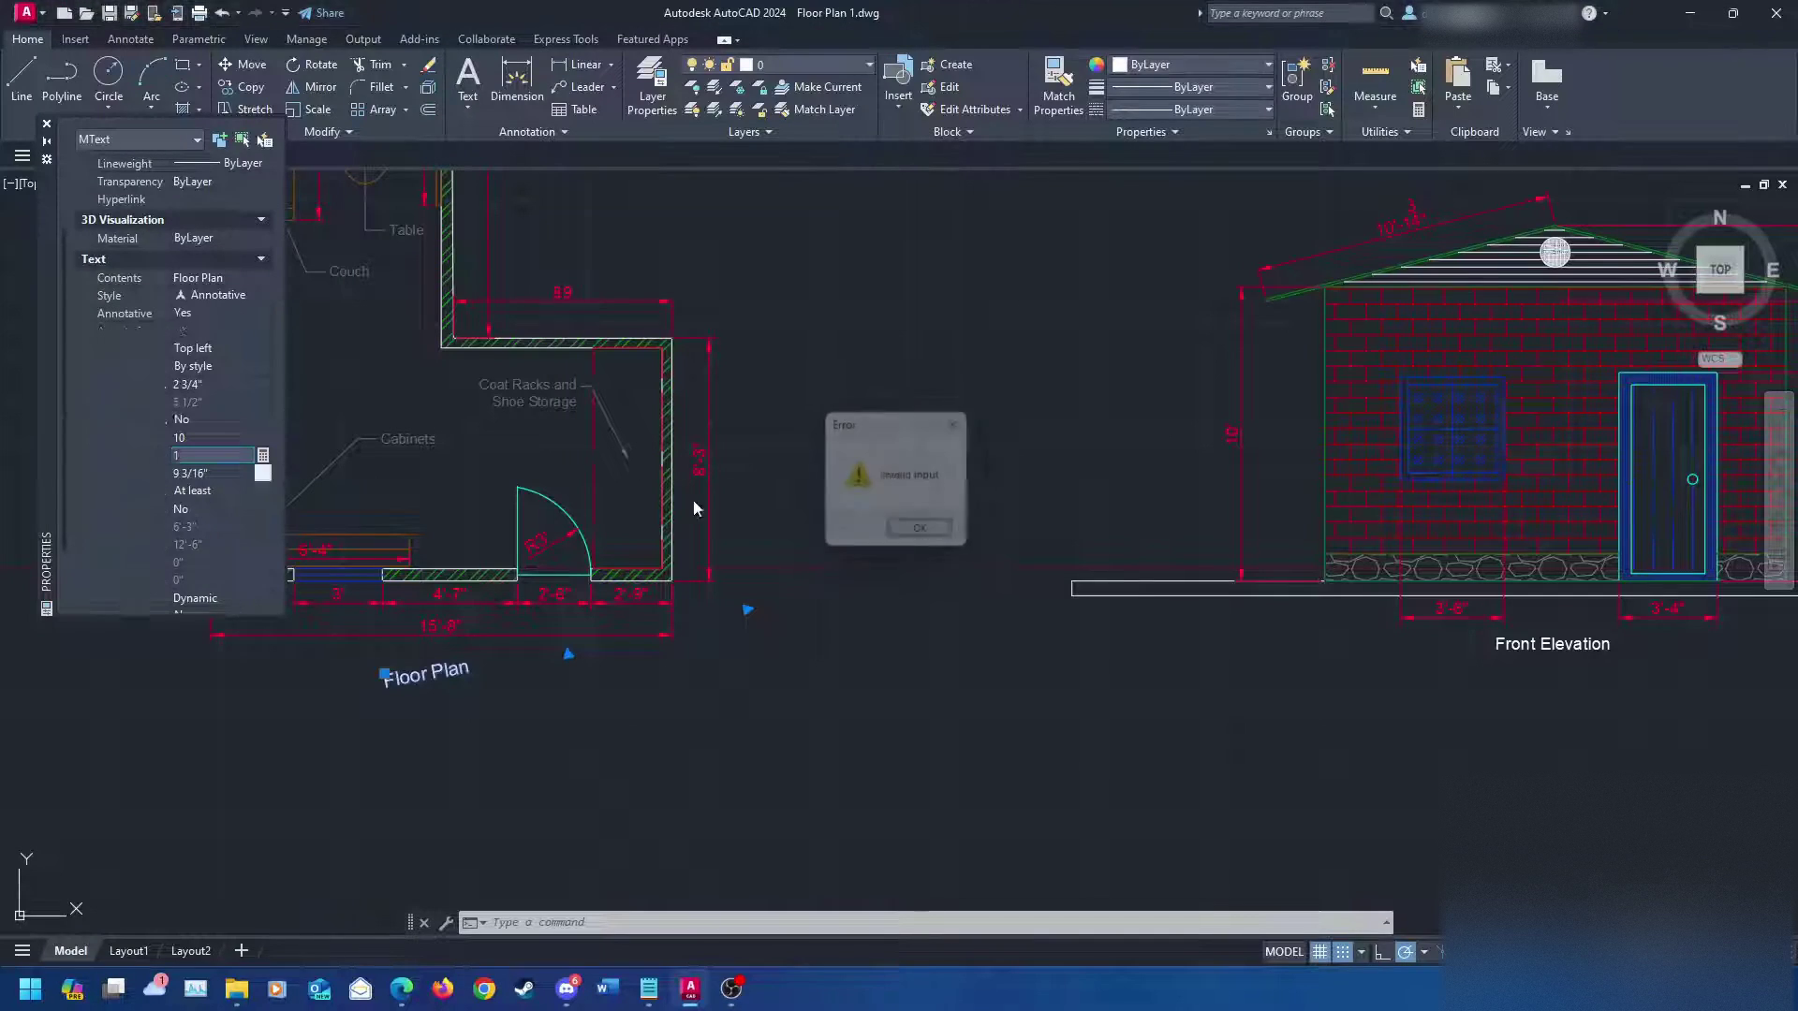
{"action": "left_click", "coordinate": [217, 436]}
{"action": "type", "text": "0"}
{"action": "left_click", "coordinate": [218, 453]}
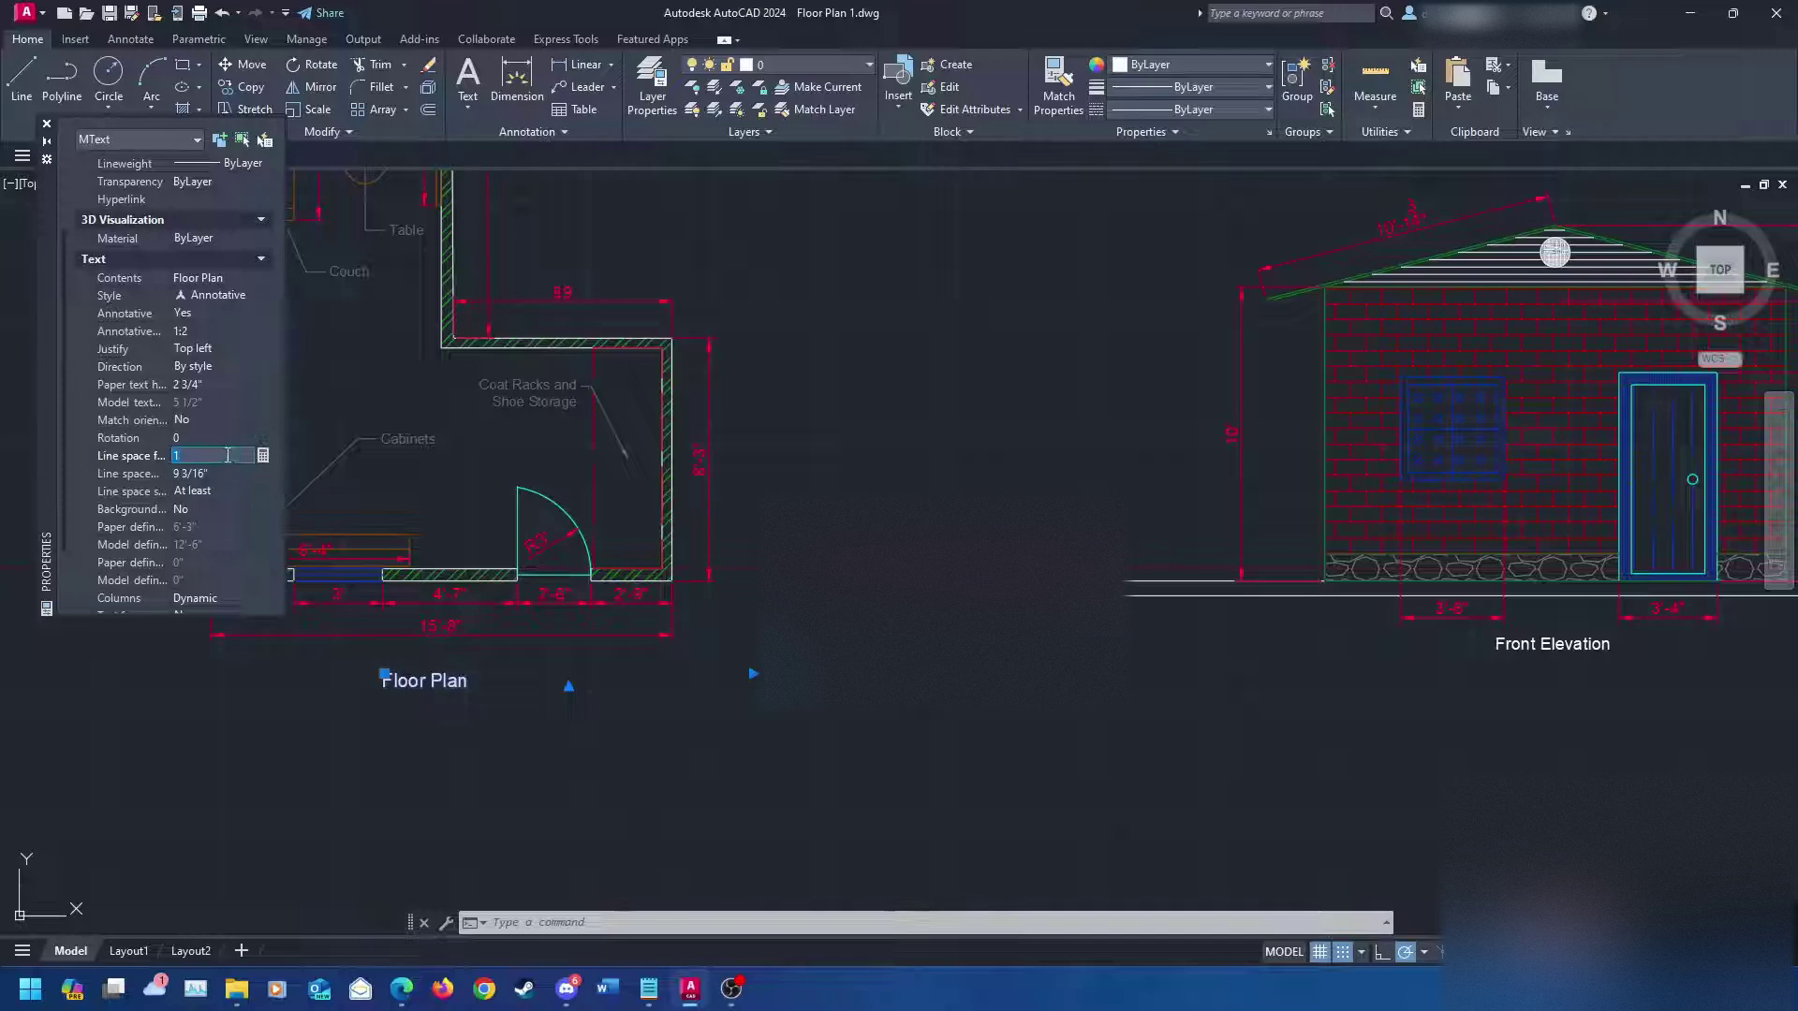
- Rotate the Floor Plan text by 75 degrees as a trial and reset its rotation to 0
{"action": "left_click", "coordinate": [221, 436]}
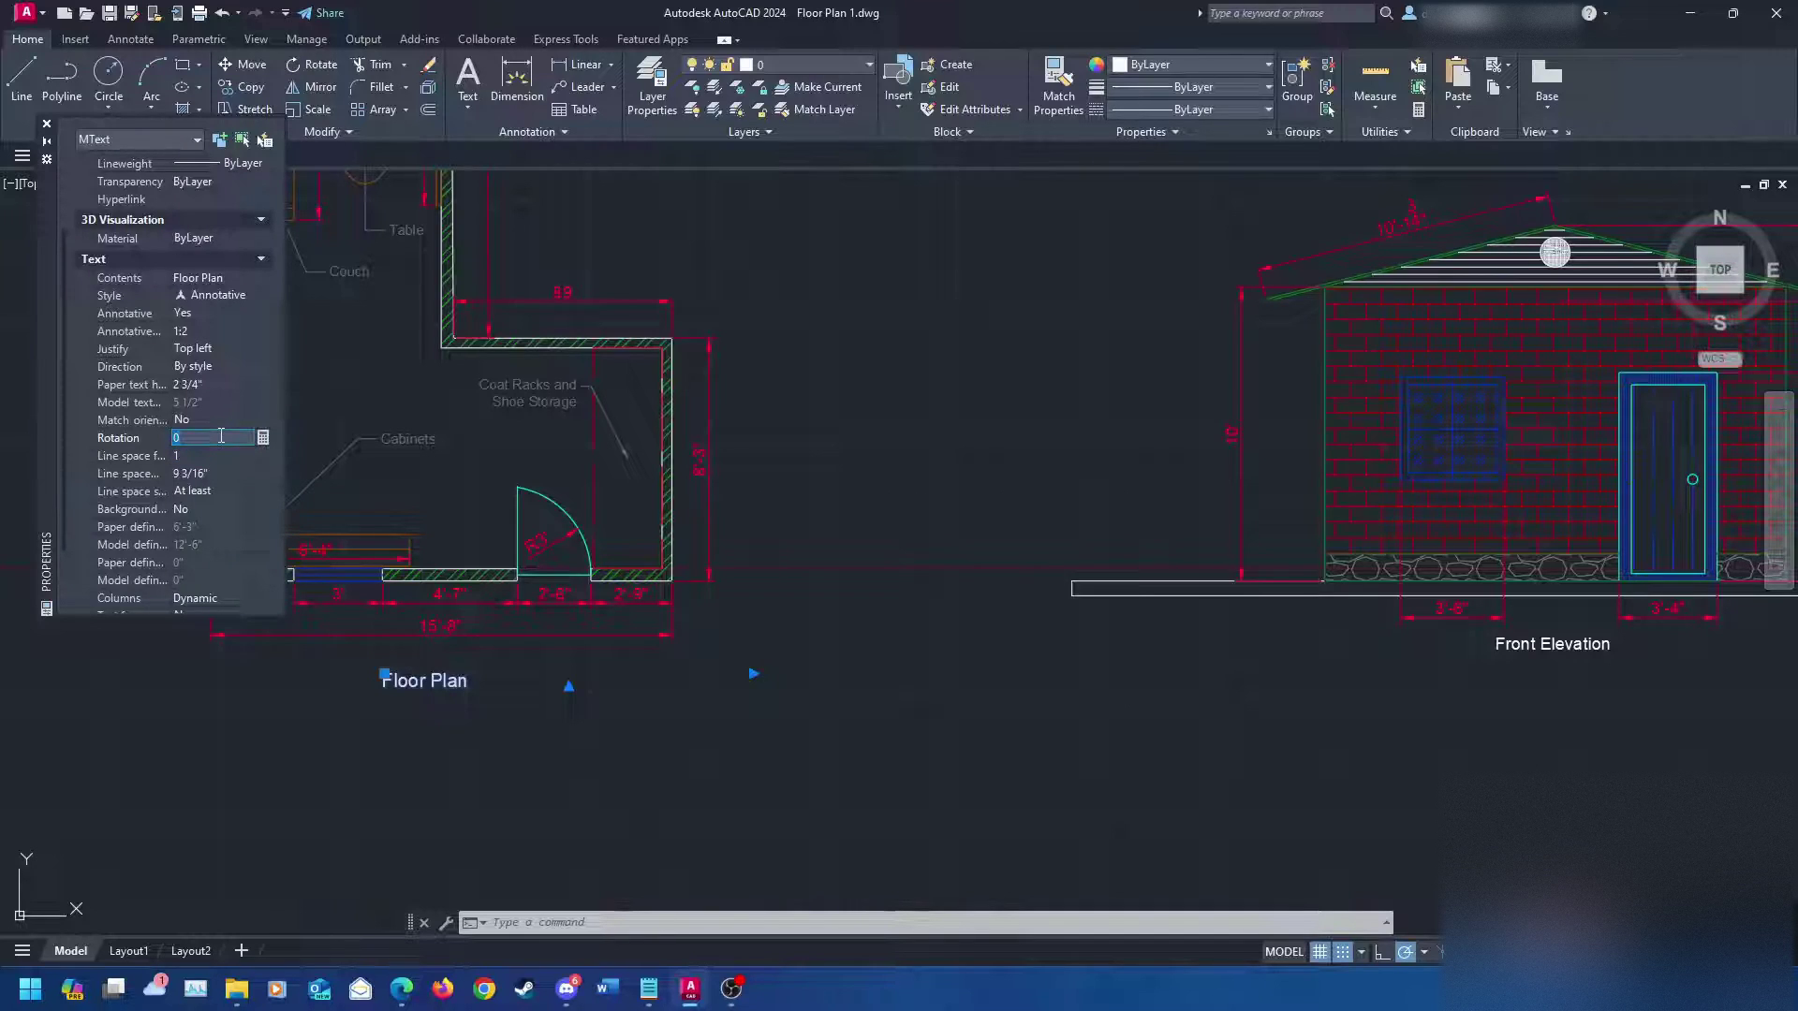
{"action": "type", "text": "75"}
{"action": "key", "text": "Tab"}
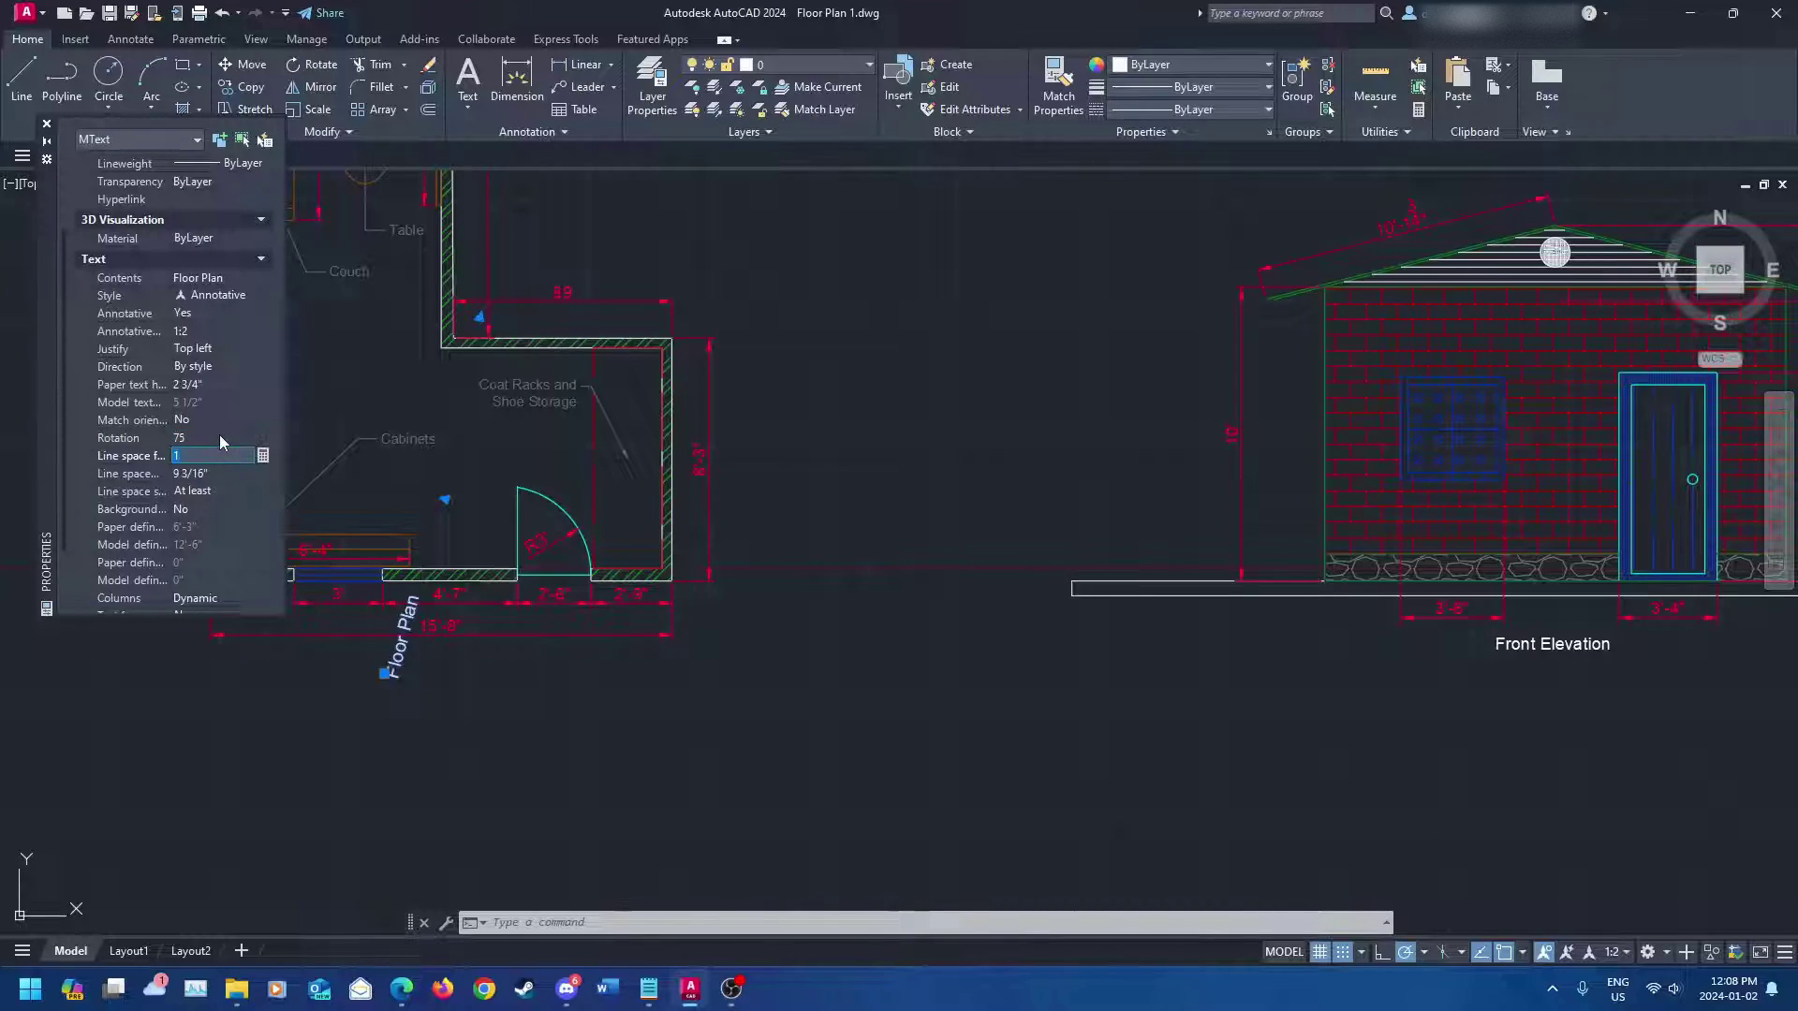
{"action": "left_click", "coordinate": [201, 437]}
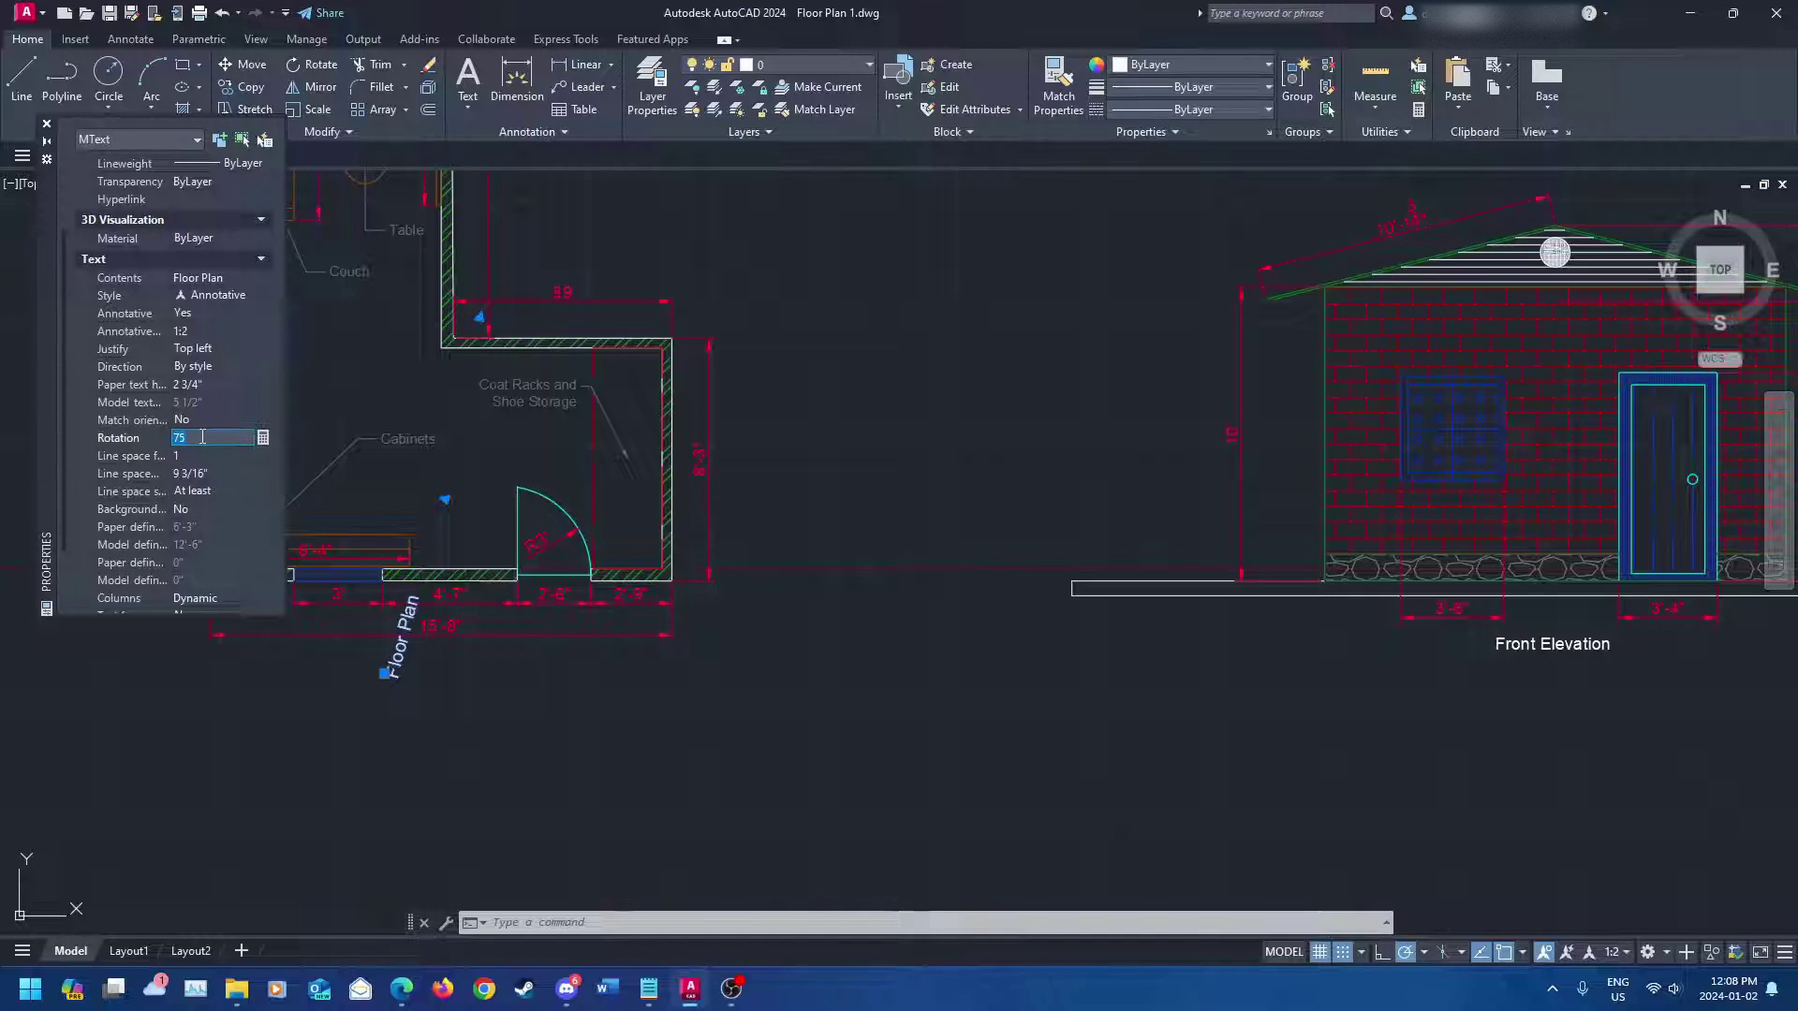
{"action": "type", "text": "0"}
{"action": "key", "text": "Tab"}
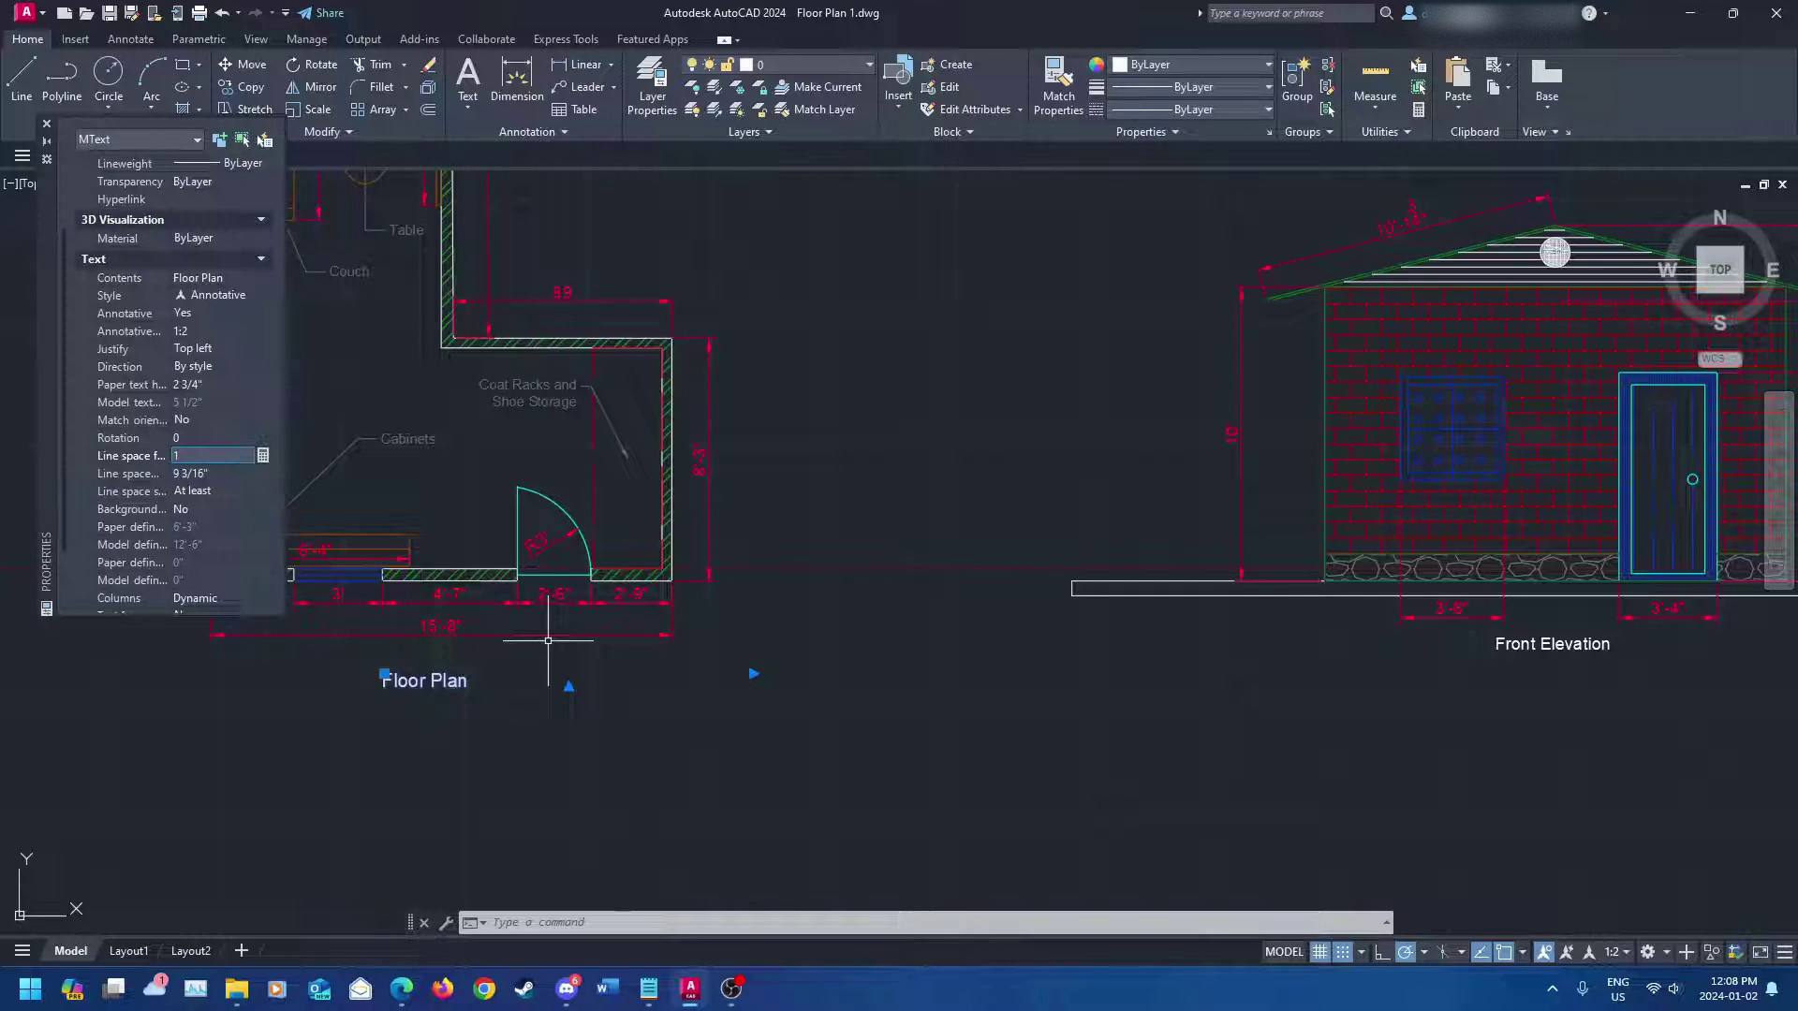
- Examine the Floor Plan text's Y and Z position properties, close the properties display and deselect the text
{"action": "scroll", "coordinate": [154, 460], "scroll_direction": "down", "scroll_amount": 2}
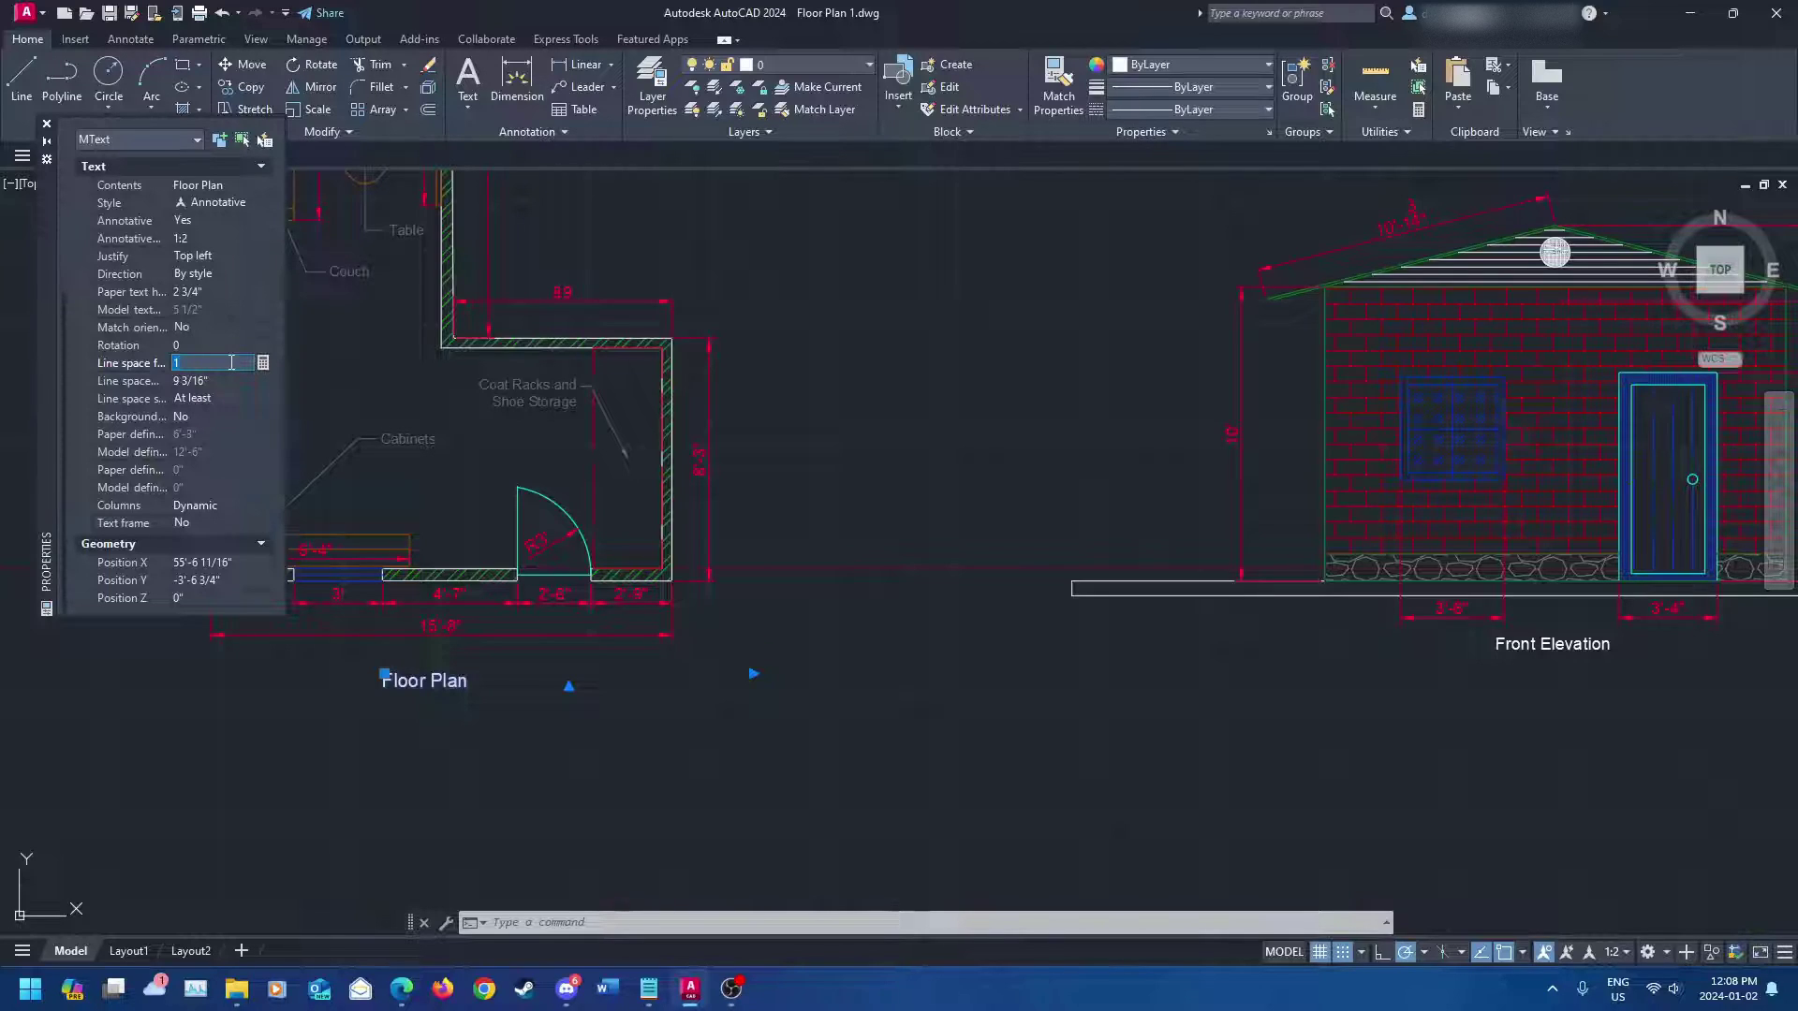
{"action": "left_click", "coordinate": [202, 596]}
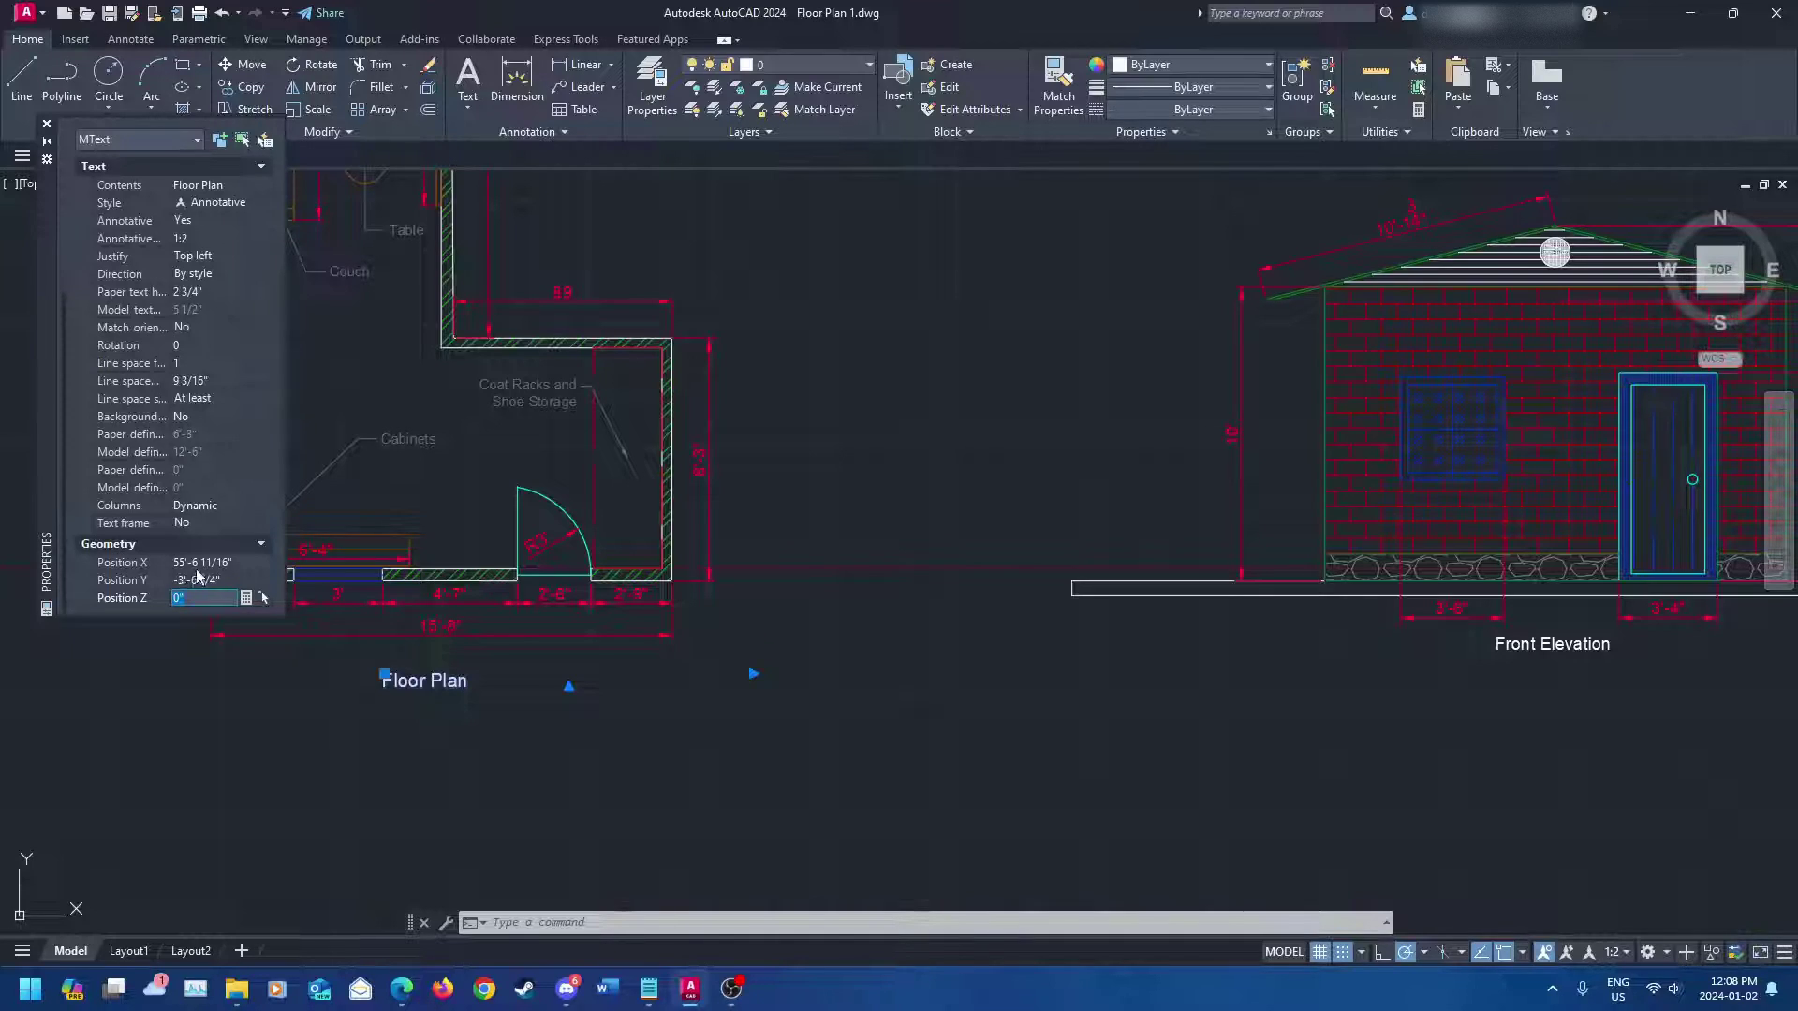
{"action": "left_click", "coordinate": [207, 579]}
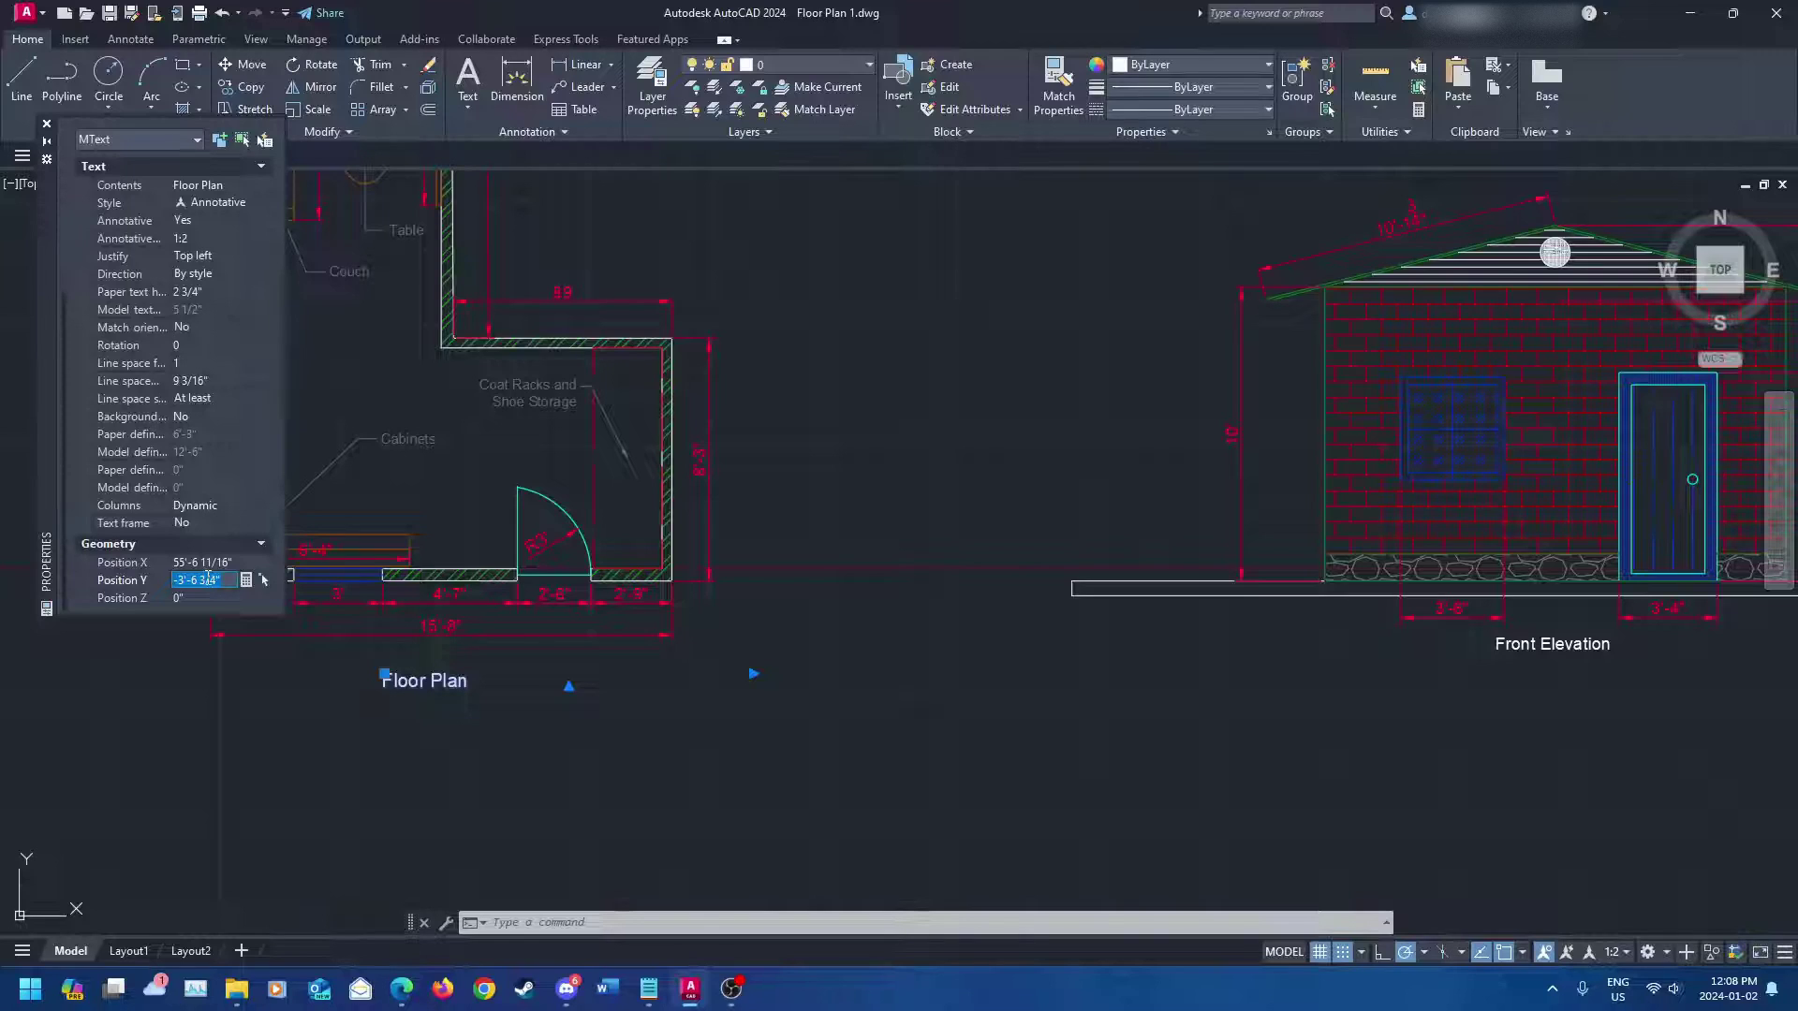
{"action": "left_click", "coordinate": [207, 580]}
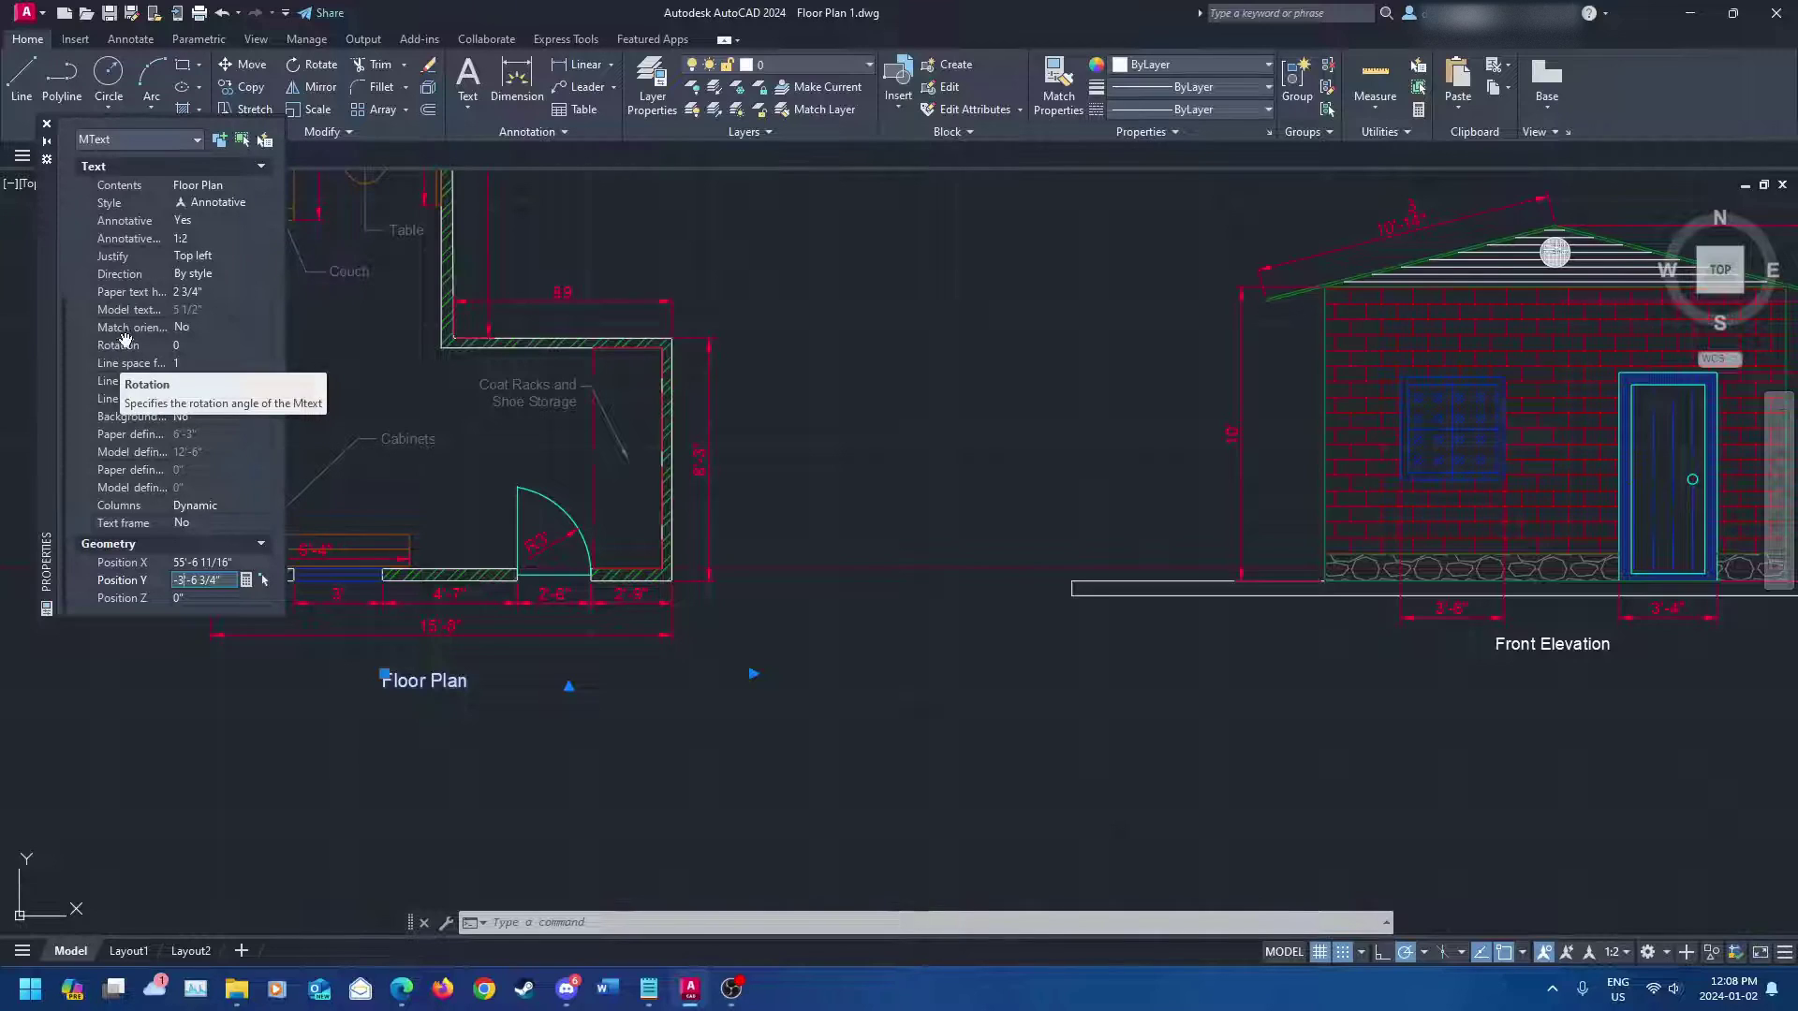
{"action": "left_click", "coordinate": [46, 123]}
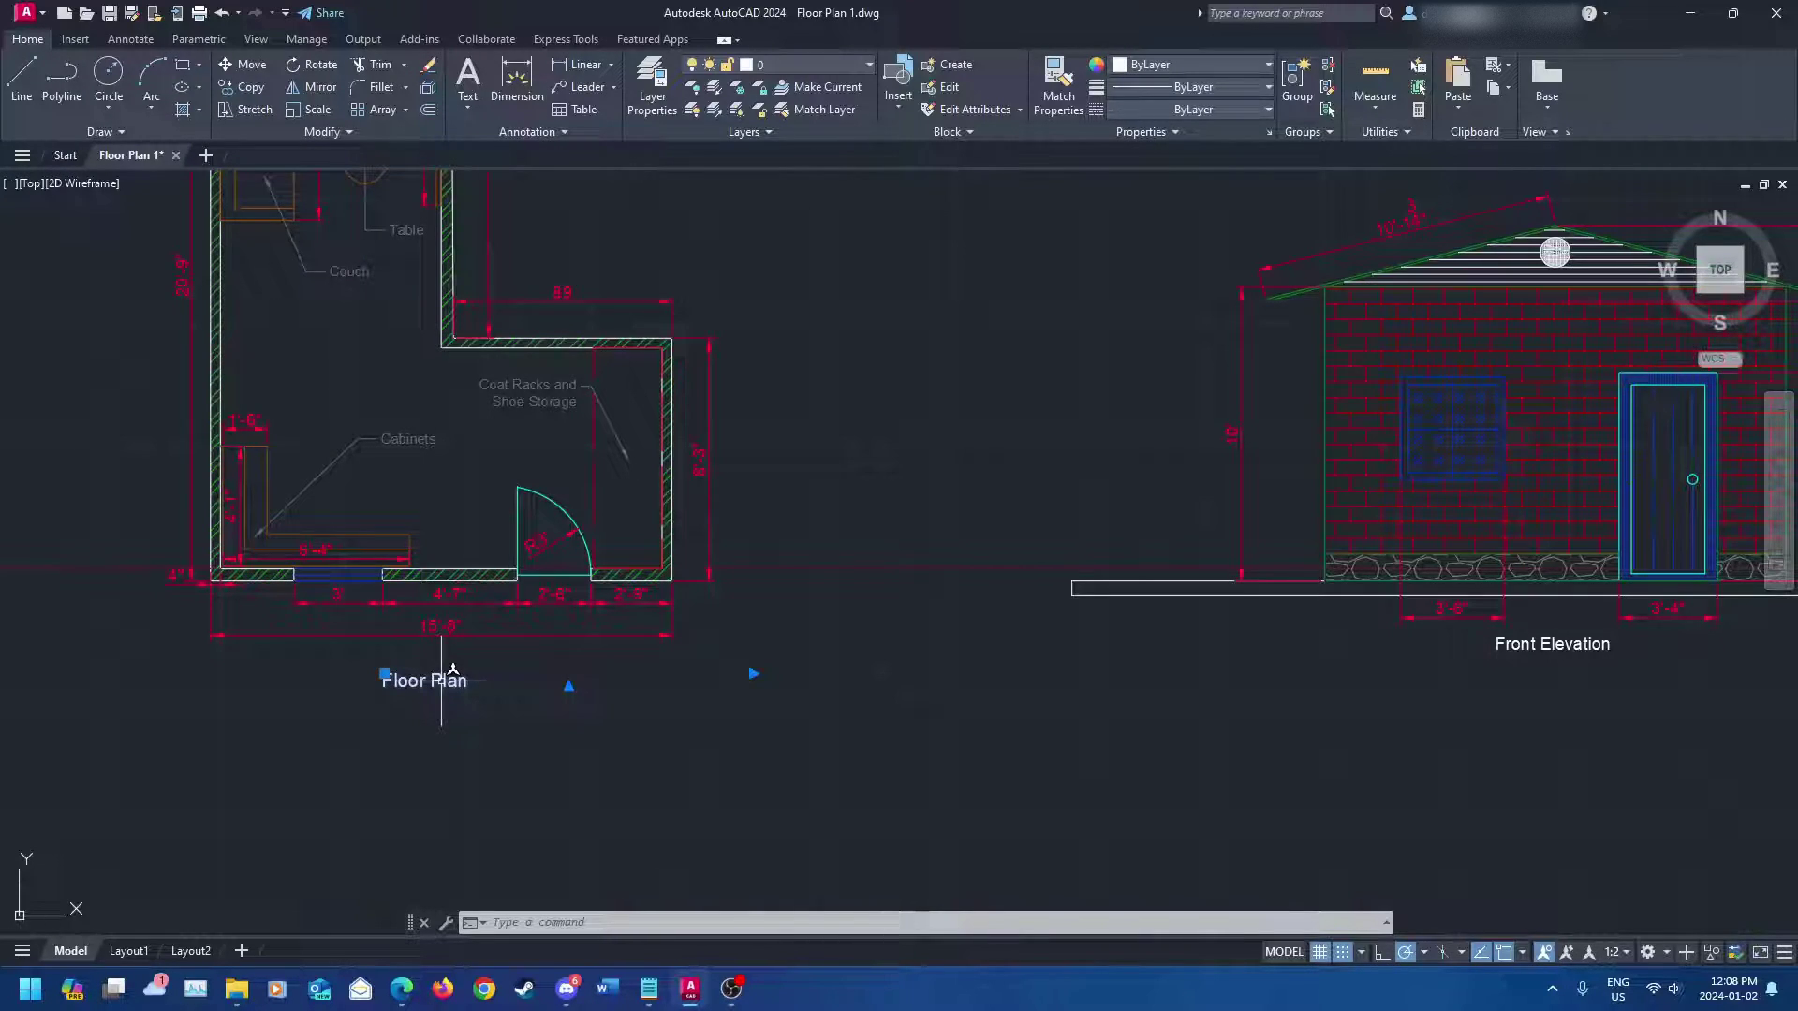
{"action": "mouse_move", "coordinate": [452, 670]}
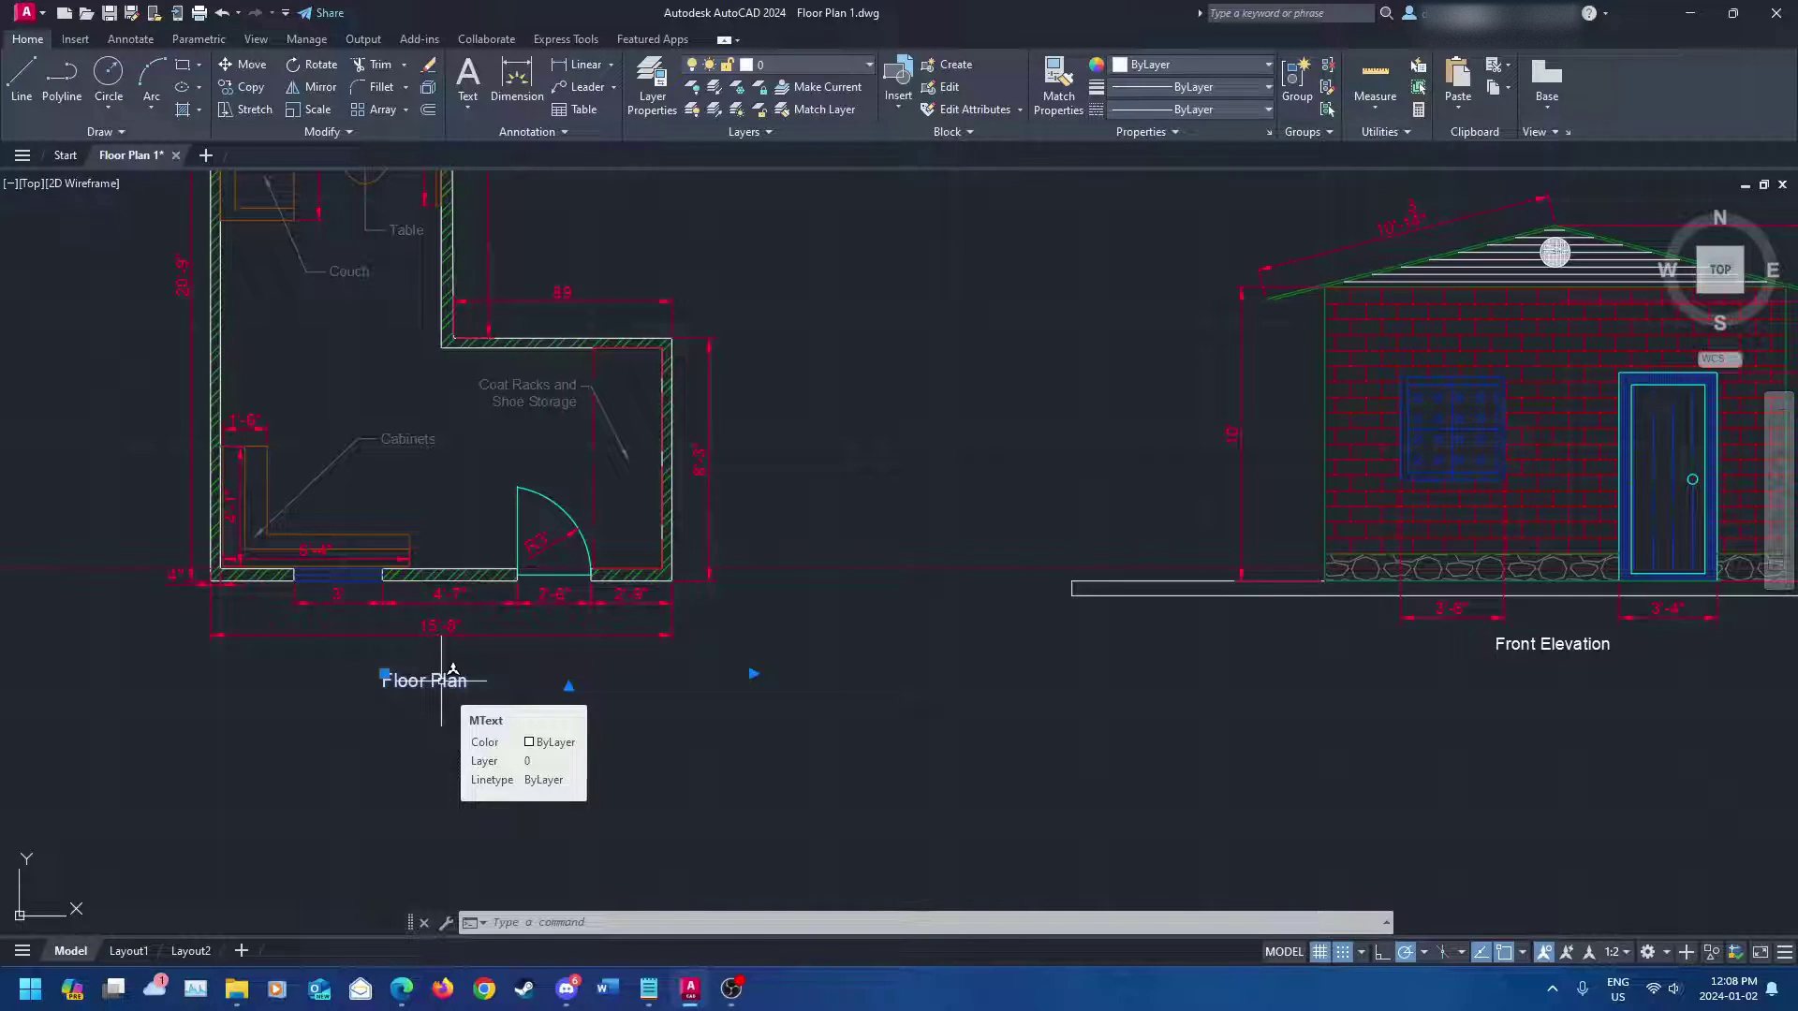
{"action": "key", "text": "Escape"}
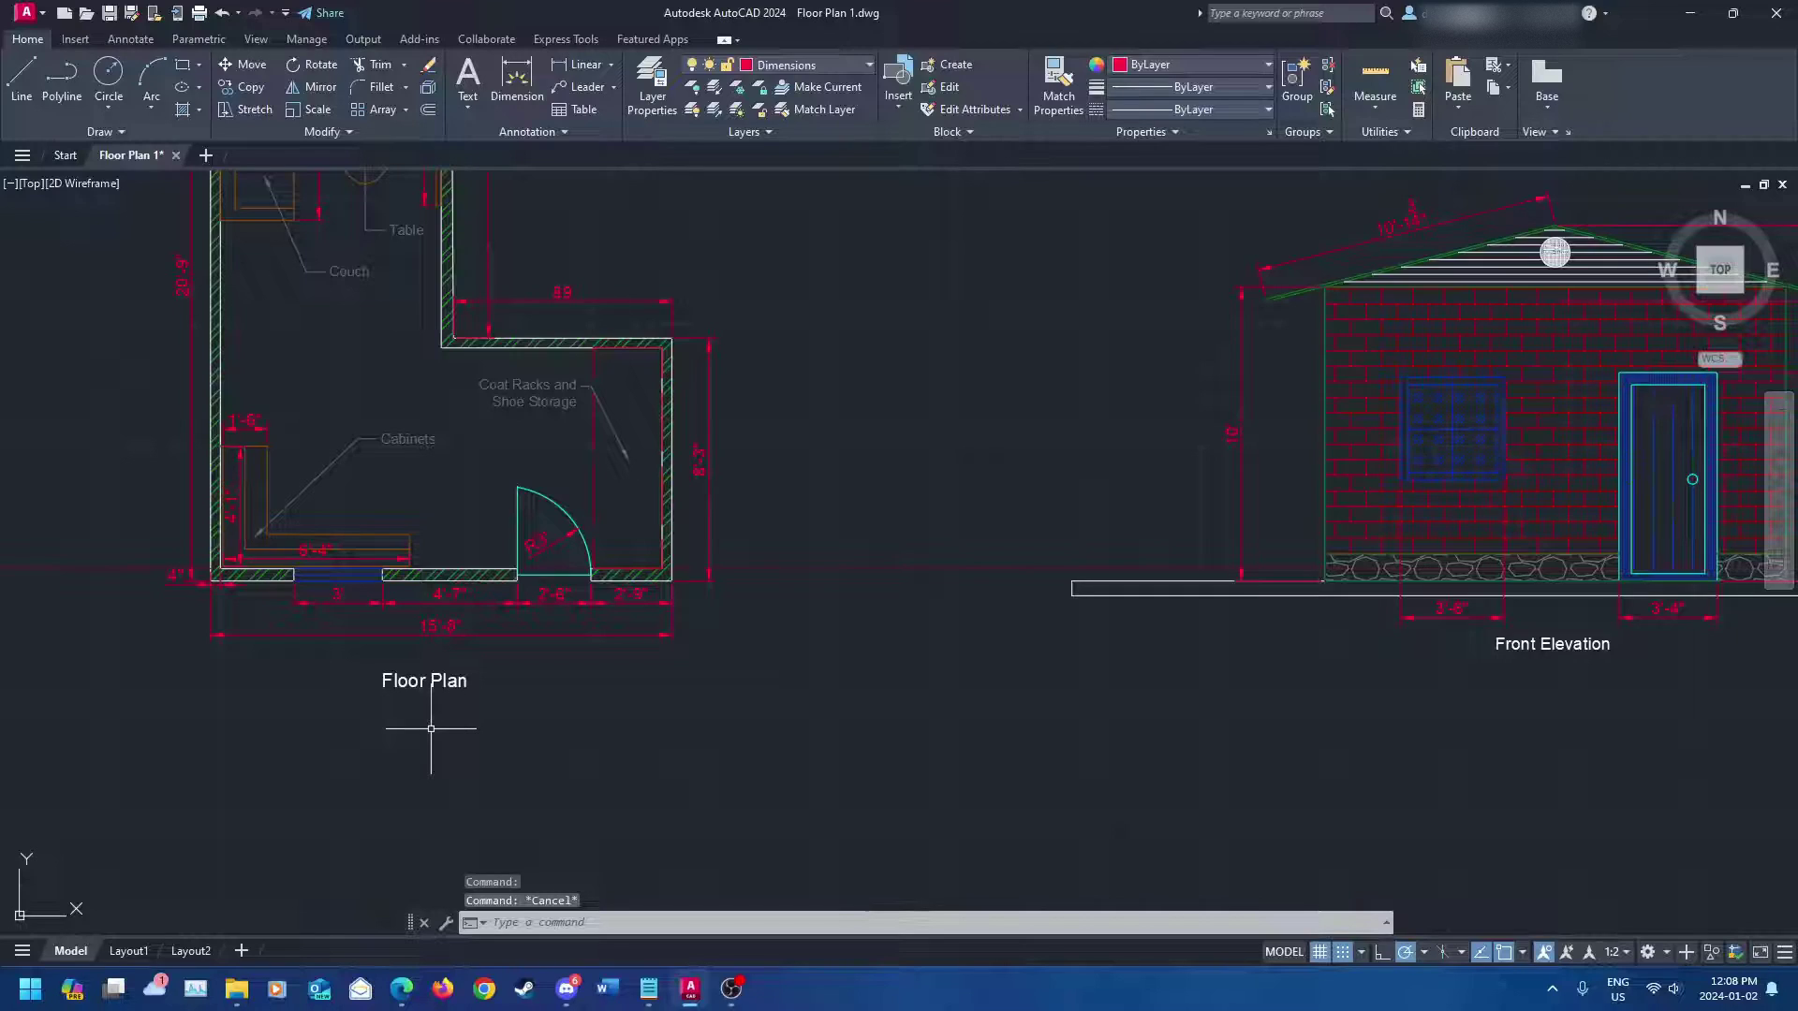
- Scale the Floor Plan text up by a factor of about 1.8 from the base point at its lower-left corner
{"action": "type", "text": "scale"}
{"action": "key", "text": "Return"}
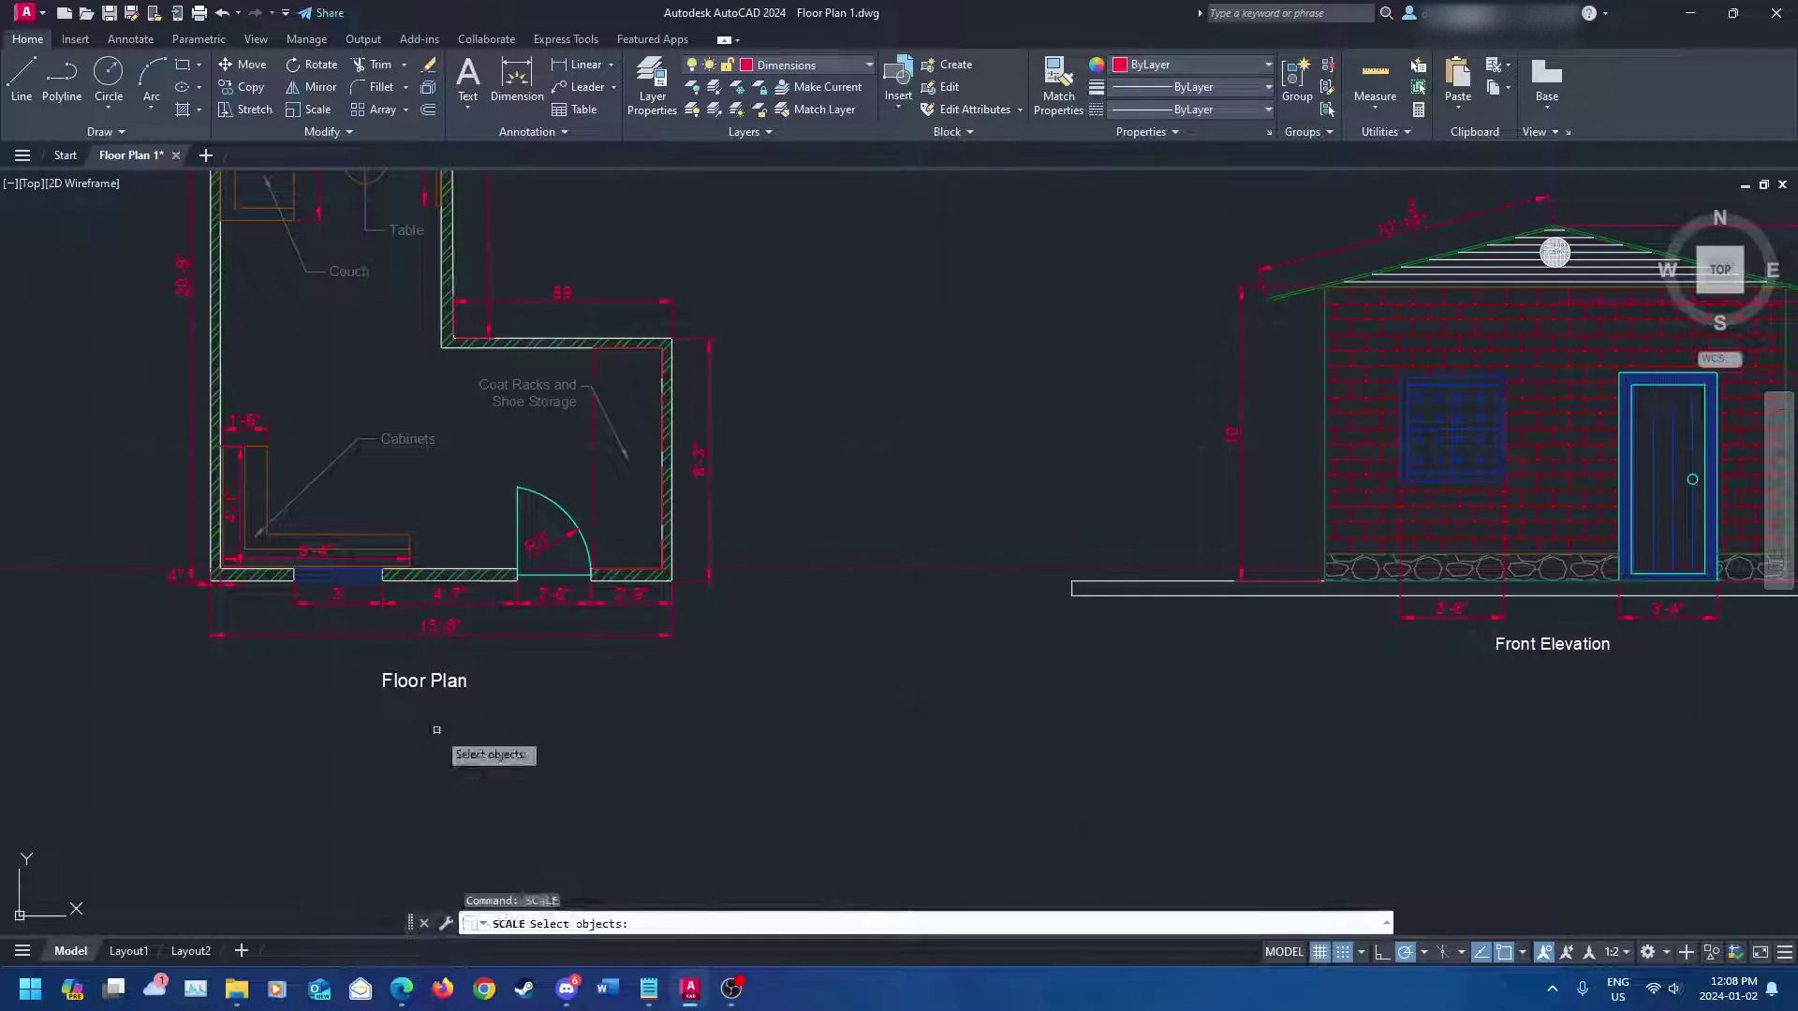
{"action": "left_click", "coordinate": [418, 686]}
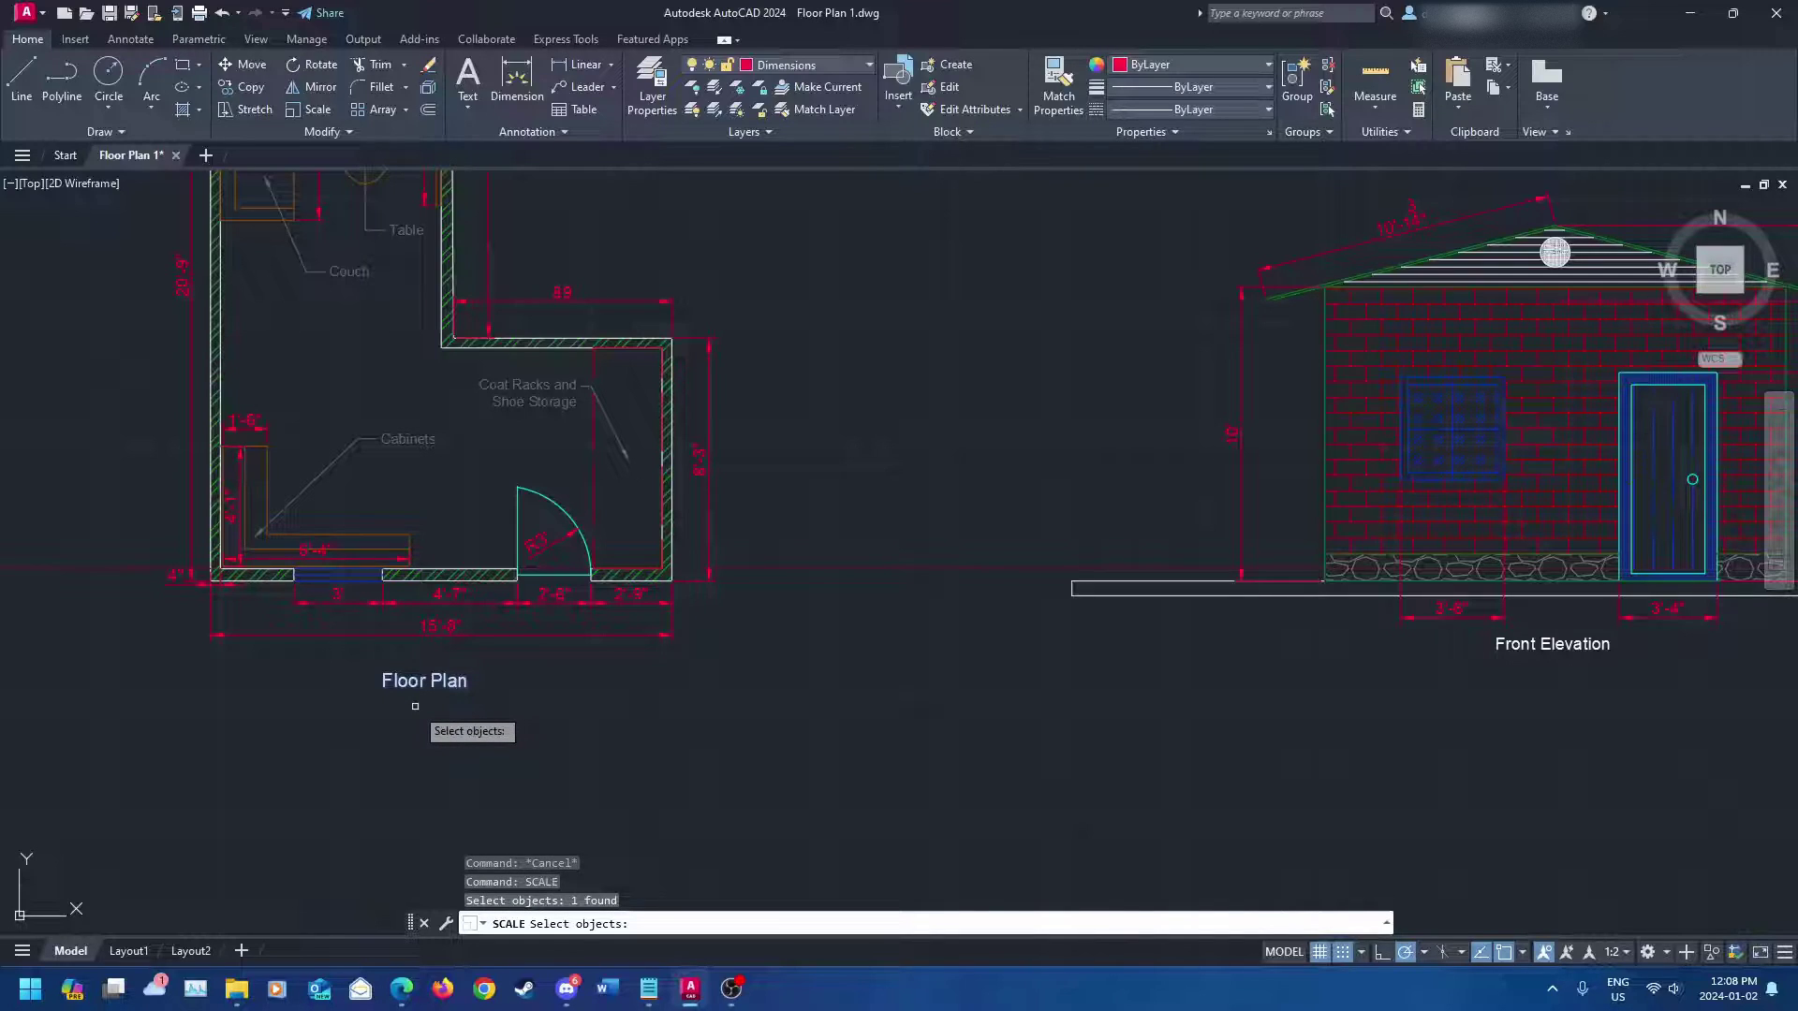
{"action": "key", "text": "Return"}
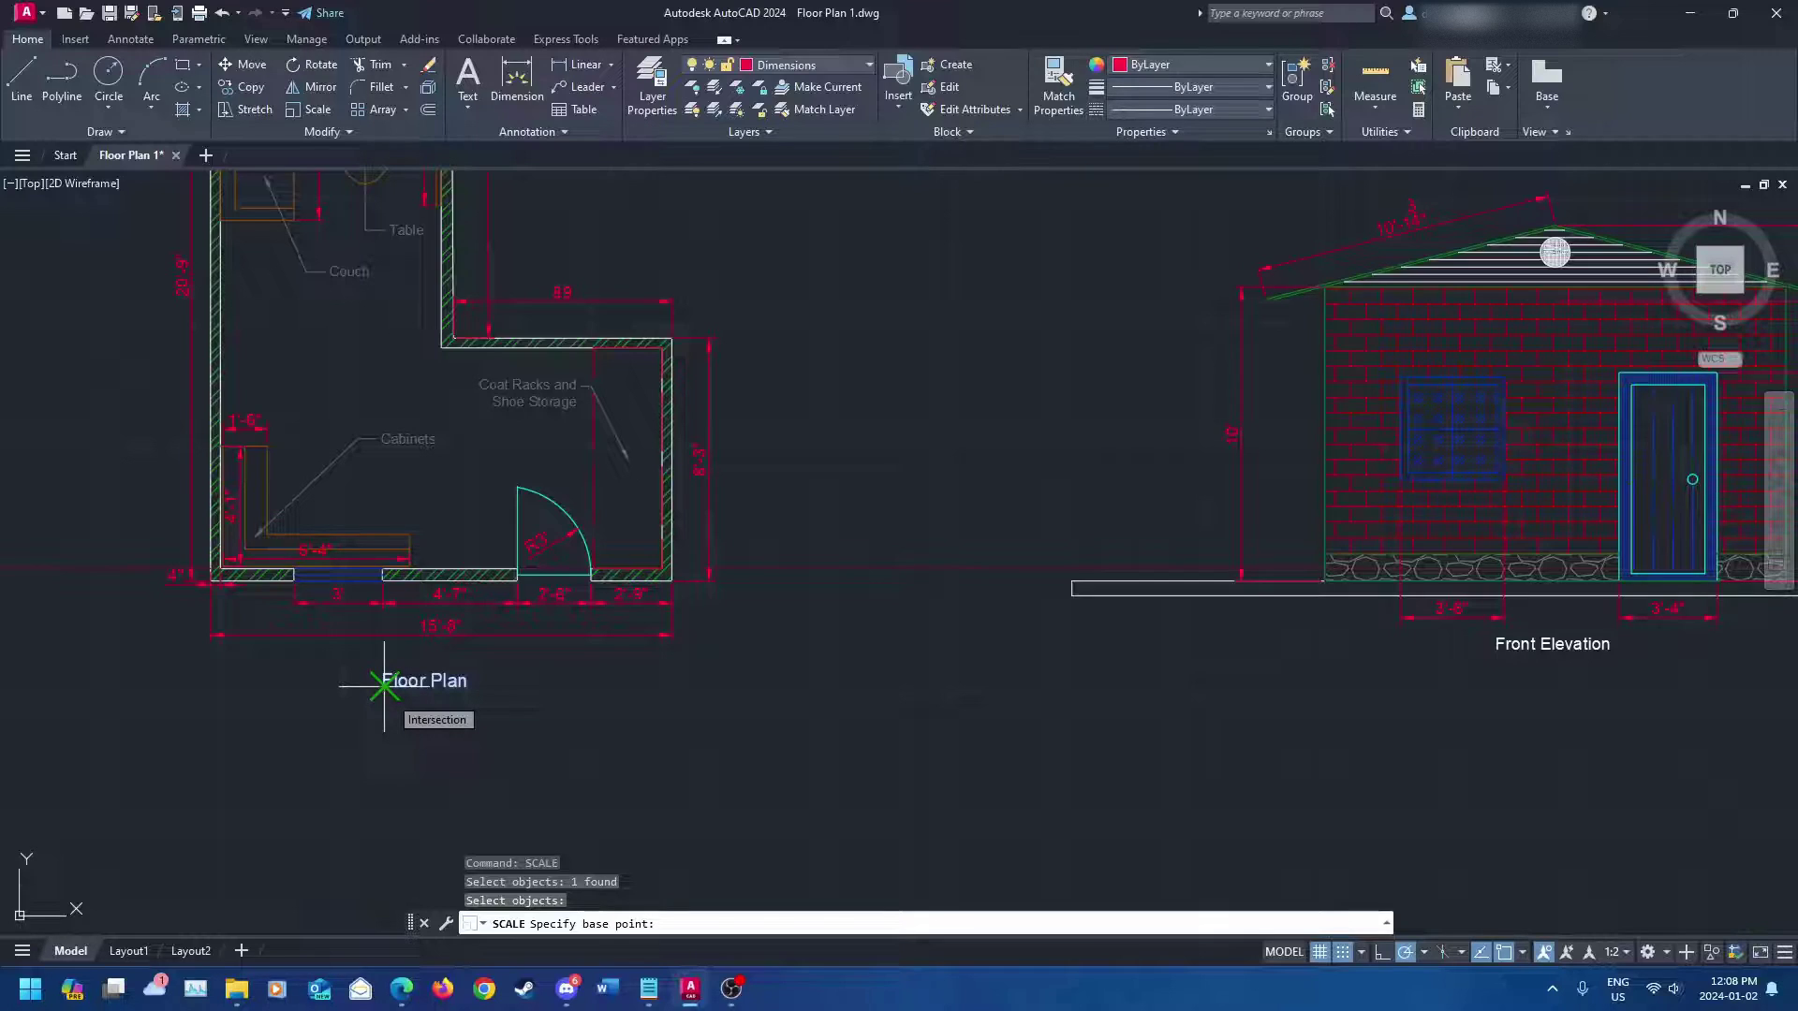
{"action": "left_click", "coordinate": [384, 687]}
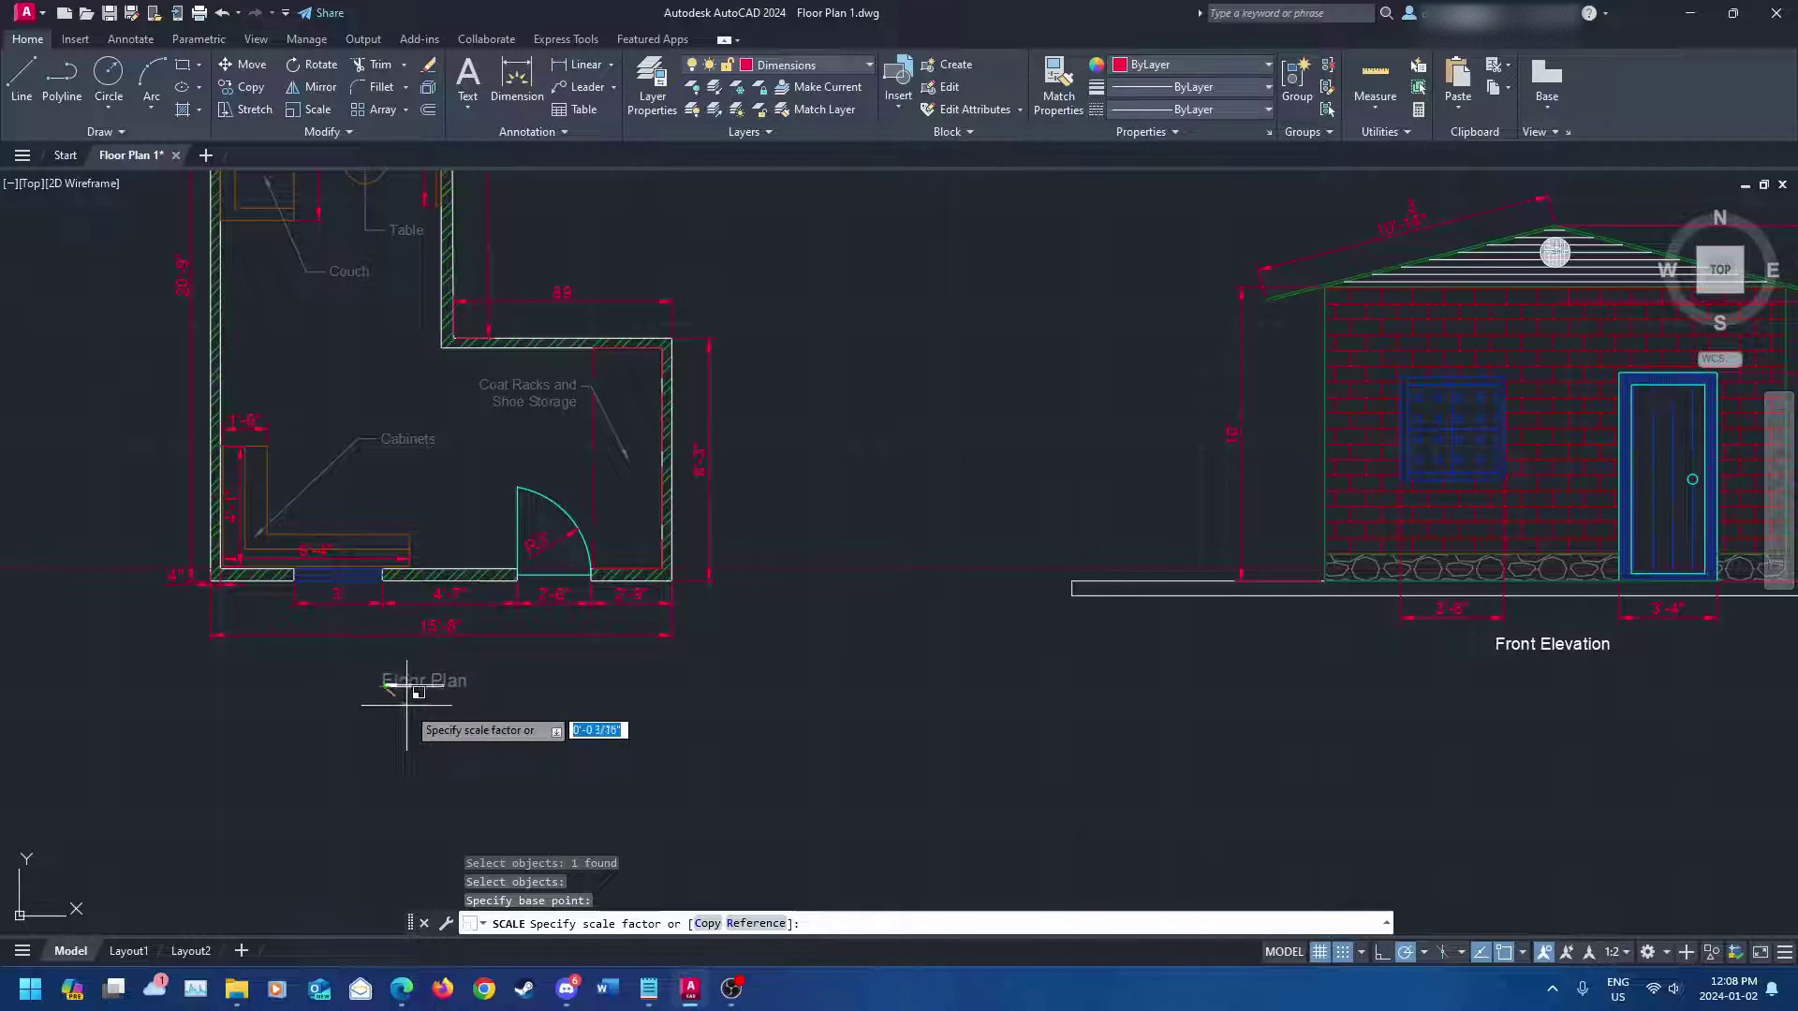
{"action": "scroll", "coordinate": [635, 740], "scroll_direction": "down", "scroll_amount": 2}
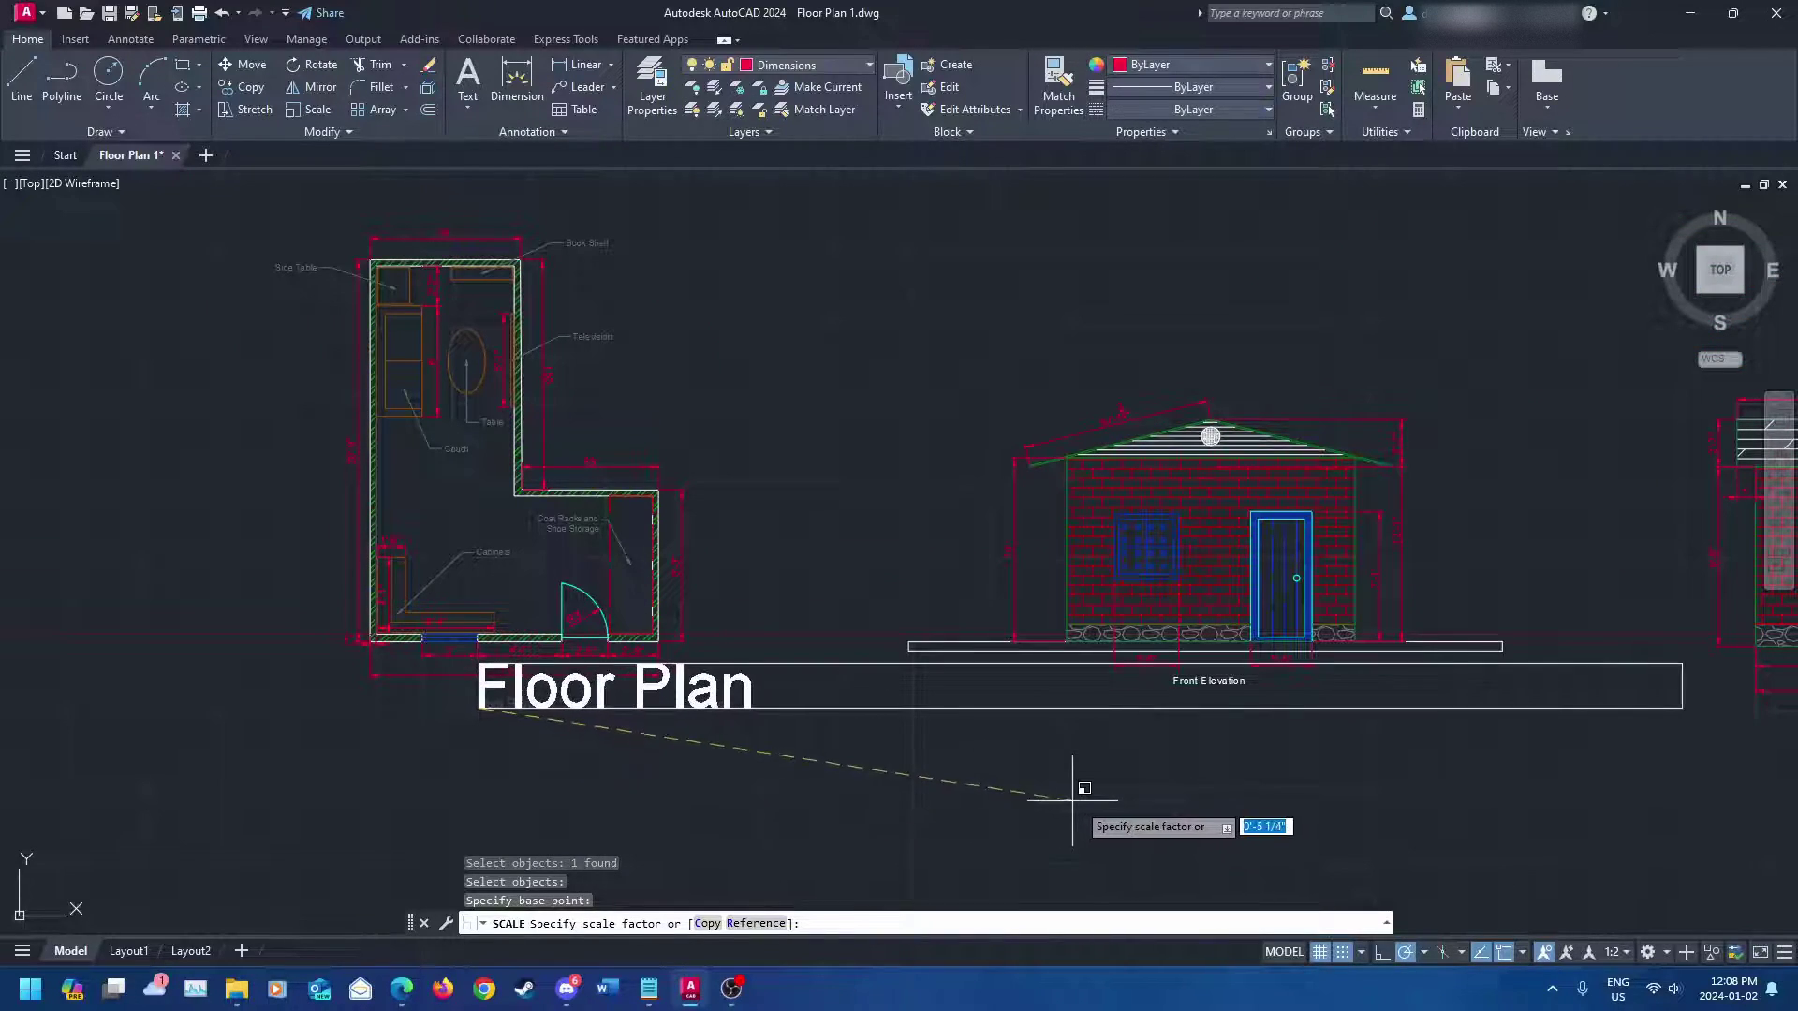
{"action": "middle_click_drag", "start_coordinate": [1341, 821], "coordinate": [842, 762]}
{"action": "scroll", "coordinate": [848, 744], "scroll_direction": "down", "scroll_amount": 3}
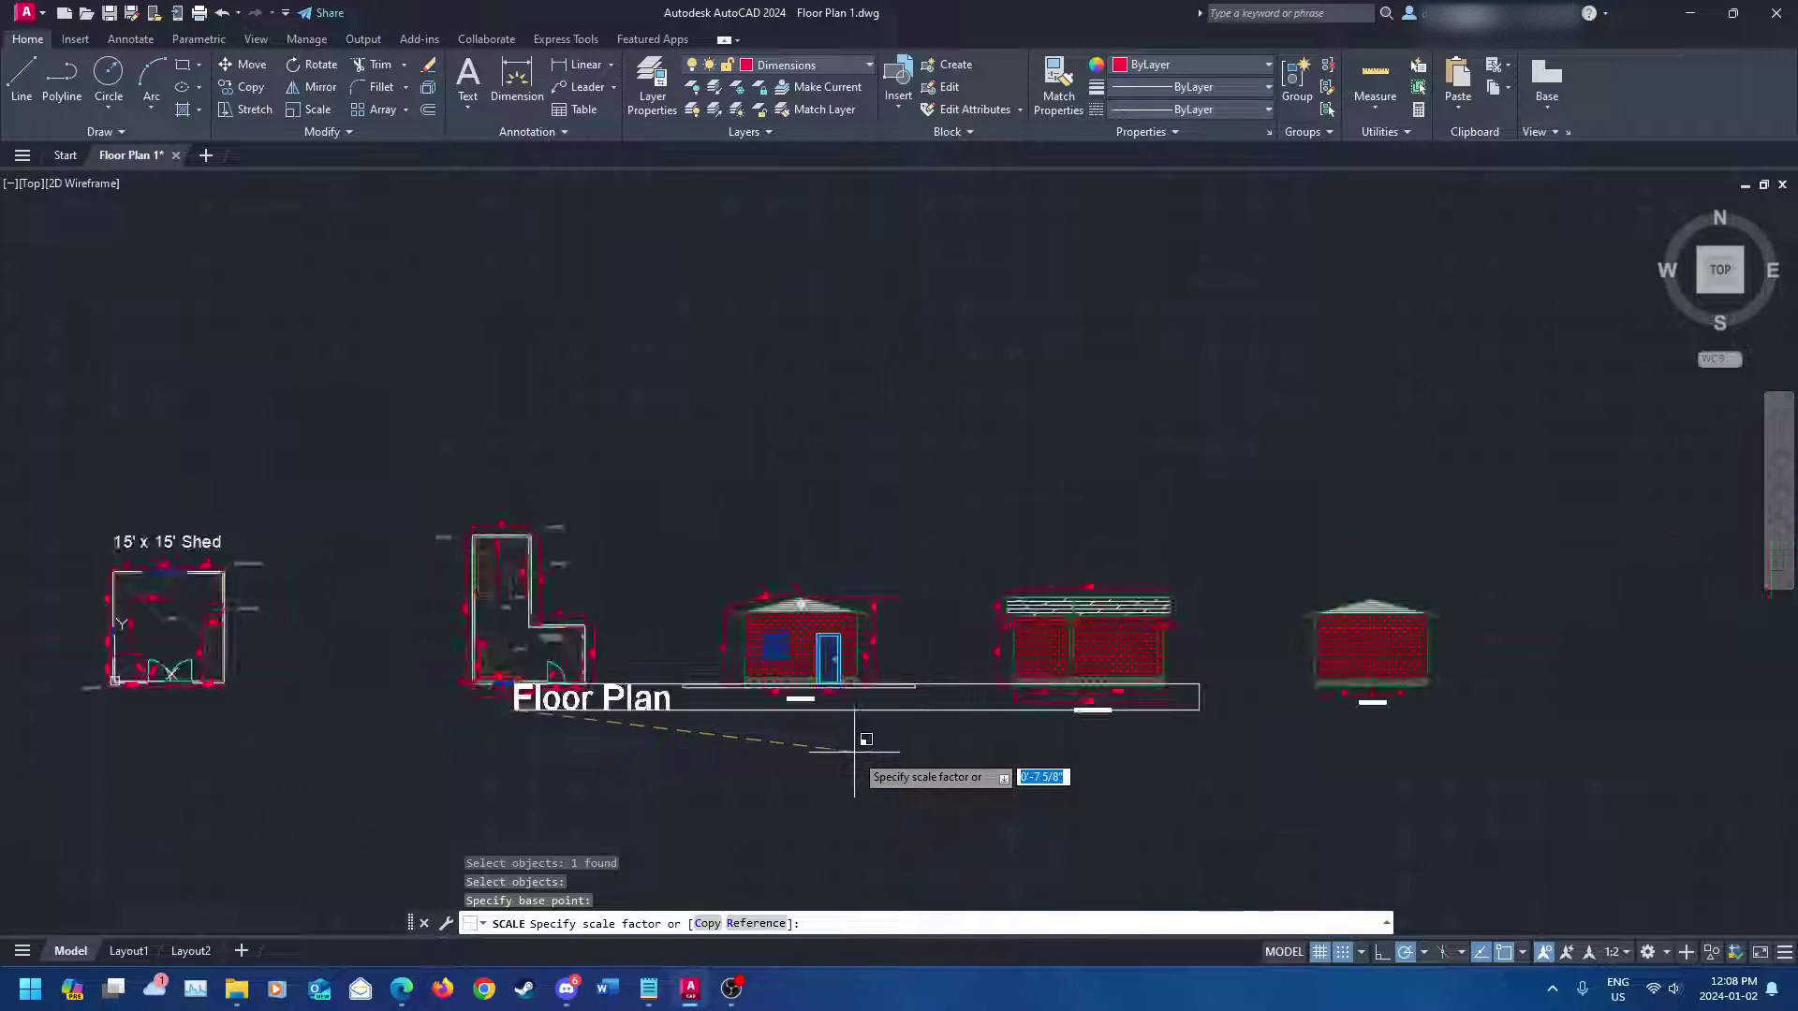
{"action": "scroll", "coordinate": [599, 763], "scroll_direction": "up", "scroll_amount": 4}
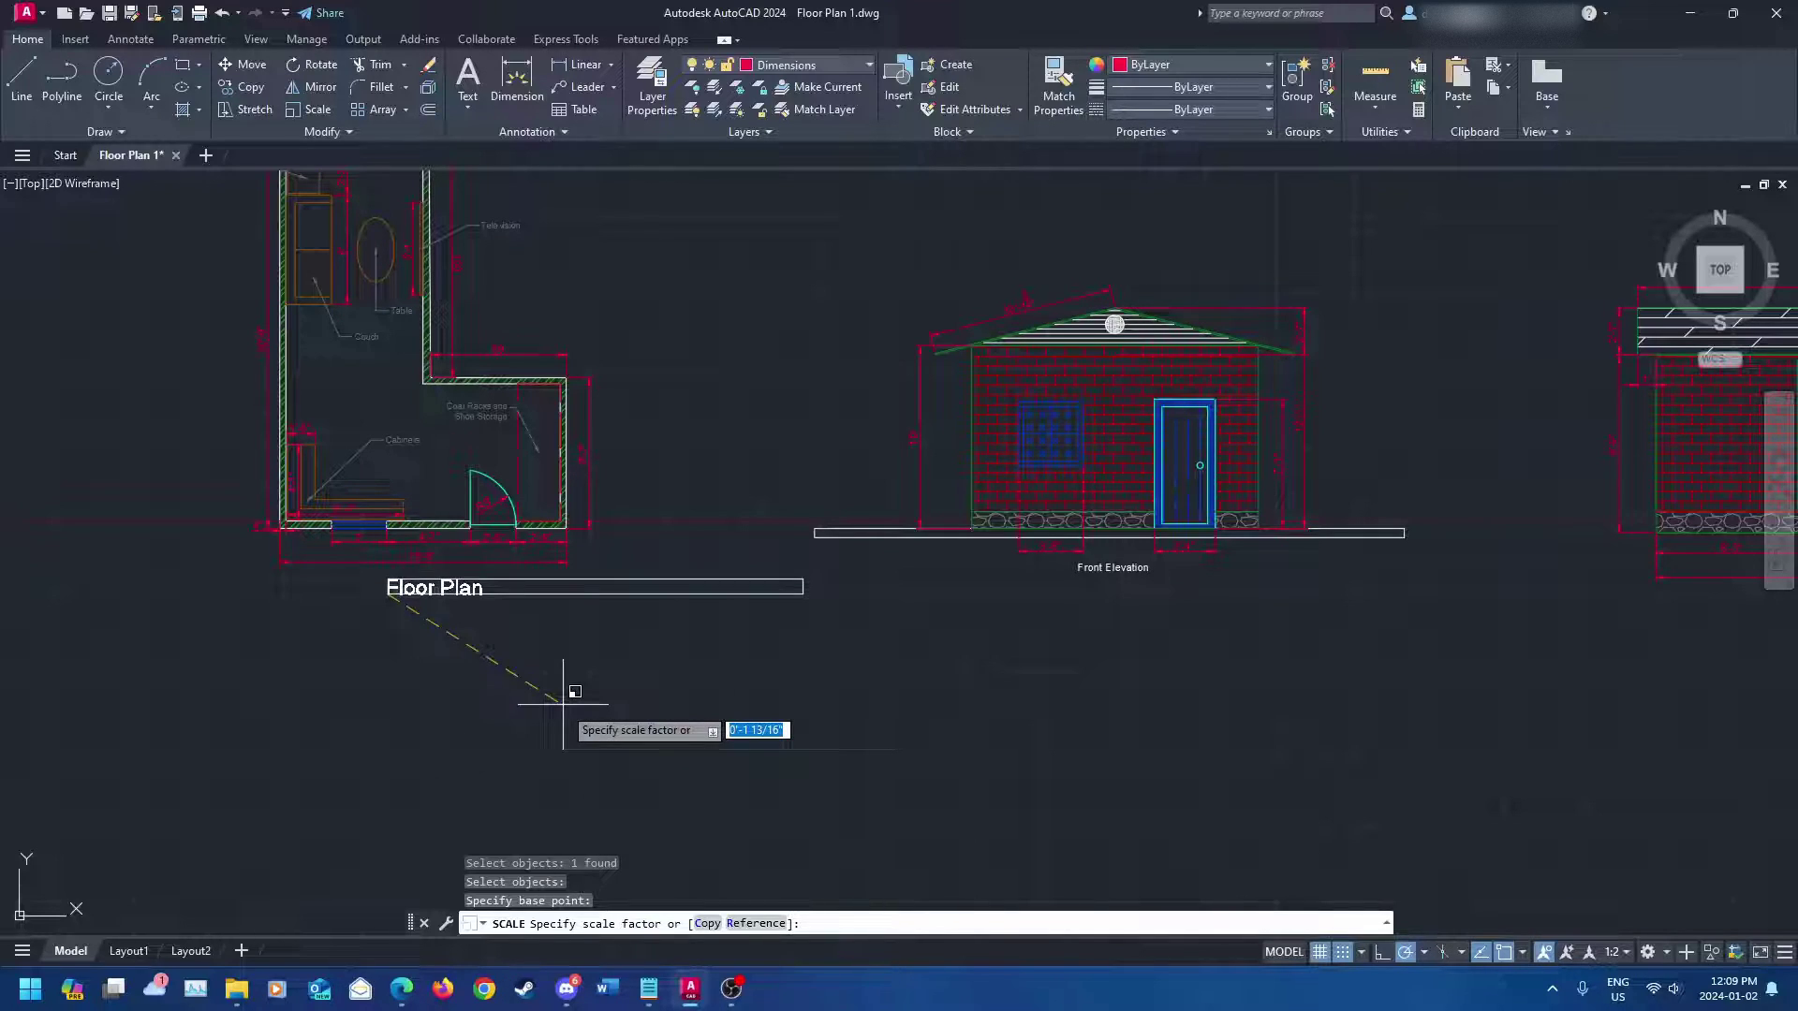
{"action": "left_click", "coordinate": [529, 687]}
{"action": "scroll", "coordinate": [700, 649], "scroll_direction": "up", "scroll_amount": 5}
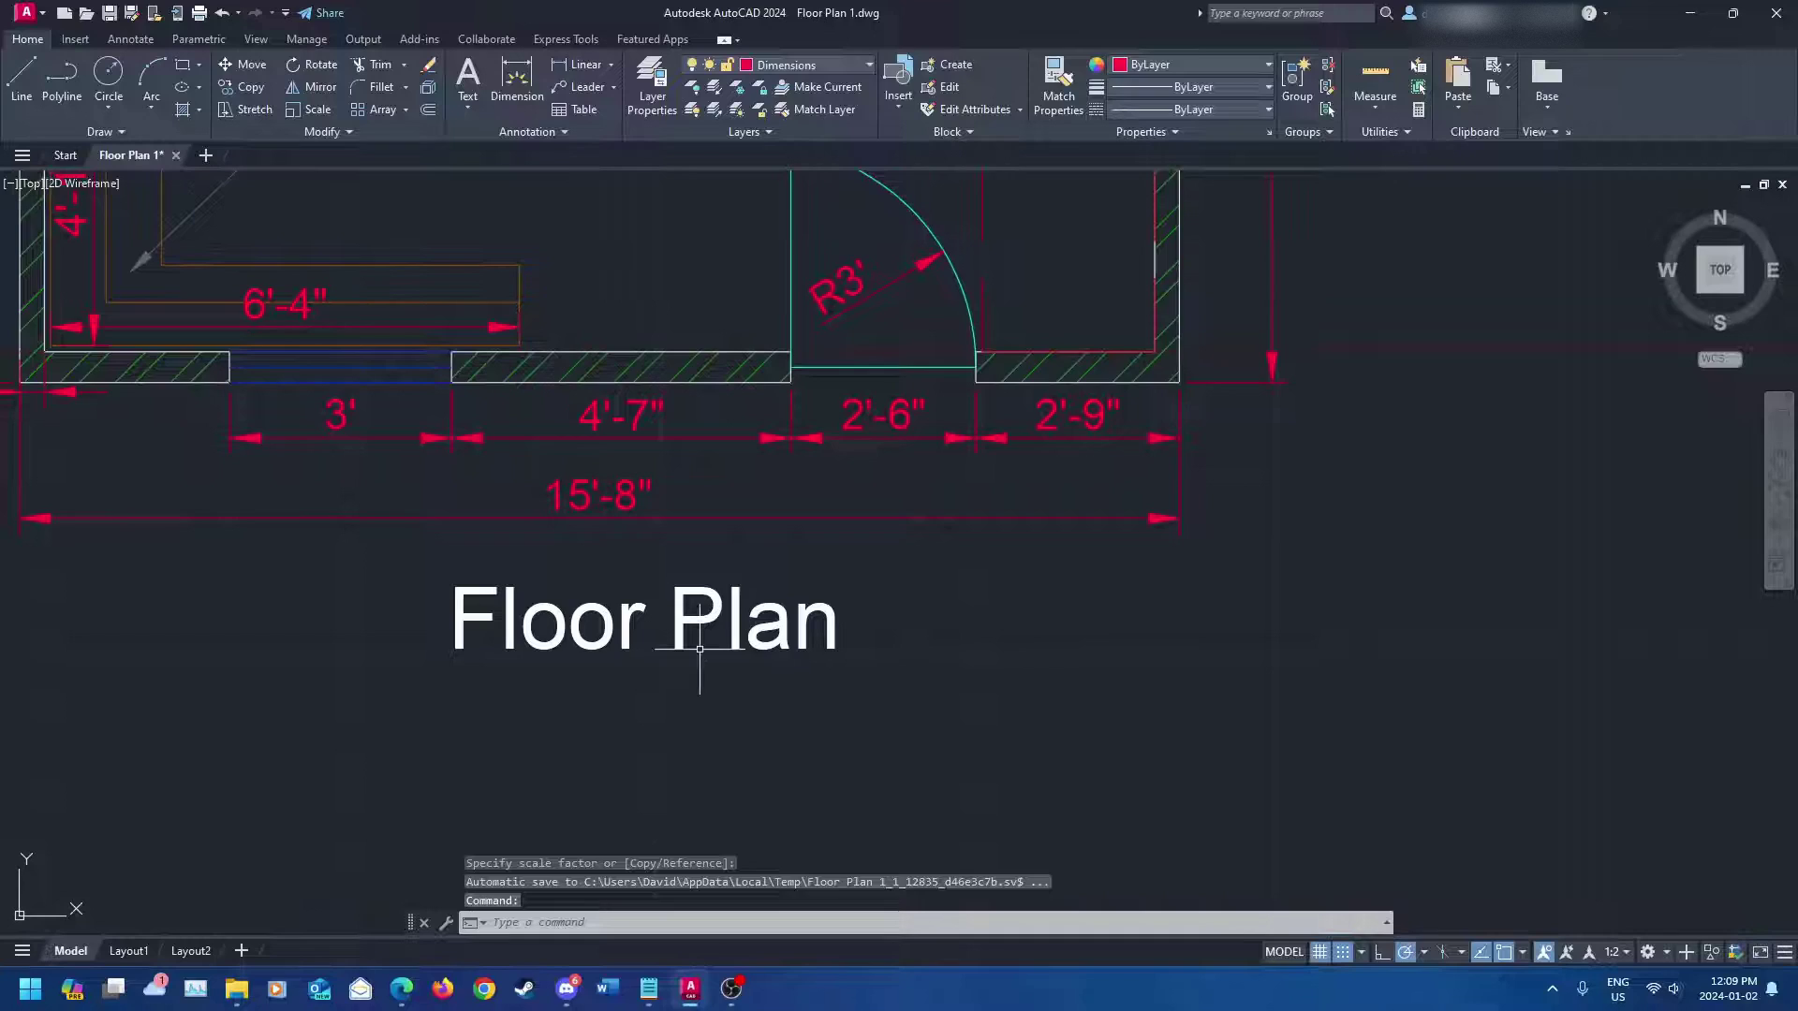
- Rotate the Floor Plan text by 270 degrees about its lower-left corner so it reads vertically downward
{"action": "scroll", "coordinate": [699, 649], "scroll_direction": "down", "scroll_amount": 2}
{"action": "left_click", "coordinate": [685, 644]}
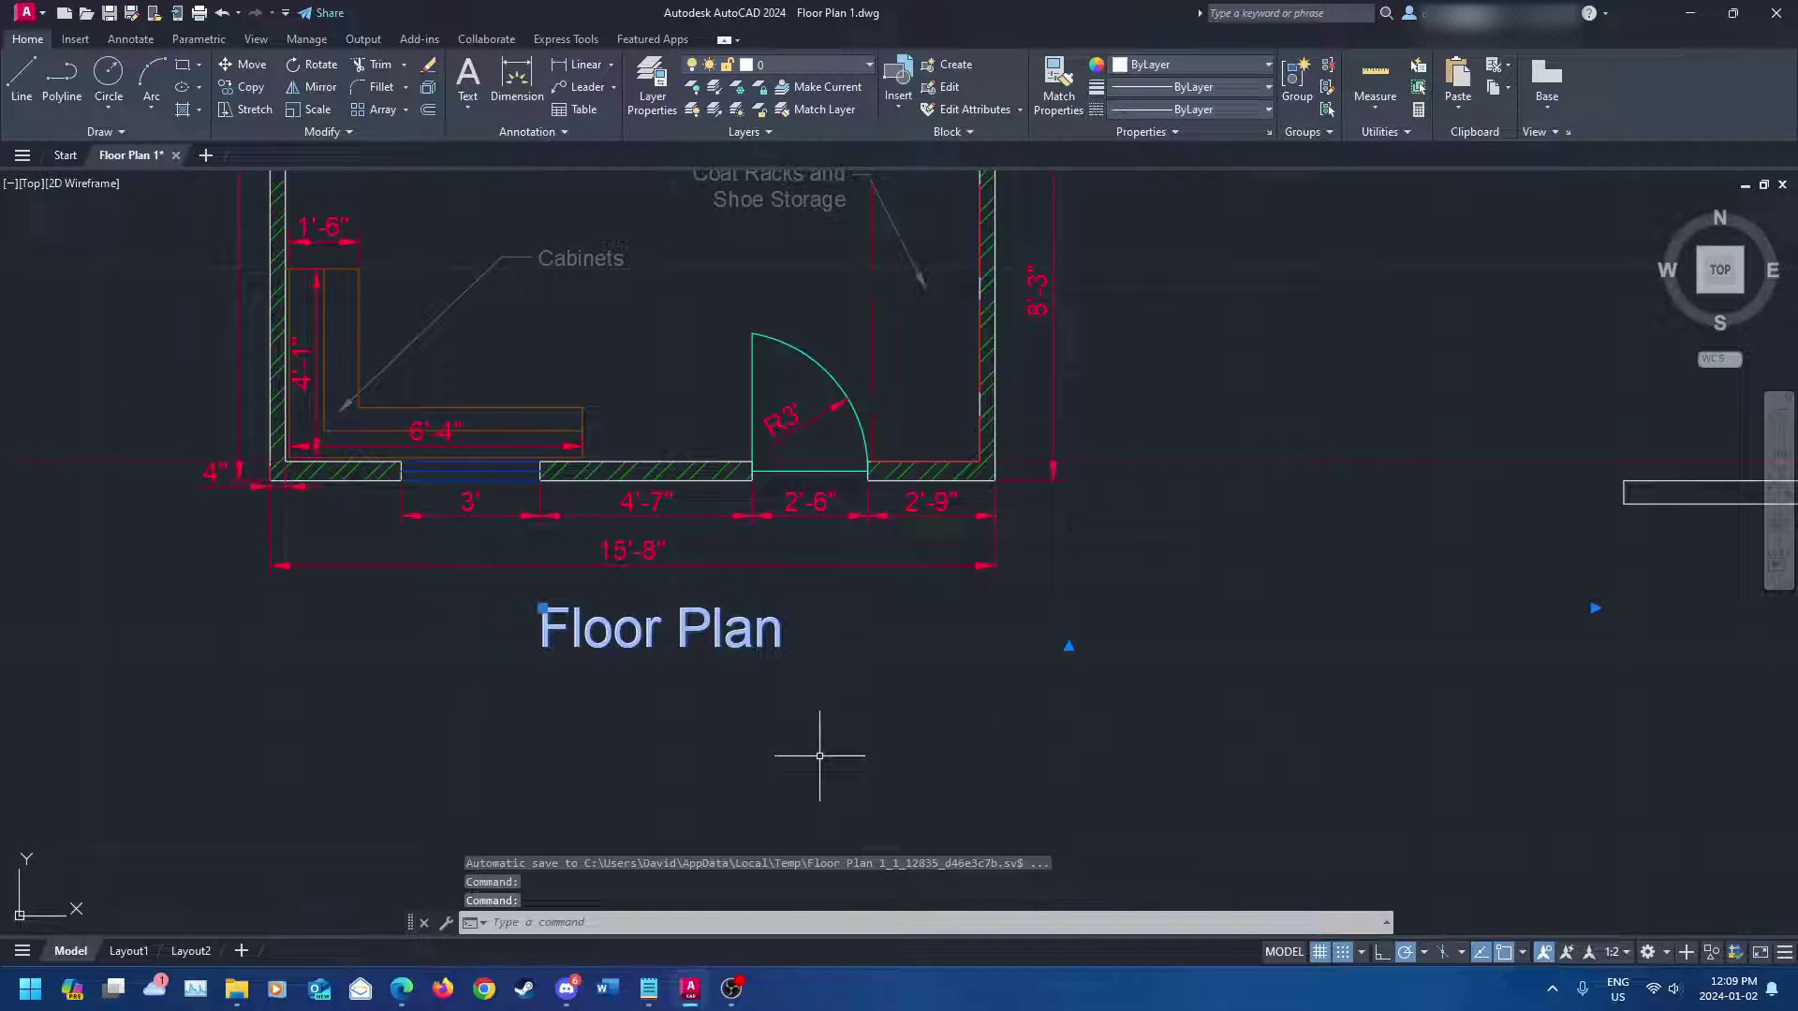
{"action": "key", "text": "Escape"}
{"action": "type", "text": "rotate"}
{"action": "key", "text": "Return"}
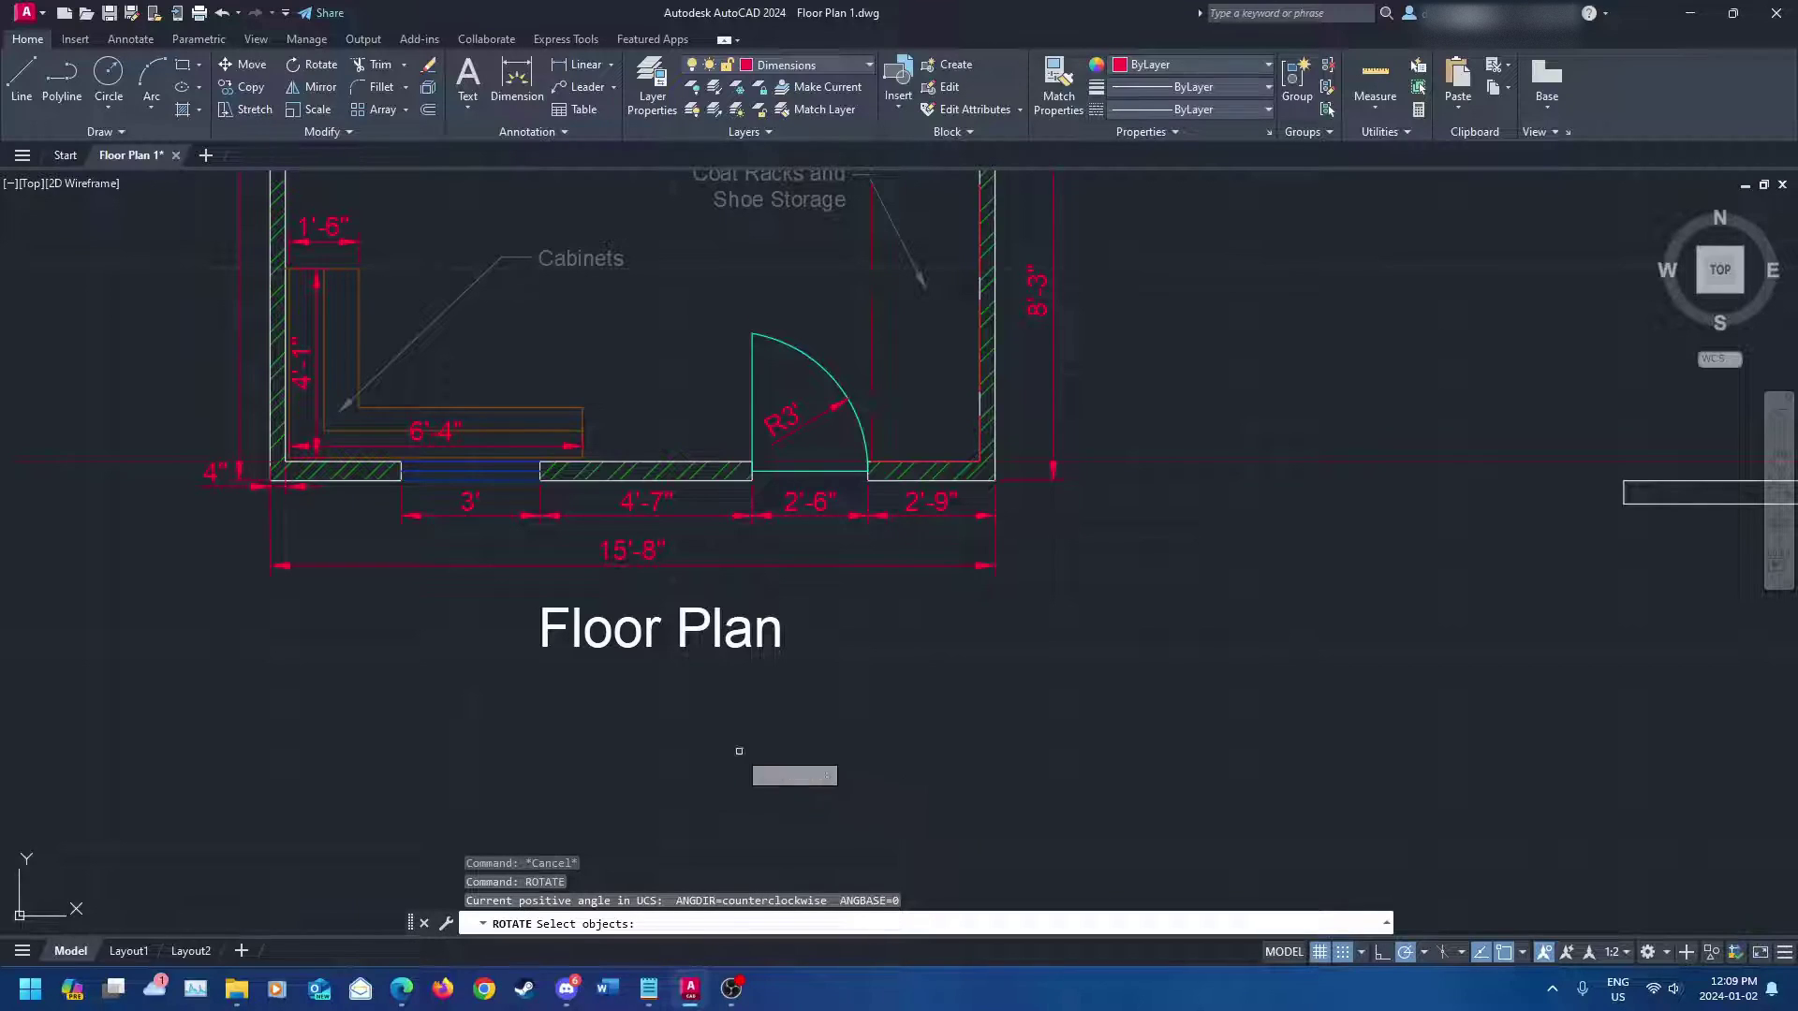
{"action": "left_click", "coordinate": [561, 629]}
{"action": "key", "text": "Return"}
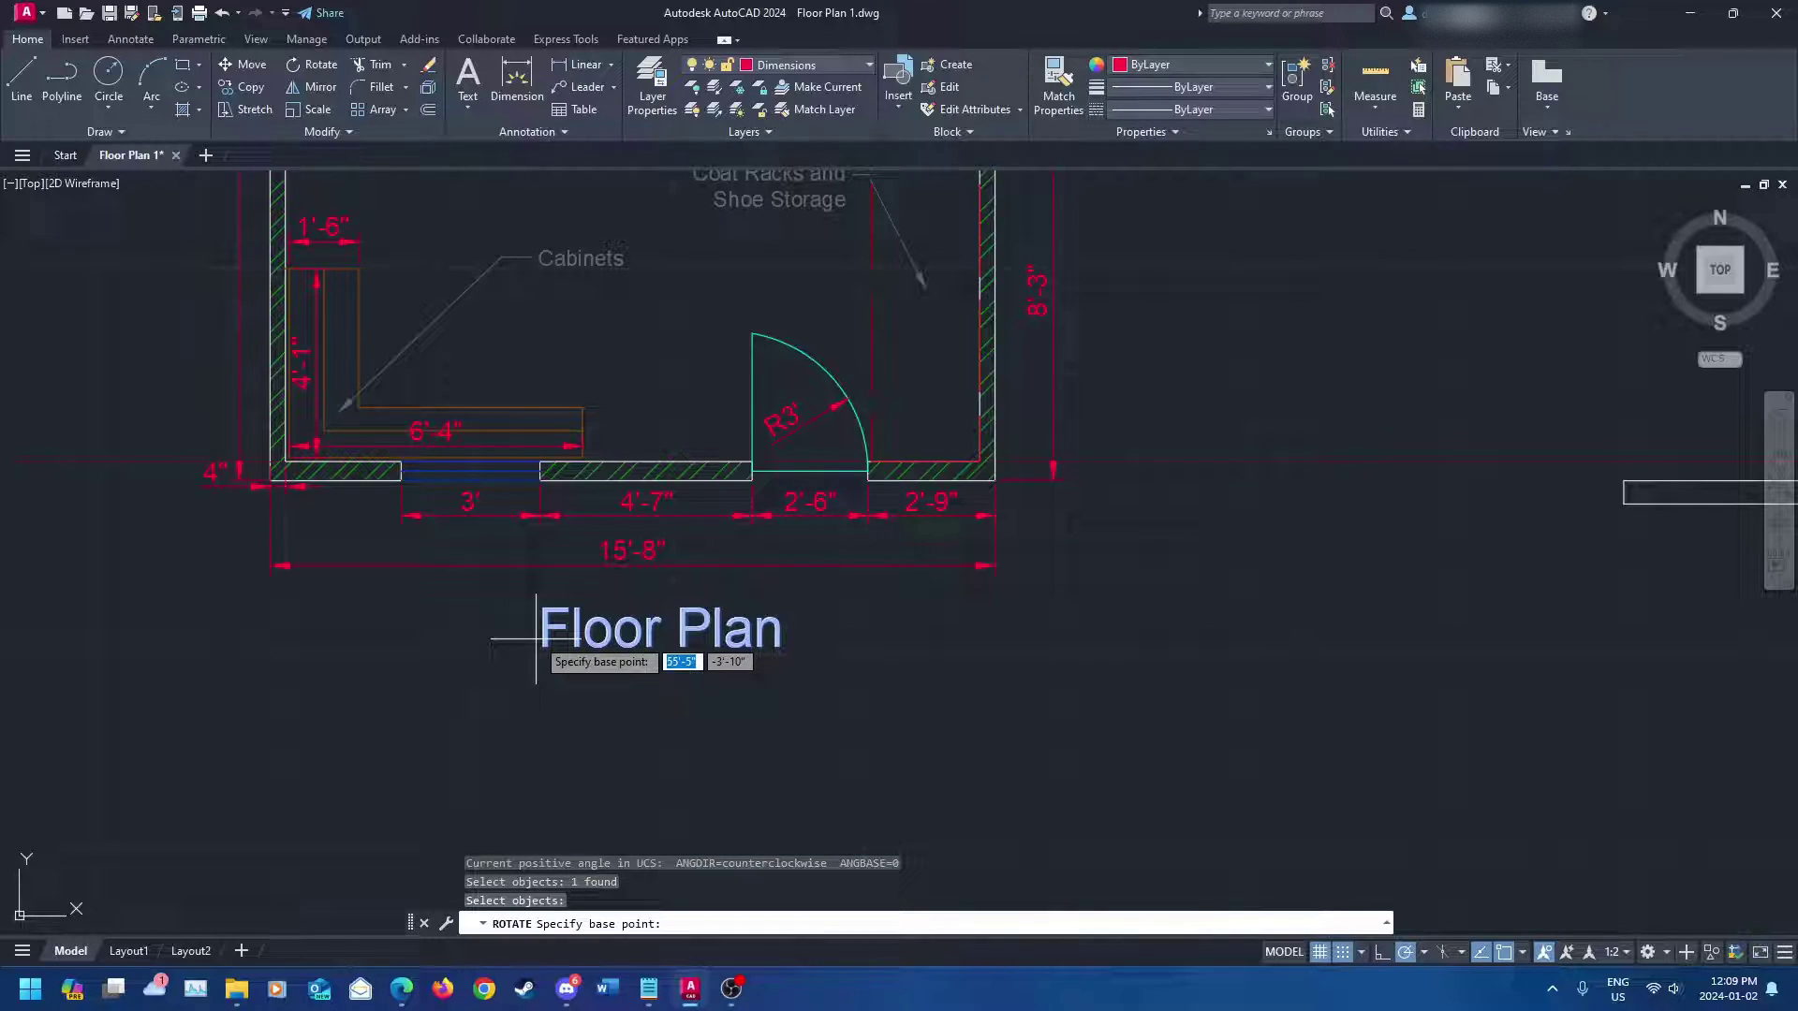
{"action": "left_click", "coordinate": [541, 646]}
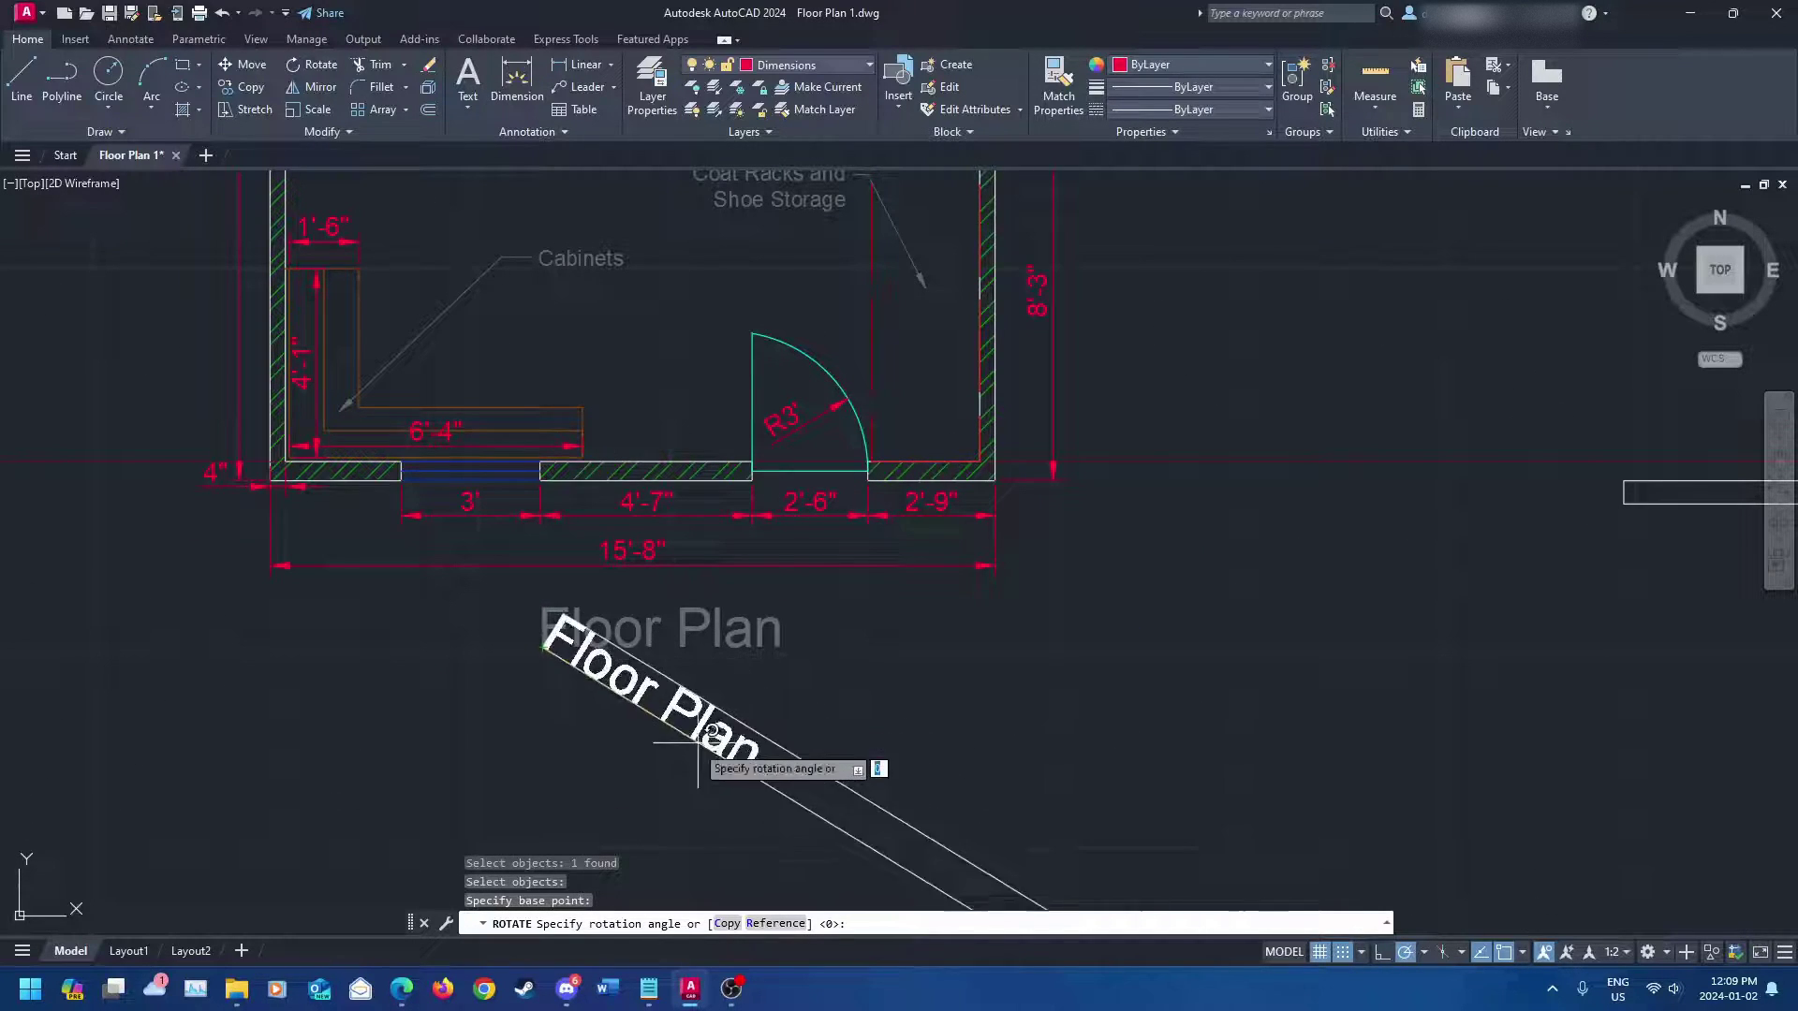
{"action": "left_click", "coordinate": [542, 780]}
- Rotate the vertical Floor Plan text back to horizontal about the corner at the start of its baseline
{"action": "left_click", "coordinate": [565, 730]}
{"action": "middle_click_drag", "start_coordinate": [620, 729], "coordinate": [658, 586]}
{"action": "type", "text": "ro"}
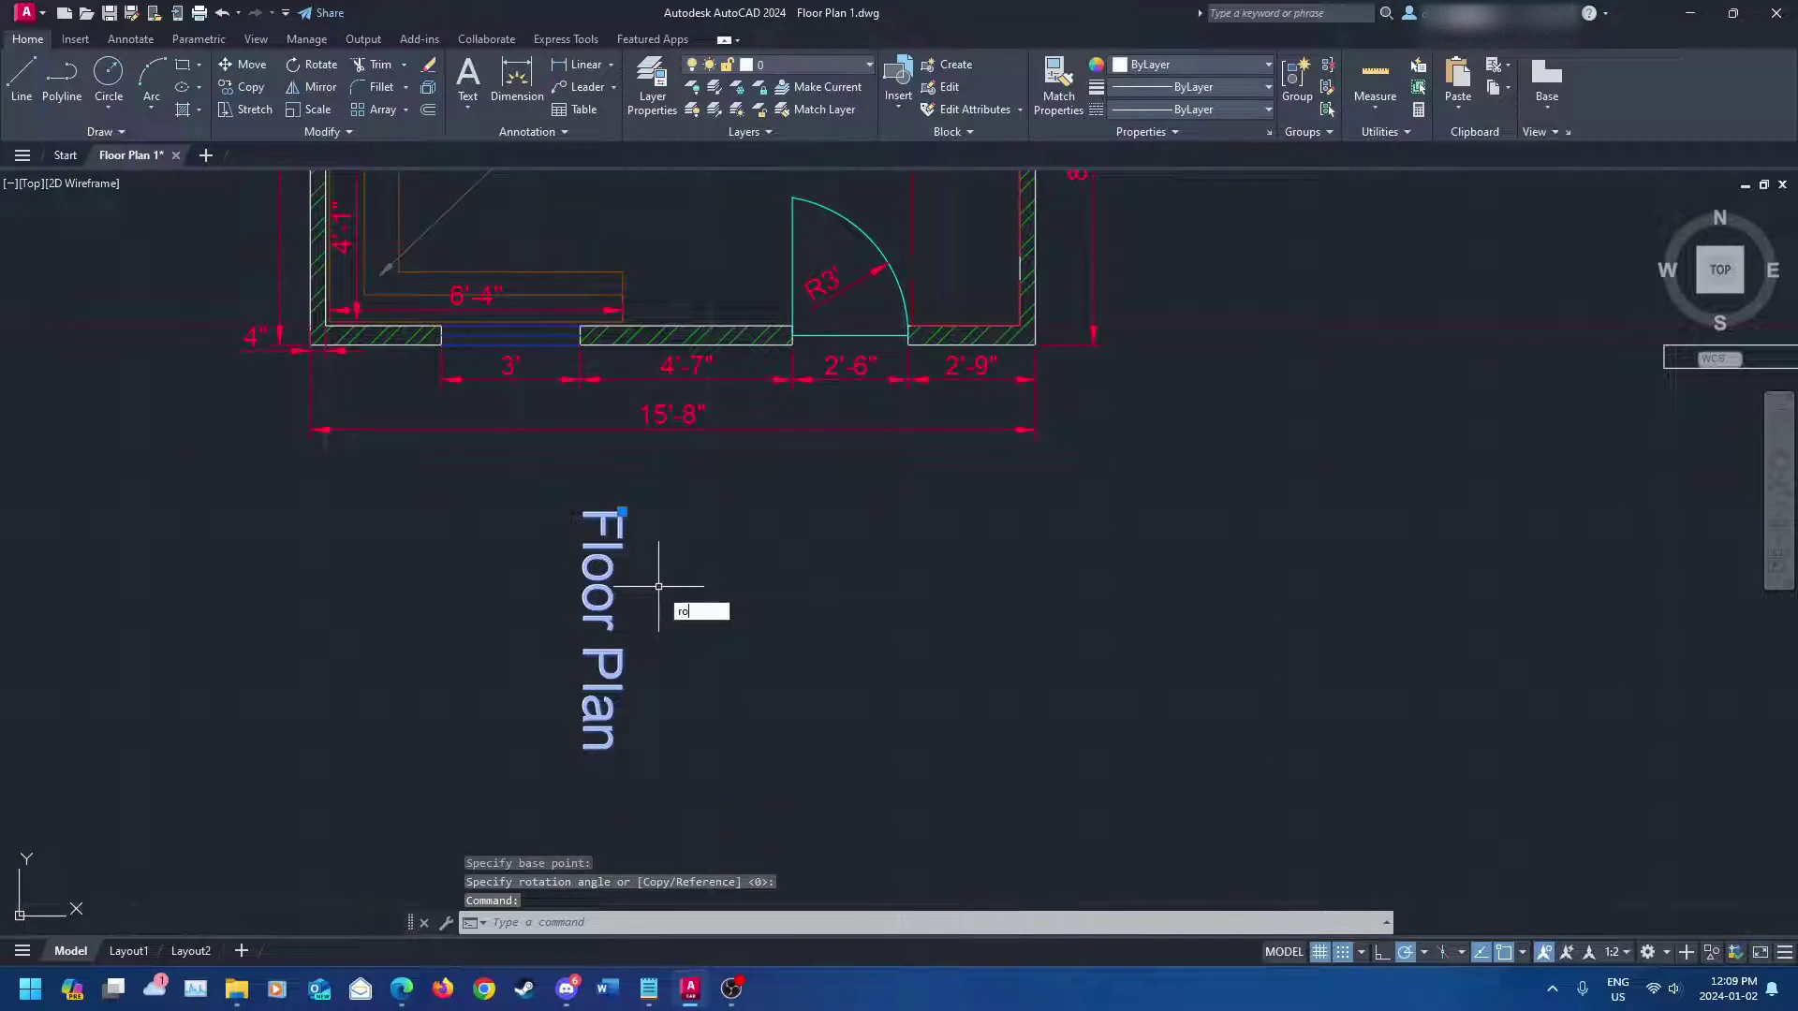
{"action": "type", "text": "tate"}
{"action": "key", "text": "Return"}
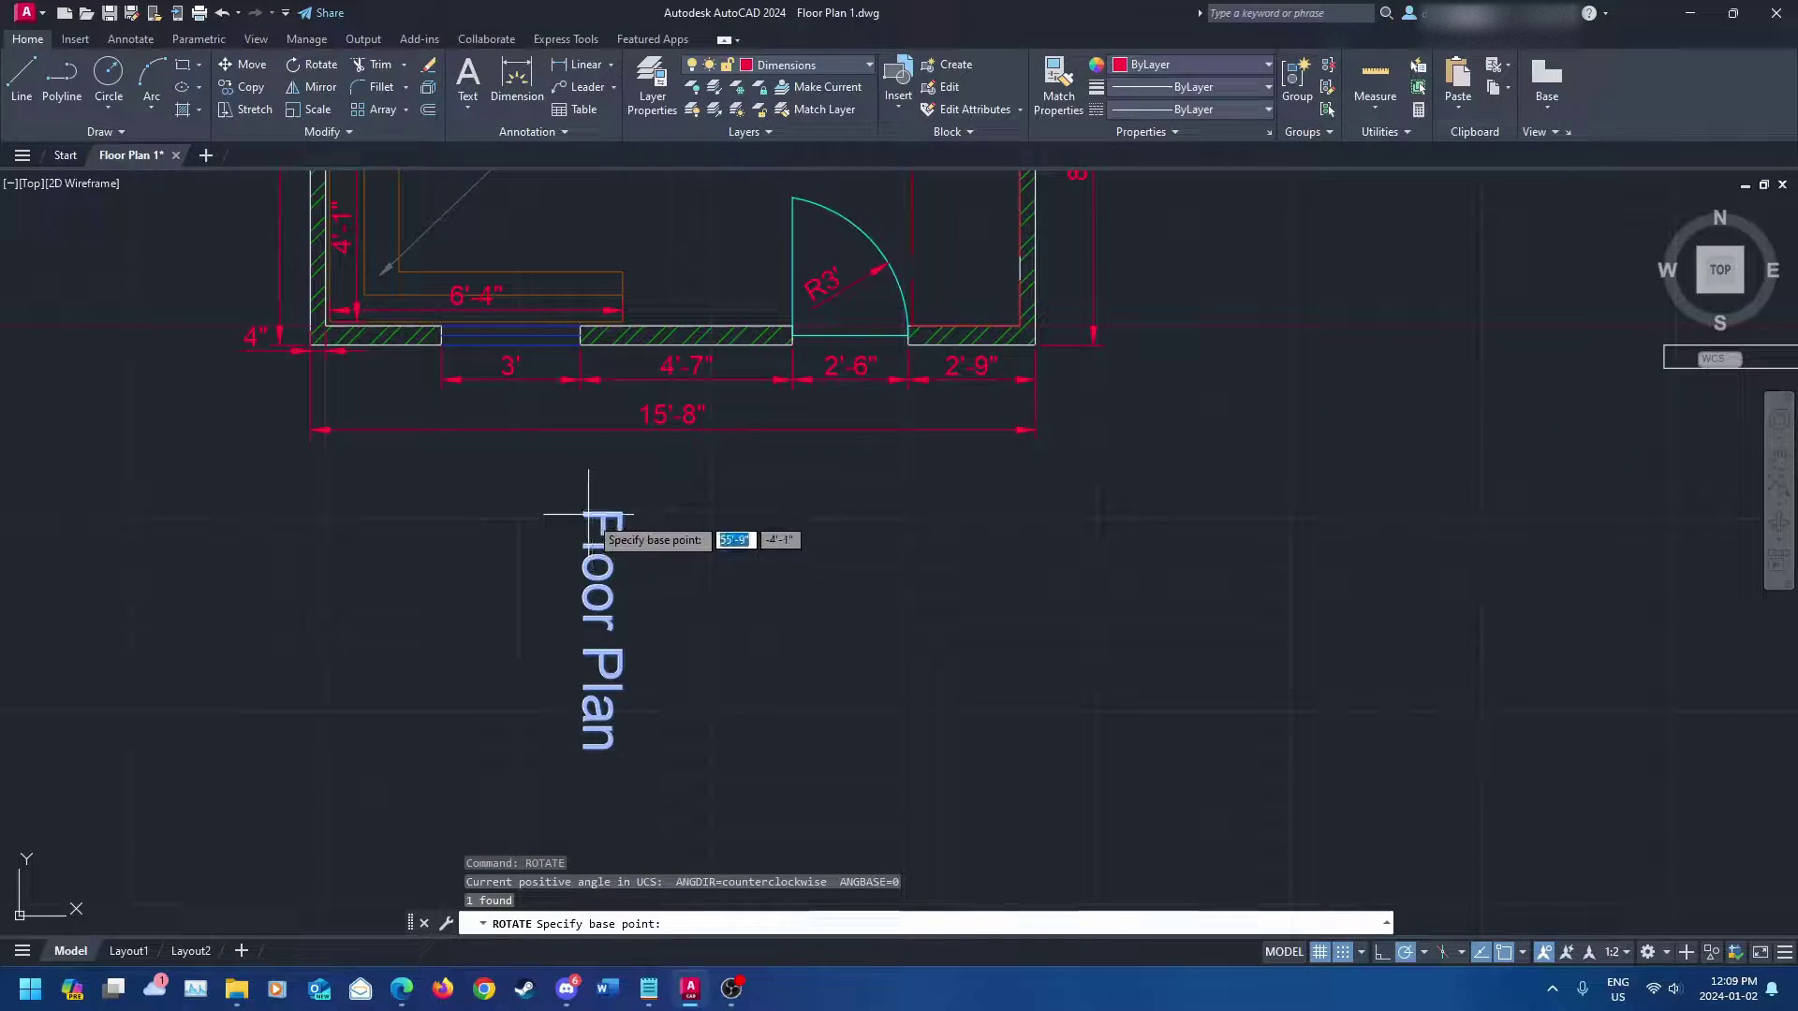
{"action": "left_click", "coordinate": [583, 511]}
{"action": "left_click", "coordinate": [805, 562]}
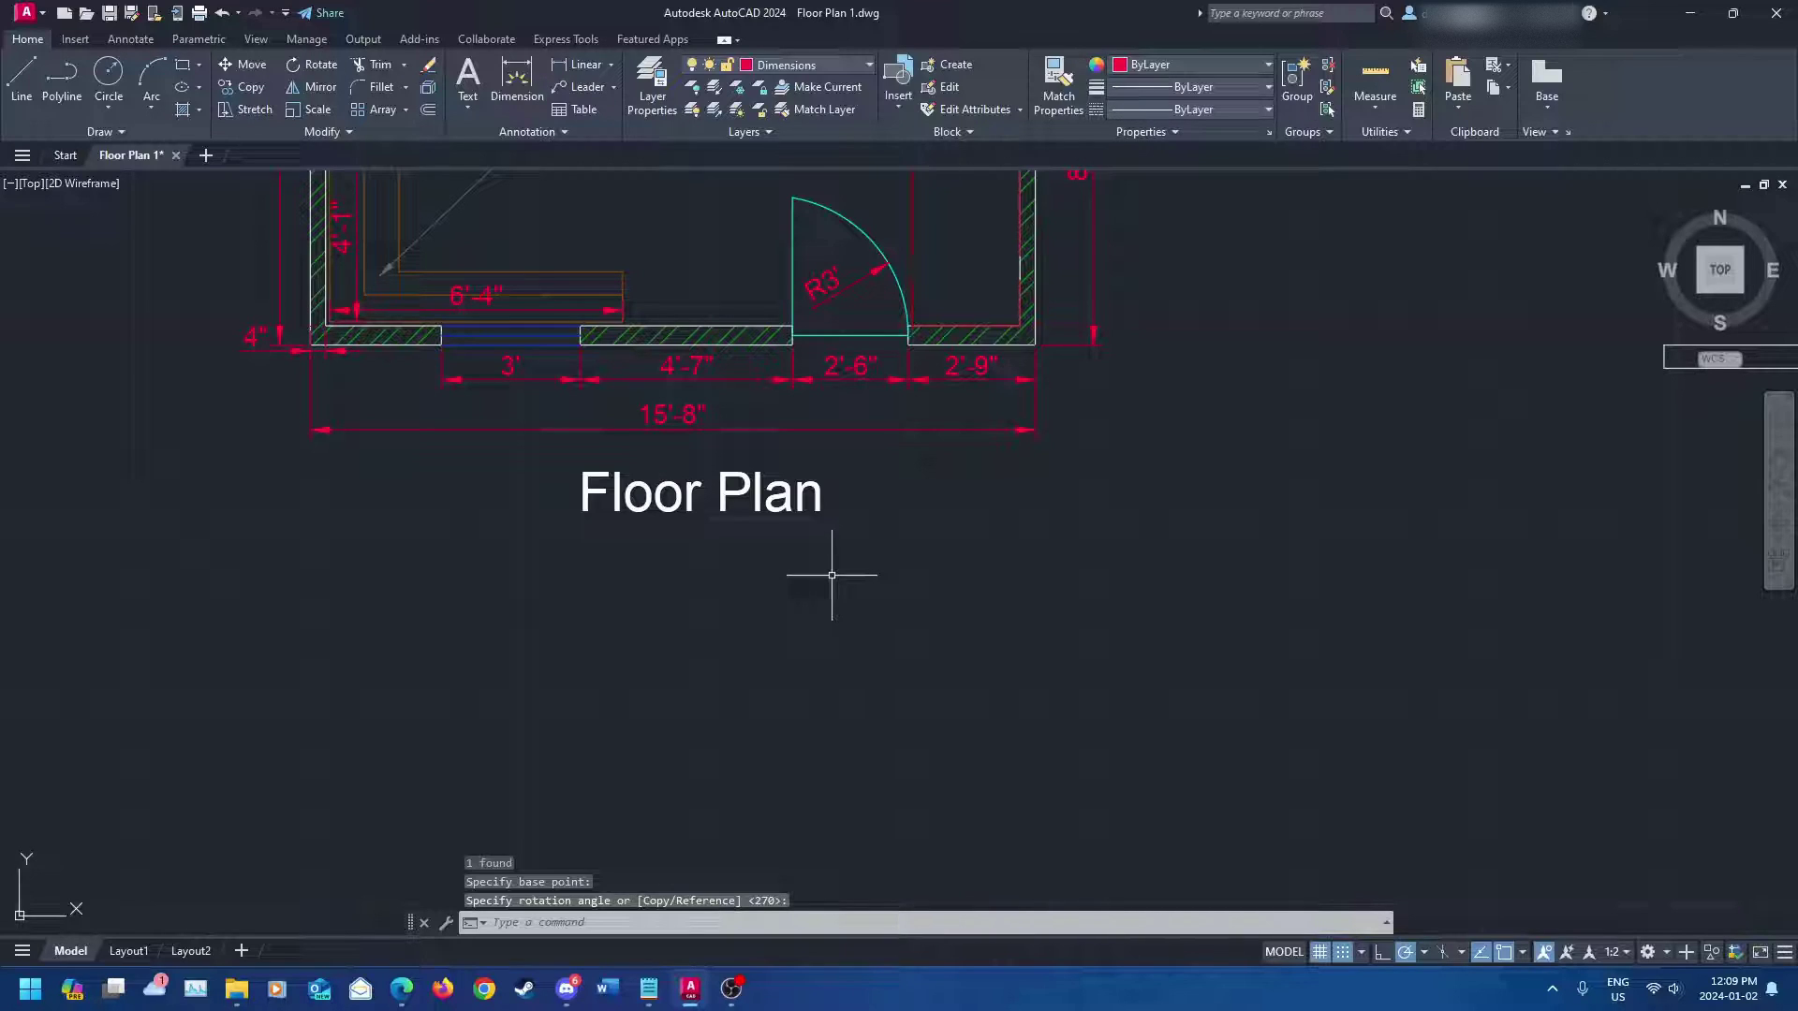
{"action": "left_click", "coordinate": [798, 495]}
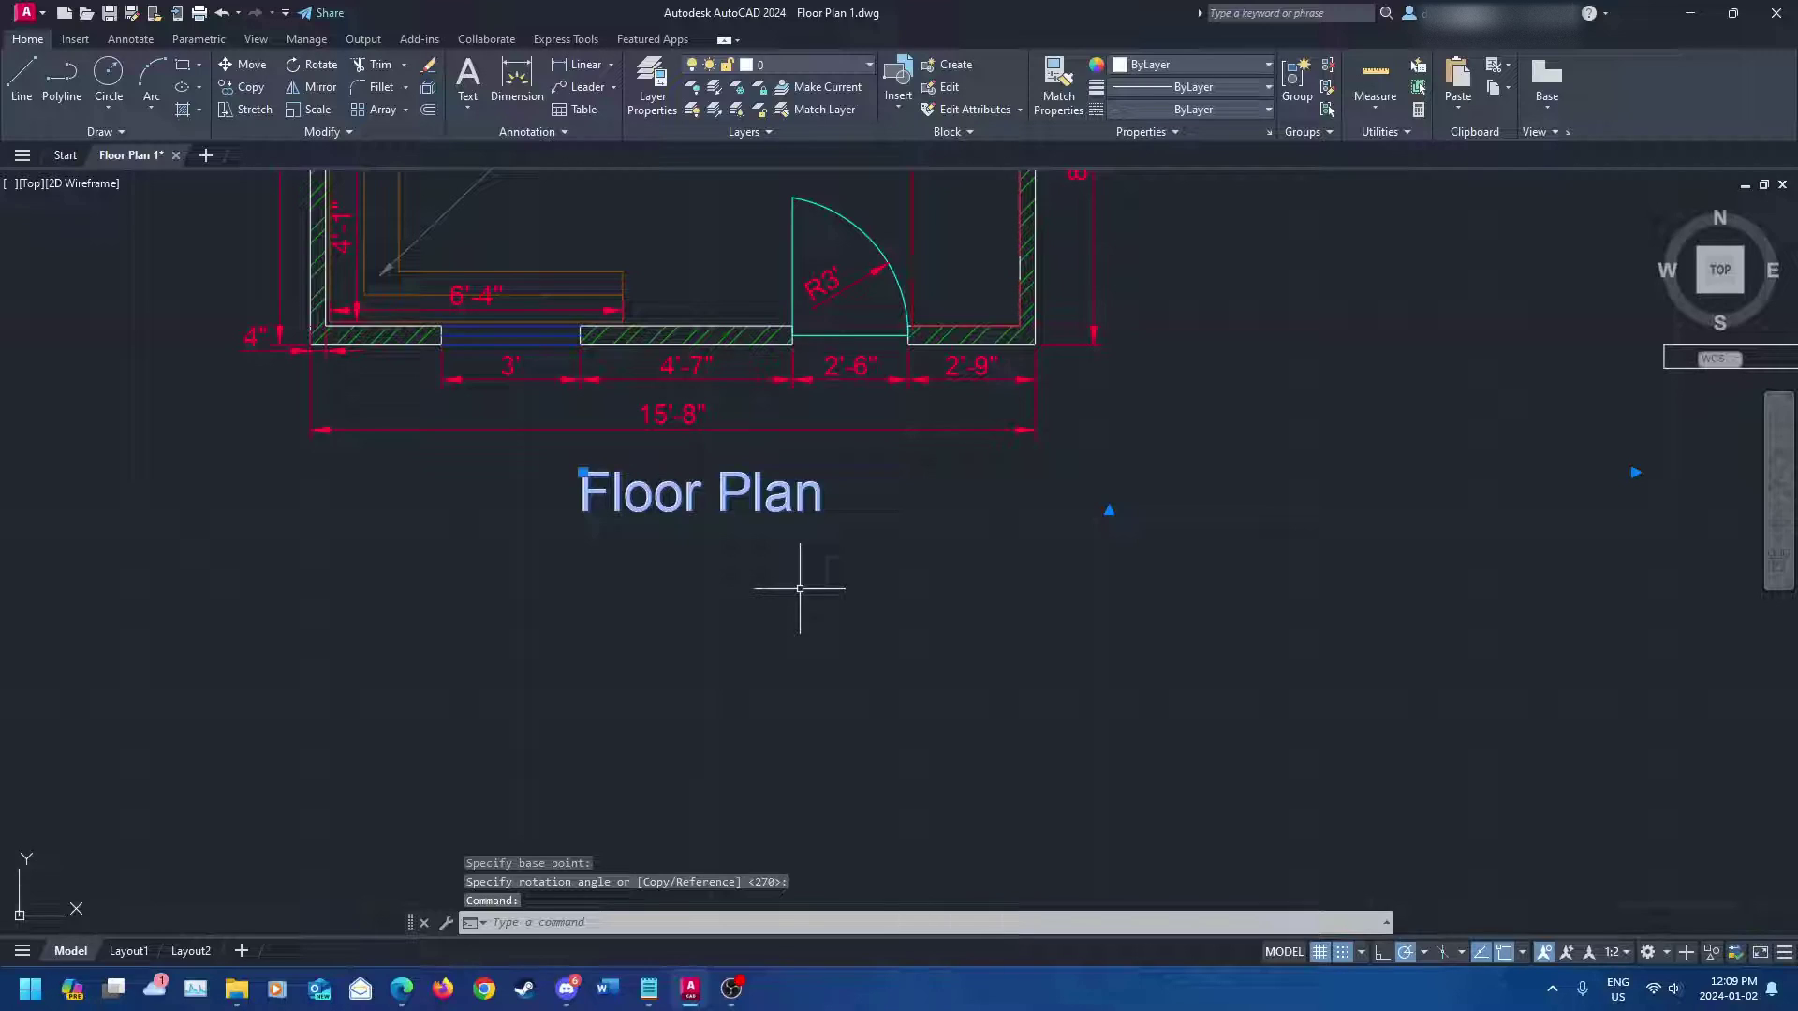
{"action": "type", "text": "SCALE"}
{"action": "key", "text": "Return"}
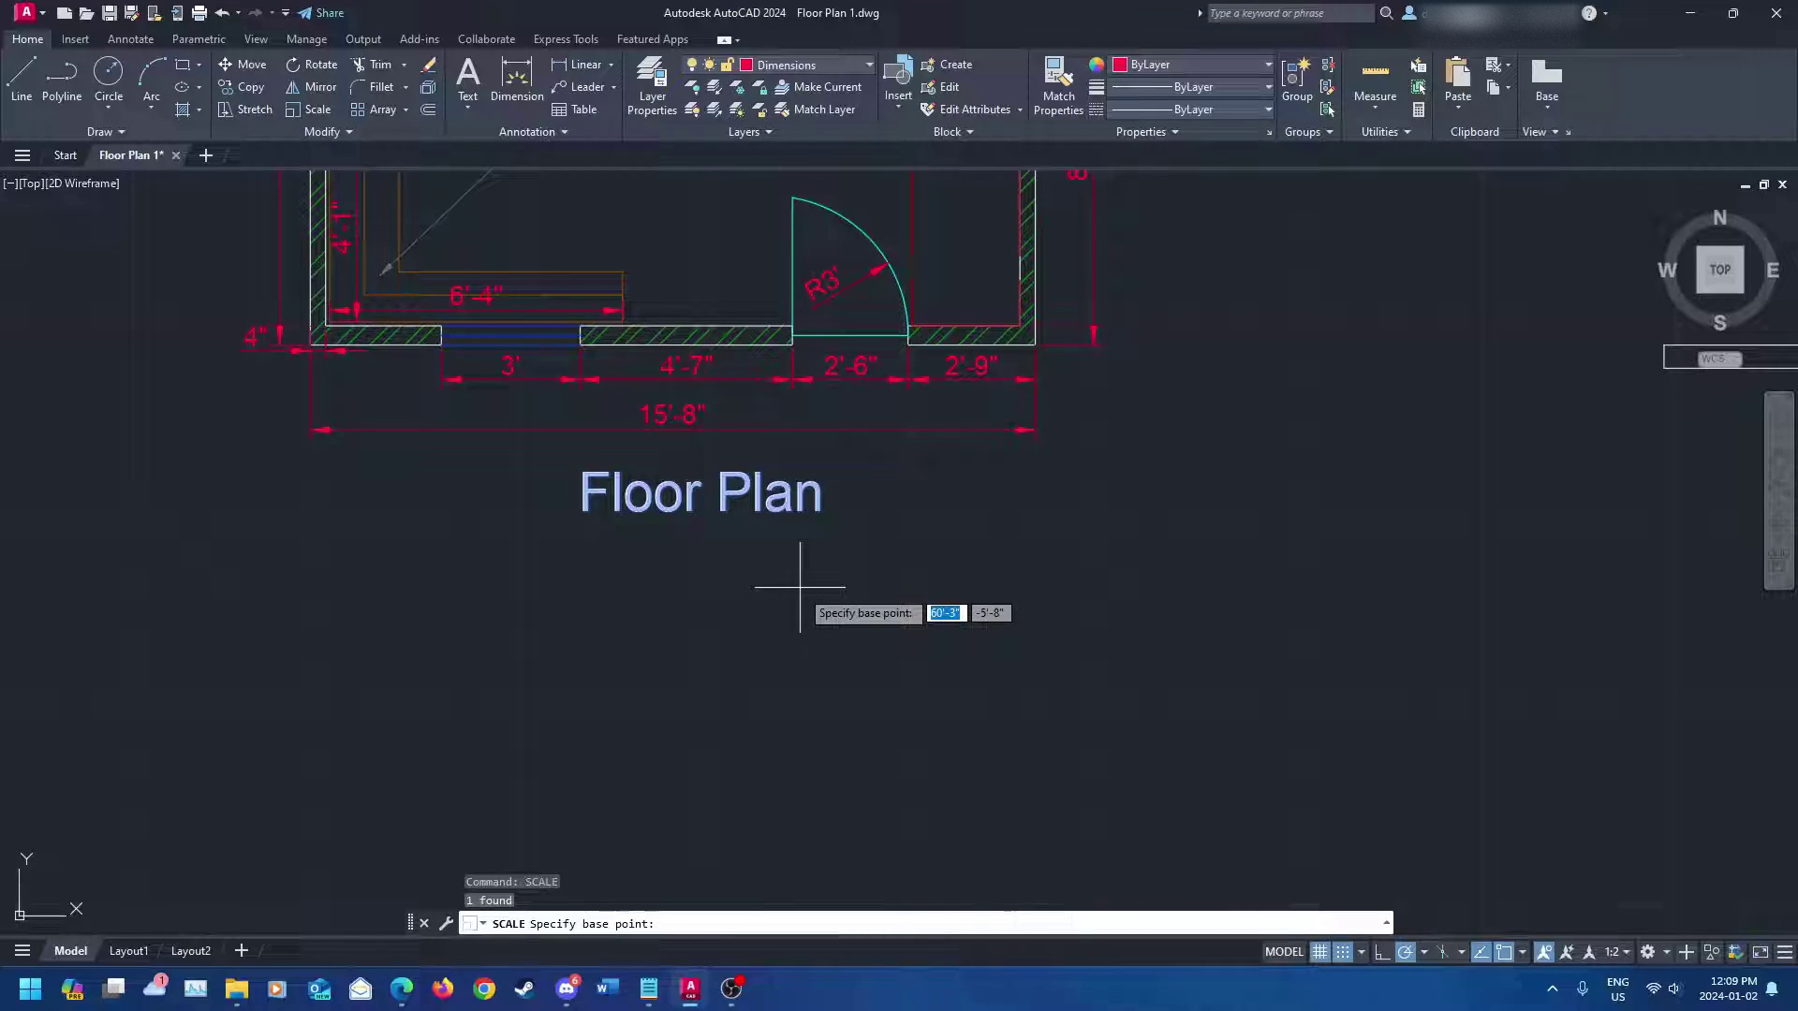
{"action": "left_click", "coordinate": [581, 510]}
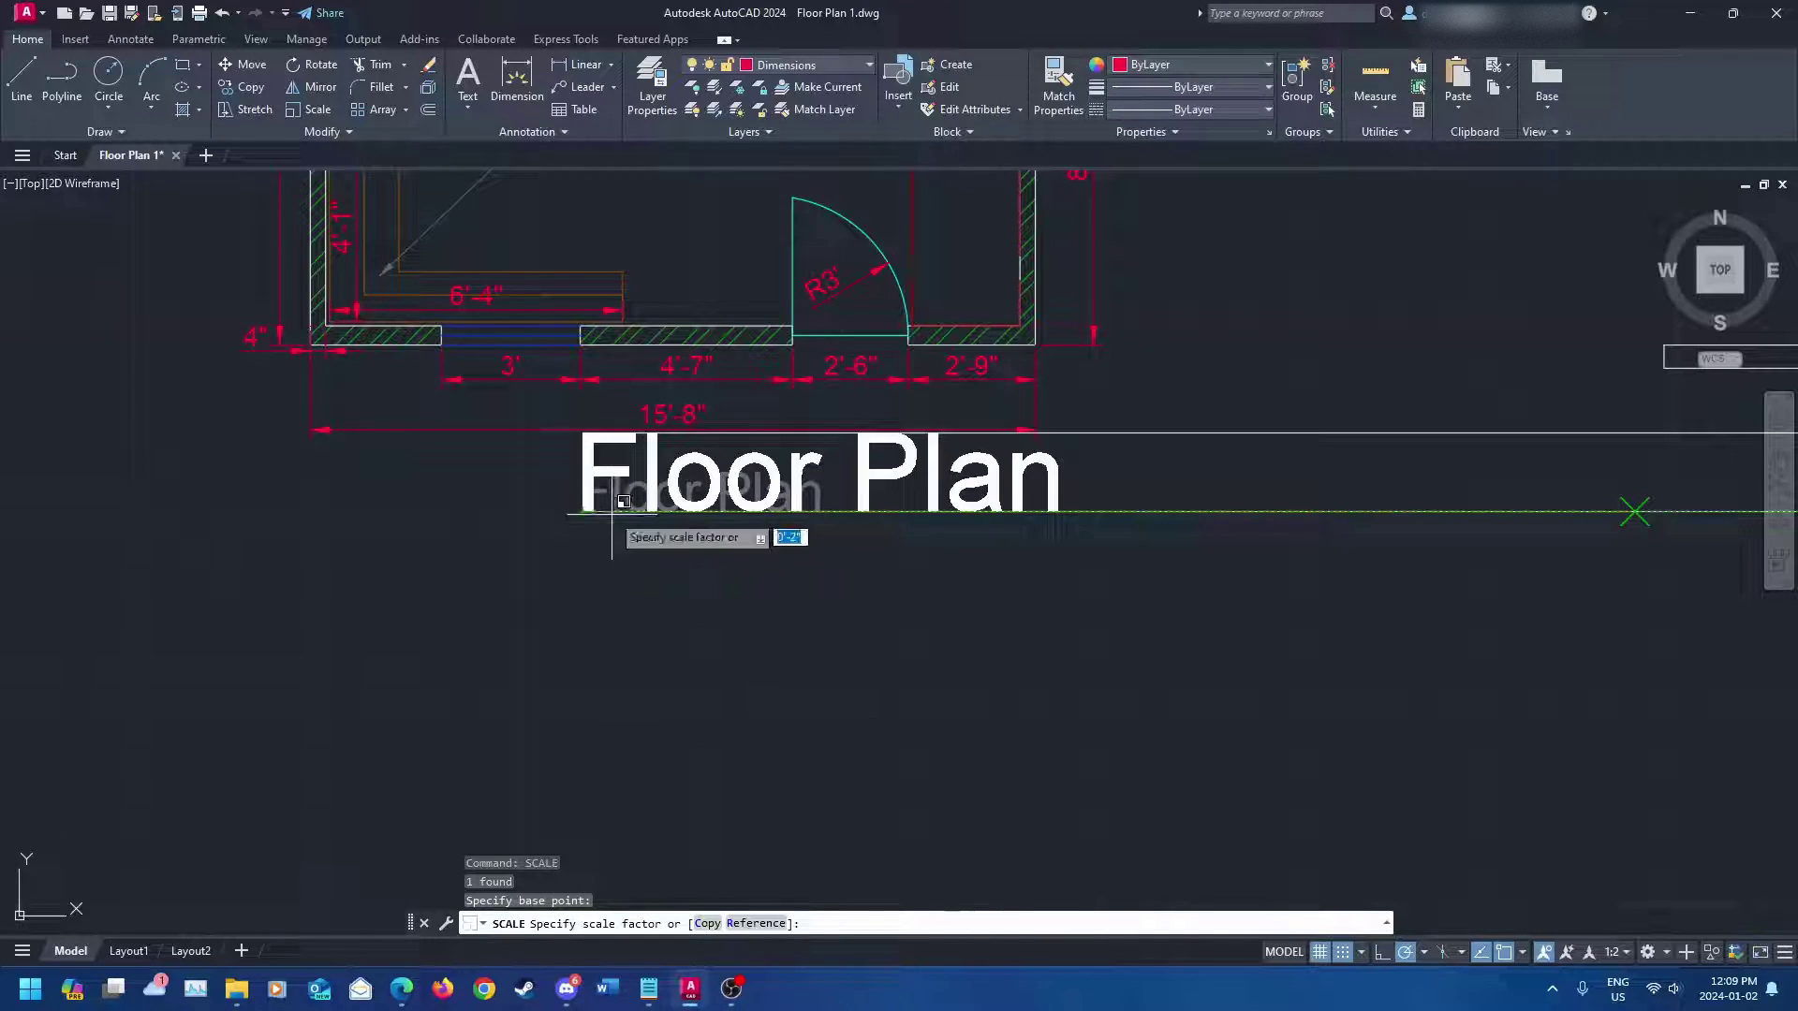
{"action": "scroll", "coordinate": [573, 507], "scroll_direction": "up", "scroll_amount": 8}
{"action": "scroll", "coordinate": [570, 507], "scroll_direction": "down", "scroll_amount": 8}
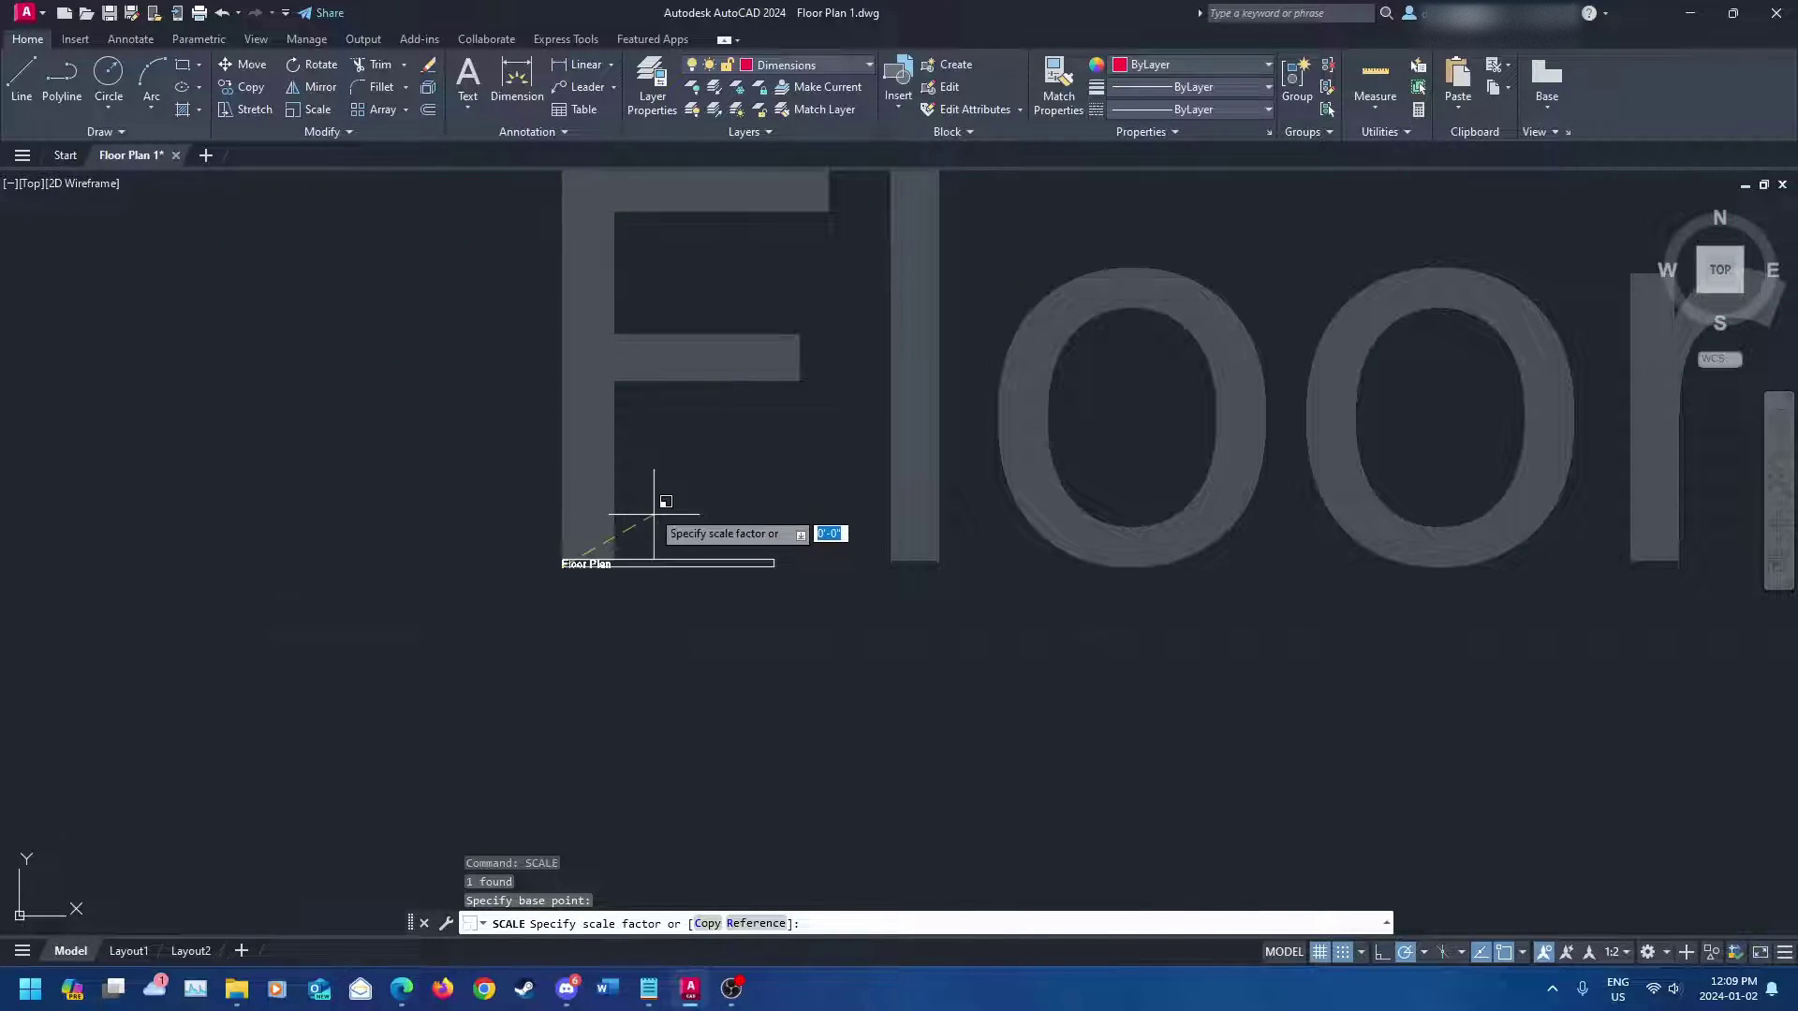
{"action": "mouse_move", "coordinate": [740, 501]}
{"action": "middle_mouse_down"}
{"action": "mouse_move", "coordinate": [823, 465]}
{"action": "mouse_move", "coordinate": [528, 534]}
{"action": "middle_mouse_up"}
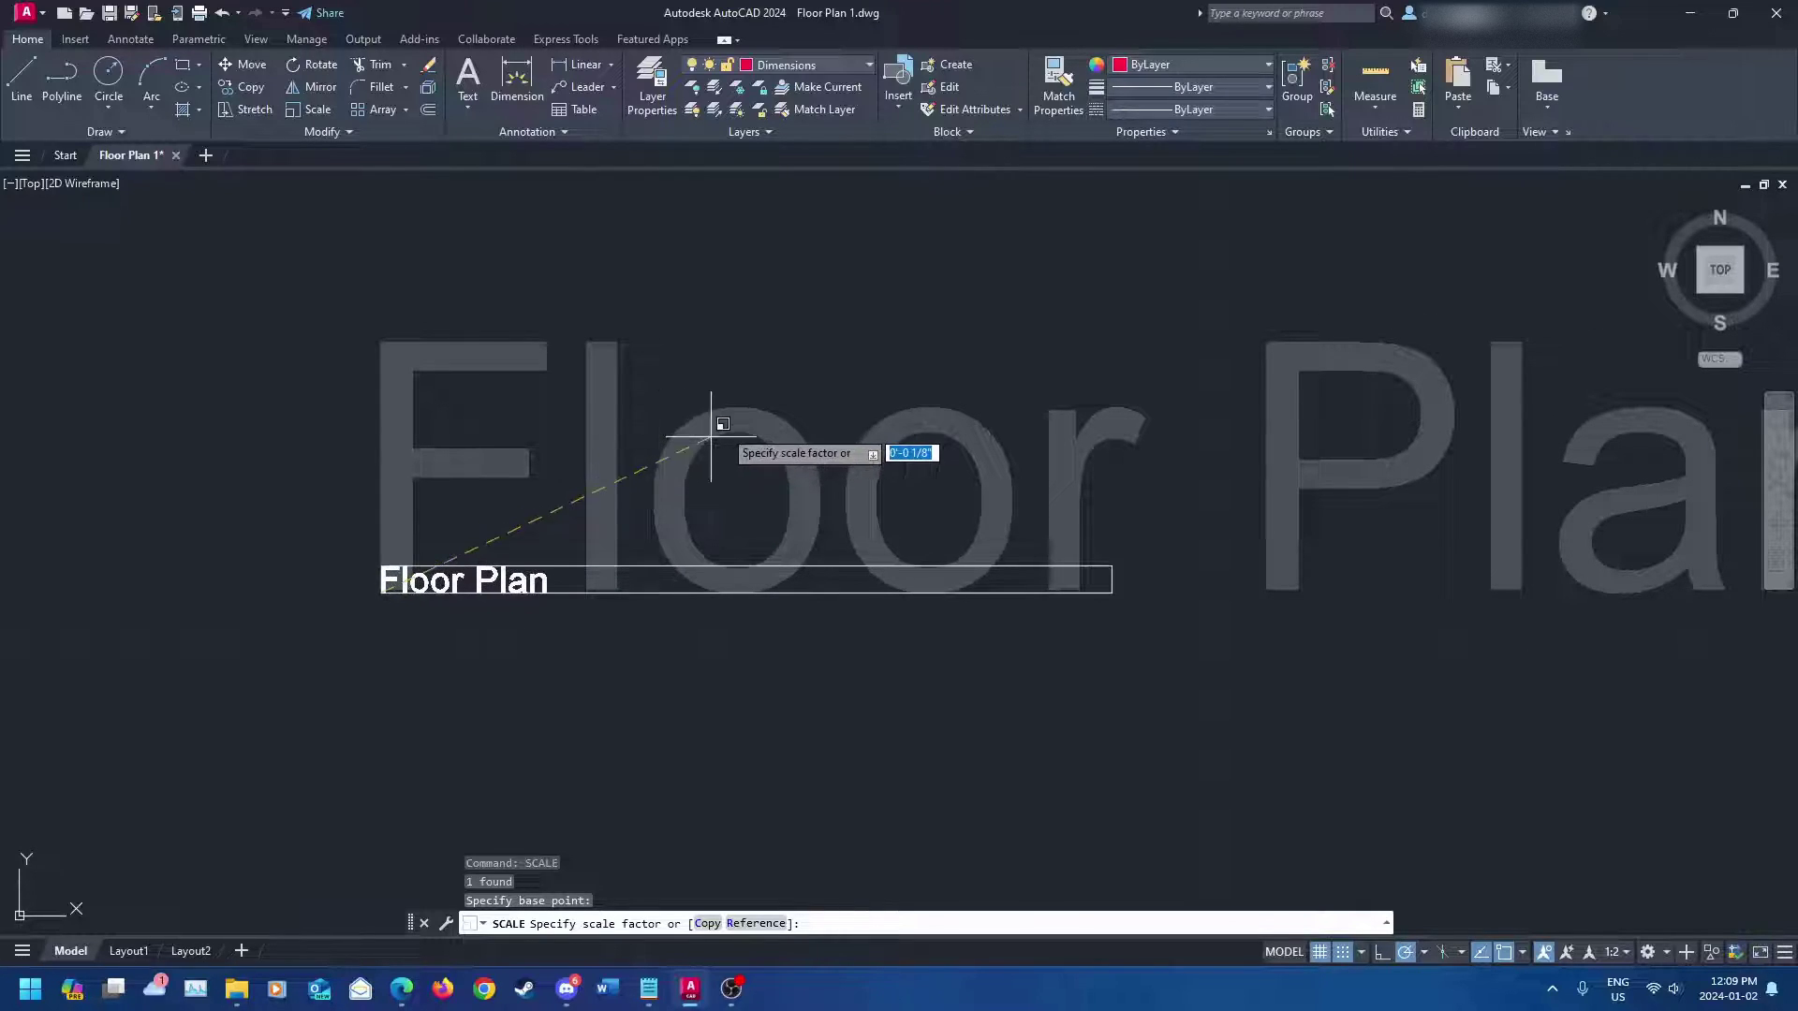
{"action": "scroll", "coordinate": [1029, 364], "scroll_direction": "down", "scroll_amount": 2}
{"action": "middle_click_drag", "start_coordinate": [1077, 369], "coordinate": [674, 503]}
{"action": "key", "text": "Escape"}
- Create a new text style named Test Style 1
{"action": "middle_click_drag", "start_coordinate": [803, 534], "coordinate": [1023, 419]}
{"action": "scroll", "coordinate": [1023, 419], "scroll_direction": "down", "scroll_amount": 2}
{"action": "middle_click_drag", "start_coordinate": [919, 502], "coordinate": [900, 564]}
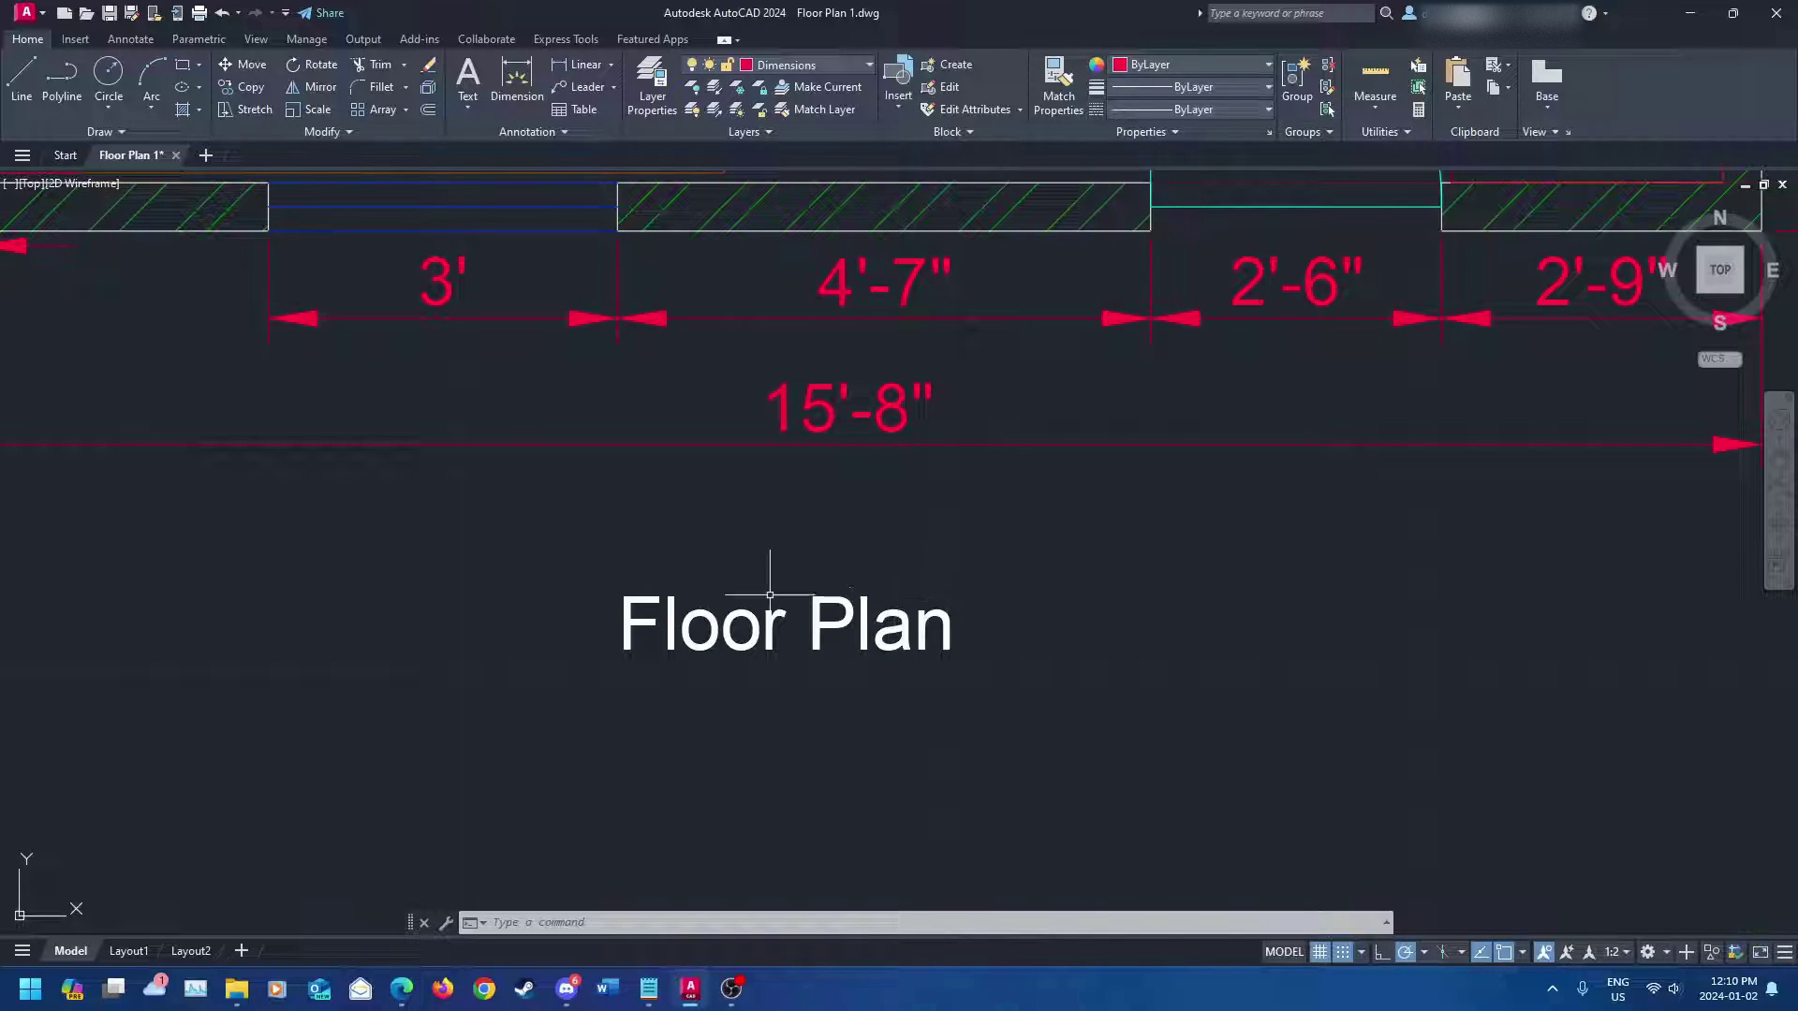
{"action": "left_click", "coordinate": [565, 137]}
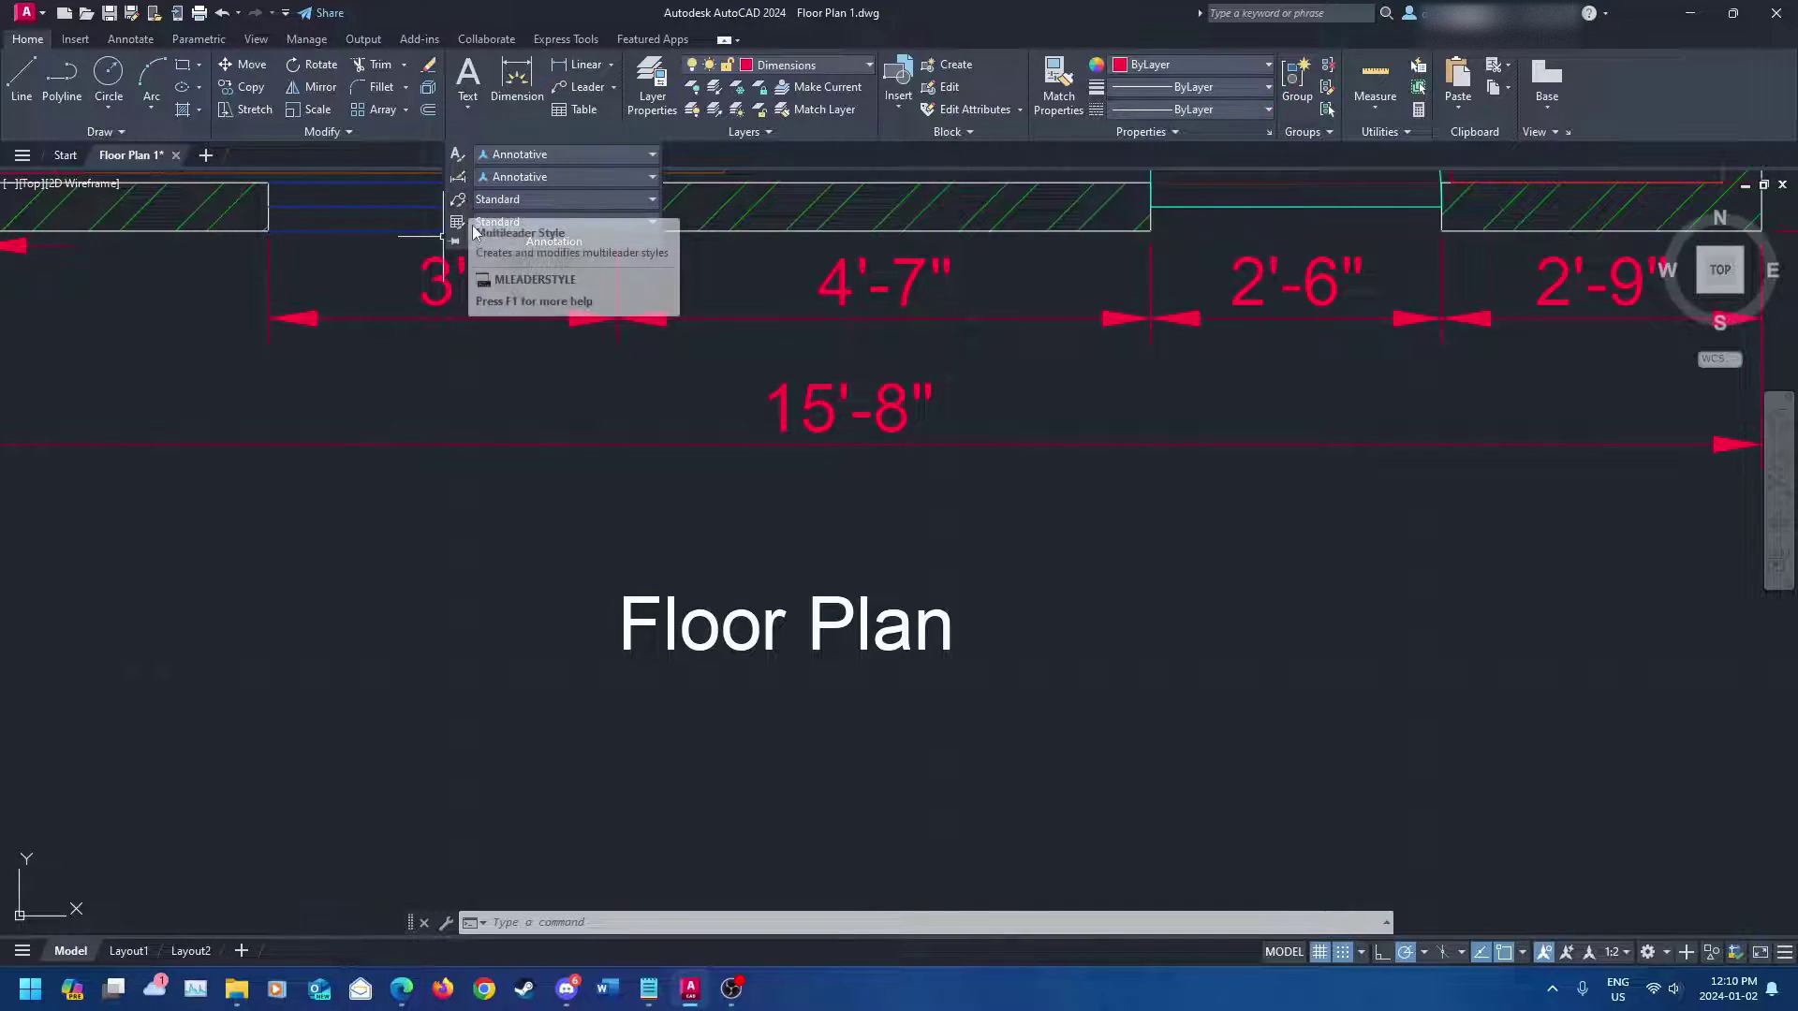
{"action": "left_click", "coordinate": [456, 157]}
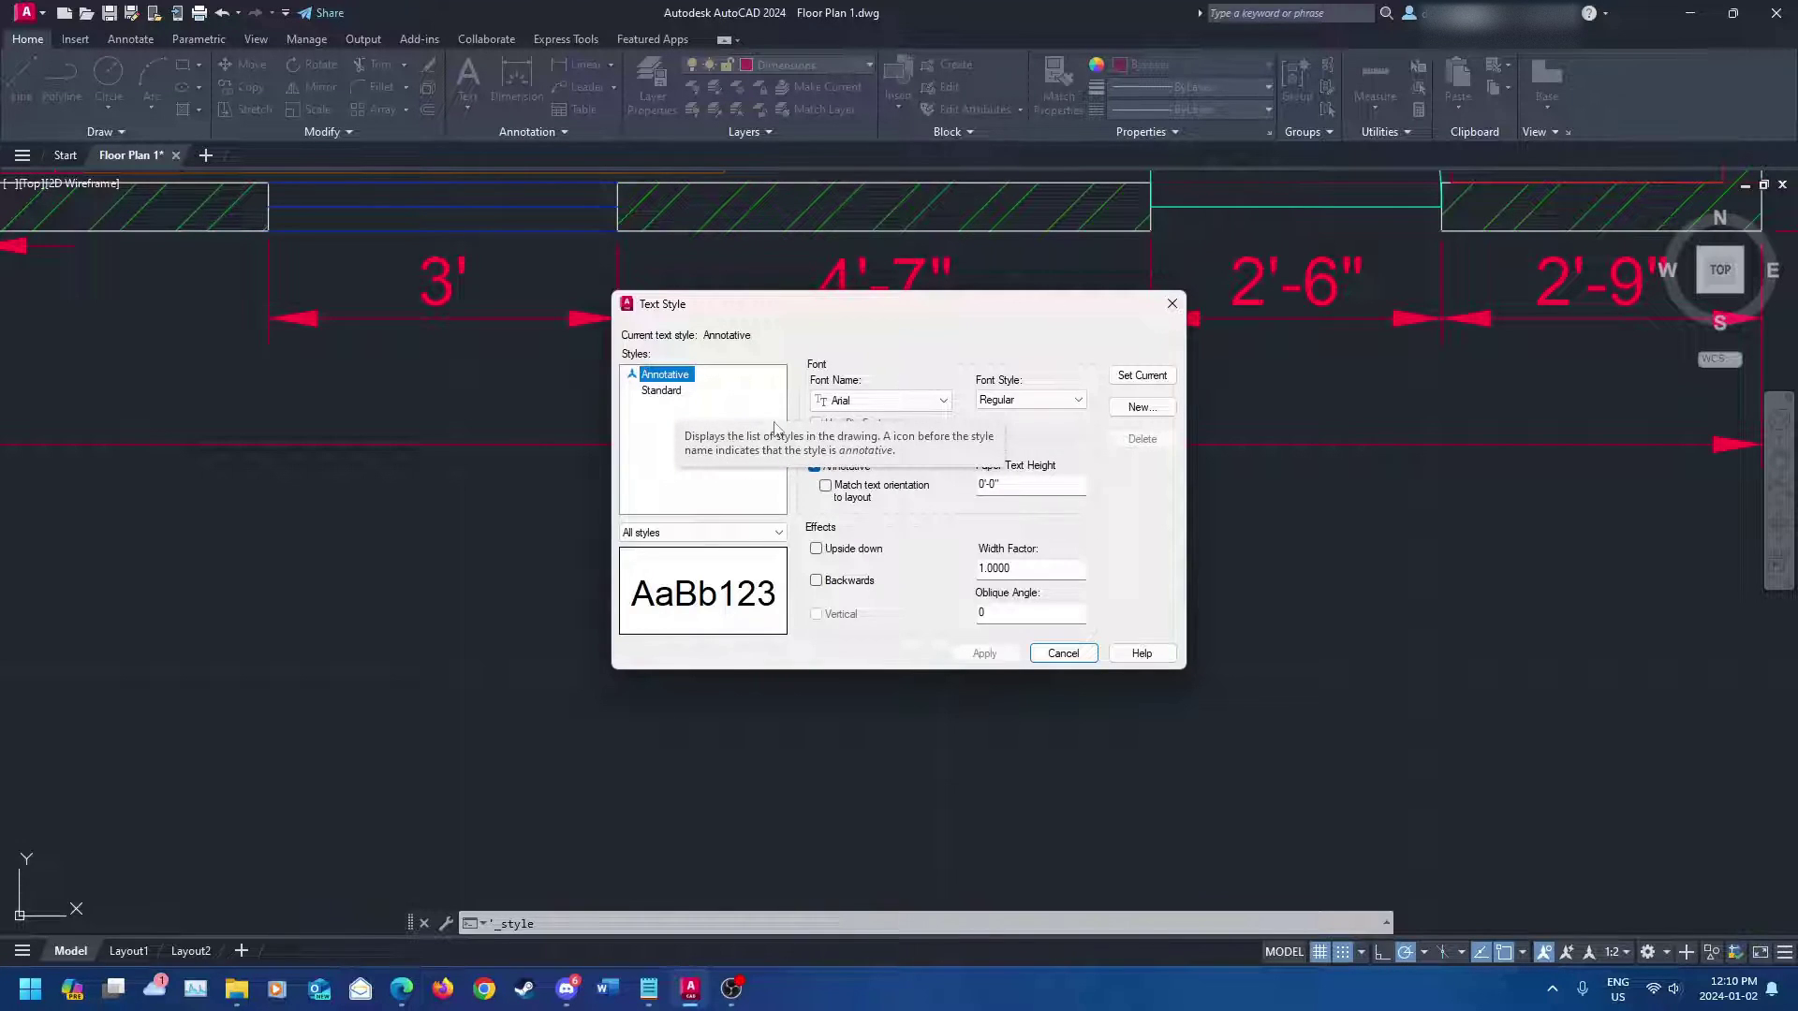
{"action": "left_click", "coordinate": [1144, 409]}
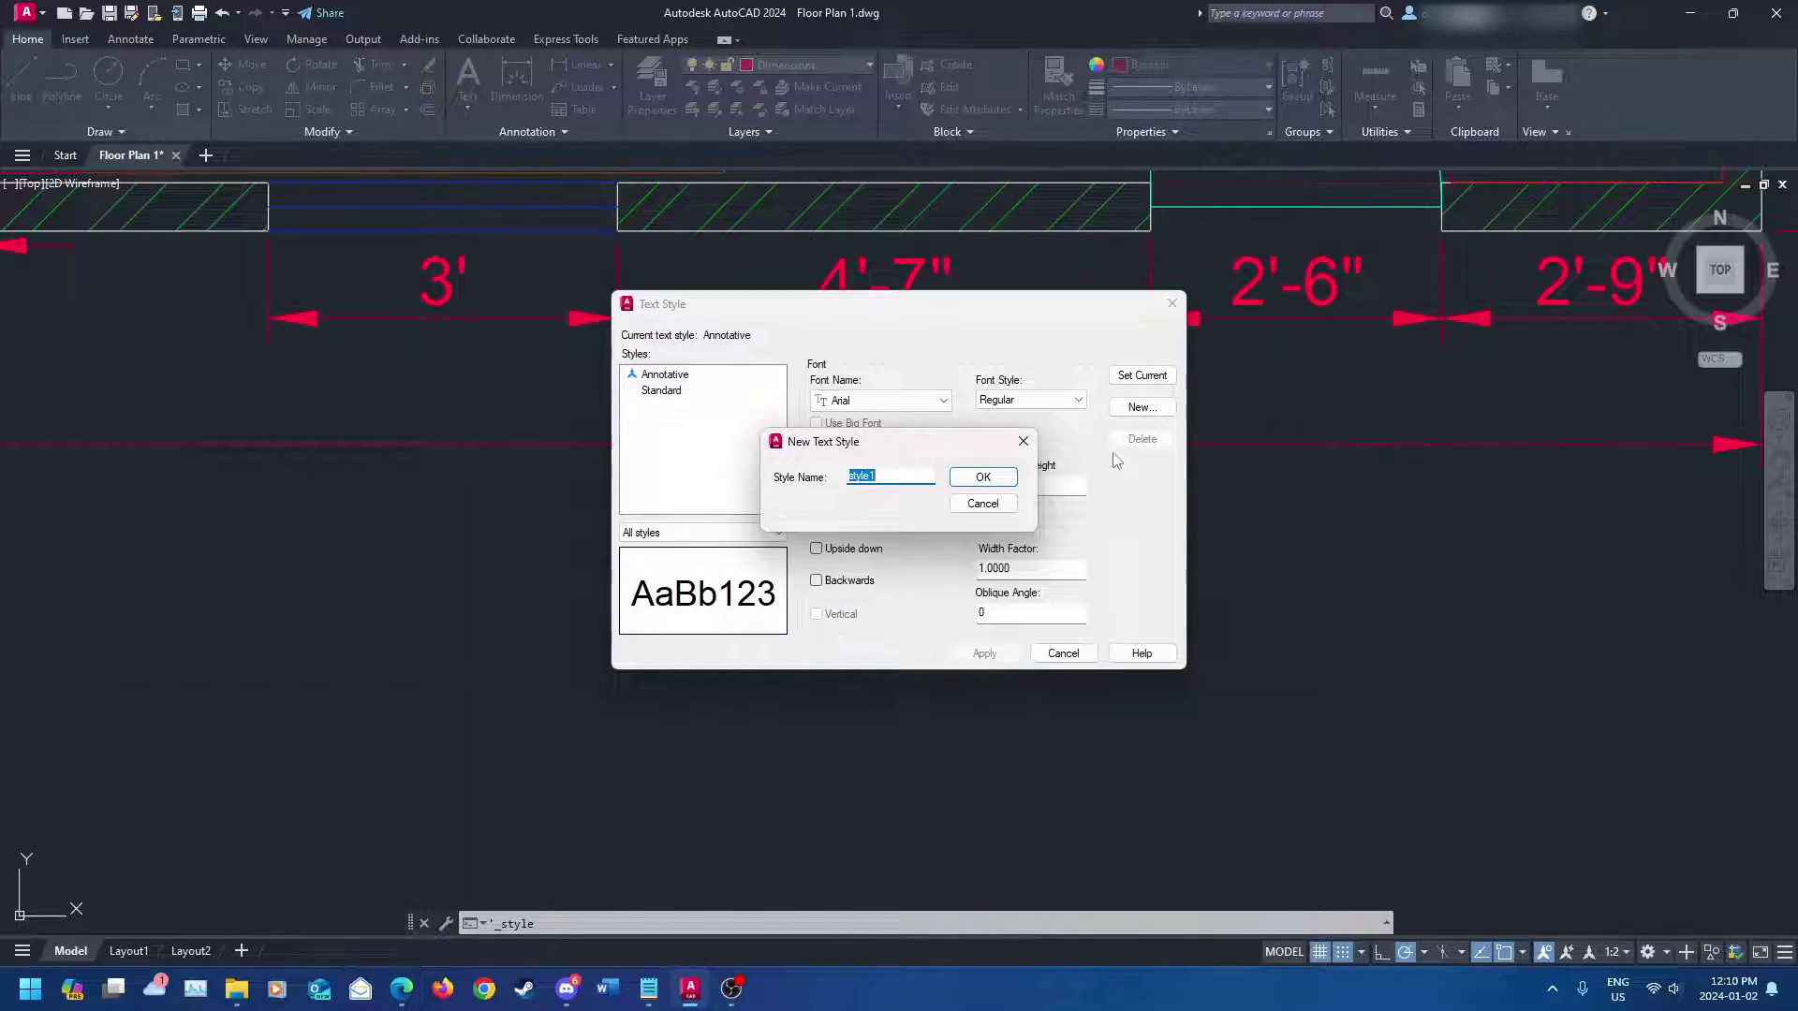
{"action": "type", "text": "Test S"}
{"action": "left_click", "coordinate": [982, 477]}
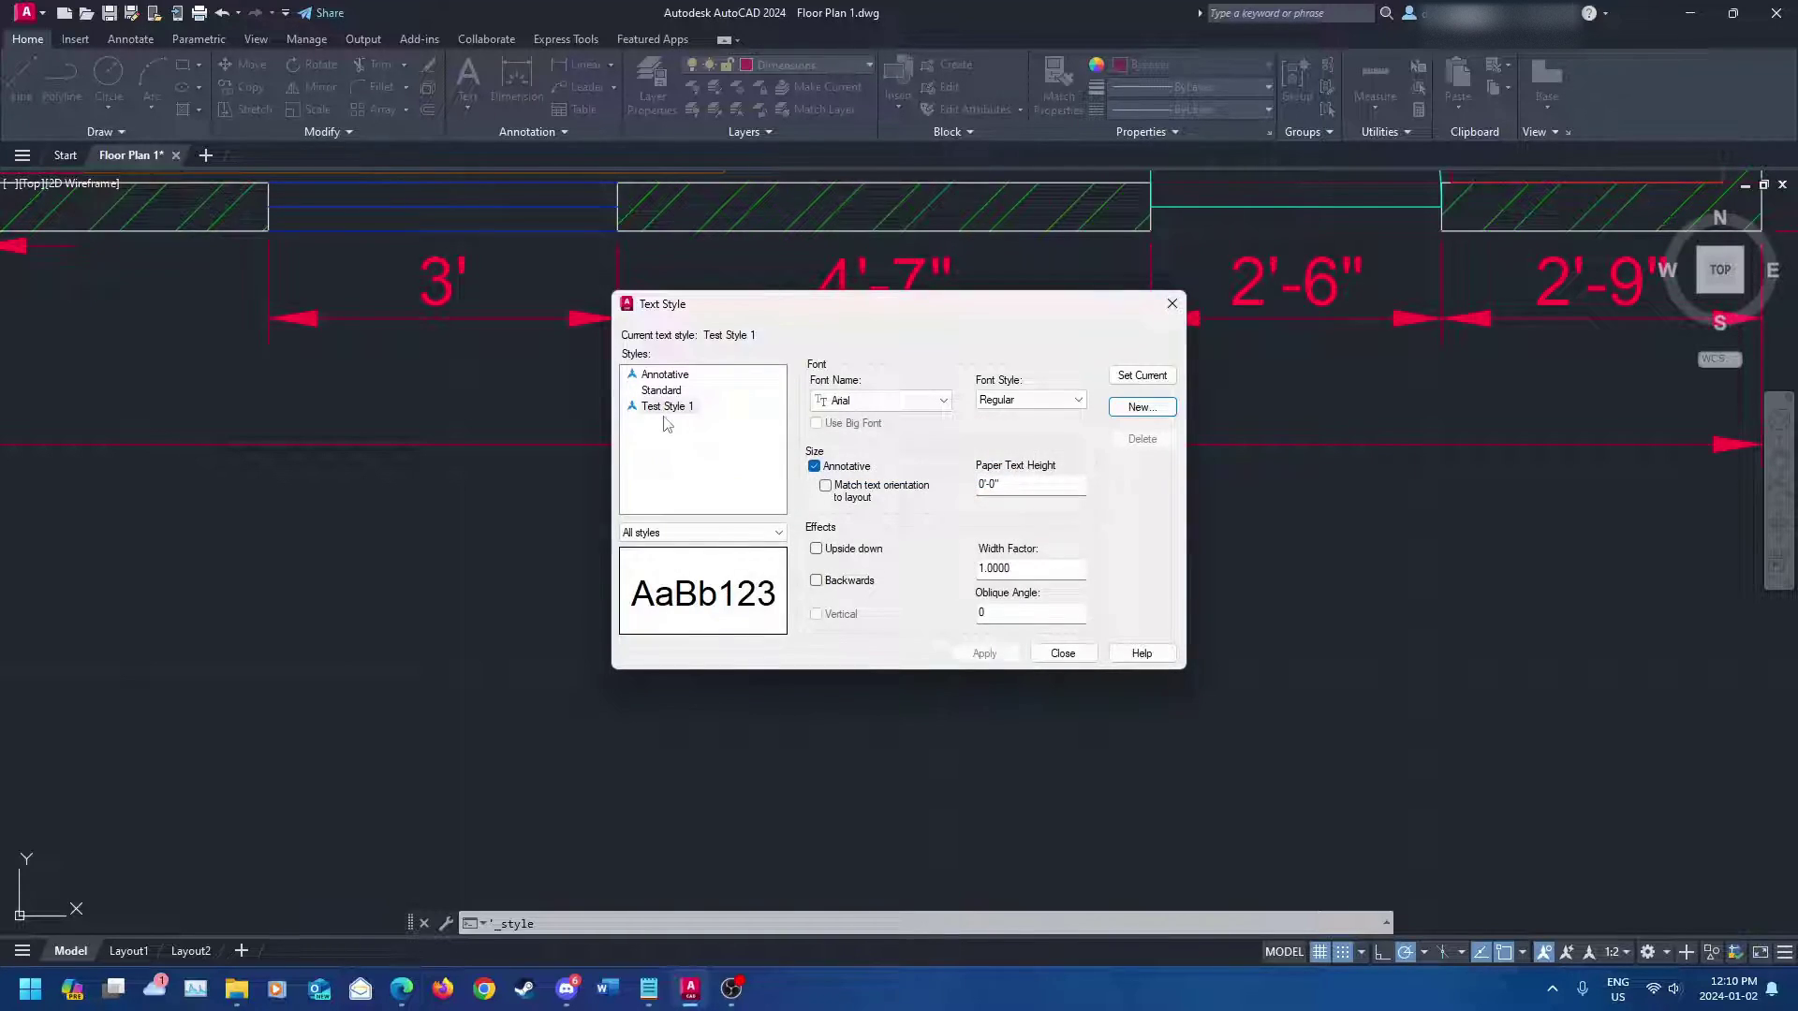
- Set the font style of Test Style 1 to Bold Italic, trying the other font style options on the way
{"action": "left_click", "coordinate": [1009, 401]}
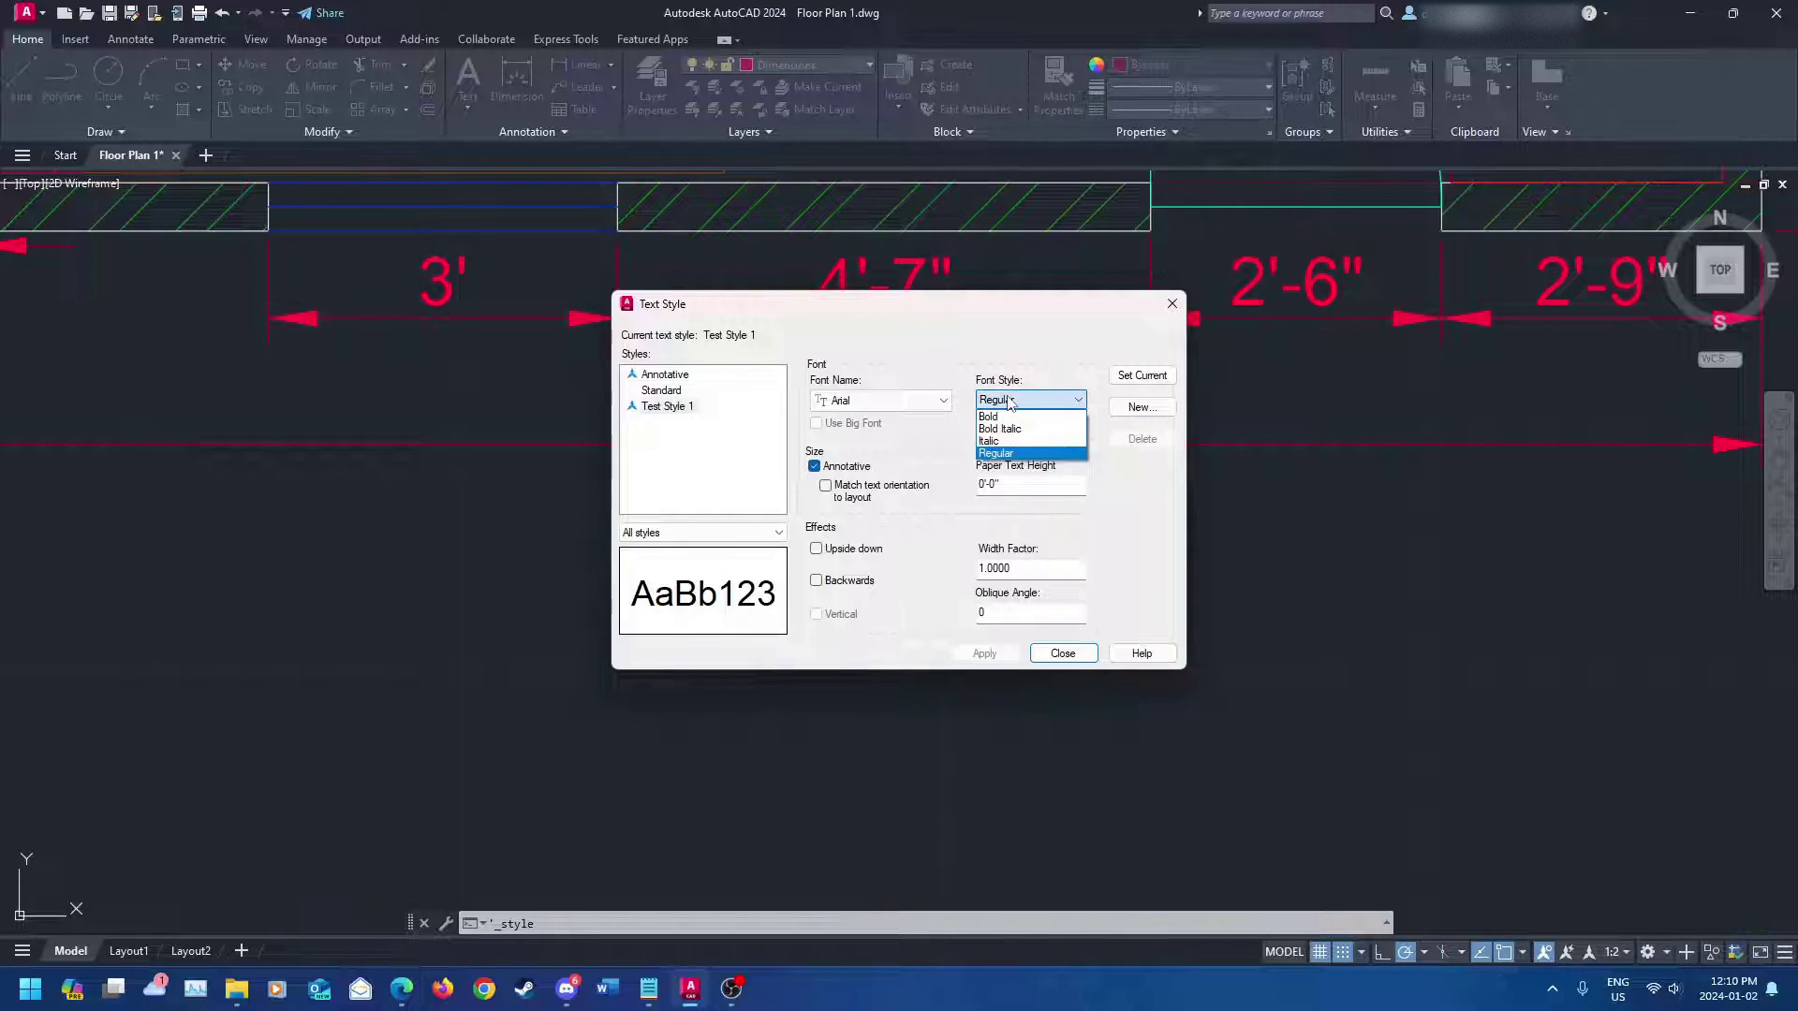
{"action": "left_click", "coordinate": [1030, 441]}
{"action": "left_click", "coordinate": [1025, 400]}
{"action": "left_click", "coordinate": [1030, 426]}
{"action": "left_click", "coordinate": [1033, 403]}
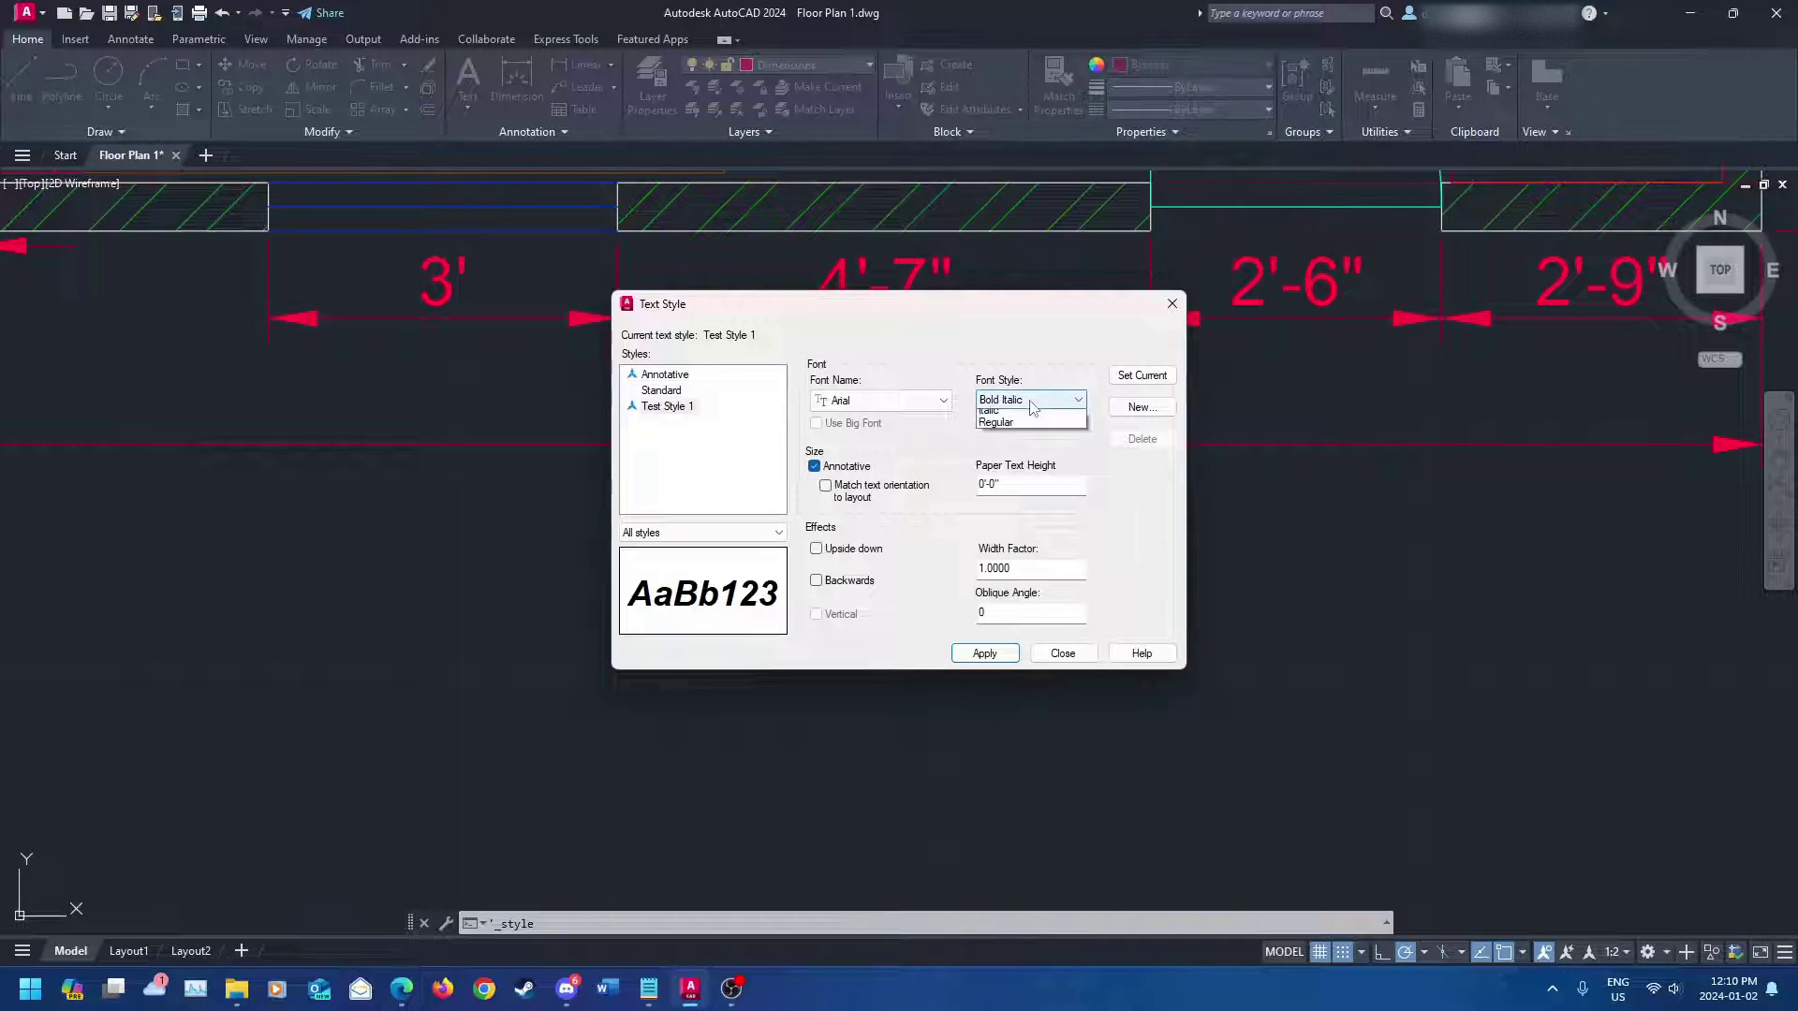
{"action": "left_click", "coordinate": [1029, 413]}
{"action": "left_click", "coordinate": [1030, 400]}
{"action": "left_click", "coordinate": [1041, 427]}
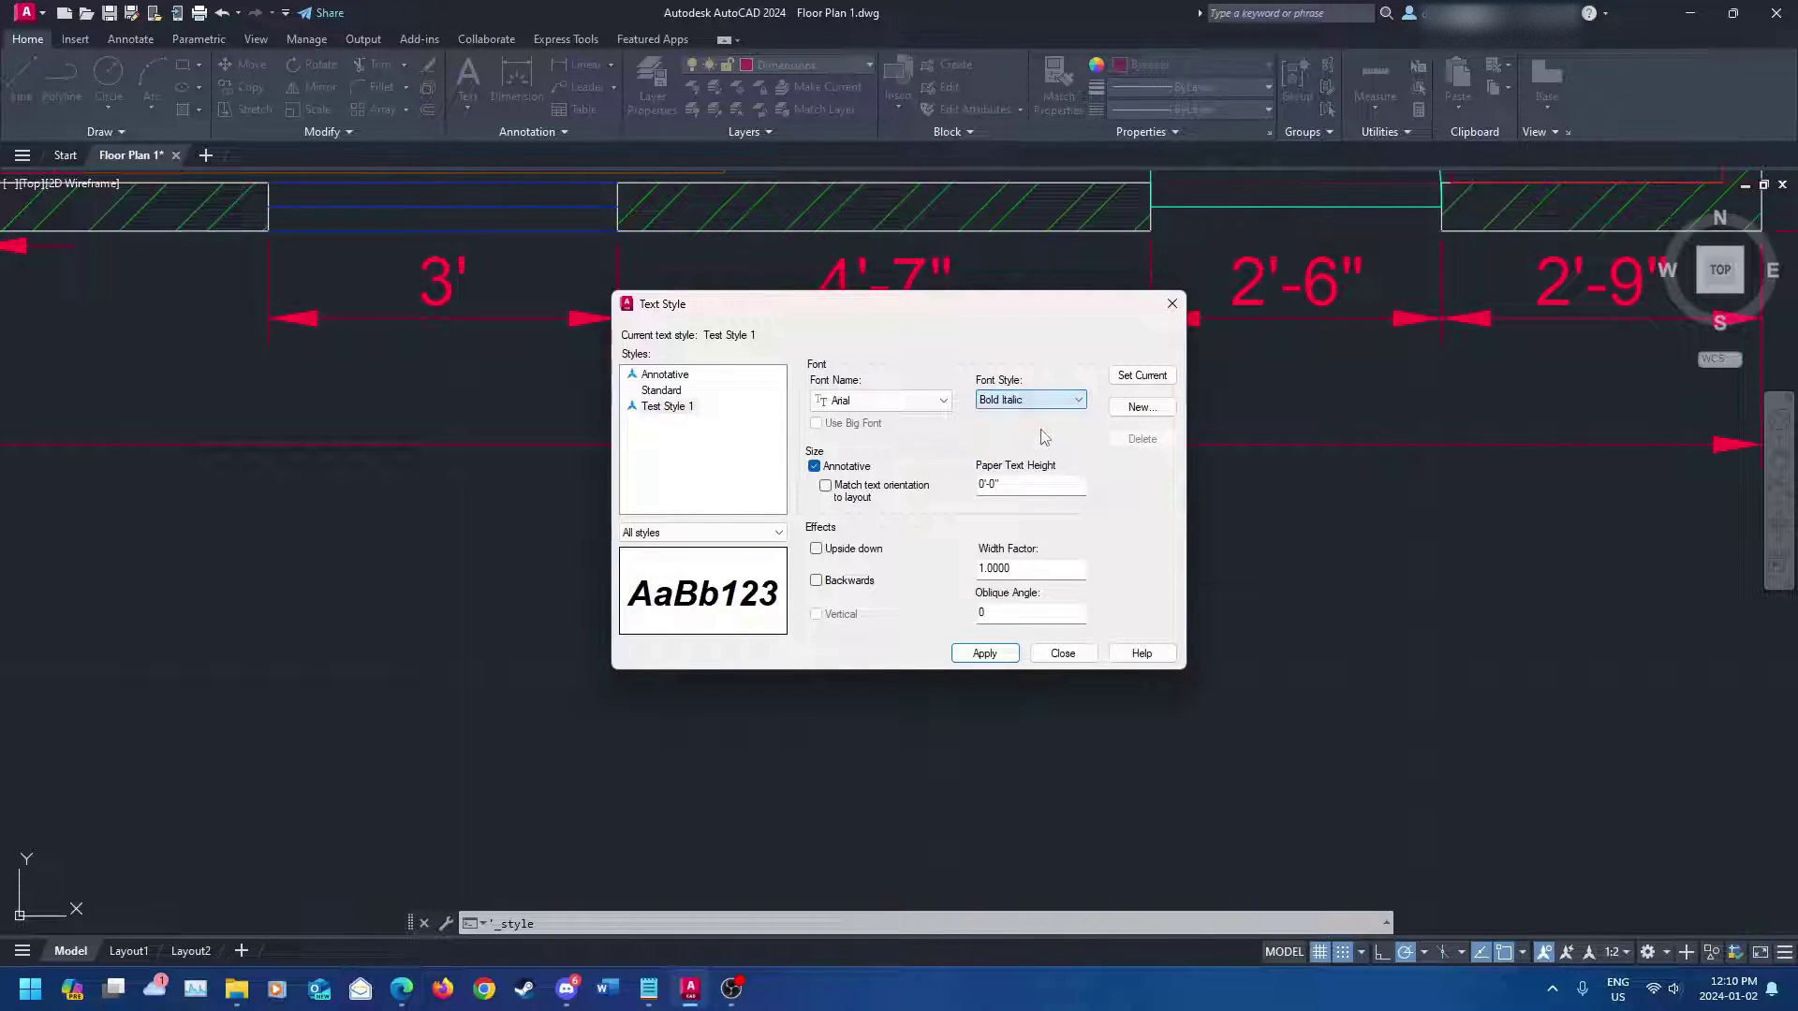
- Make Test Style 1 non-annotative, set its text height to 6" and apply the changes
{"action": "left_click", "coordinate": [814, 466]}
{"action": "left_click", "coordinate": [814, 466]}
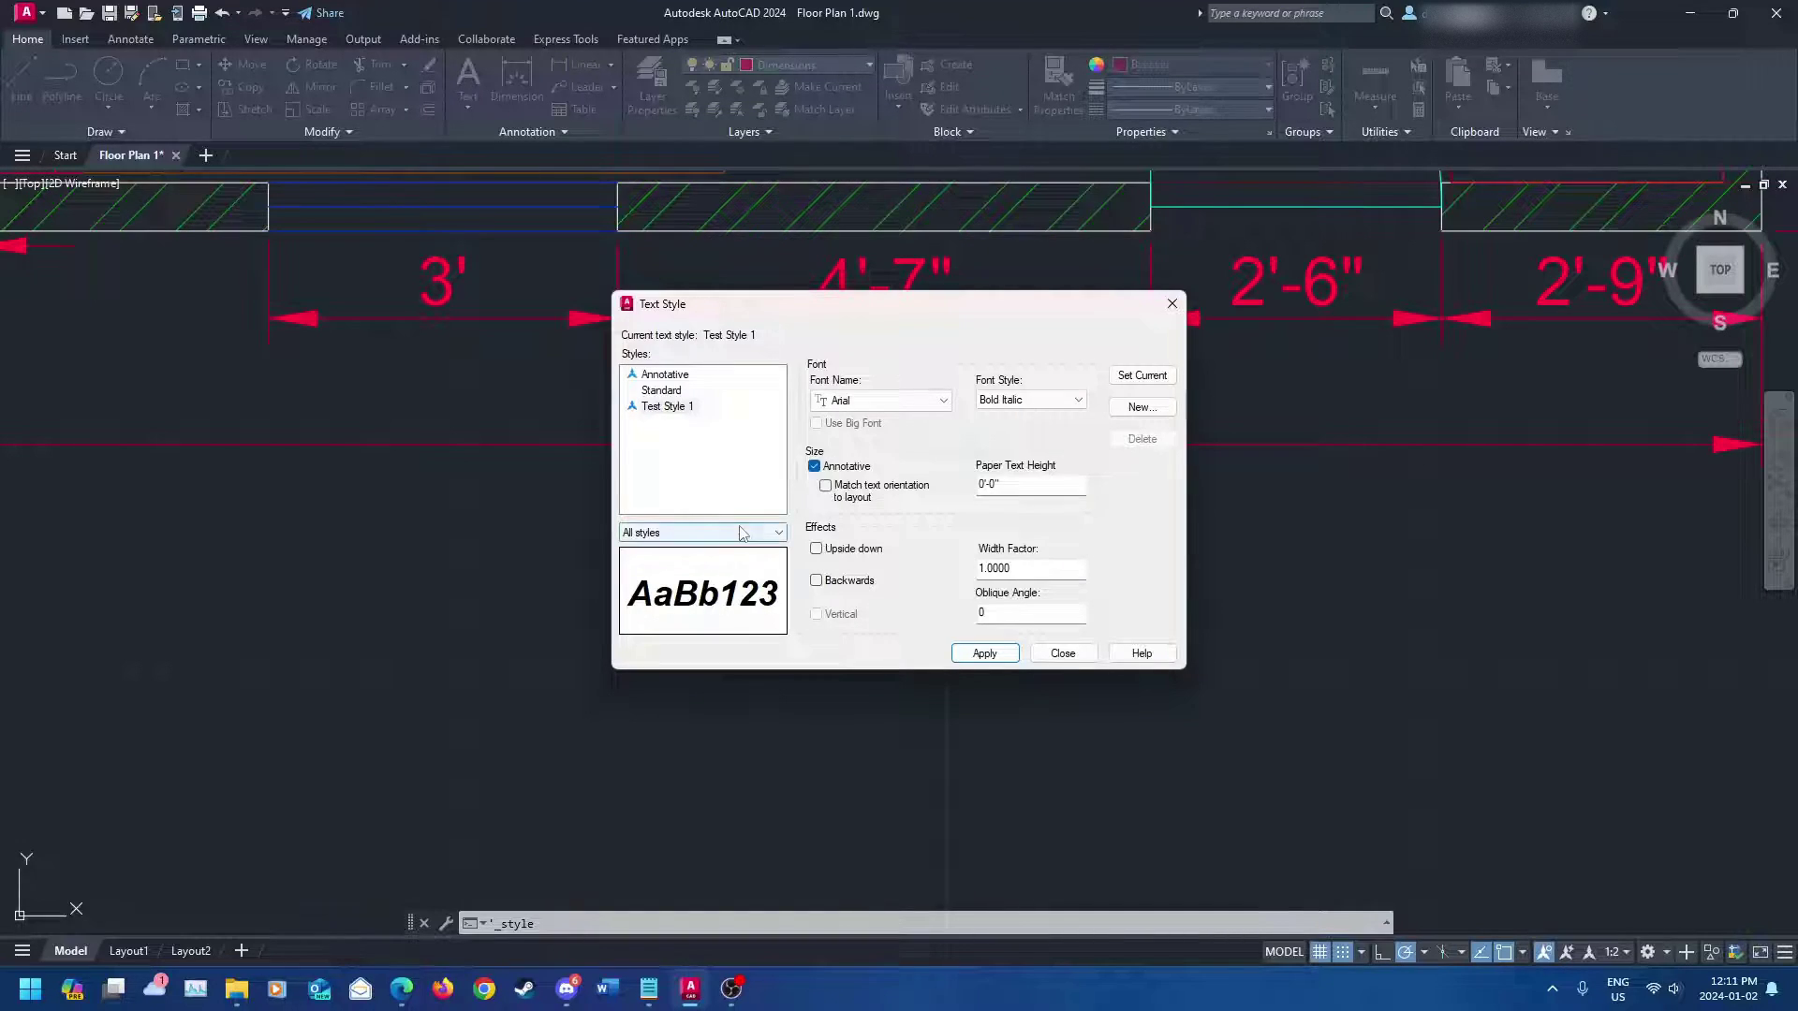
{"action": "left_click", "coordinate": [814, 466]}
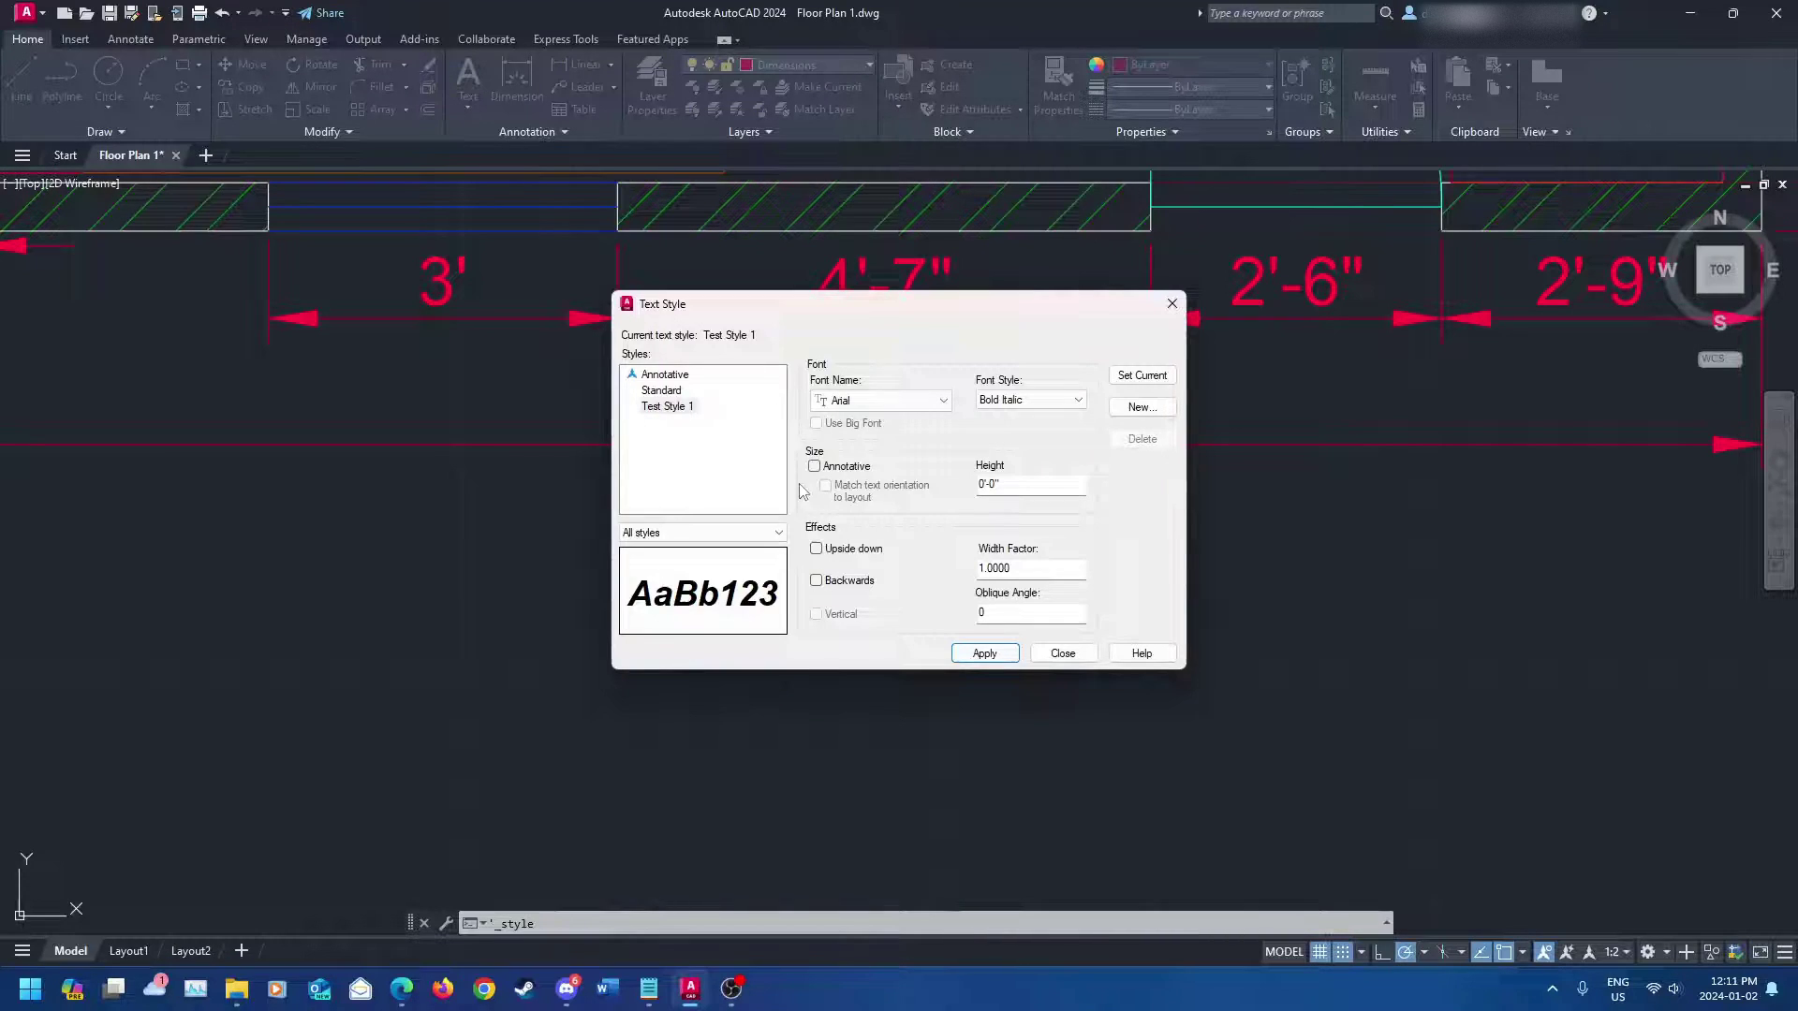
{"action": "left_click", "coordinate": [814, 468]}
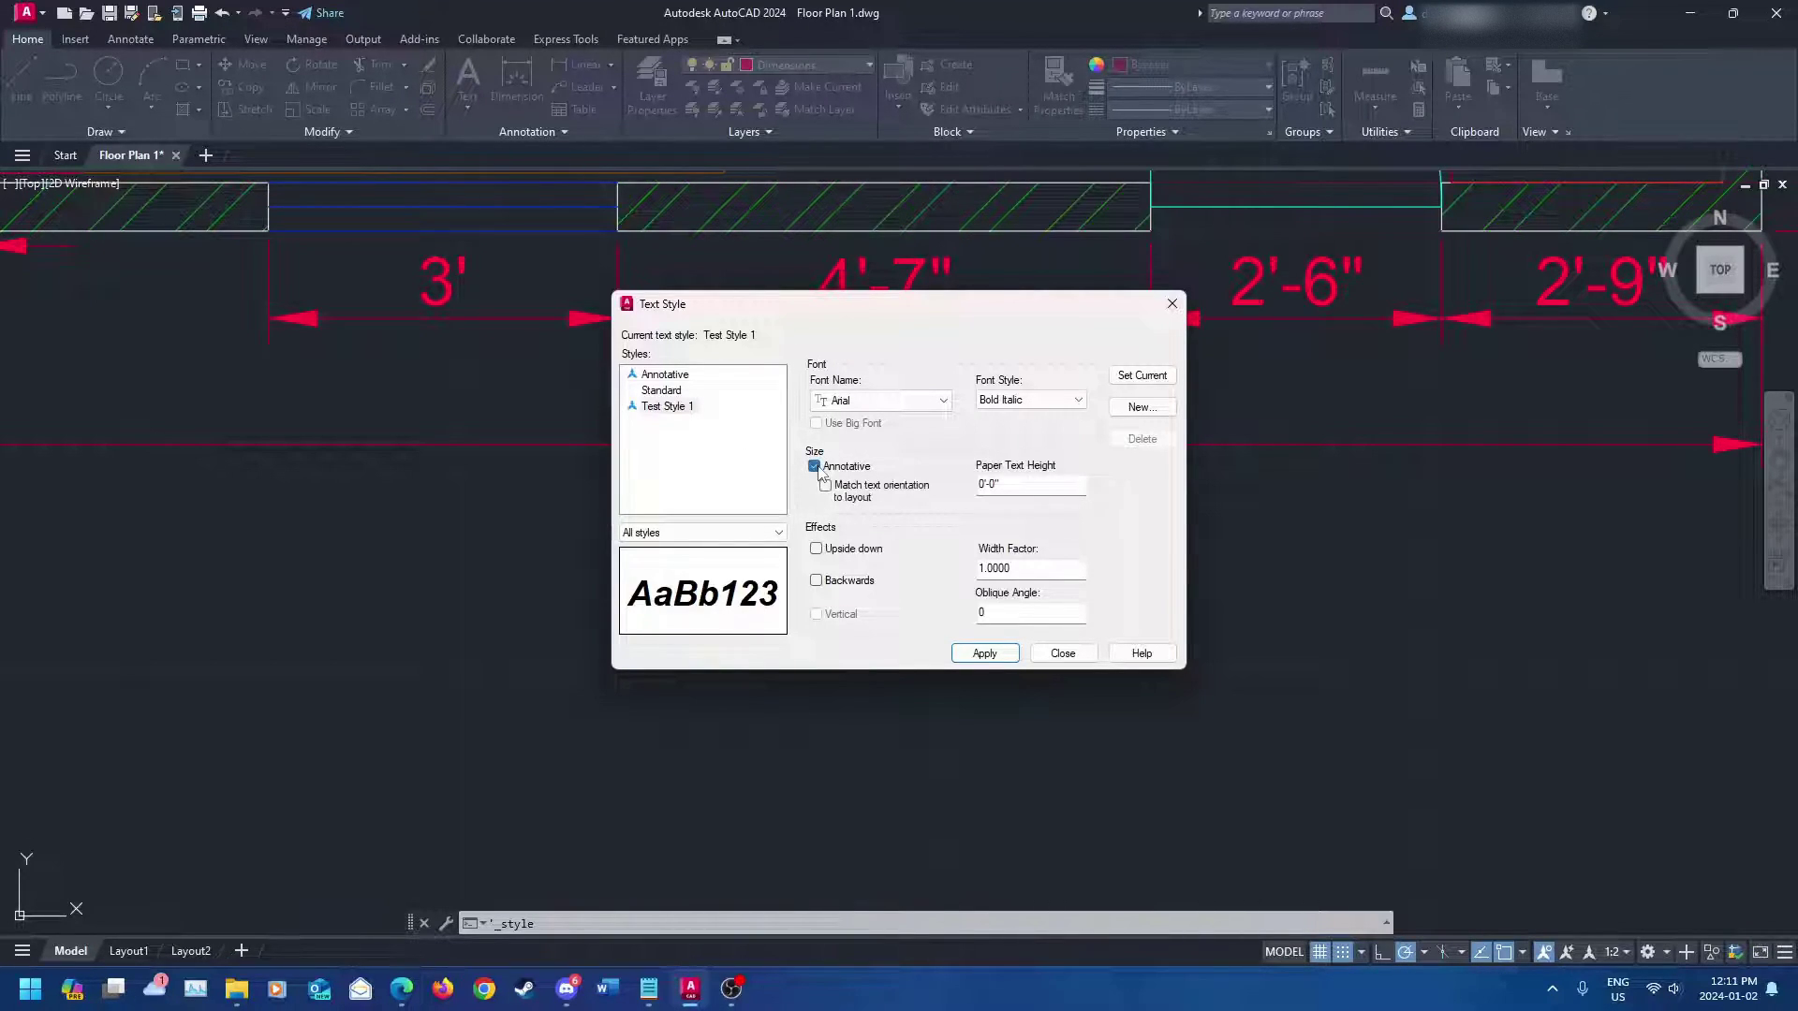
{"action": "left_click", "coordinate": [815, 467]}
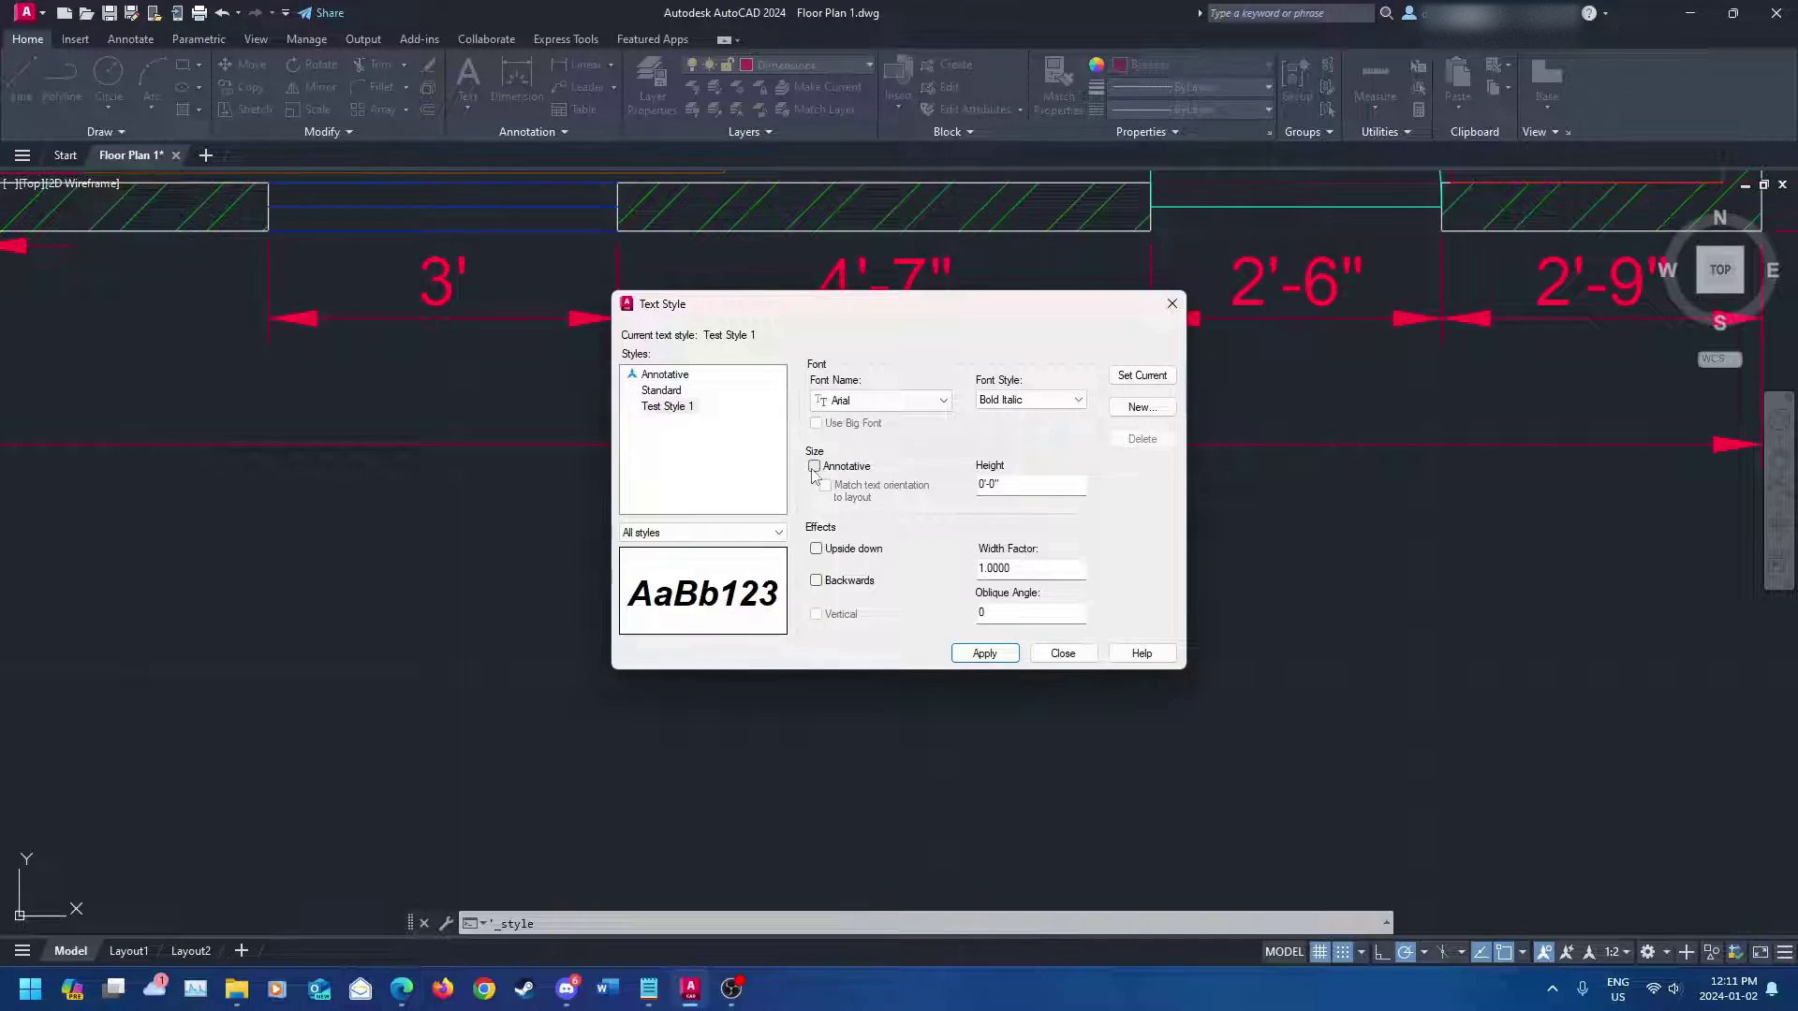
{"action": "left_click", "coordinate": [981, 484]}
{"action": "key", "text": "Delete"}
{"action": "key", "text": "Return"}
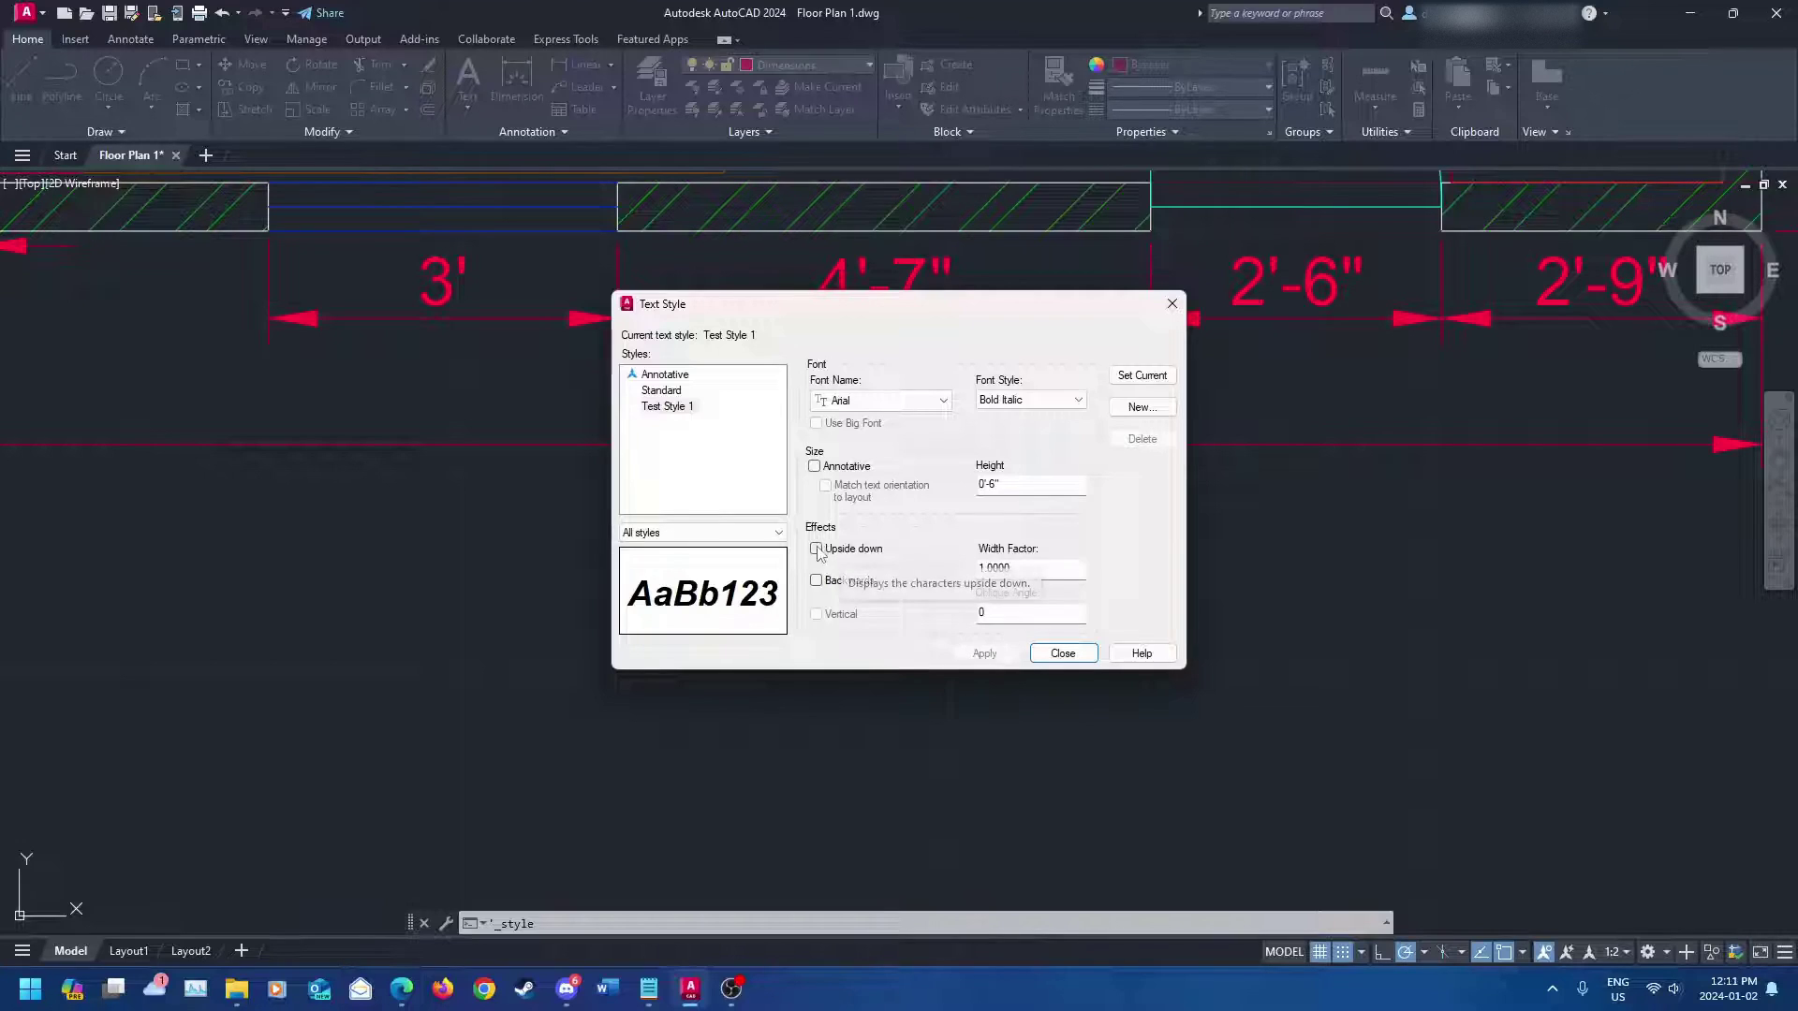
- Try the Upside down and Backwards effects on Test Style 1 and turn both off again
{"action": "left_click", "coordinate": [854, 549]}
{"action": "left_click", "coordinate": [815, 581]}
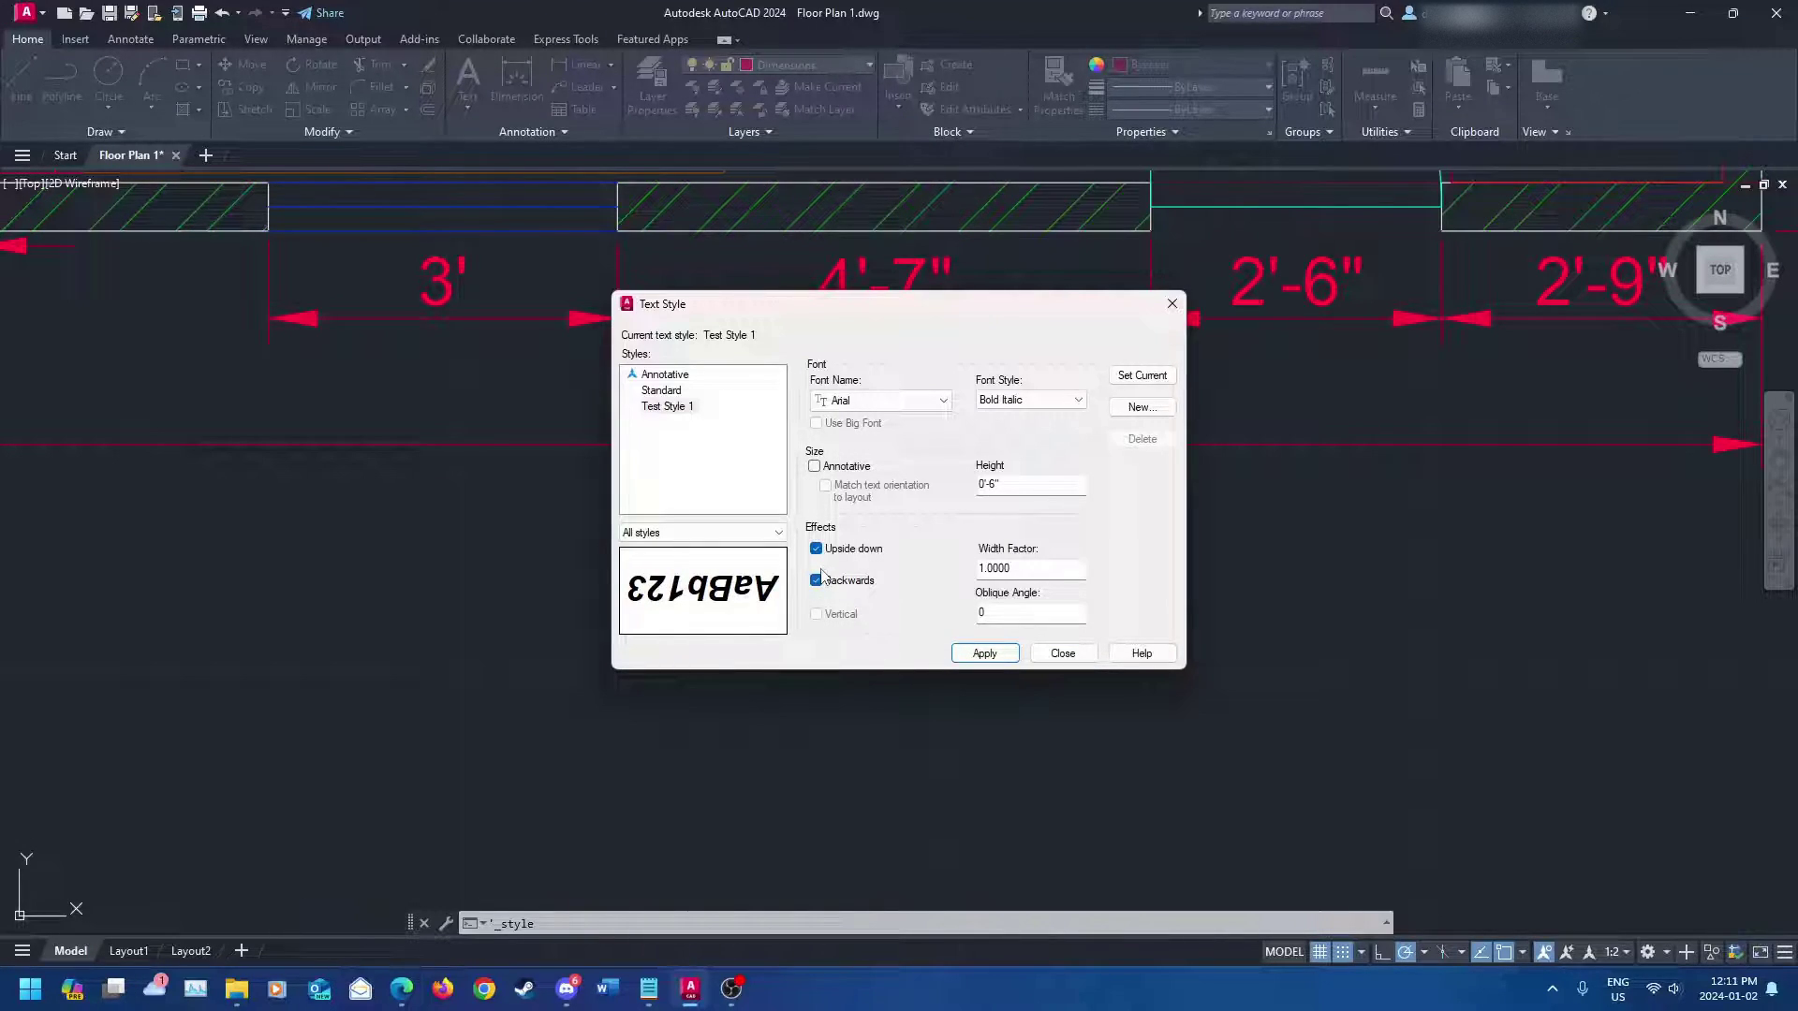
{"action": "left_click", "coordinate": [816, 581]}
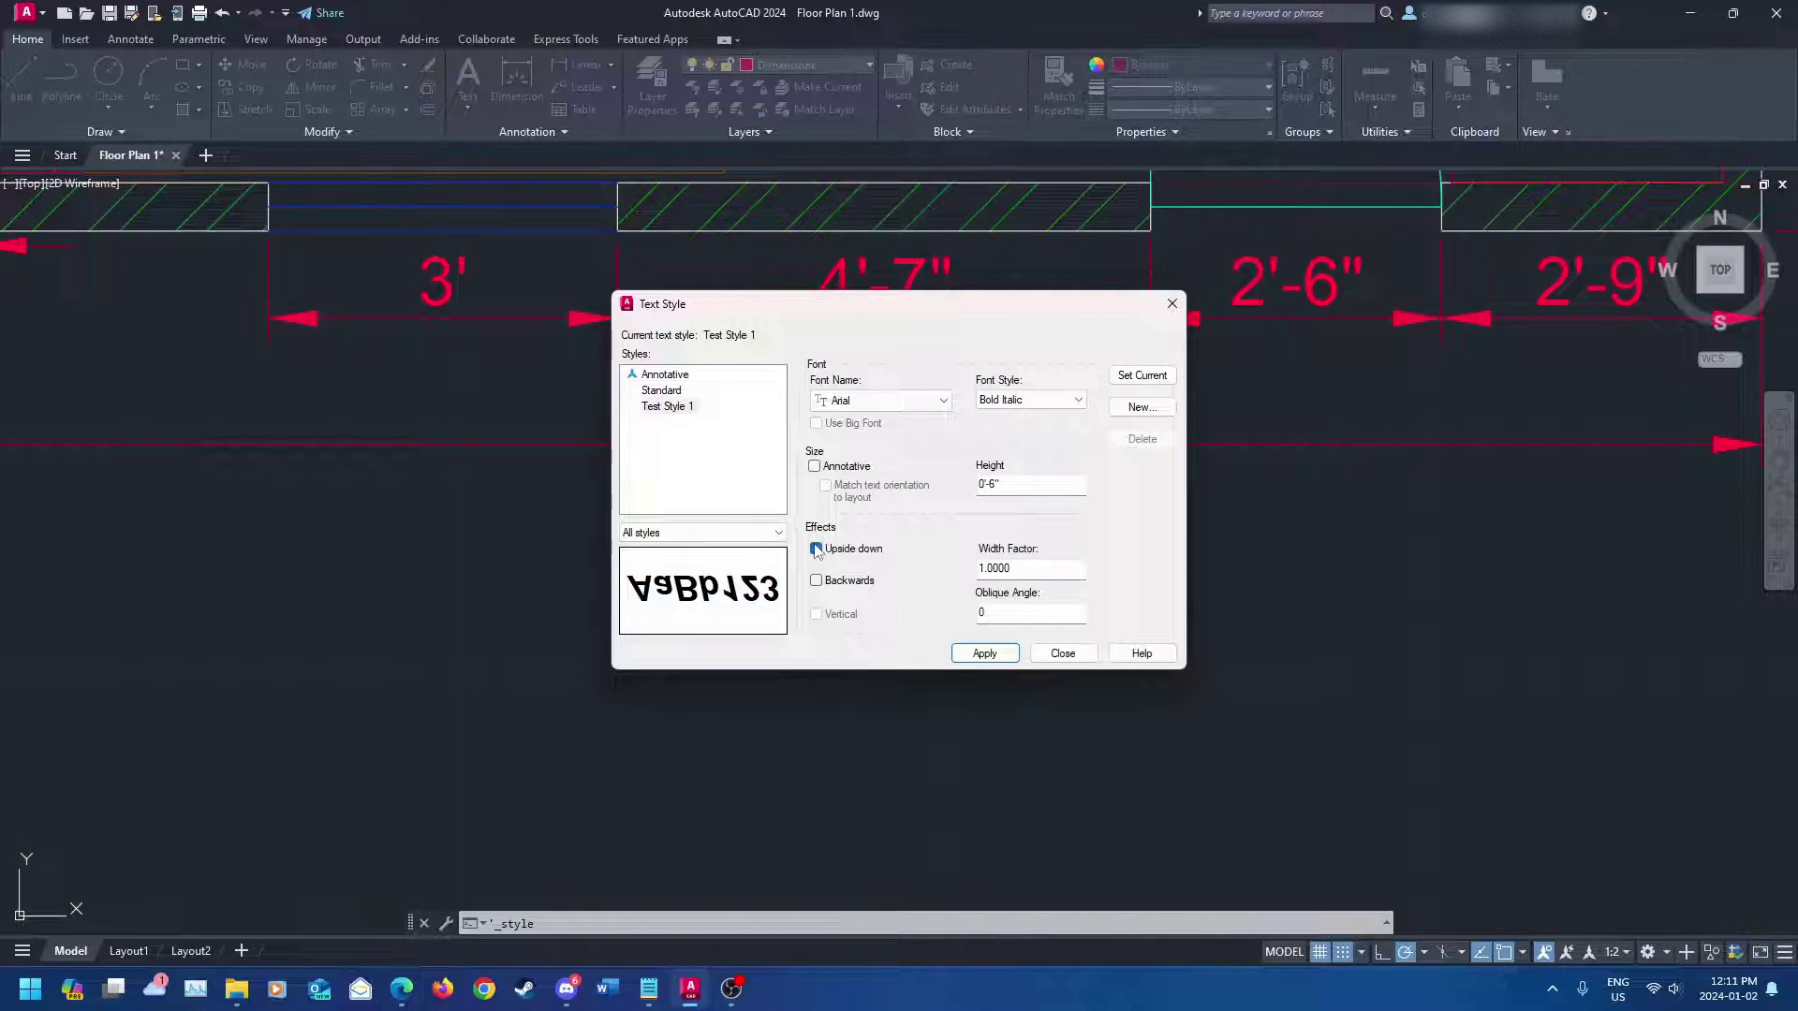
{"action": "left_click", "coordinate": [816, 551]}
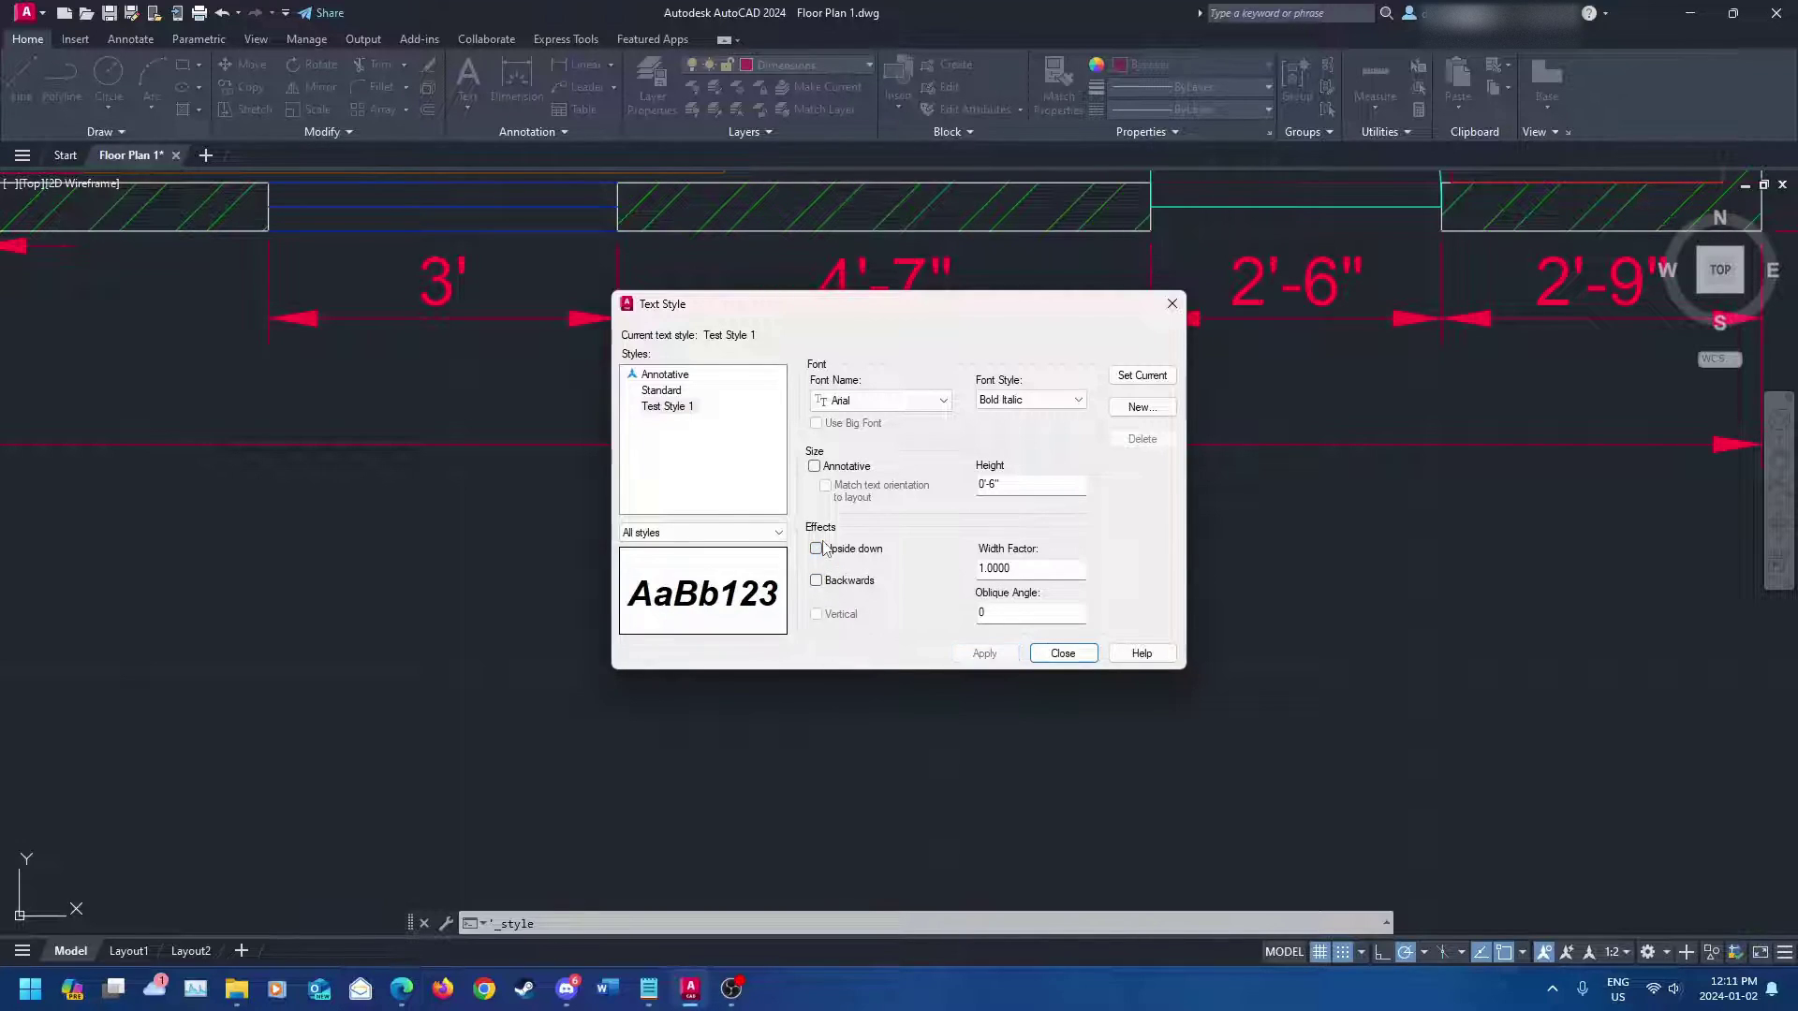
- Try a width factor of 2 for Test Style 1 and return it to 1
{"action": "left_click", "coordinate": [983, 570]}
{"action": "type", "text": "2"}
{"action": "type", "text": "1"}
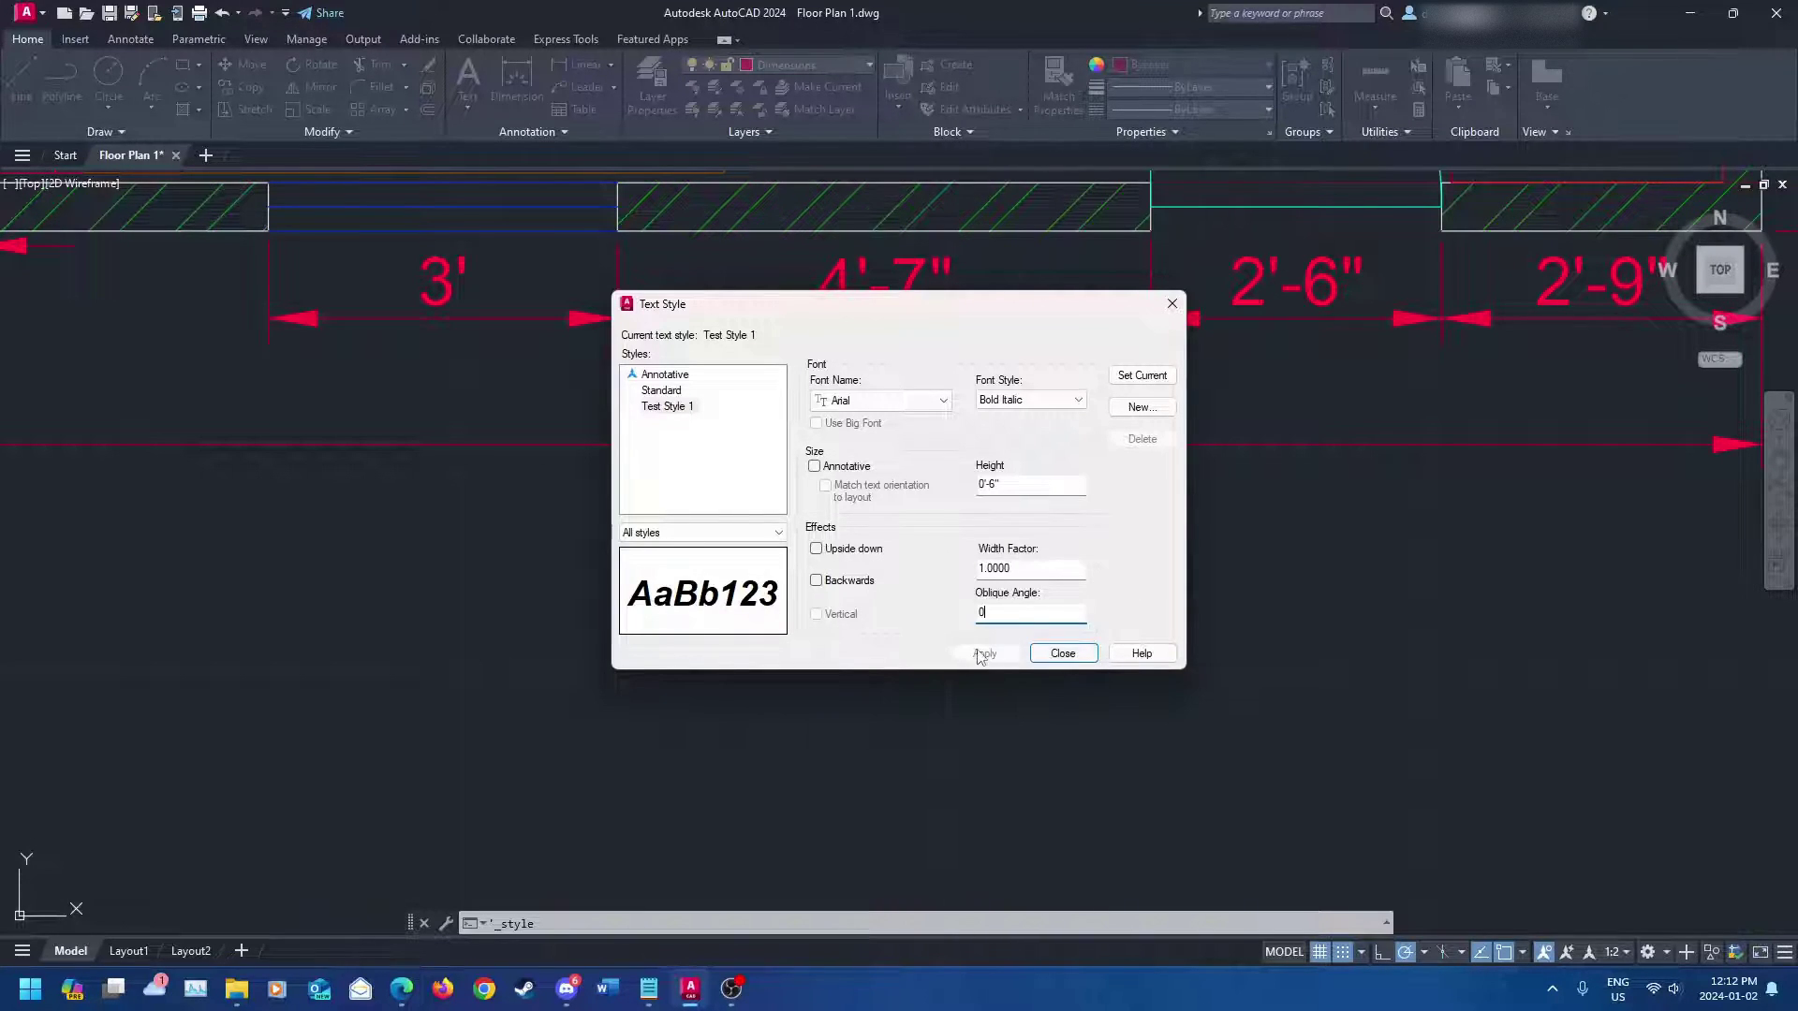
- Close the text style settings and choose Test Style 1 as the text style for new annotations
{"action": "left_click", "coordinate": [1048, 568]}
{"action": "left_click", "coordinate": [1062, 652]}
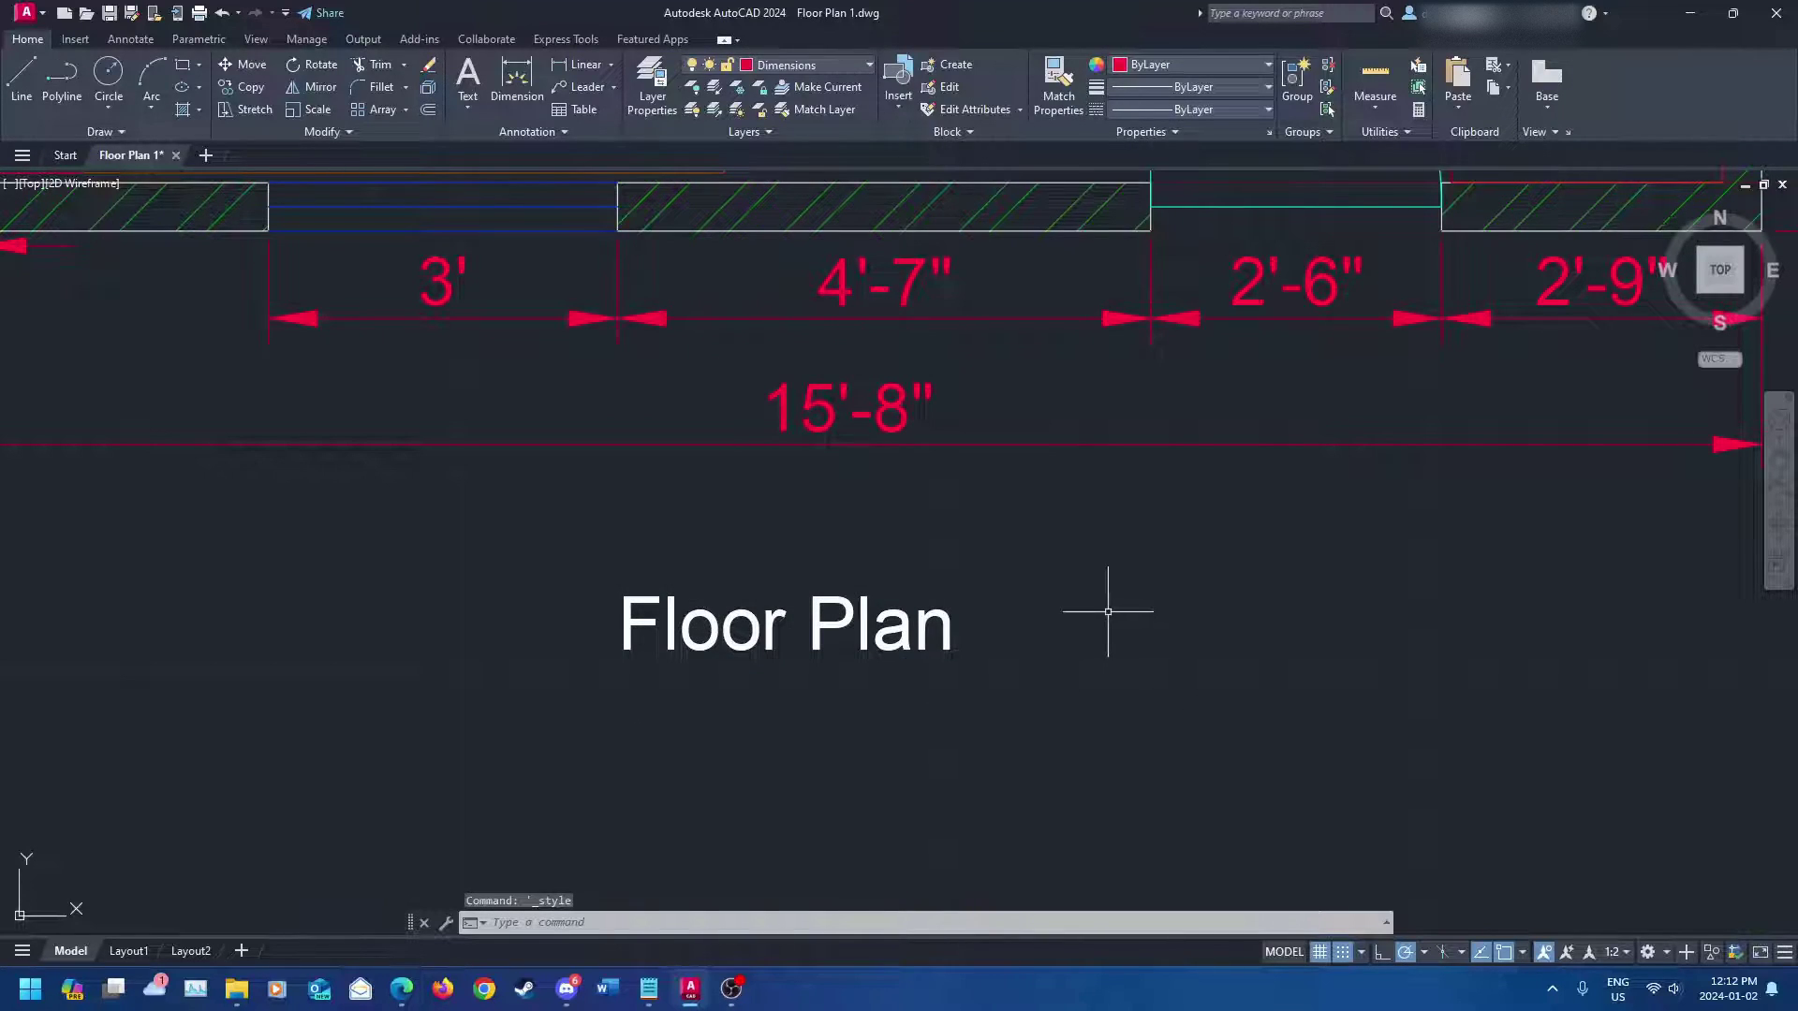
{"action": "scroll", "coordinate": [1108, 611], "scroll_direction": "down", "scroll_amount": 3}
{"action": "left_click", "coordinate": [559, 133]}
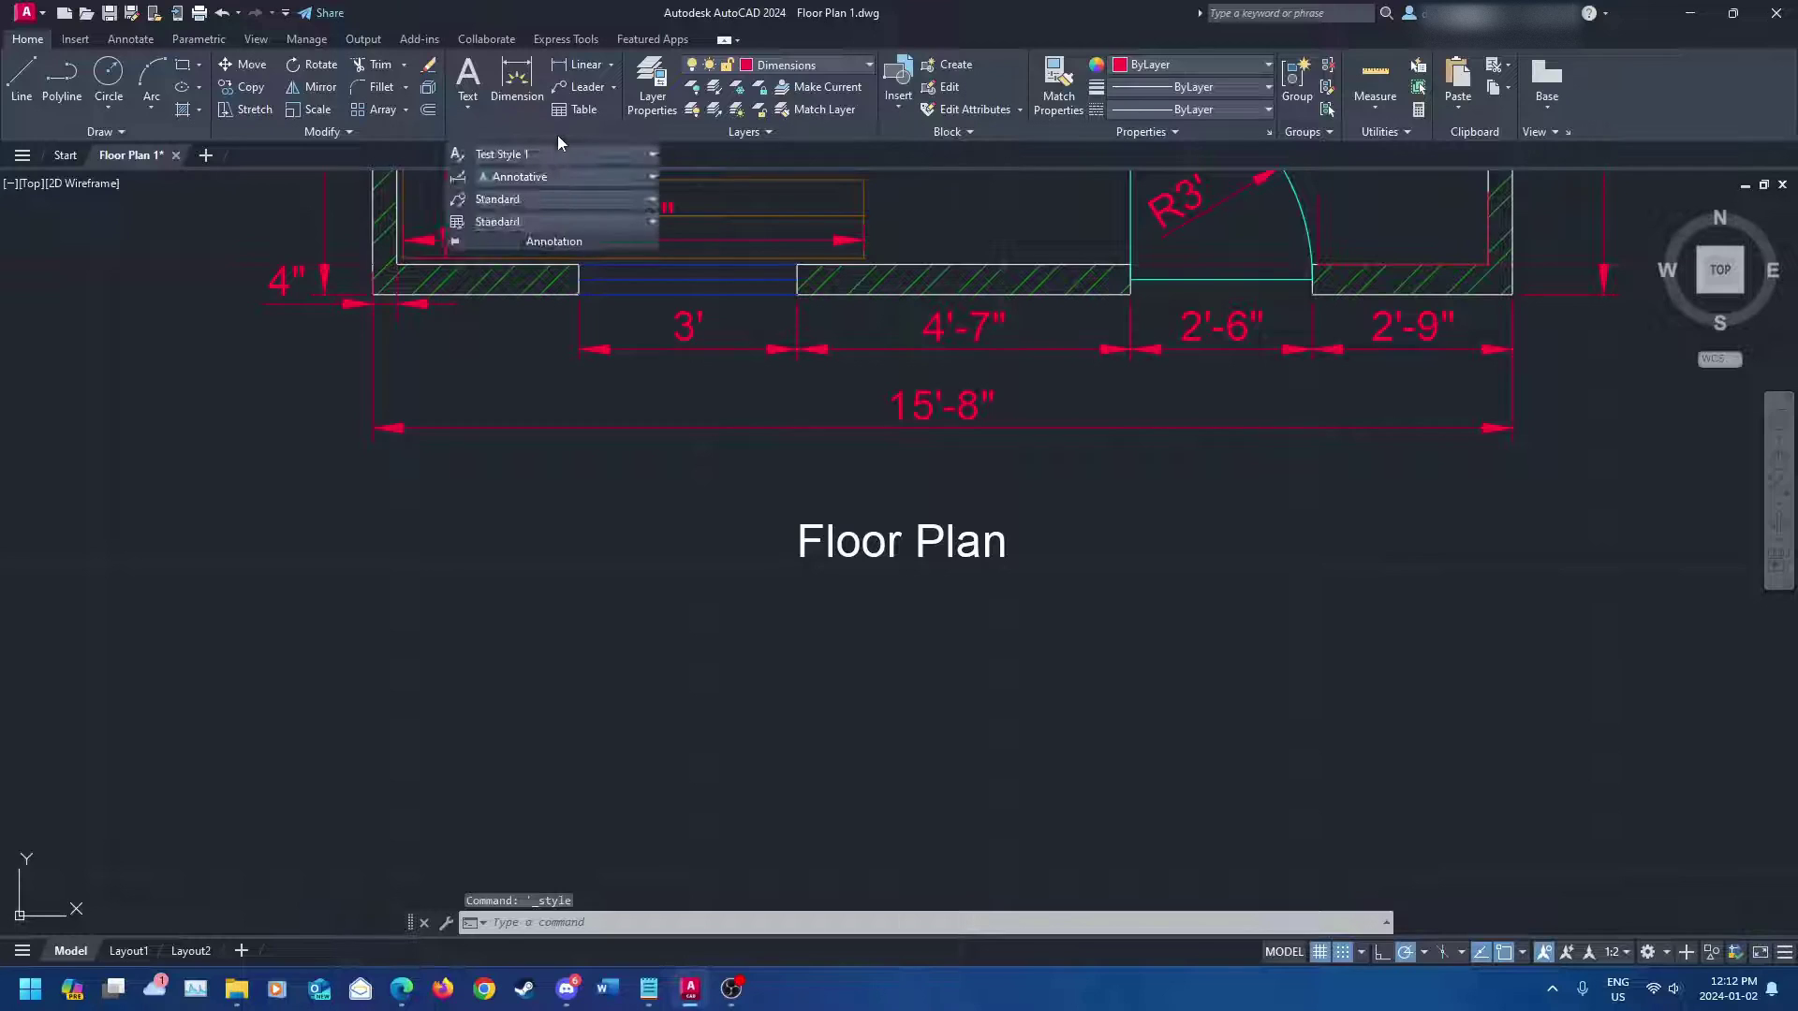
{"action": "left_click", "coordinate": [541, 154]}
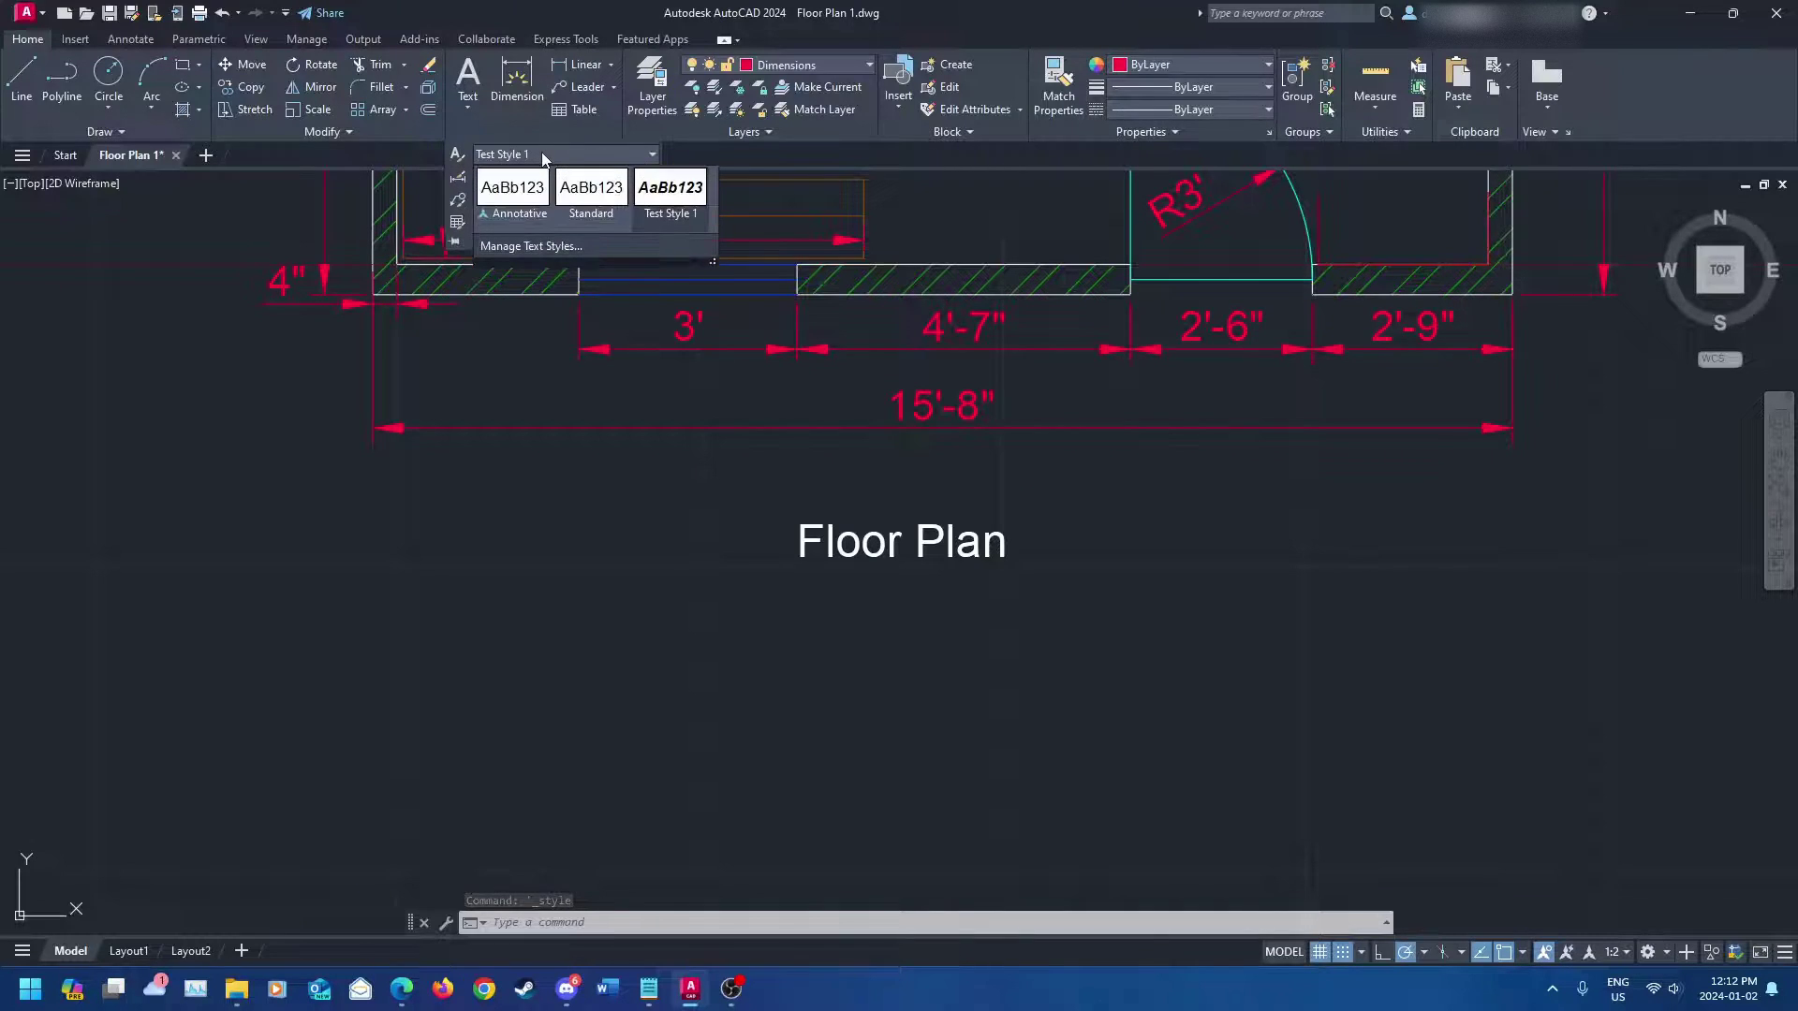
{"action": "left_click", "coordinate": [668, 190]}
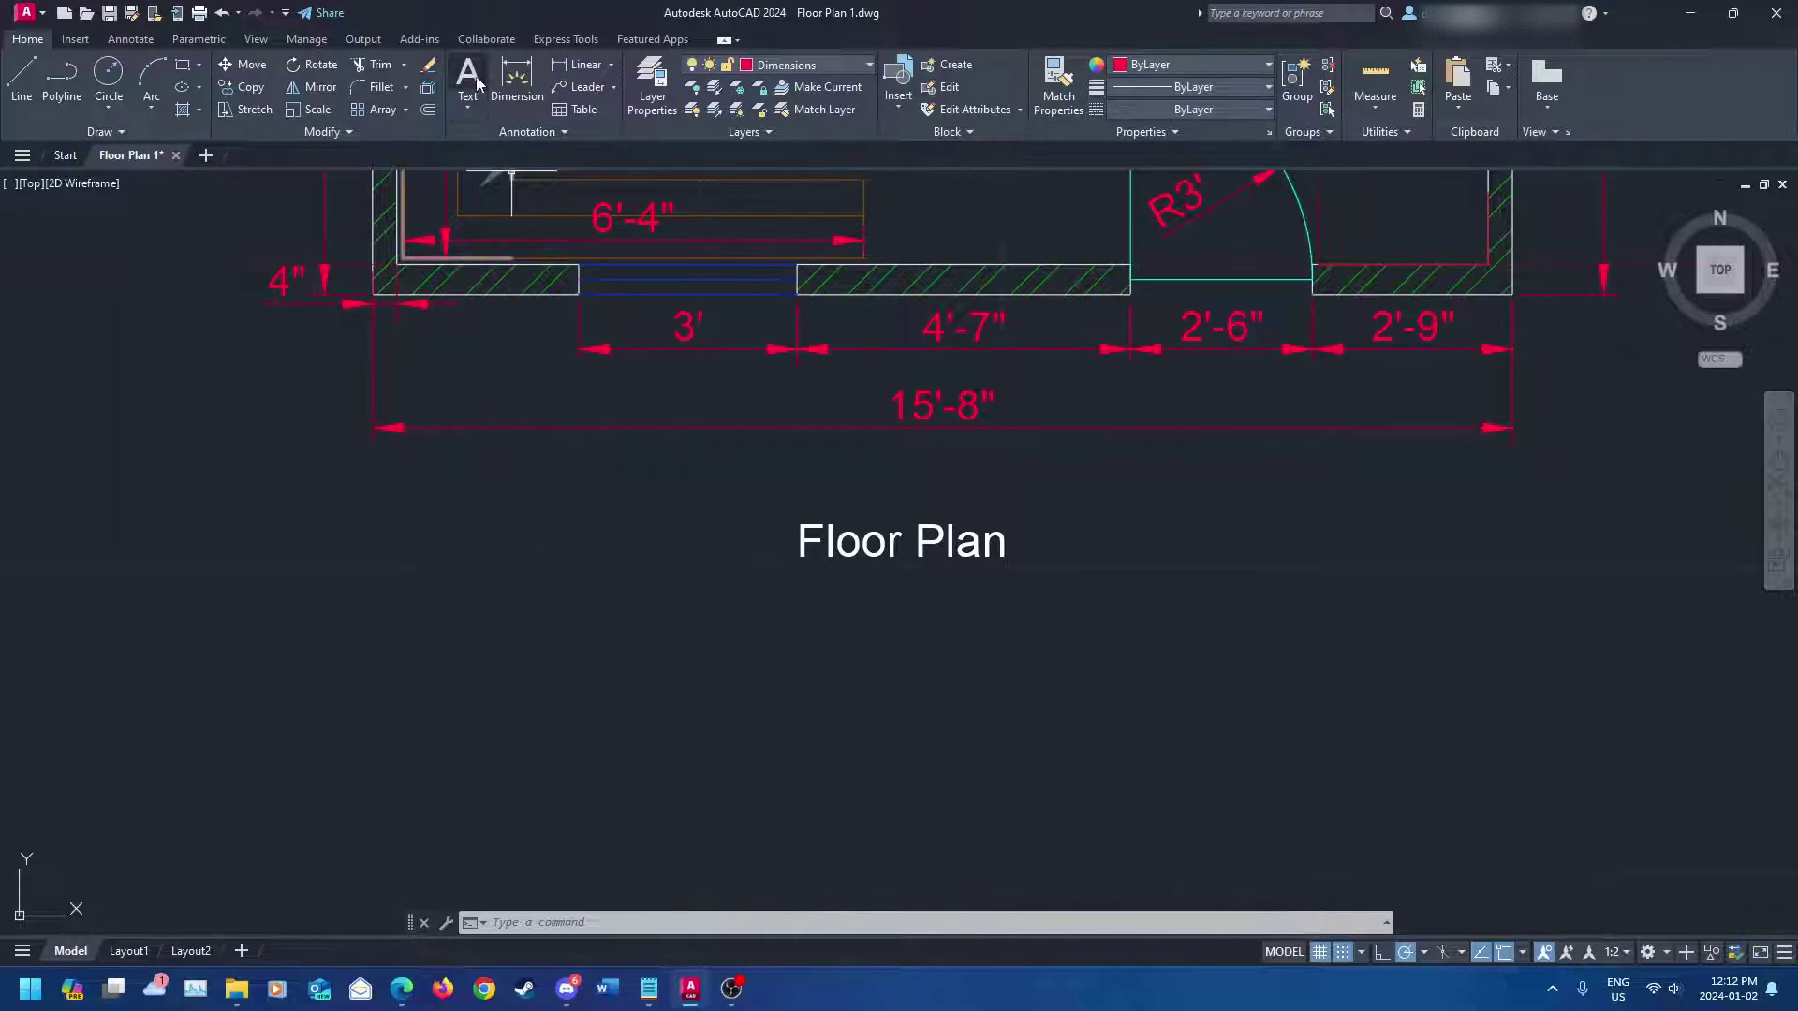
- Add multiline text reading "Test Style 1" beneath the Floor Plan title
{"action": "left_click", "coordinate": [473, 79]}
{"action": "left_click", "coordinate": [797, 629]}
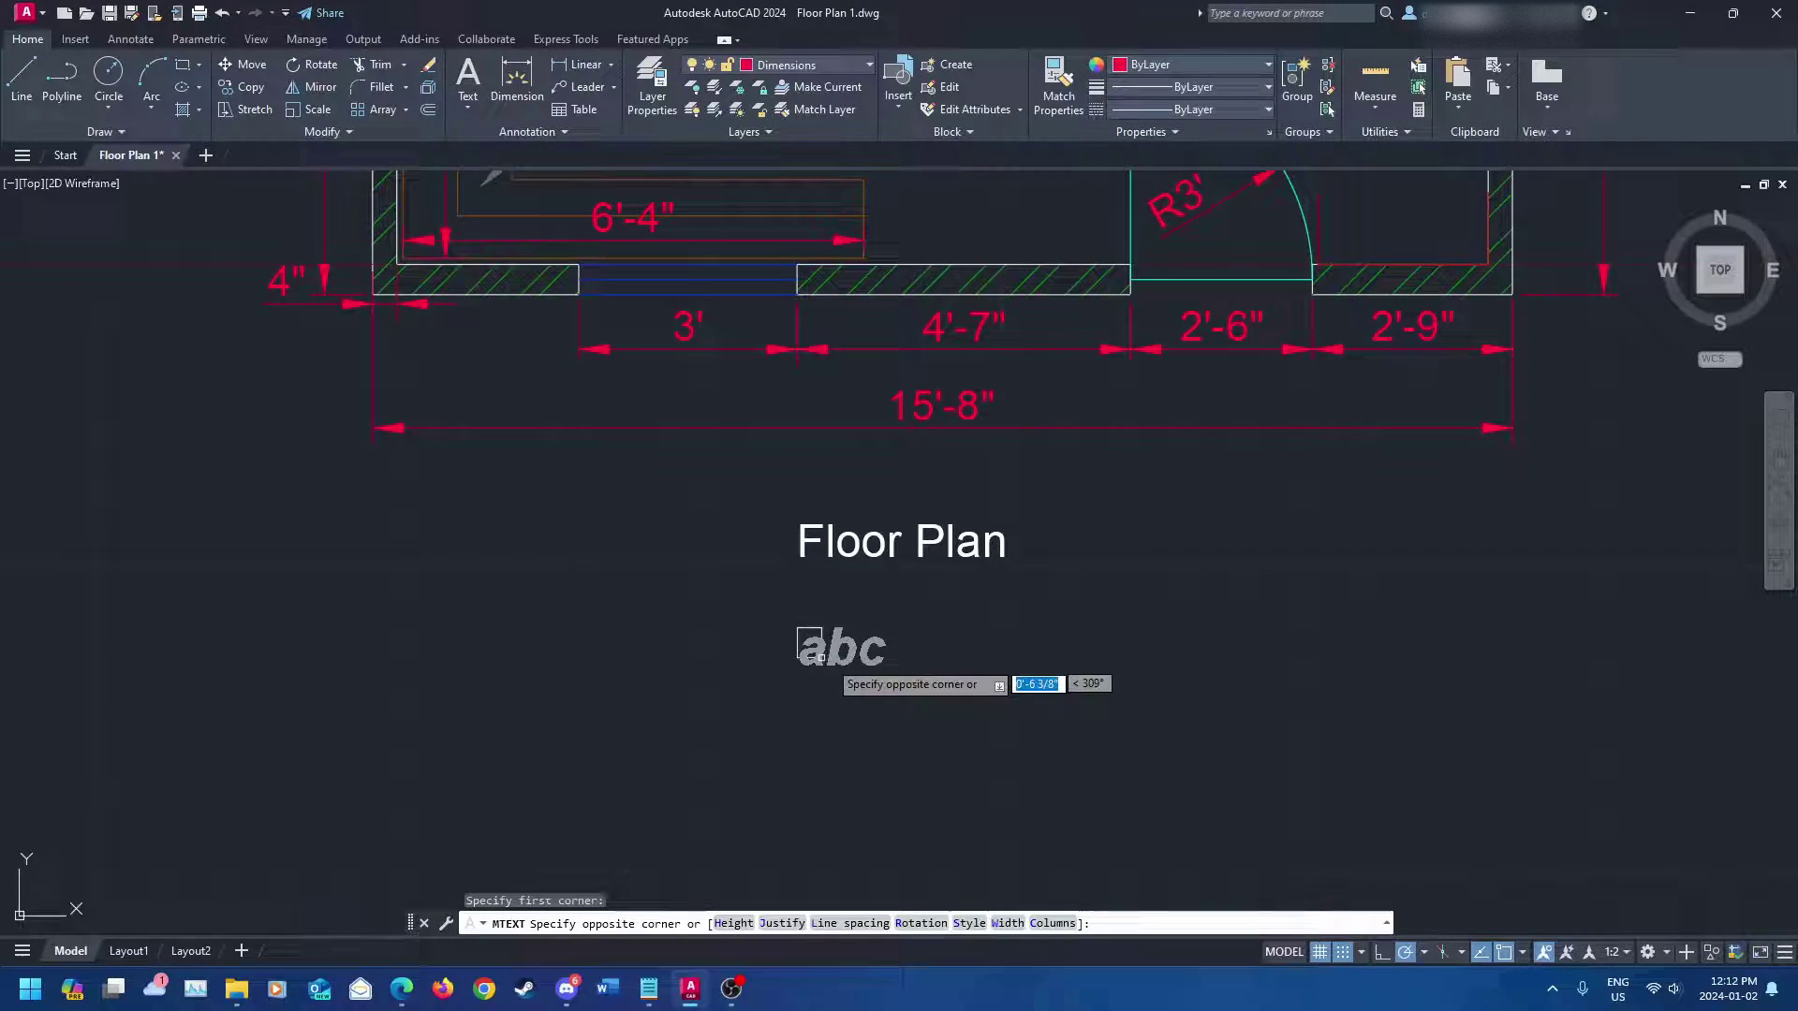
{"action": "left_click", "coordinate": [1252, 749]}
{"action": "type", "text": "Test St"}
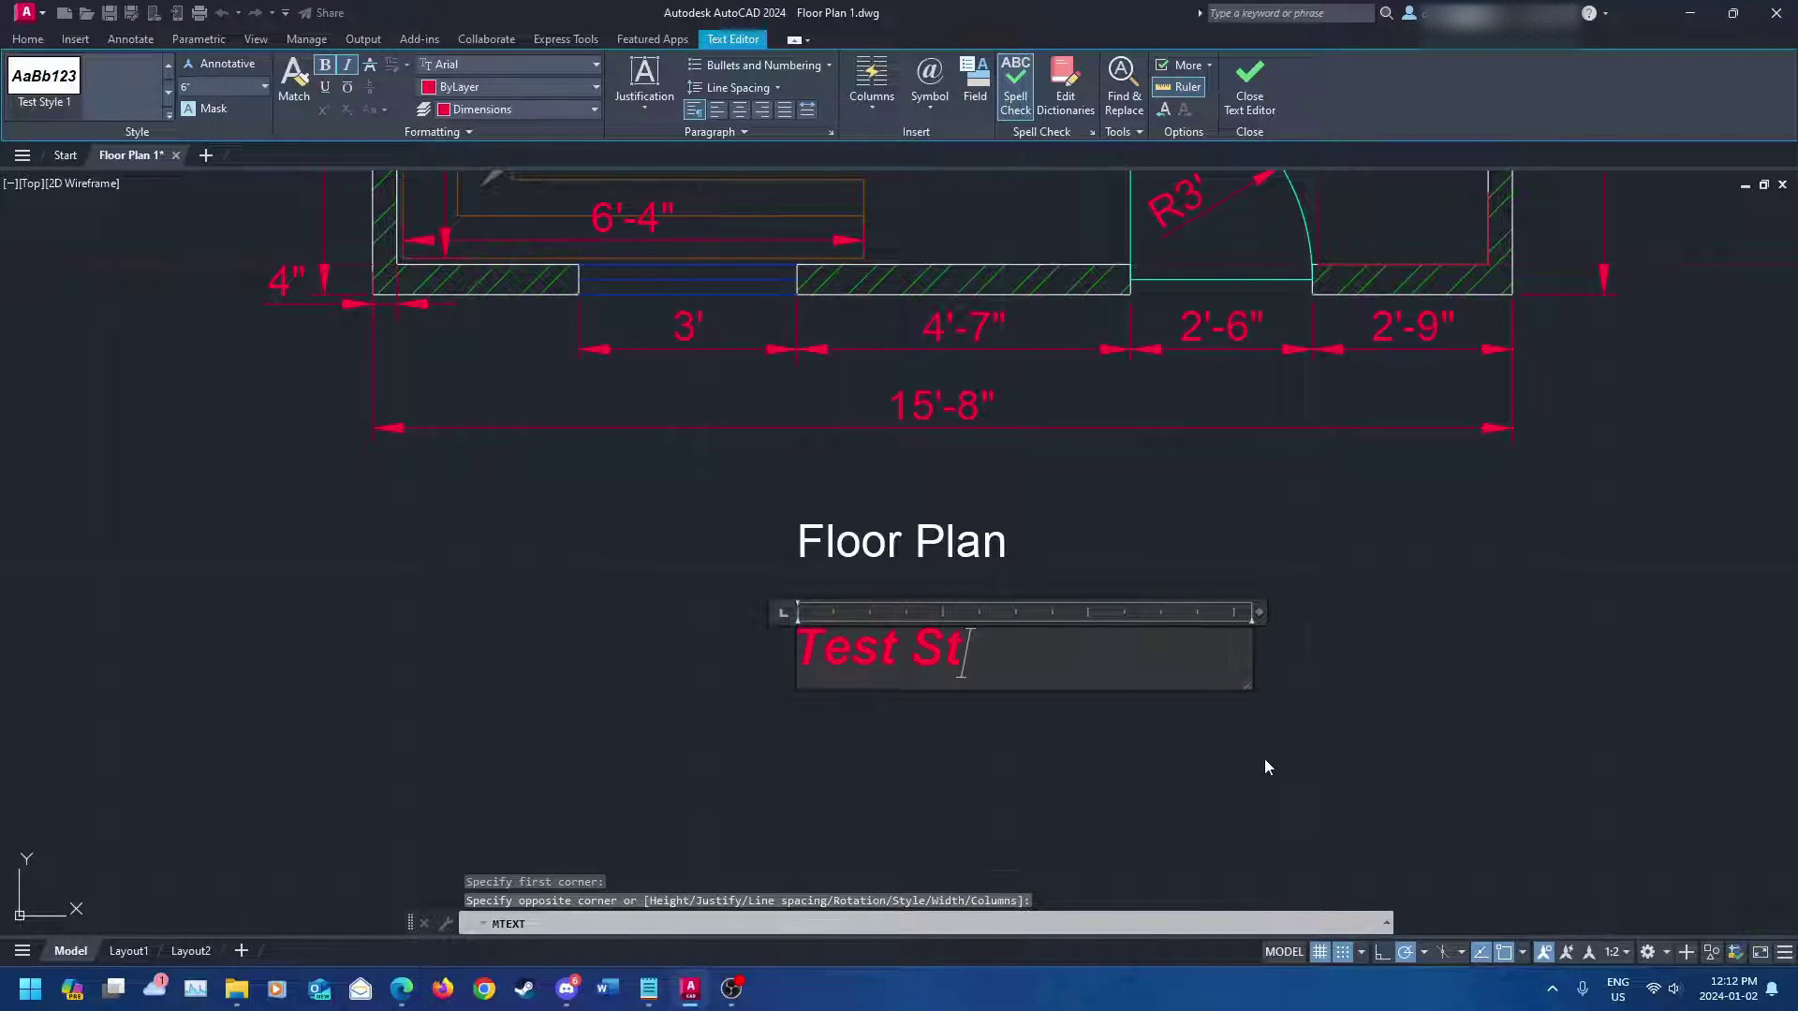
{"action": "type", "text": "yle 1"}
{"action": "left_click", "coordinate": [1249, 758]}
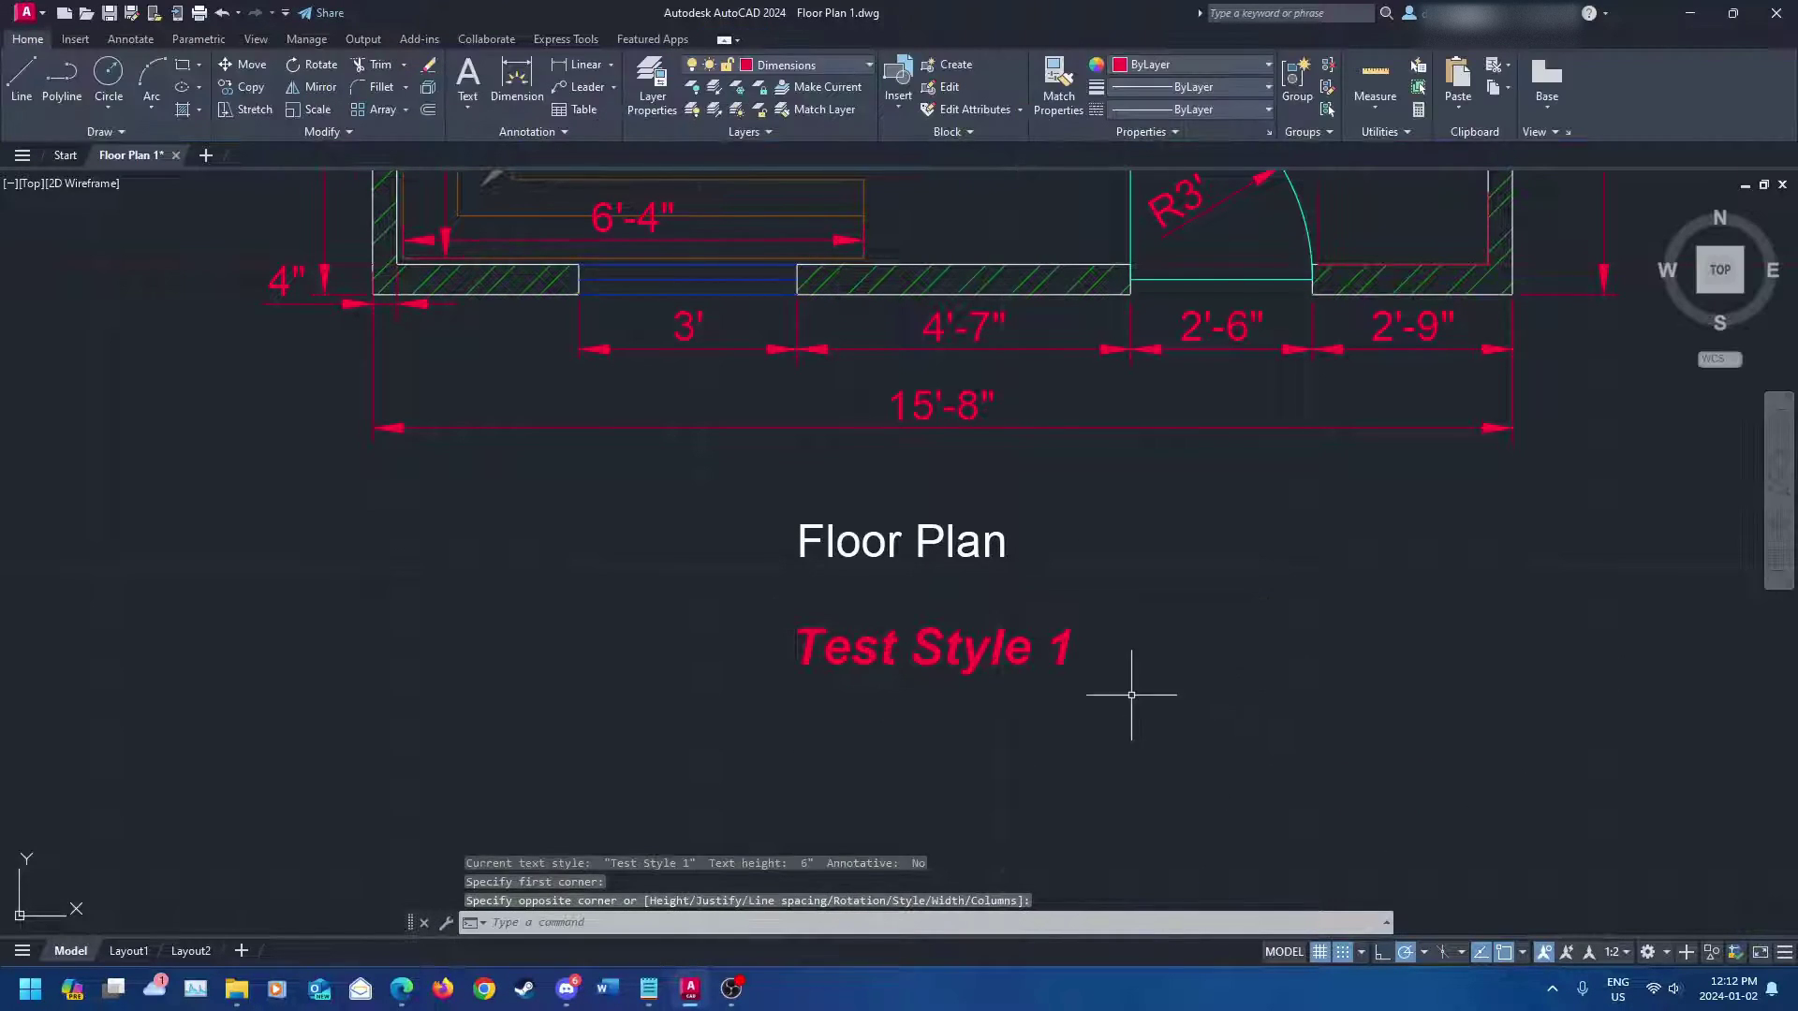
- Move the Test Style 1 text from the Dimensions layer to layer 0 and deselect it
{"action": "left_click", "coordinate": [1056, 644]}
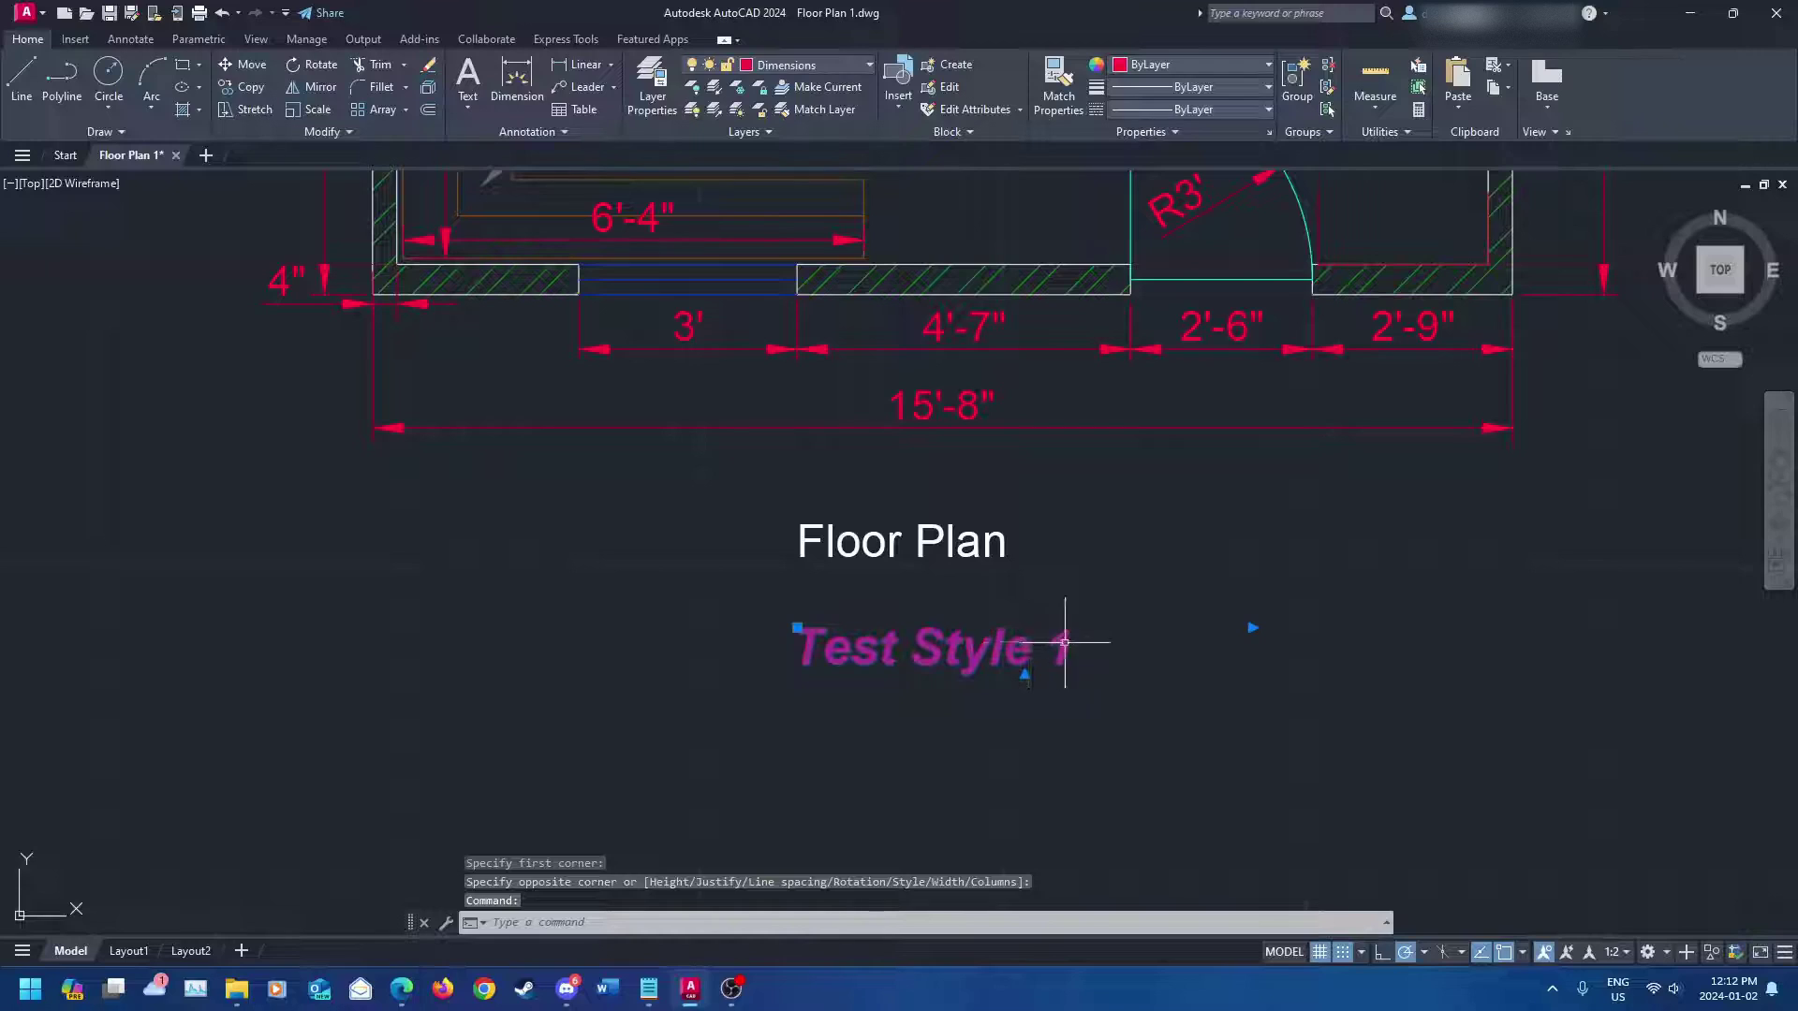
{"action": "left_click", "coordinate": [784, 75]}
{"action": "left_click", "coordinate": [783, 88]}
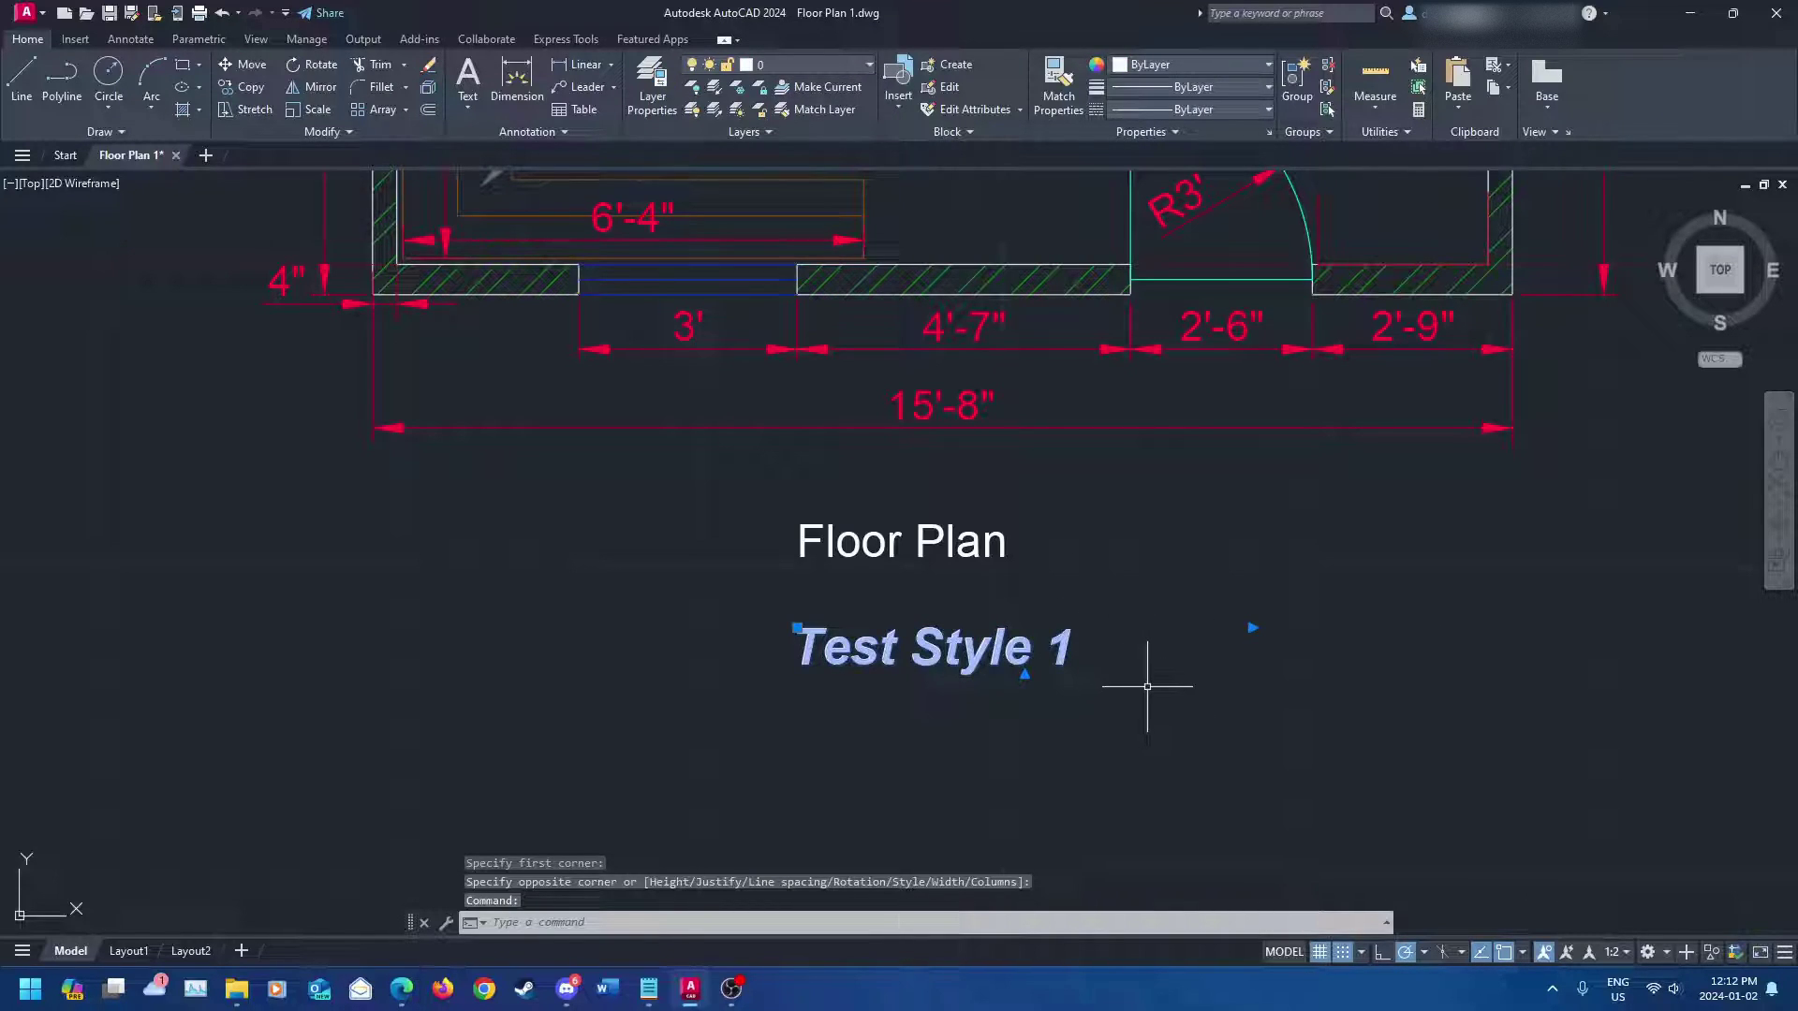
{"action": "key", "text": "Escape"}
- Open the full properties of the Test Style 1 text and look through its general and text settings
{"action": "scroll", "coordinate": [943, 690], "scroll_direction": "up", "scroll_amount": 3}
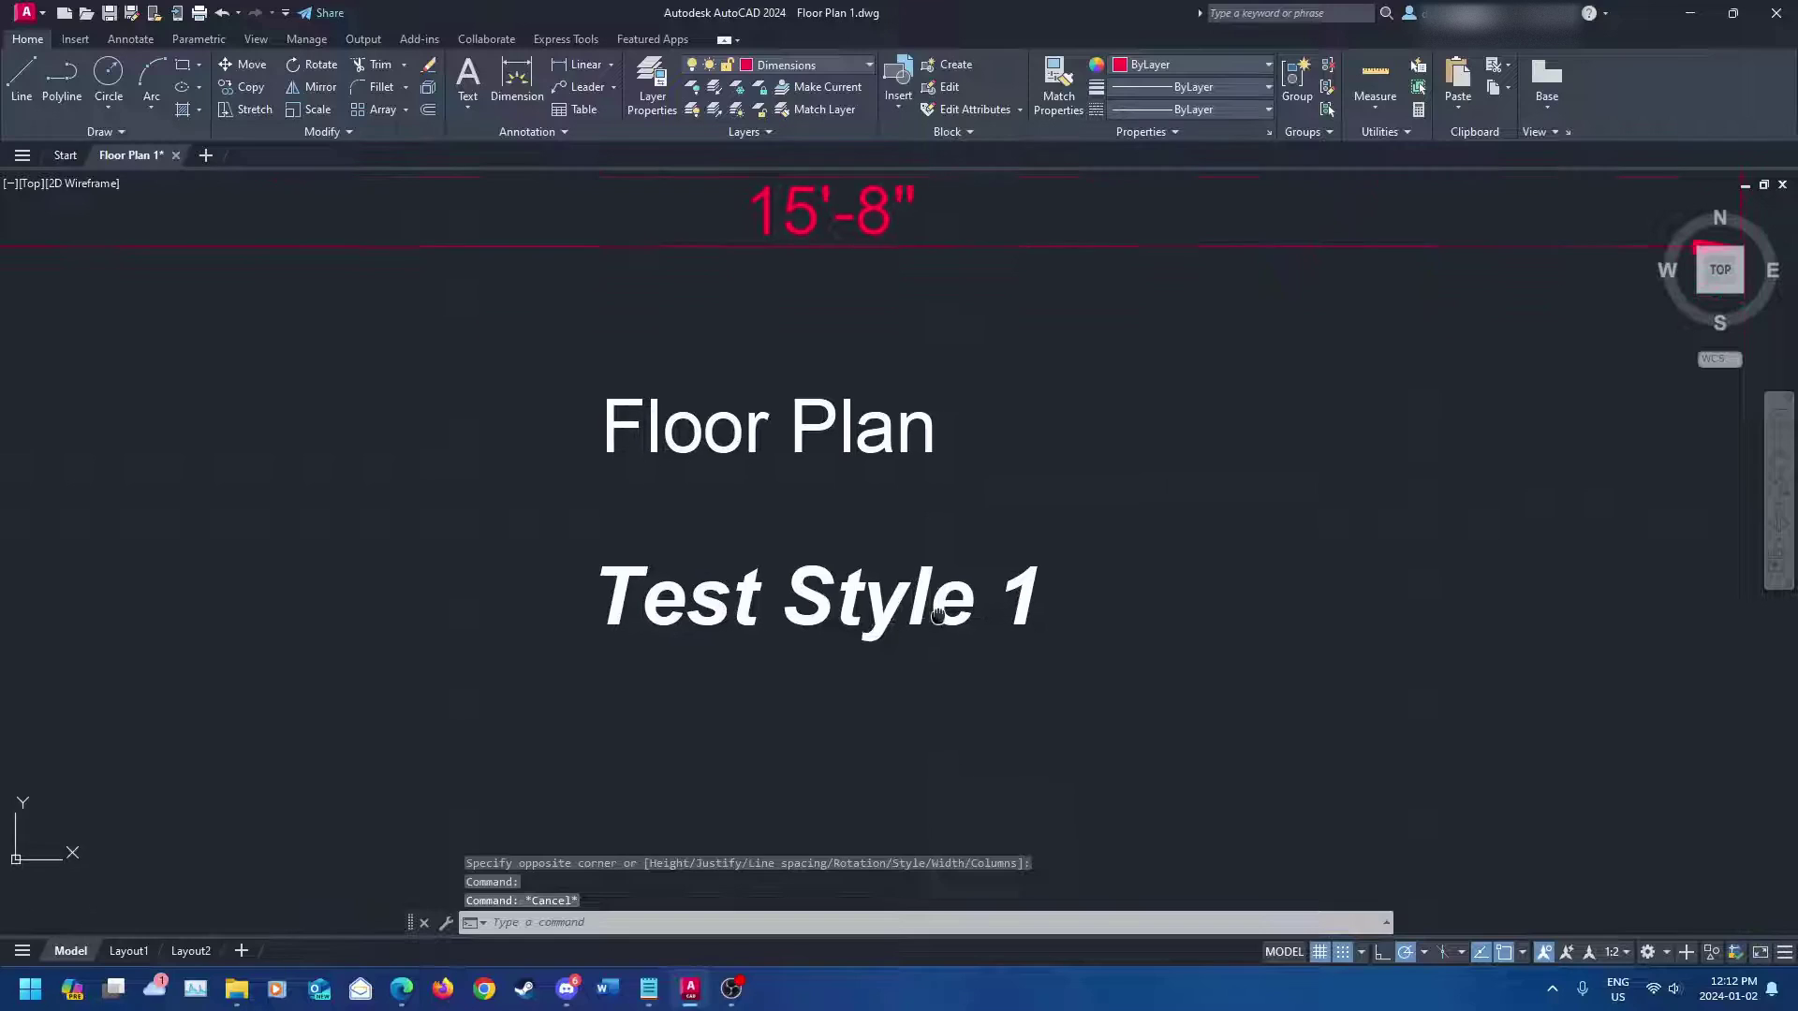
{"action": "left_click", "coordinate": [932, 608]}
{"action": "right_click", "coordinate": [850, 609]}
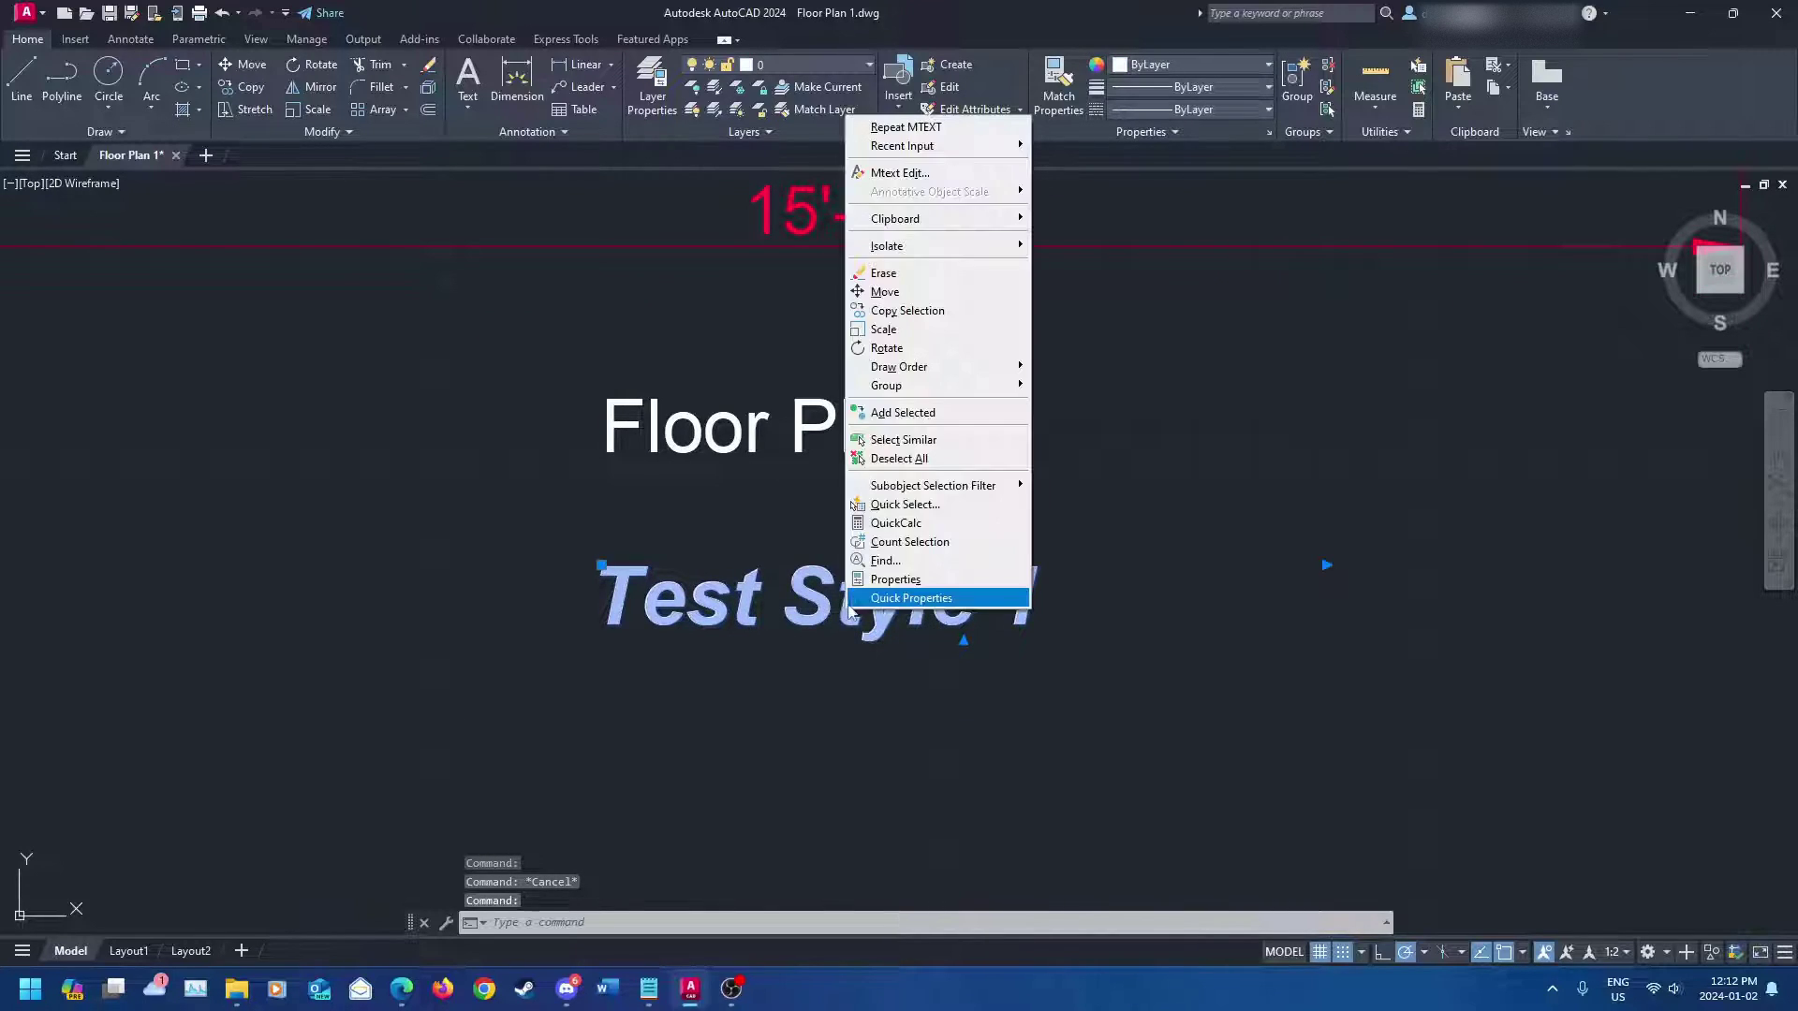
{"action": "left_click", "coordinate": [896, 578]}
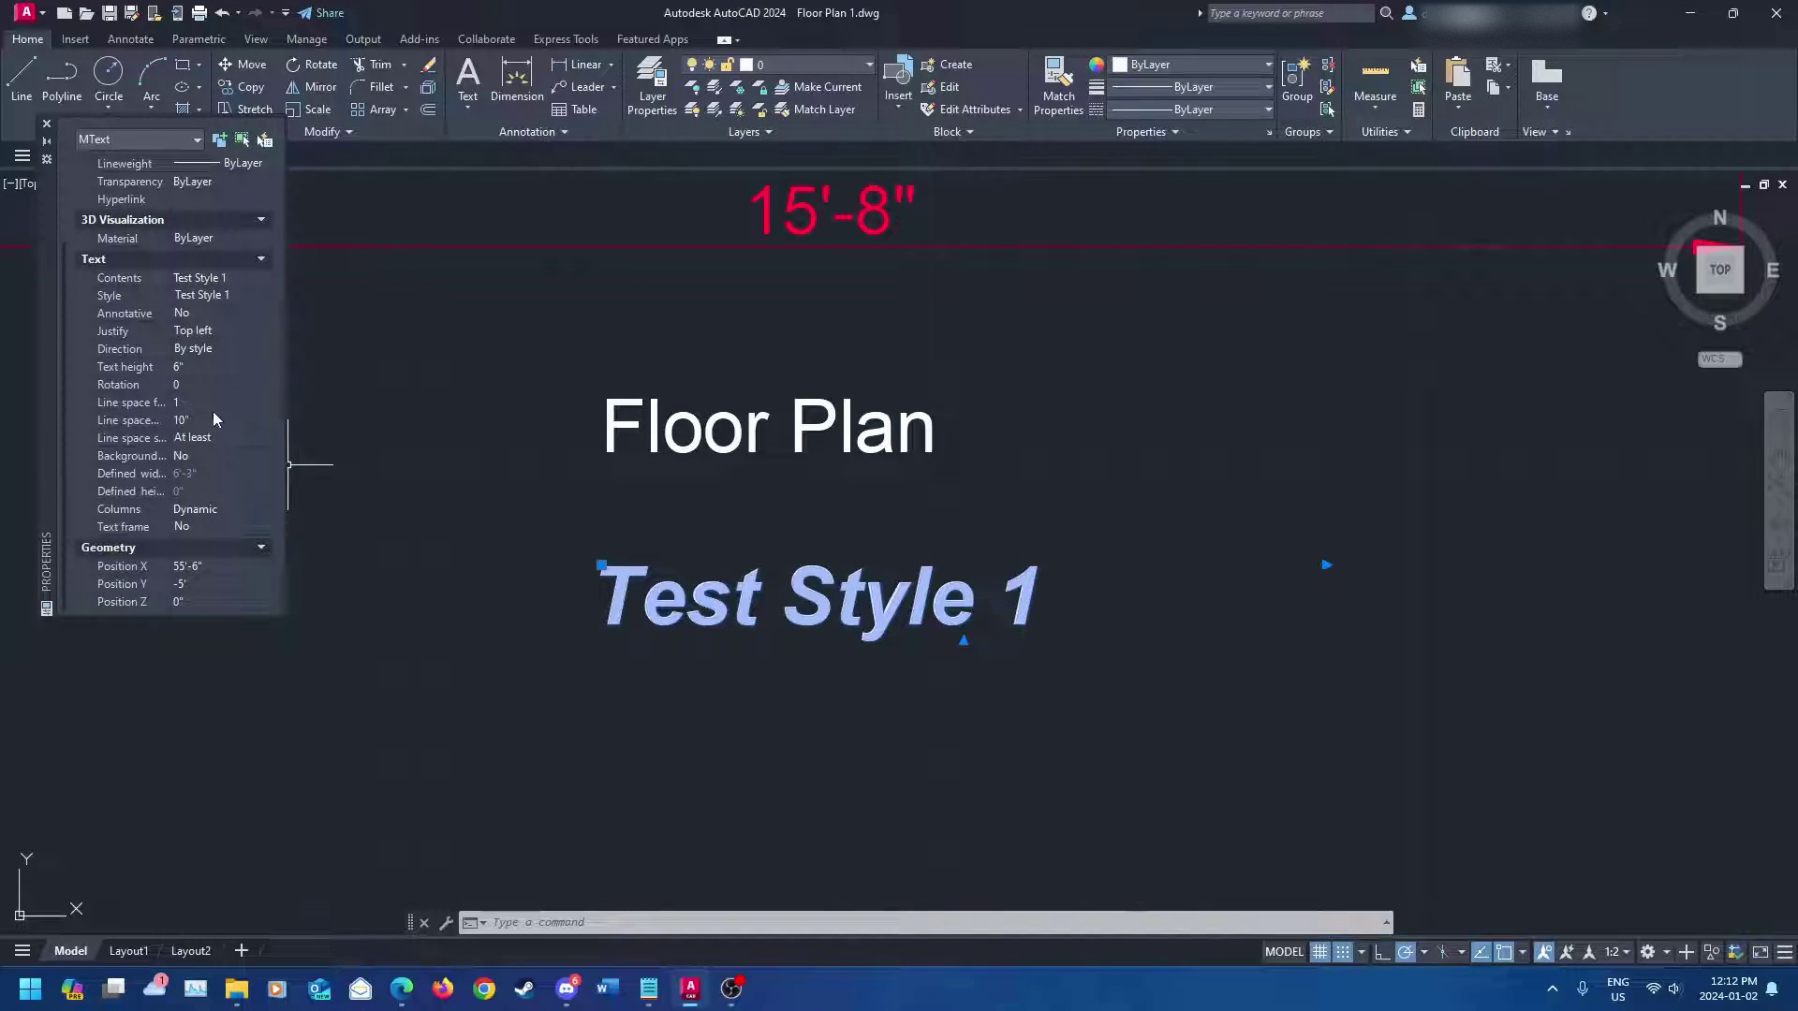
{"action": "scroll", "coordinate": [216, 412], "scroll_direction": "up", "scroll_amount": 3}
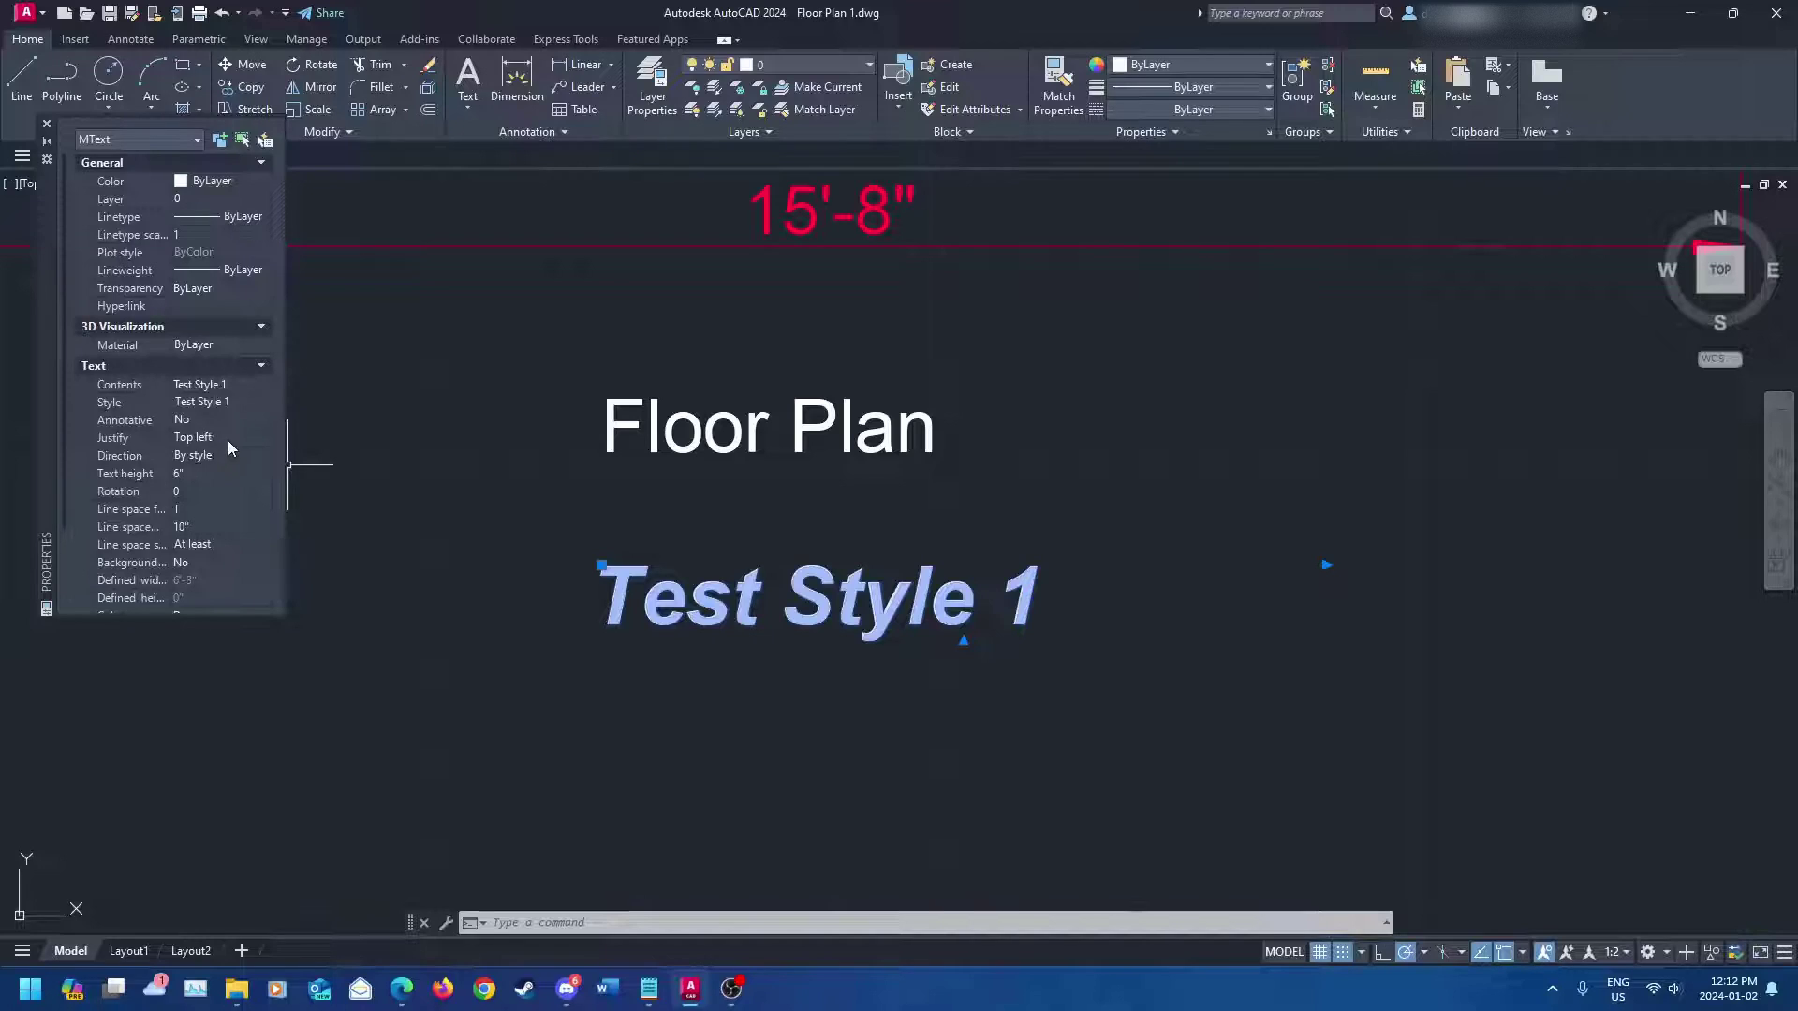
{"action": "scroll", "coordinate": [223, 478], "scroll_direction": "down", "scroll_amount": 3}
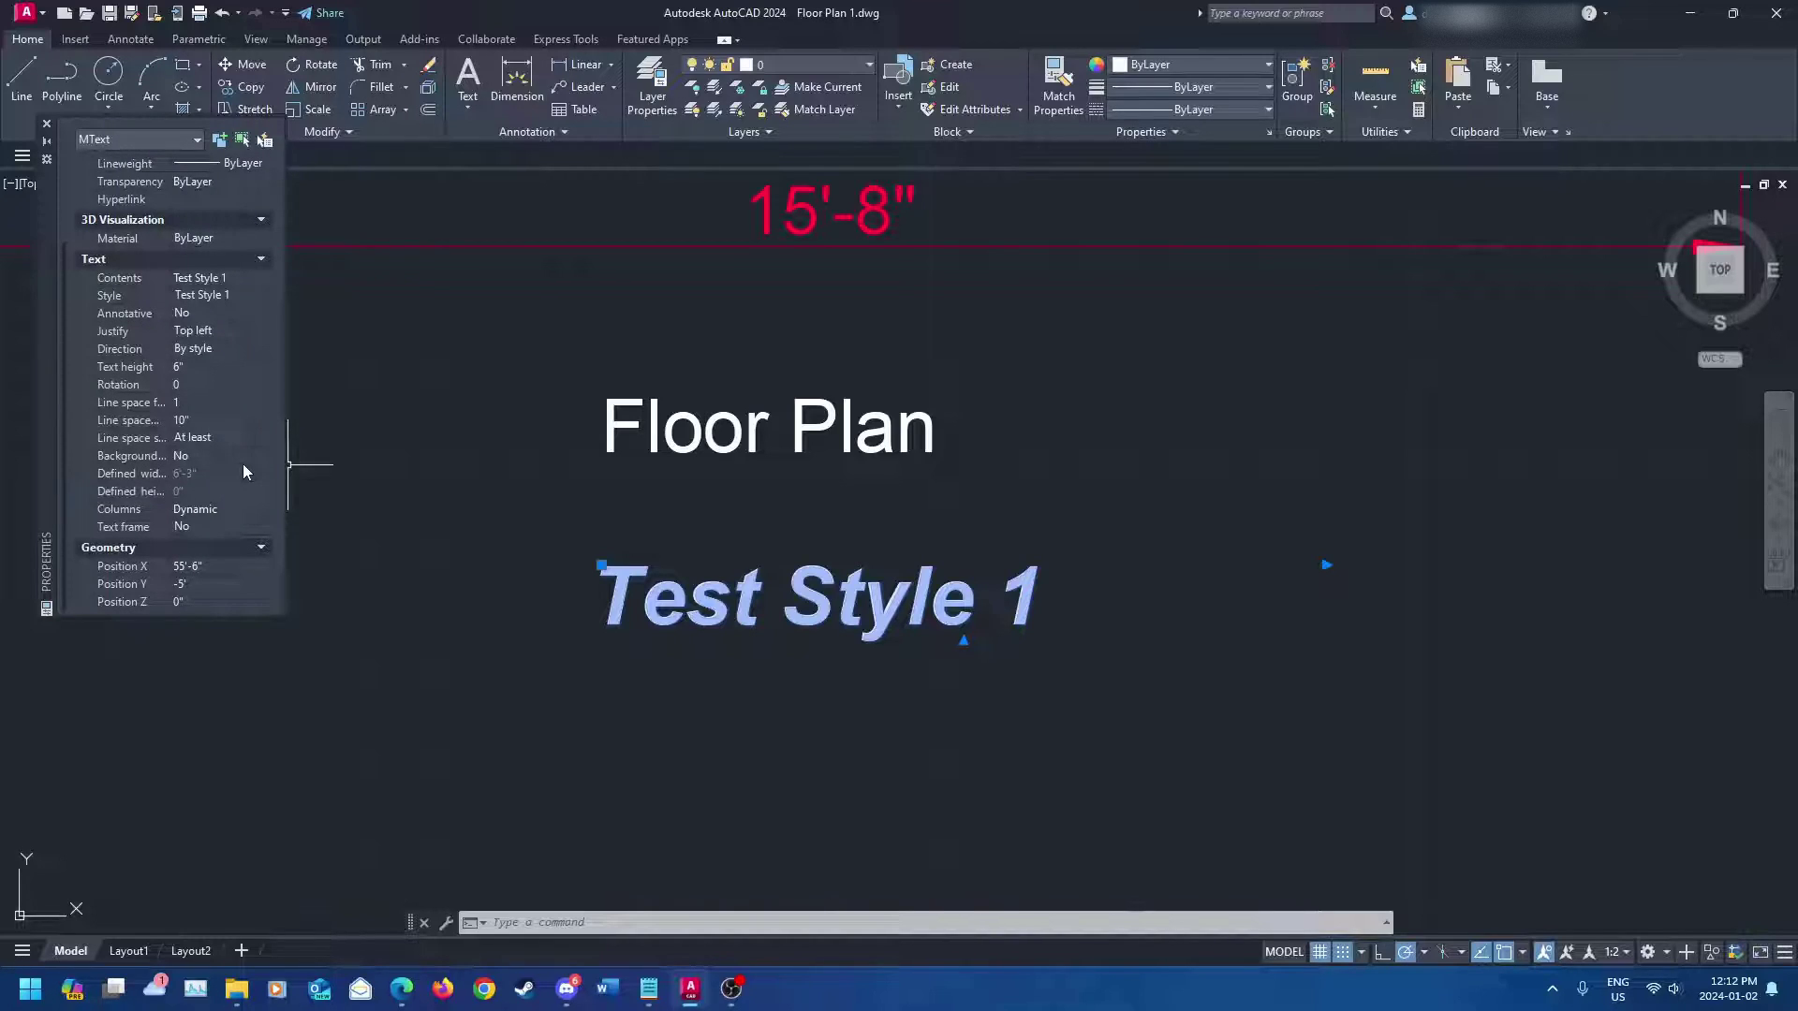
- Try a text height of 10" on the Test Style 1 text through its properties
{"action": "left_click", "coordinate": [182, 366]}
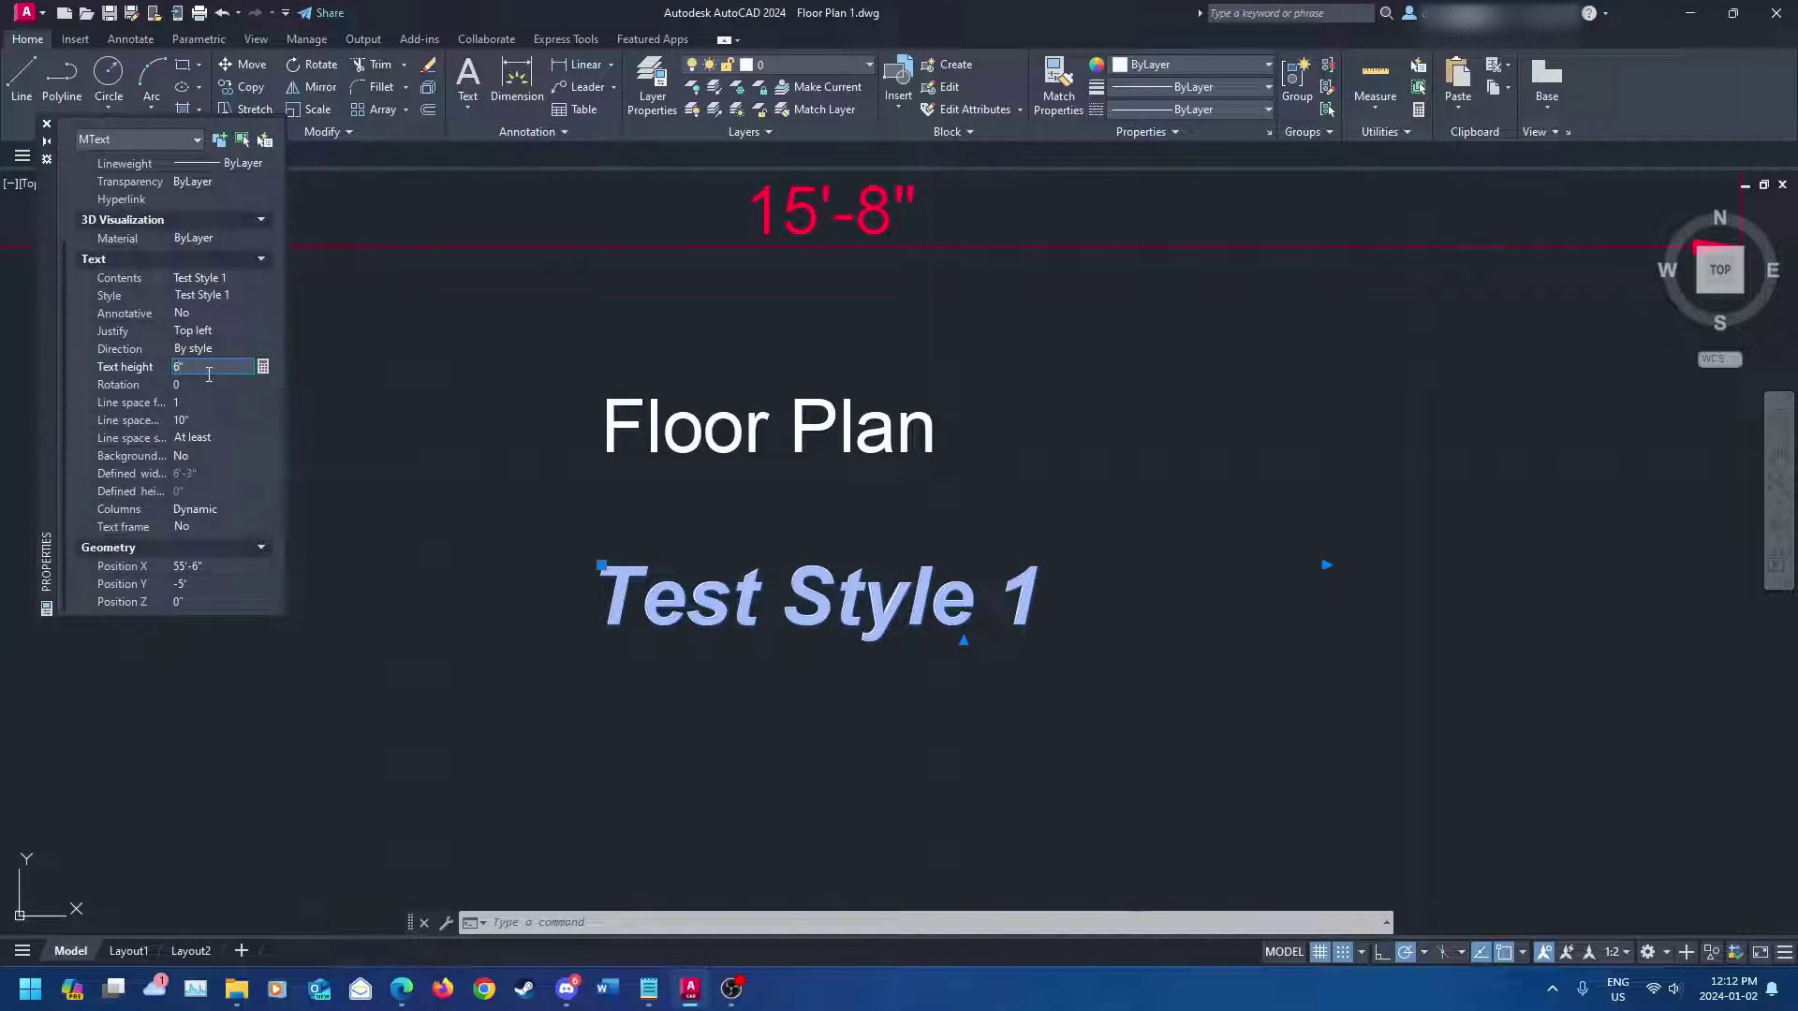
{"action": "type", "text": "10"}
{"action": "key", "text": "Return"}
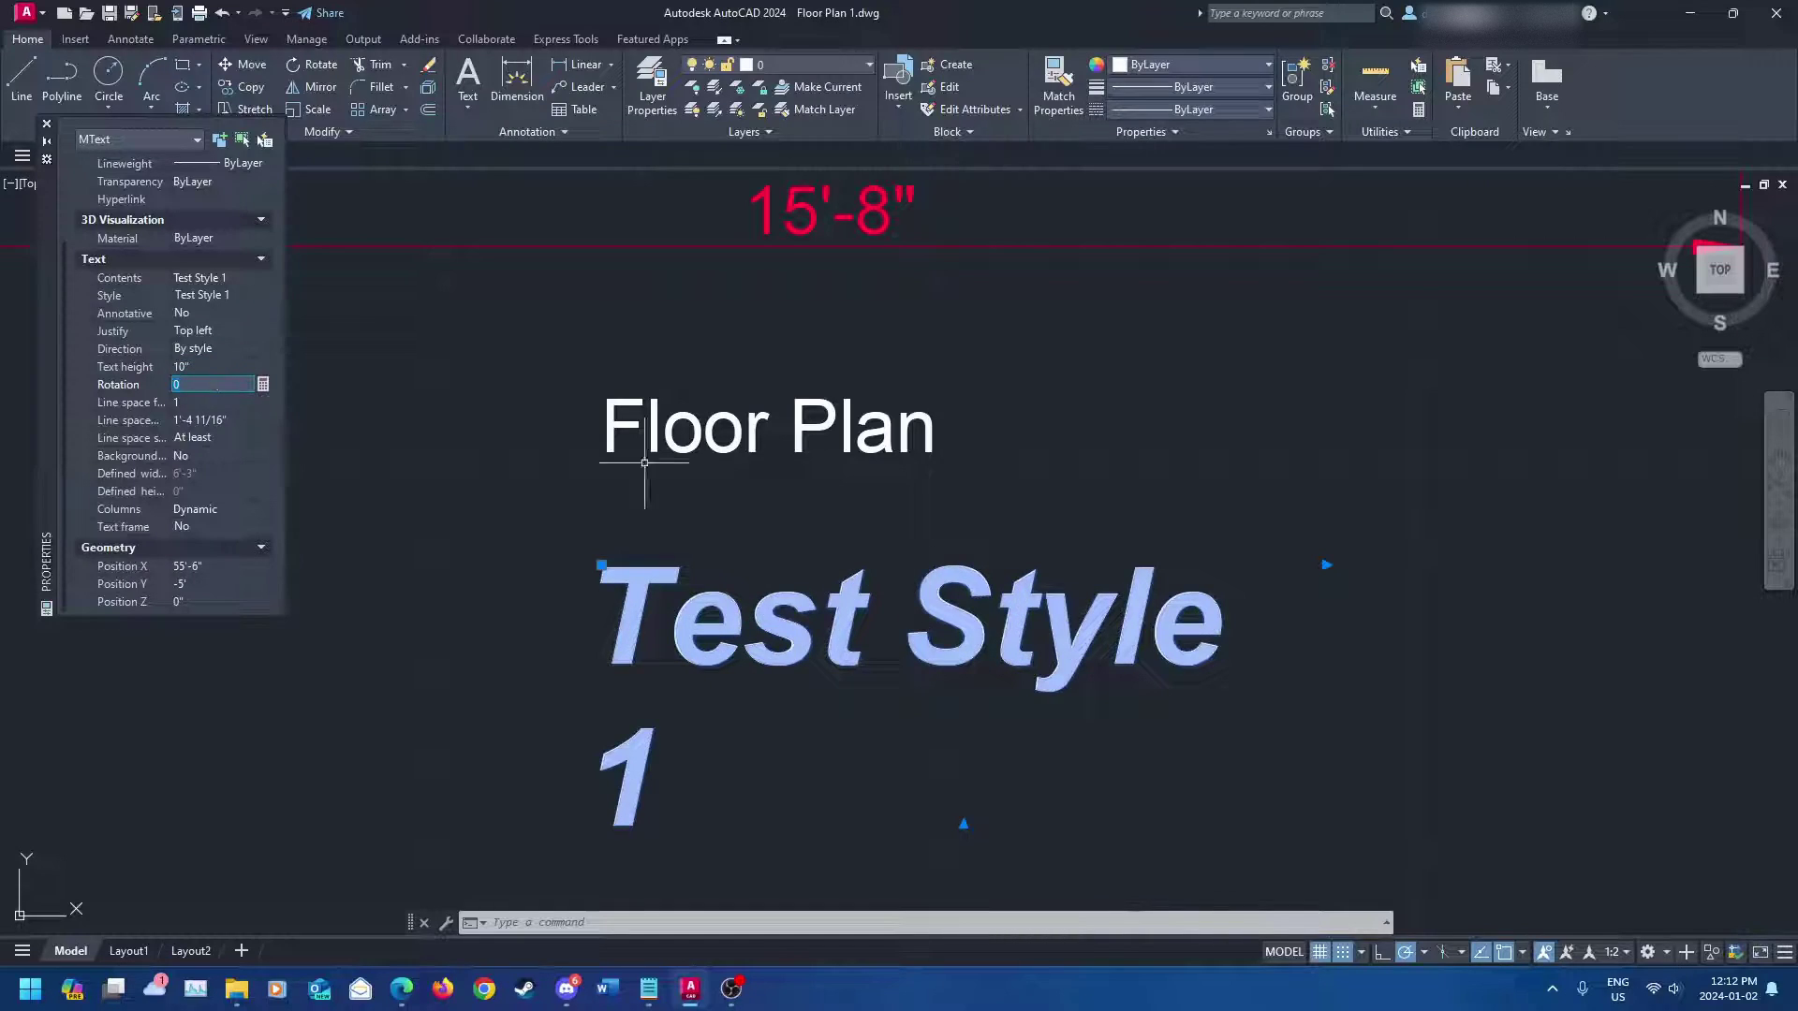
{"action": "key", "text": "Escape"}
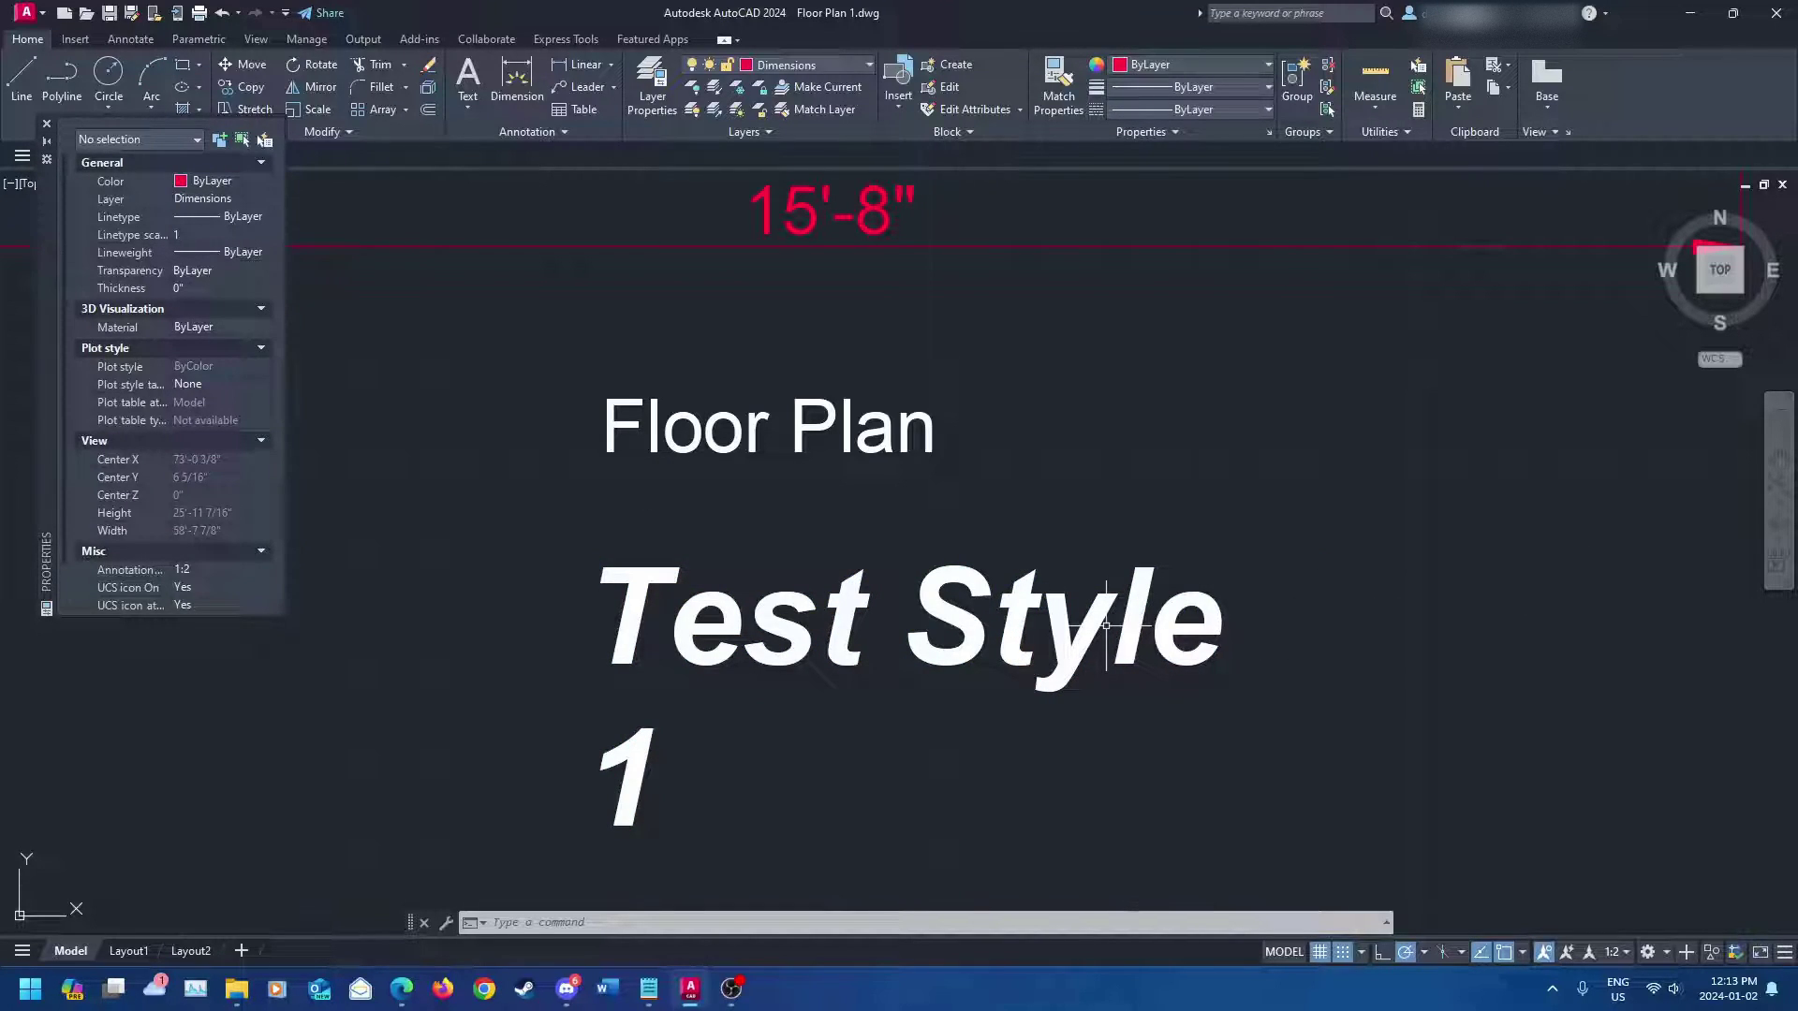
- Try a text height of 65" on the Test Style 1 text, then set it to 6"
{"action": "scroll", "coordinate": [201, 384], "scroll_direction": "down", "scroll_amount": 1}
{"action": "scroll", "coordinate": [187, 403], "scroll_direction": "up", "scroll_amount": 1}
{"action": "left_click", "coordinate": [792, 644]}
{"action": "scroll", "coordinate": [233, 403], "scroll_direction": "down", "scroll_amount": 1}
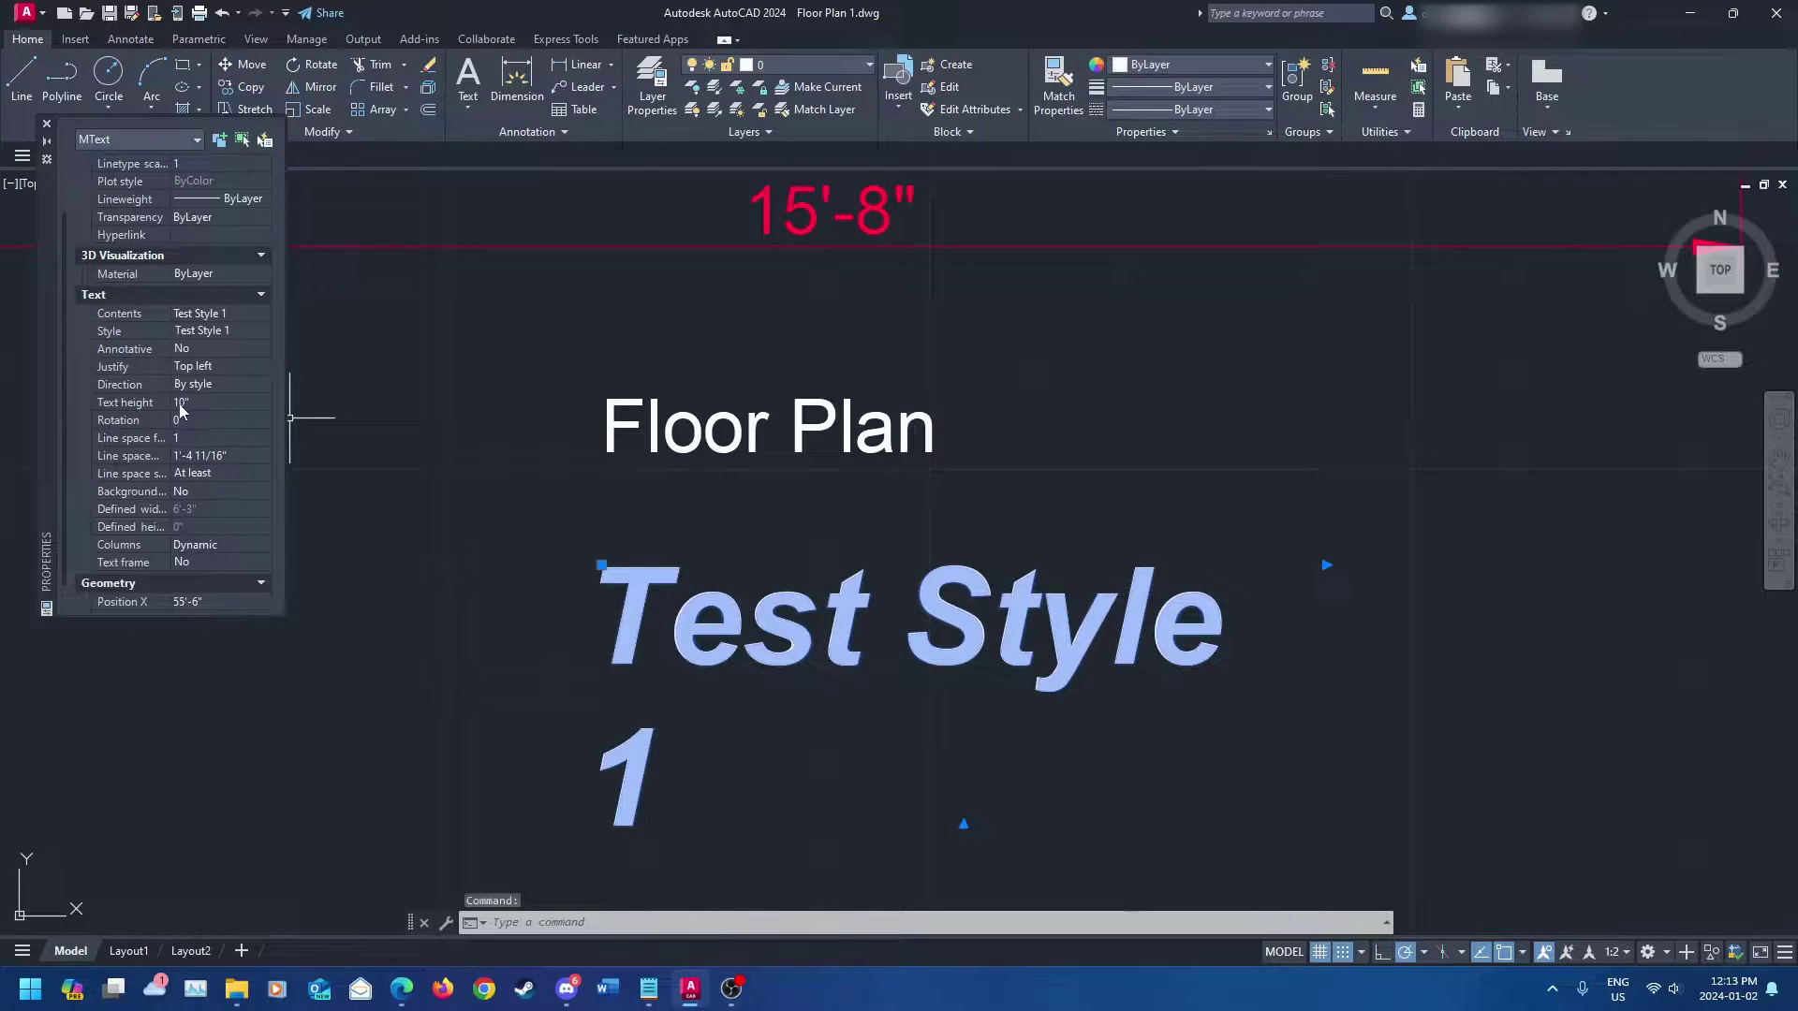
{"action": "left_click", "coordinate": [199, 403]}
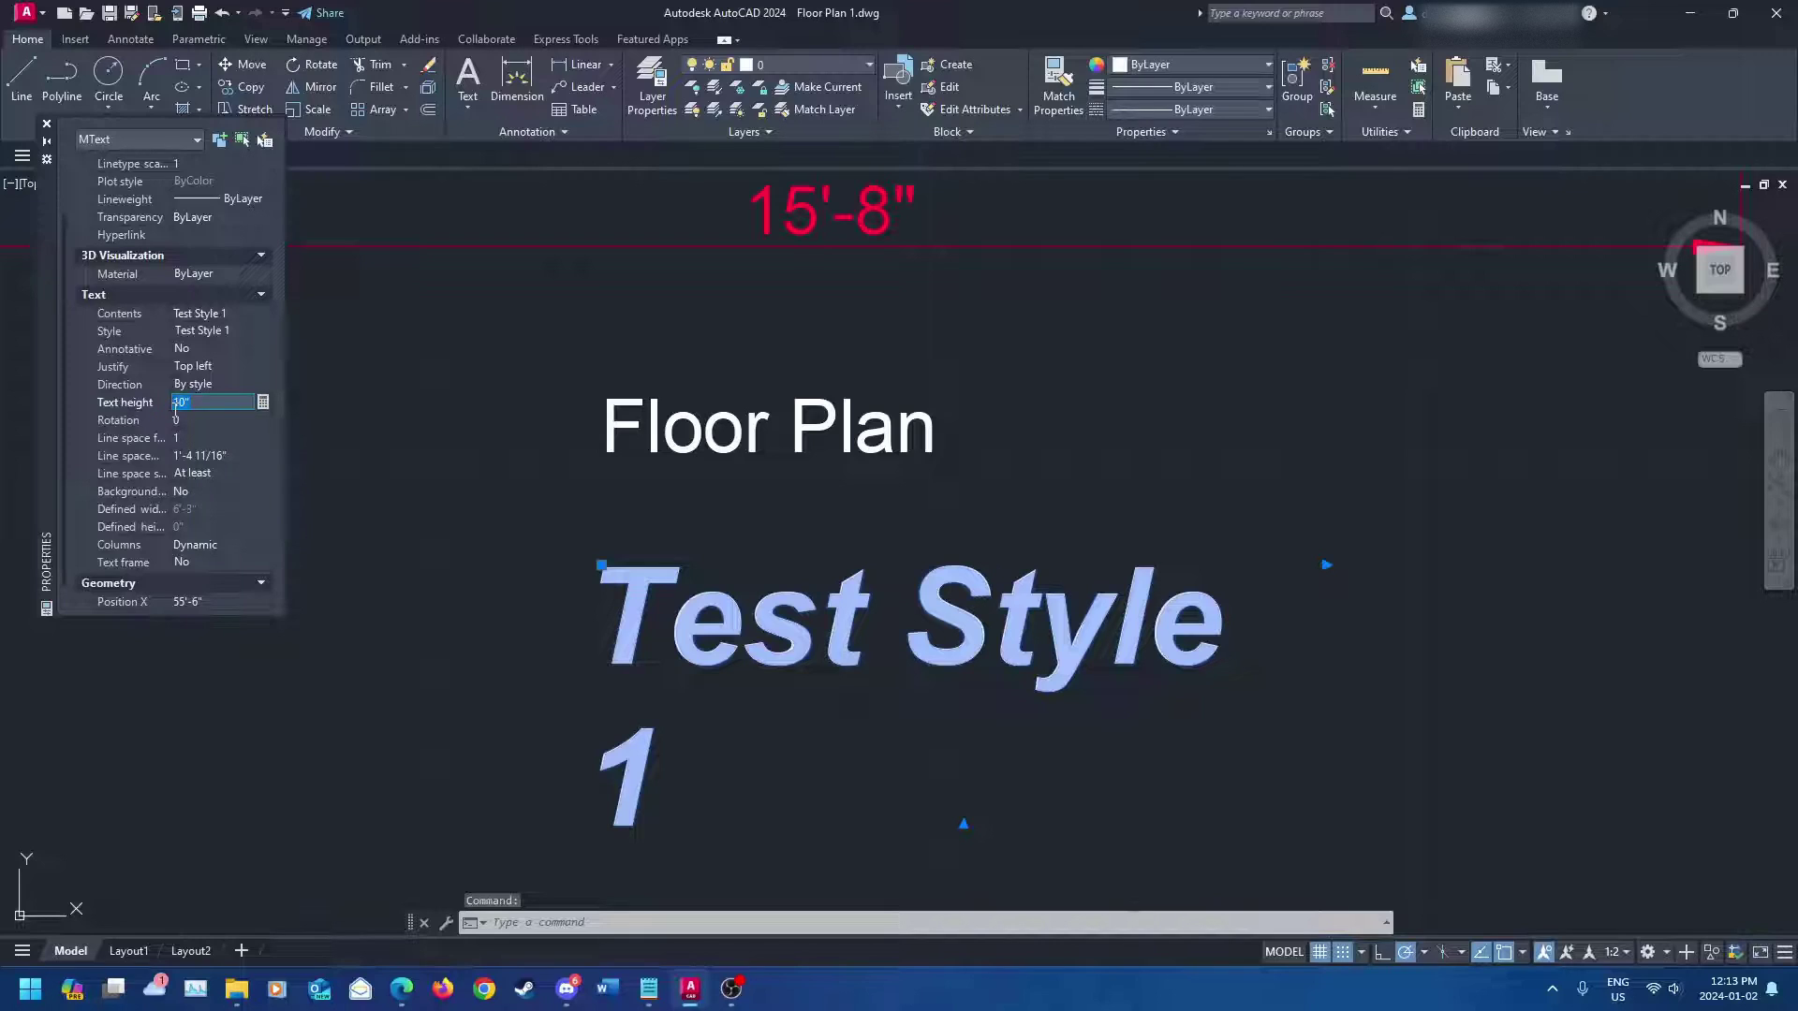
{"action": "key", "text": "End"}
{"action": "key", "text": "BackSpace"}
{"action": "key", "text": "BackSpace"}
{"action": "key", "text": "BackSpace"}
{"action": "type", "text": "65\""}
{"action": "key", "text": "Return"}
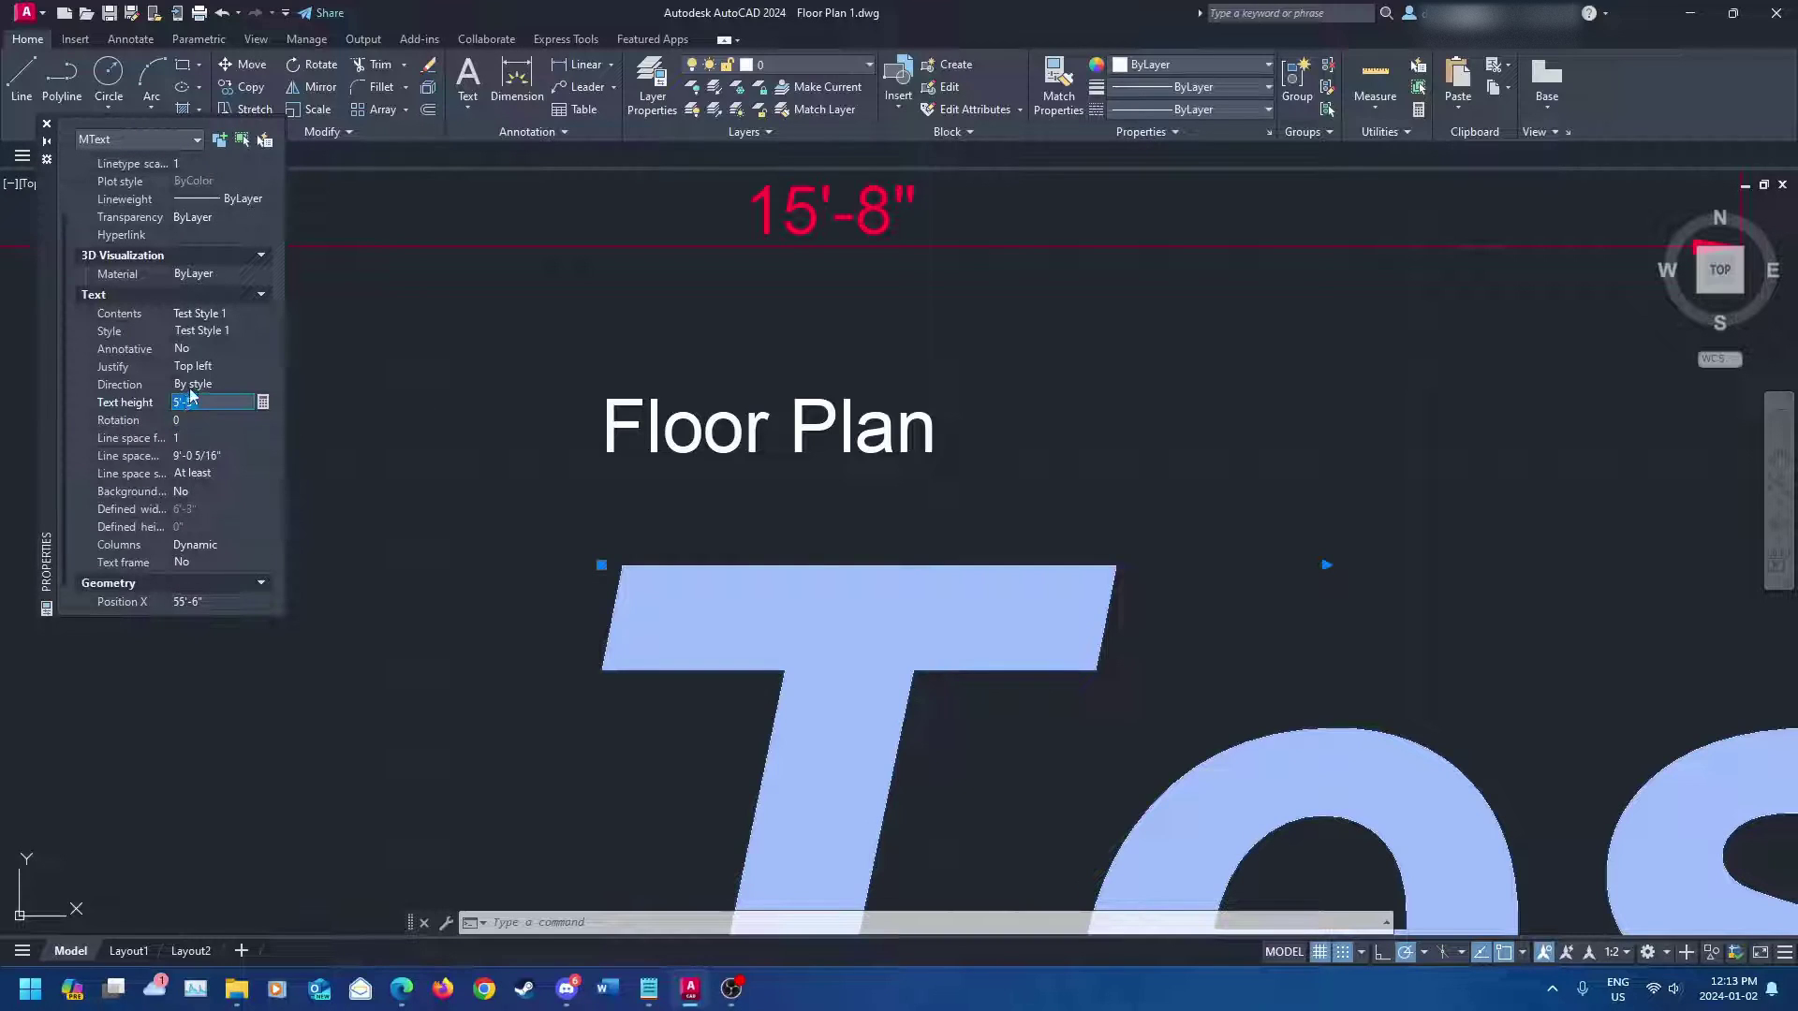
{"action": "type", "text": "6\""}
{"action": "key", "text": "Tab"}
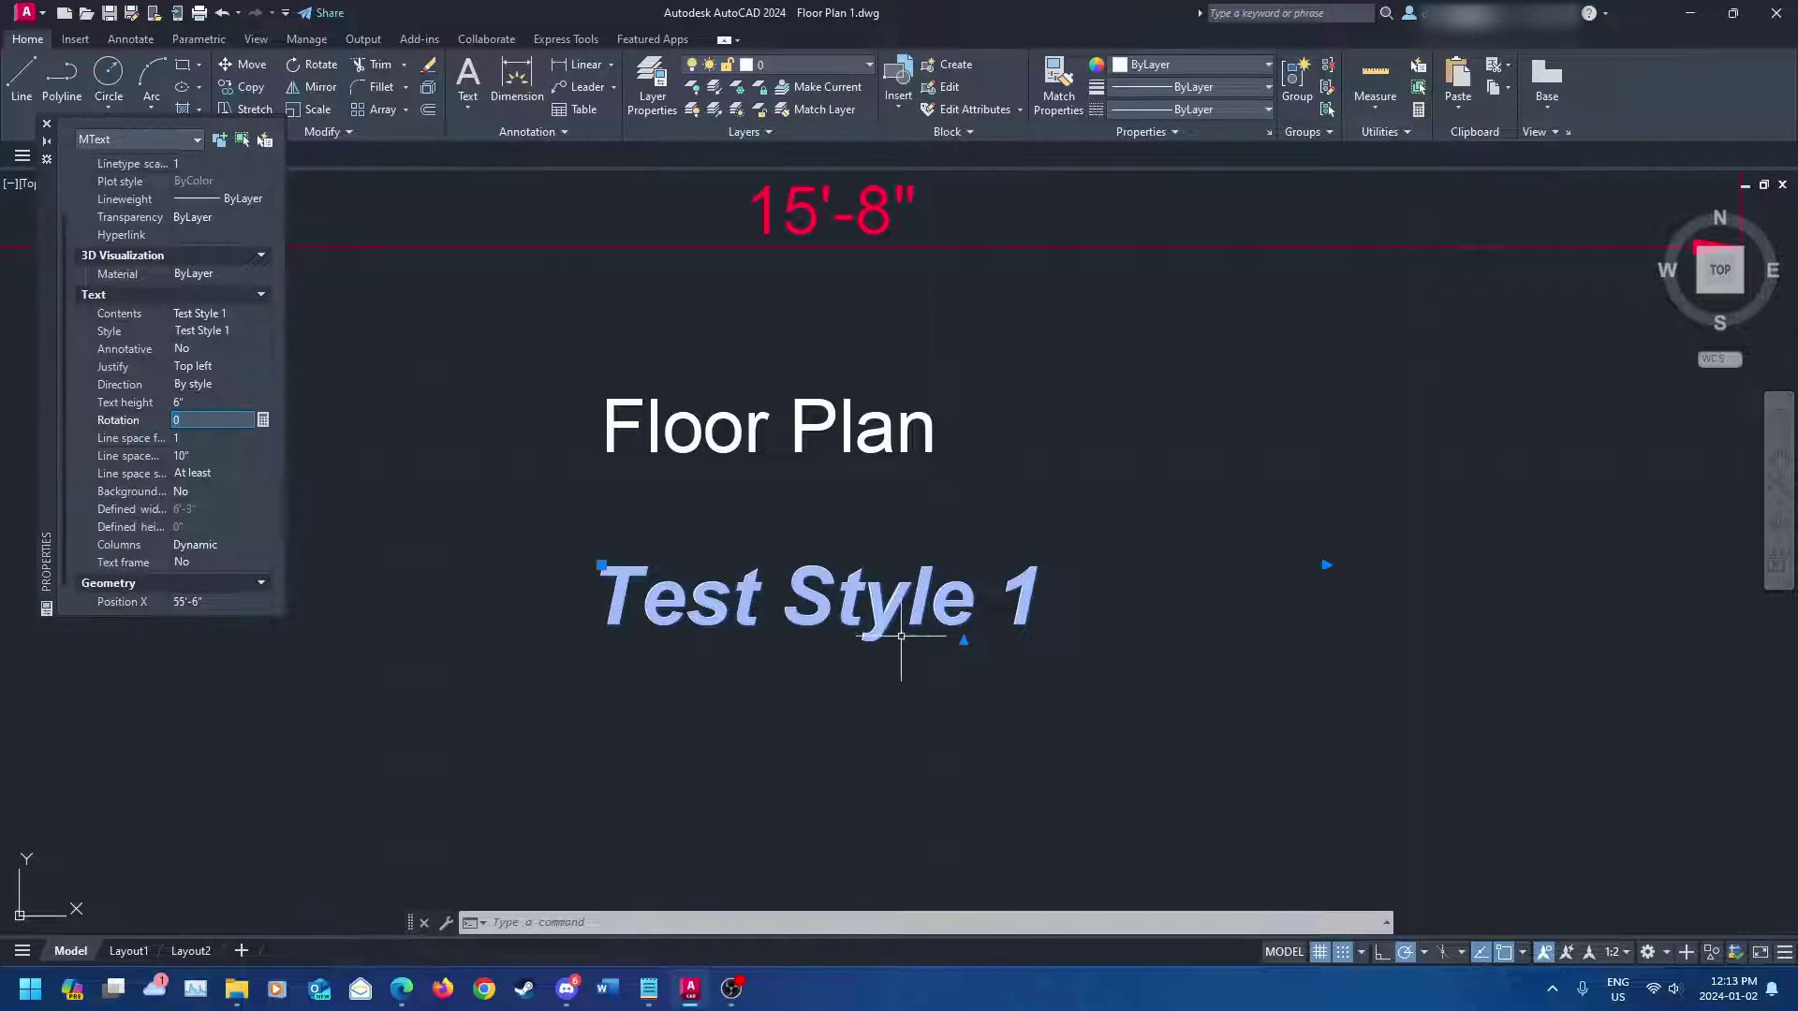
{"action": "key", "text": "Escape"}
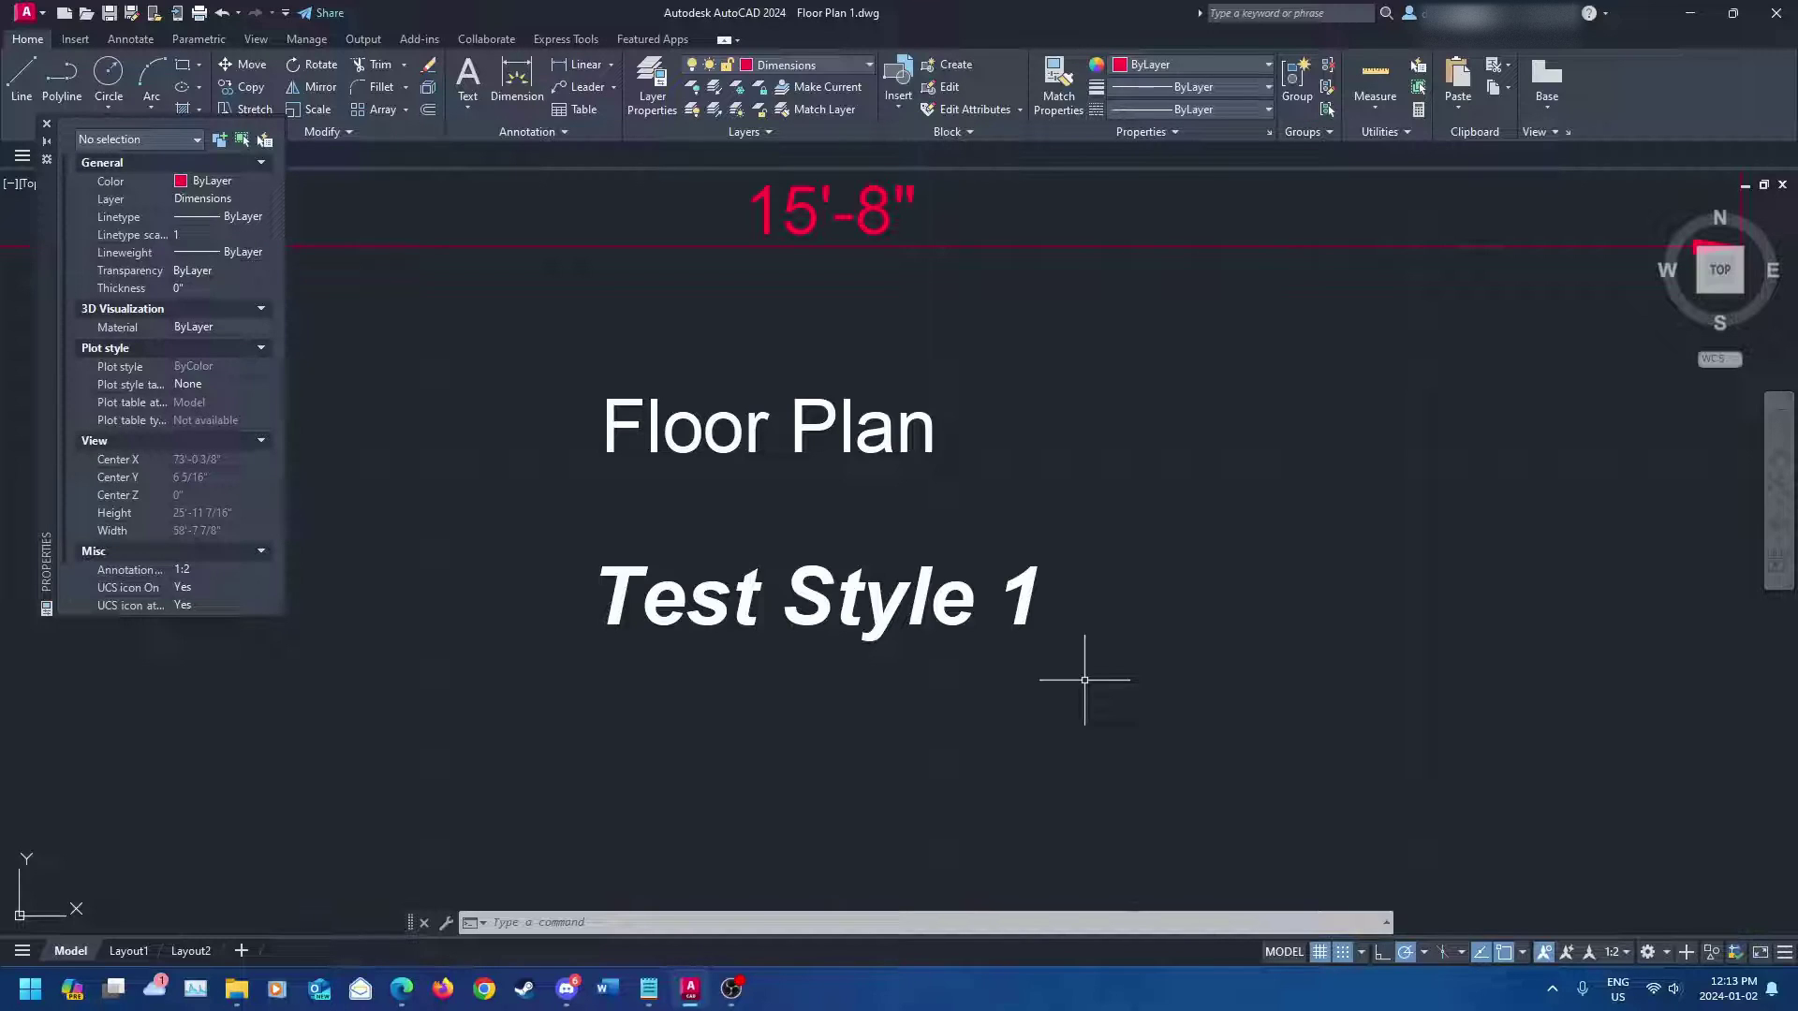
- Set the text height of the Test Style 1 text to 10" and deselect it
{"action": "left_click", "coordinate": [786, 591]}
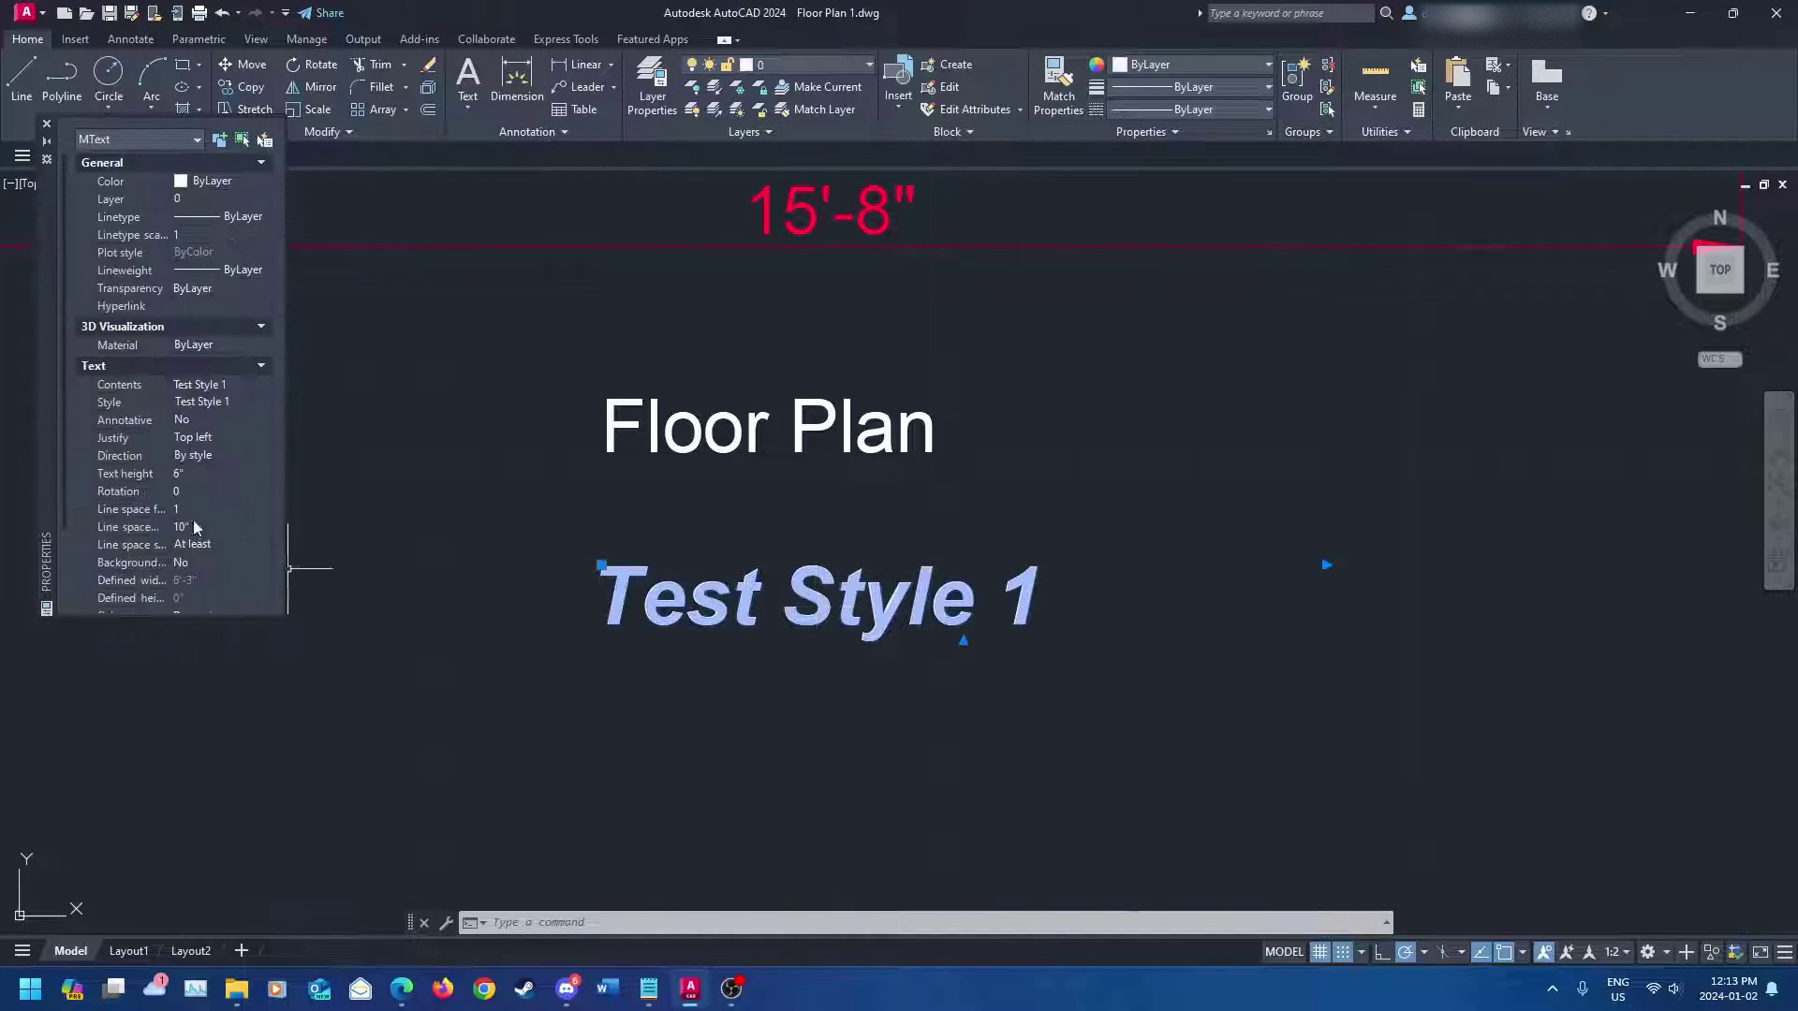
{"action": "left_click", "coordinate": [182, 474]}
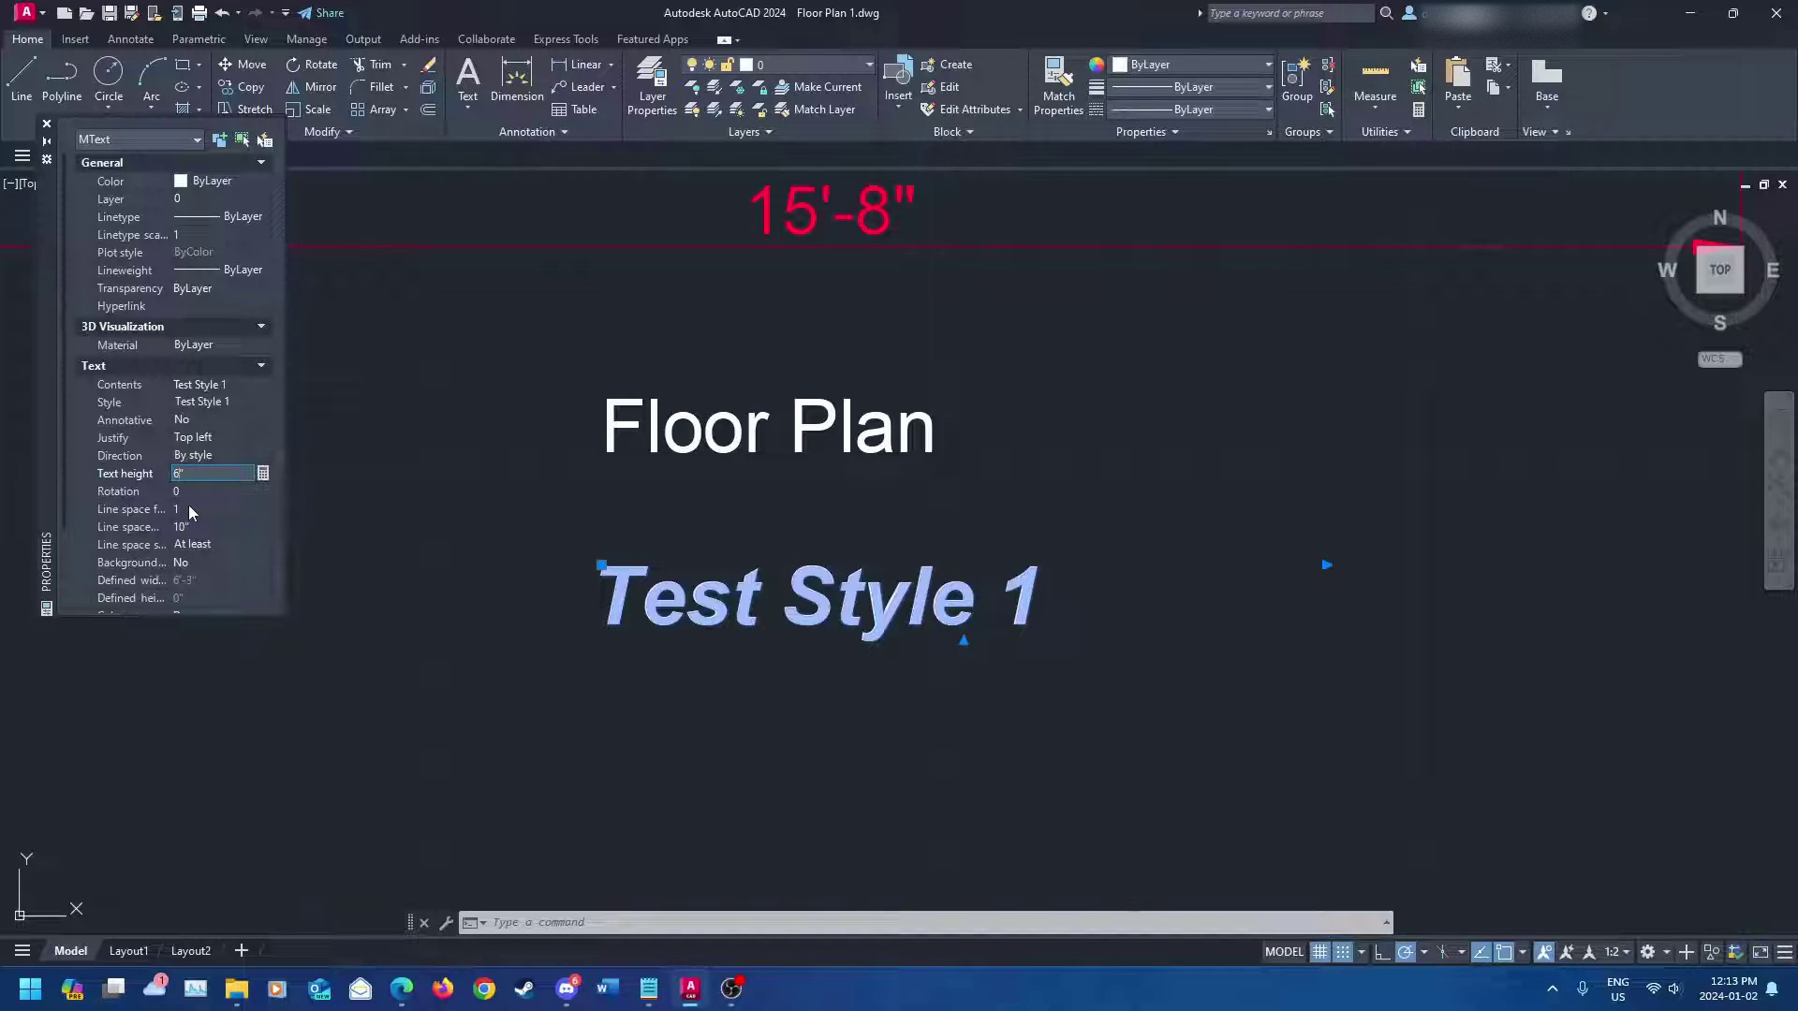
{"action": "type", "text": "10"}
{"action": "key", "text": "Return"}
{"action": "key", "text": "Escape"}
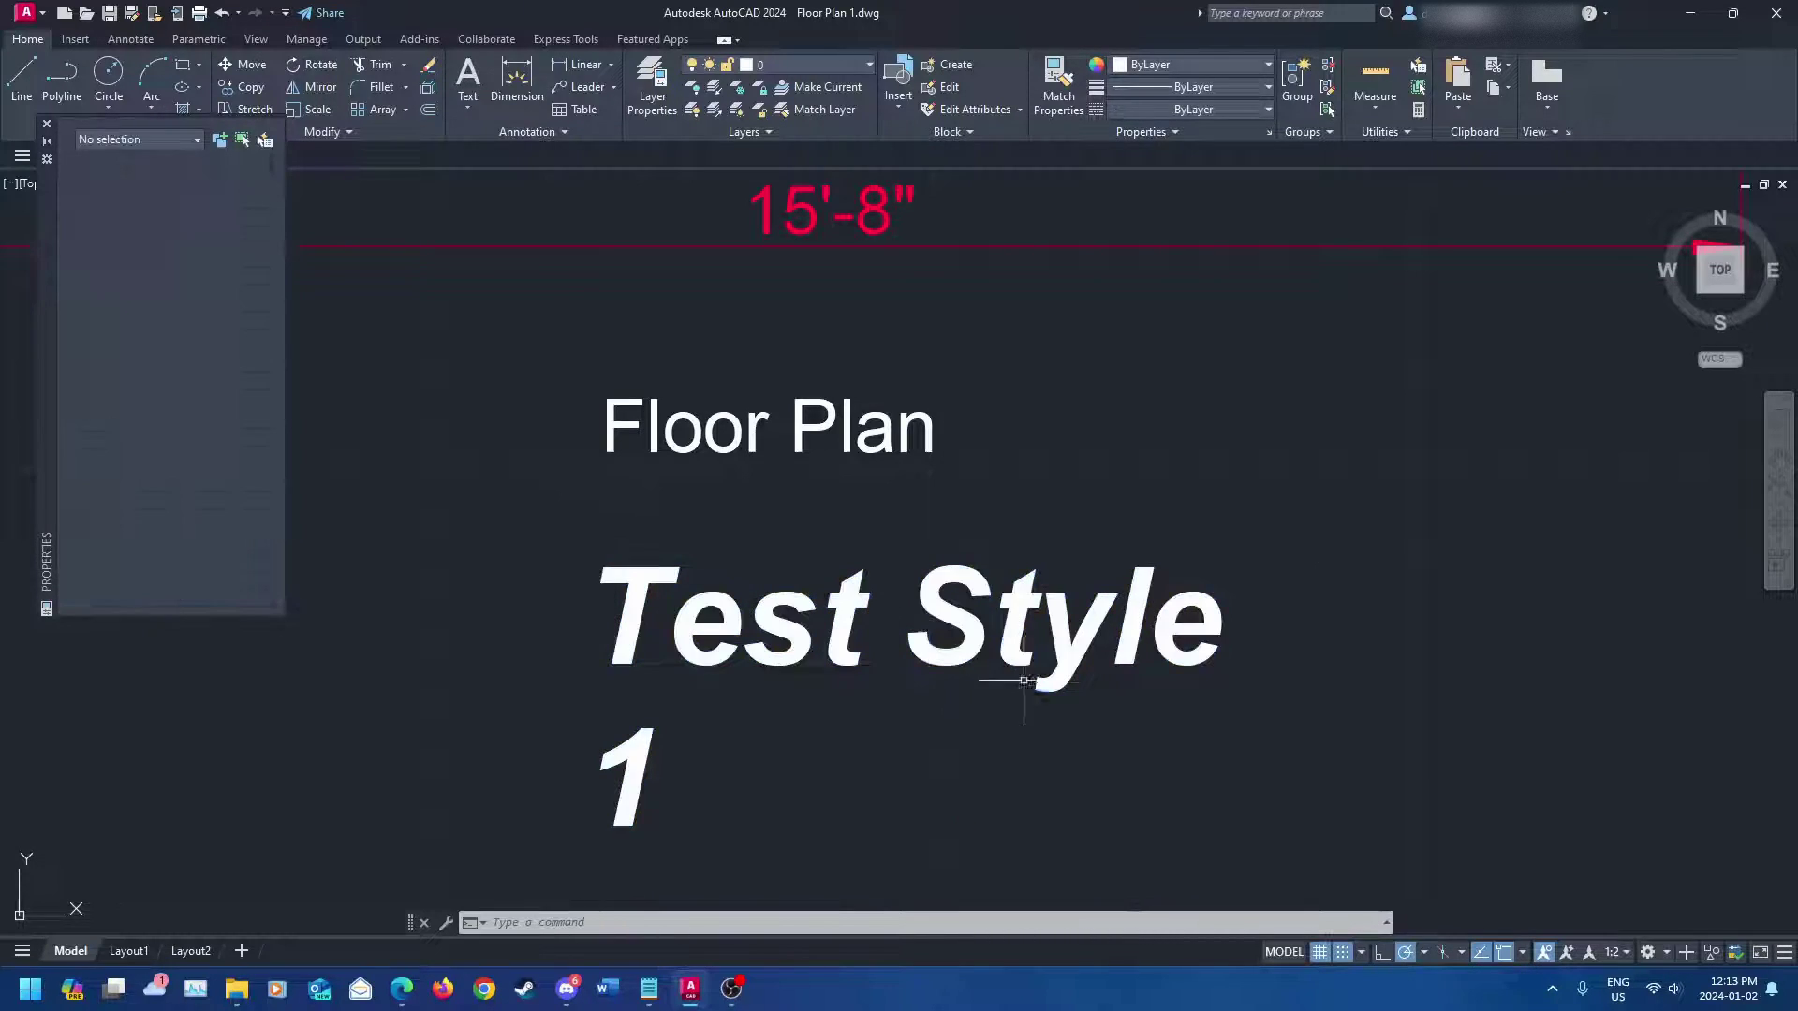
- Add multiline text reading "Test Style" below and to the right of the enlarged text, saving the text changes
{"action": "middle_click_drag", "start_coordinate": [1025, 681], "coordinate": [574, 400]}
{"action": "left_click", "coordinate": [468, 75]}
{"action": "left_click", "coordinate": [743, 533]}
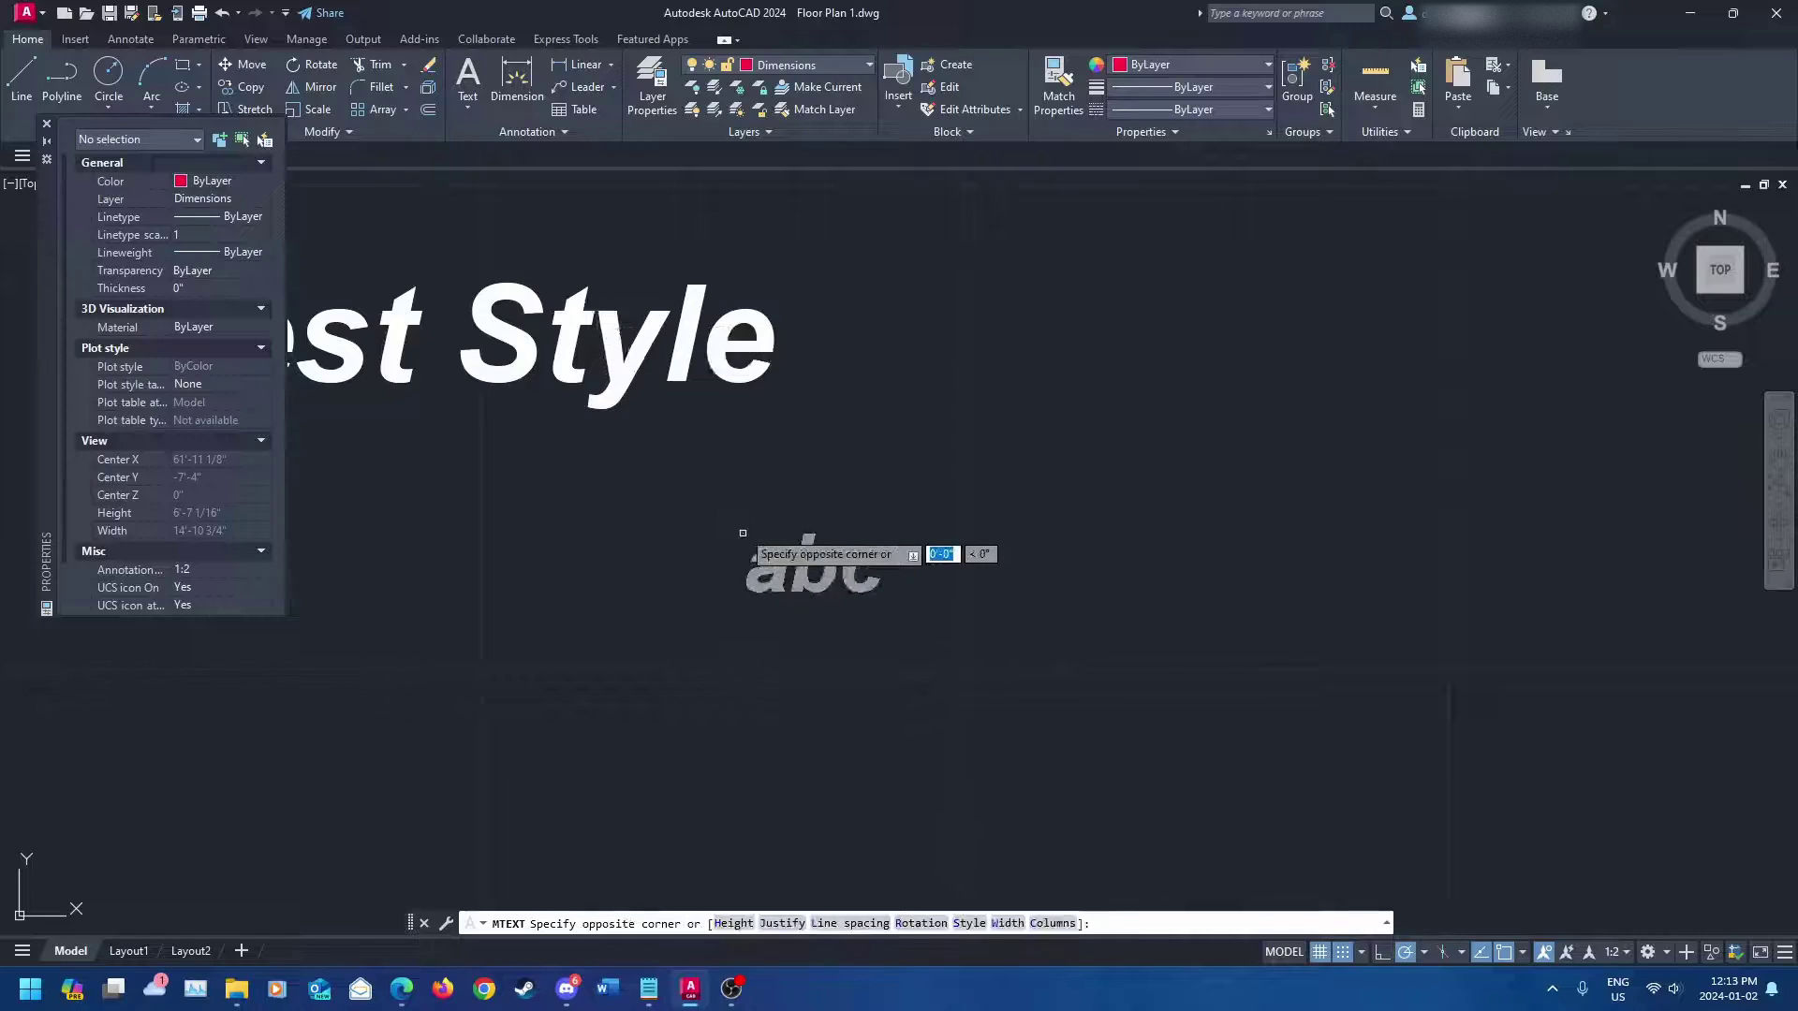
{"action": "left_click", "coordinate": [1285, 786]}
{"action": "type", "text": "Te"}
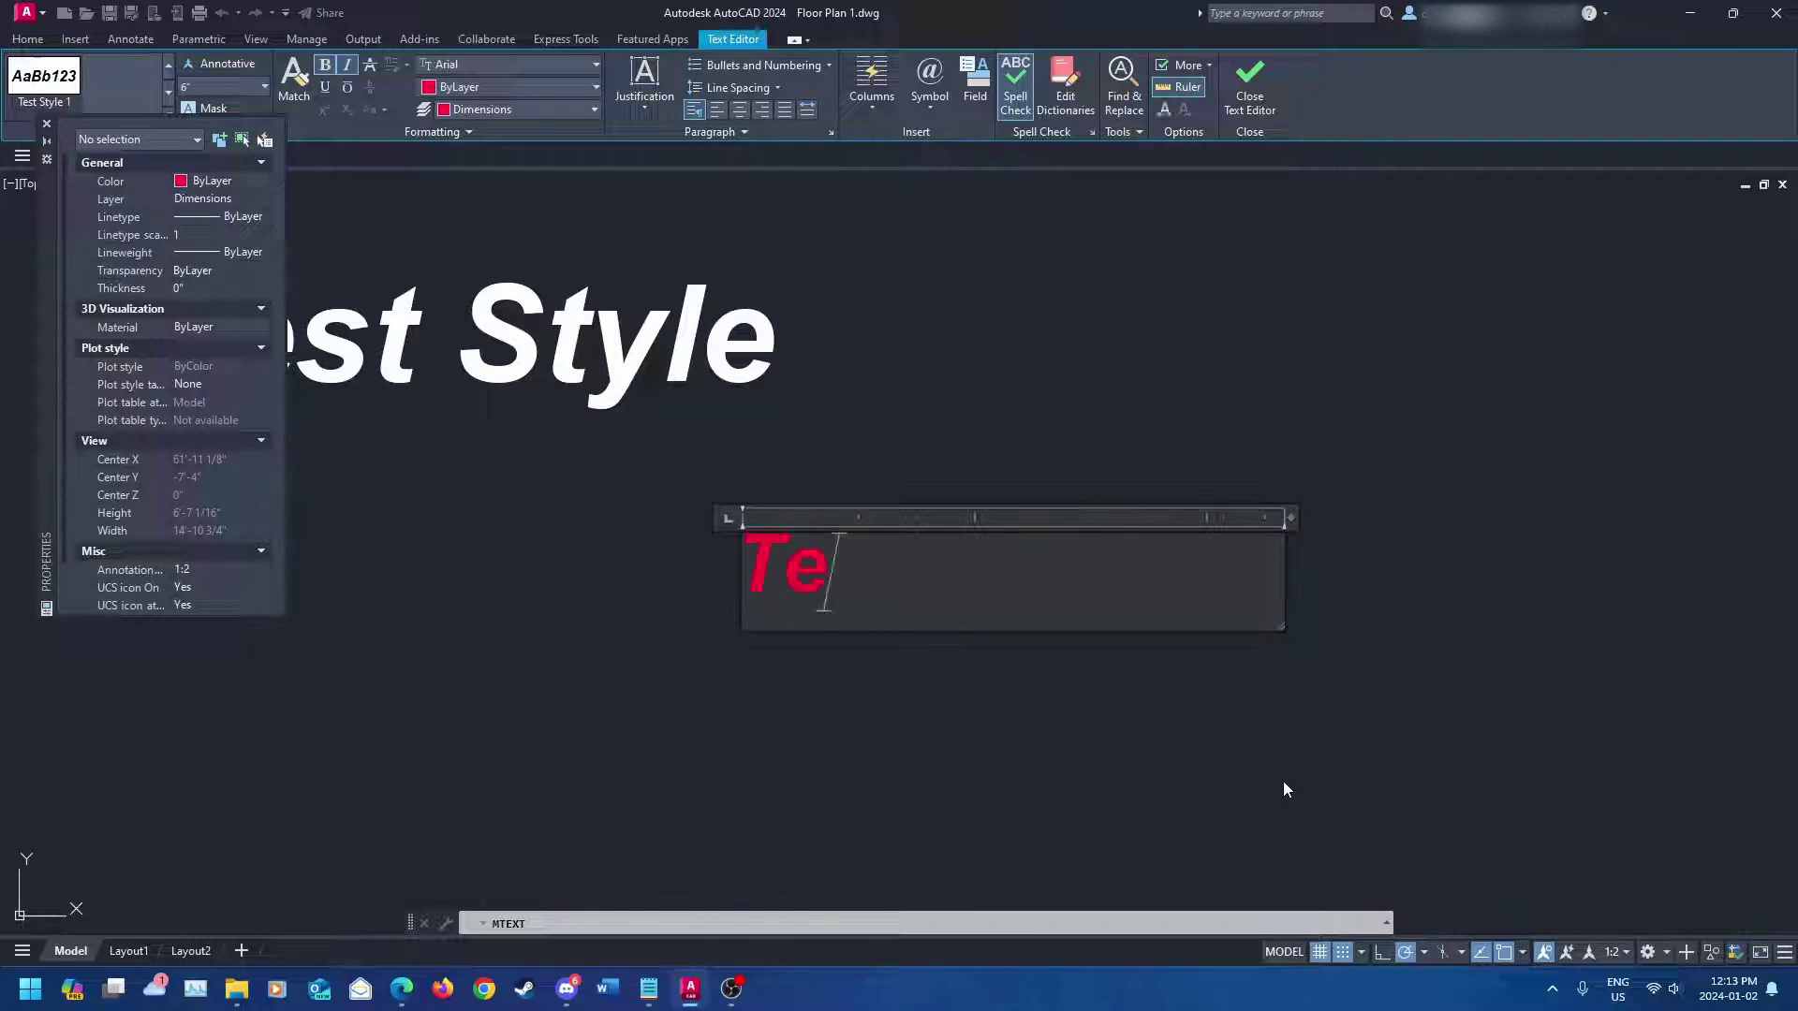
{"action": "type", "text": "st Style"}
{"action": "key", "text": "Return"}
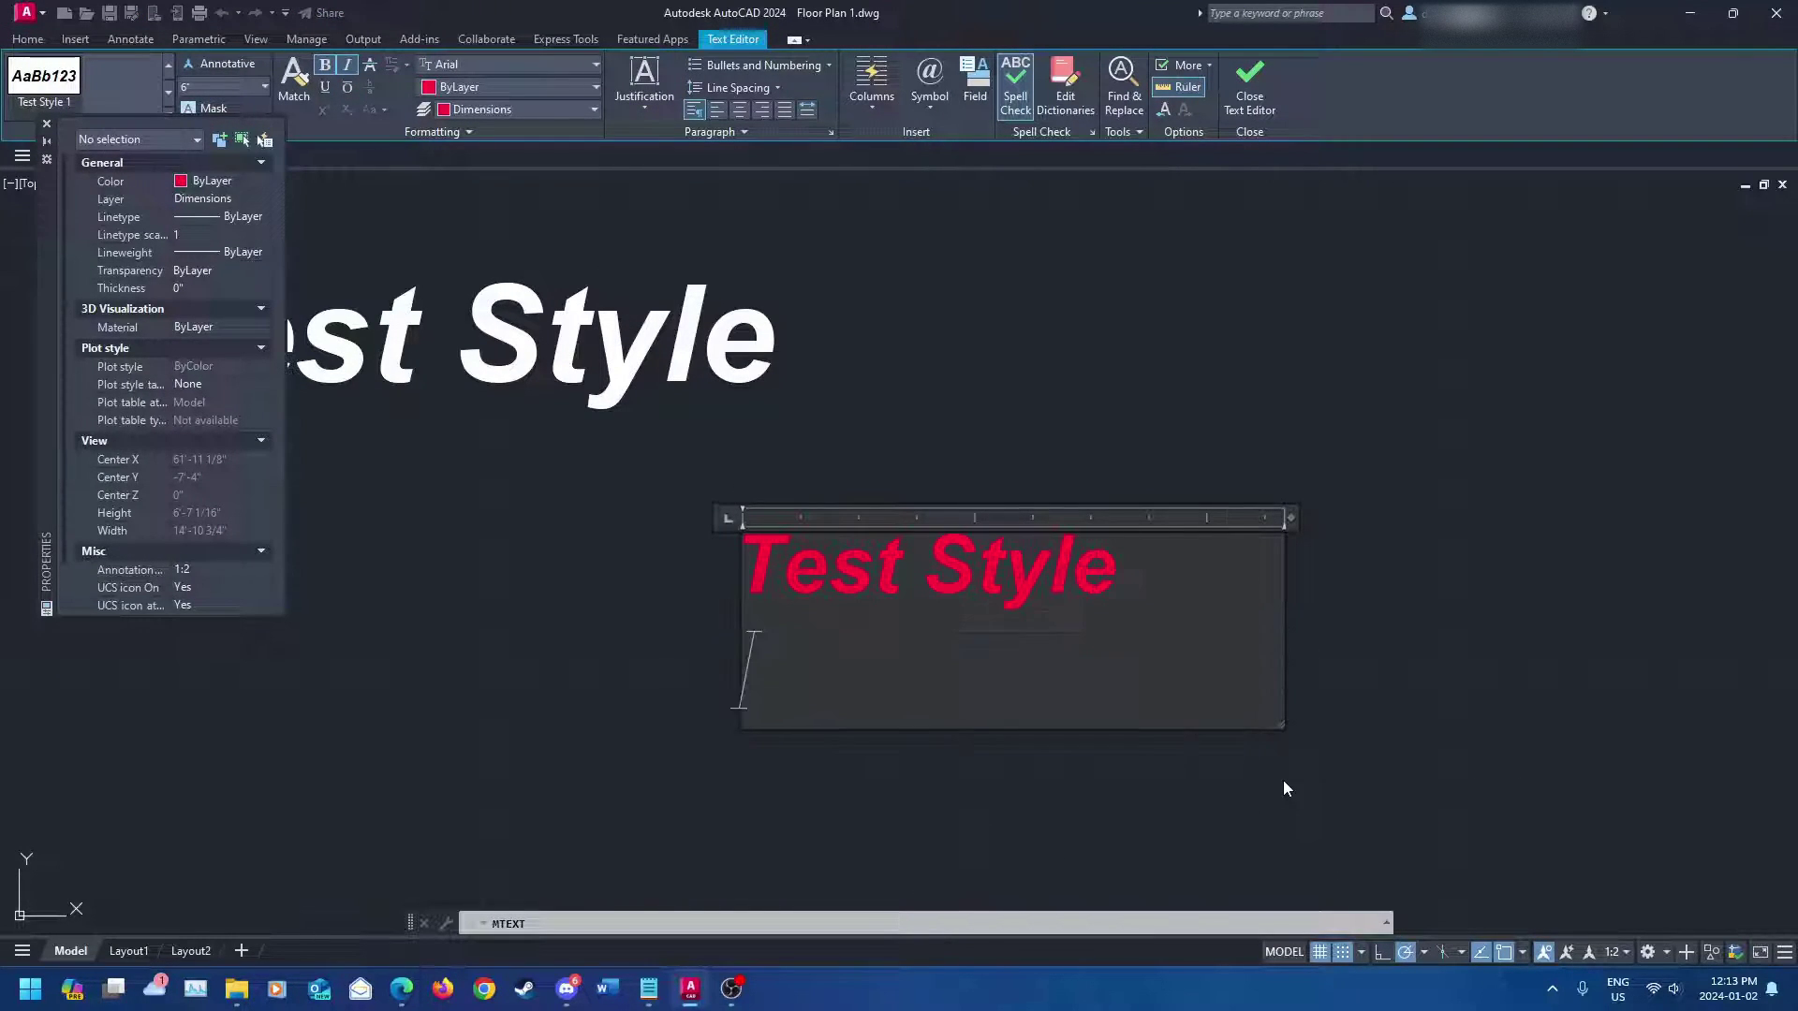
{"action": "key", "text": "Escape"}
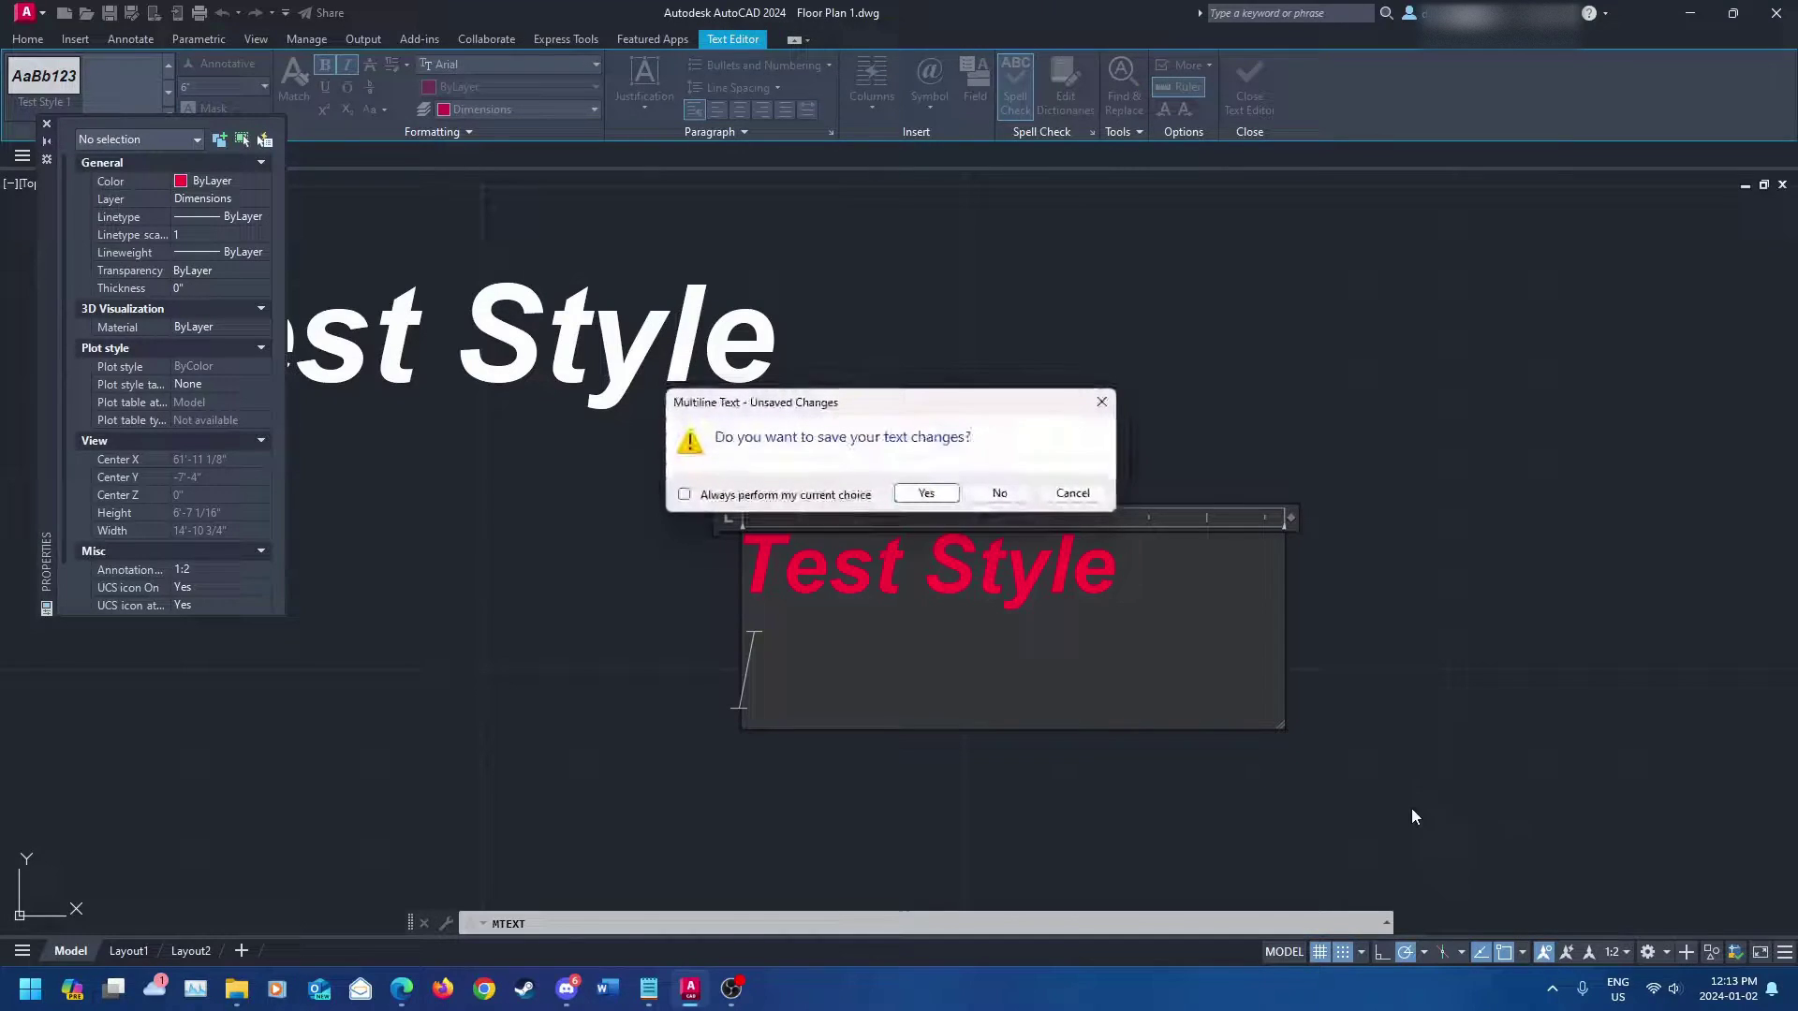
{"action": "left_click", "coordinate": [926, 493]}
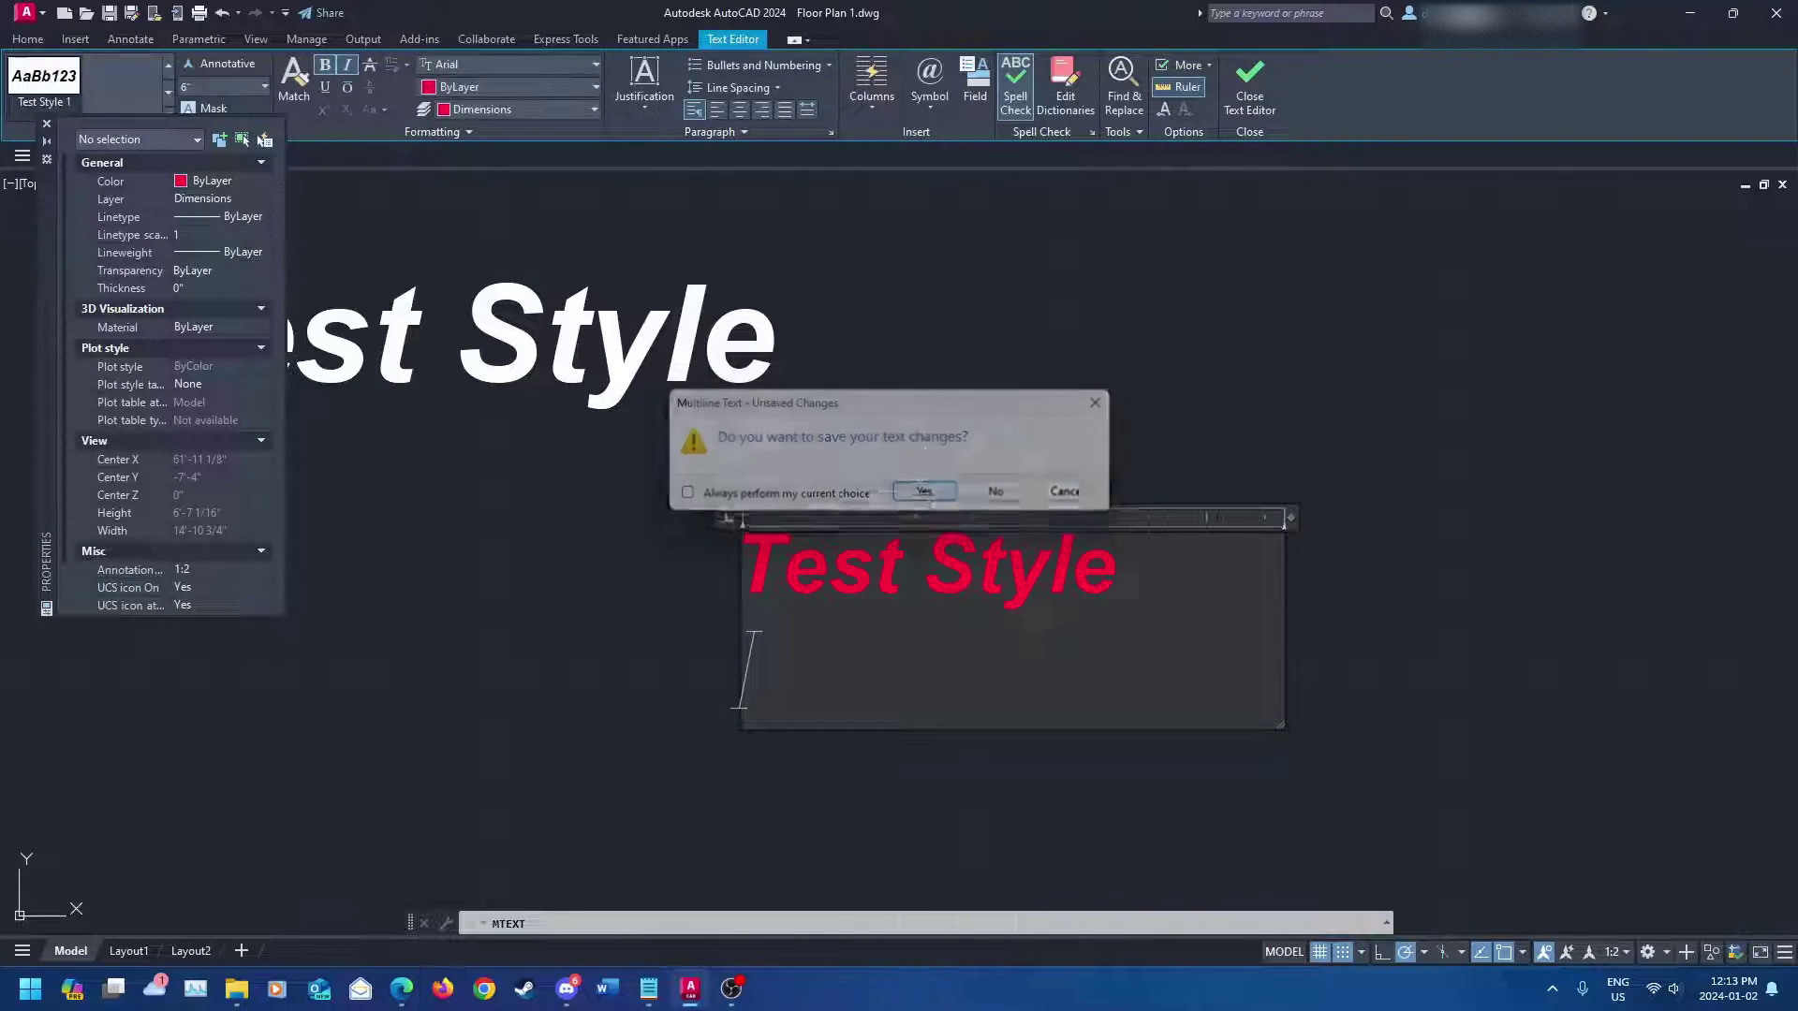
- Move the new Test Style text to layer 0 and close the properties palette
{"action": "left_click", "coordinate": [1034, 562]}
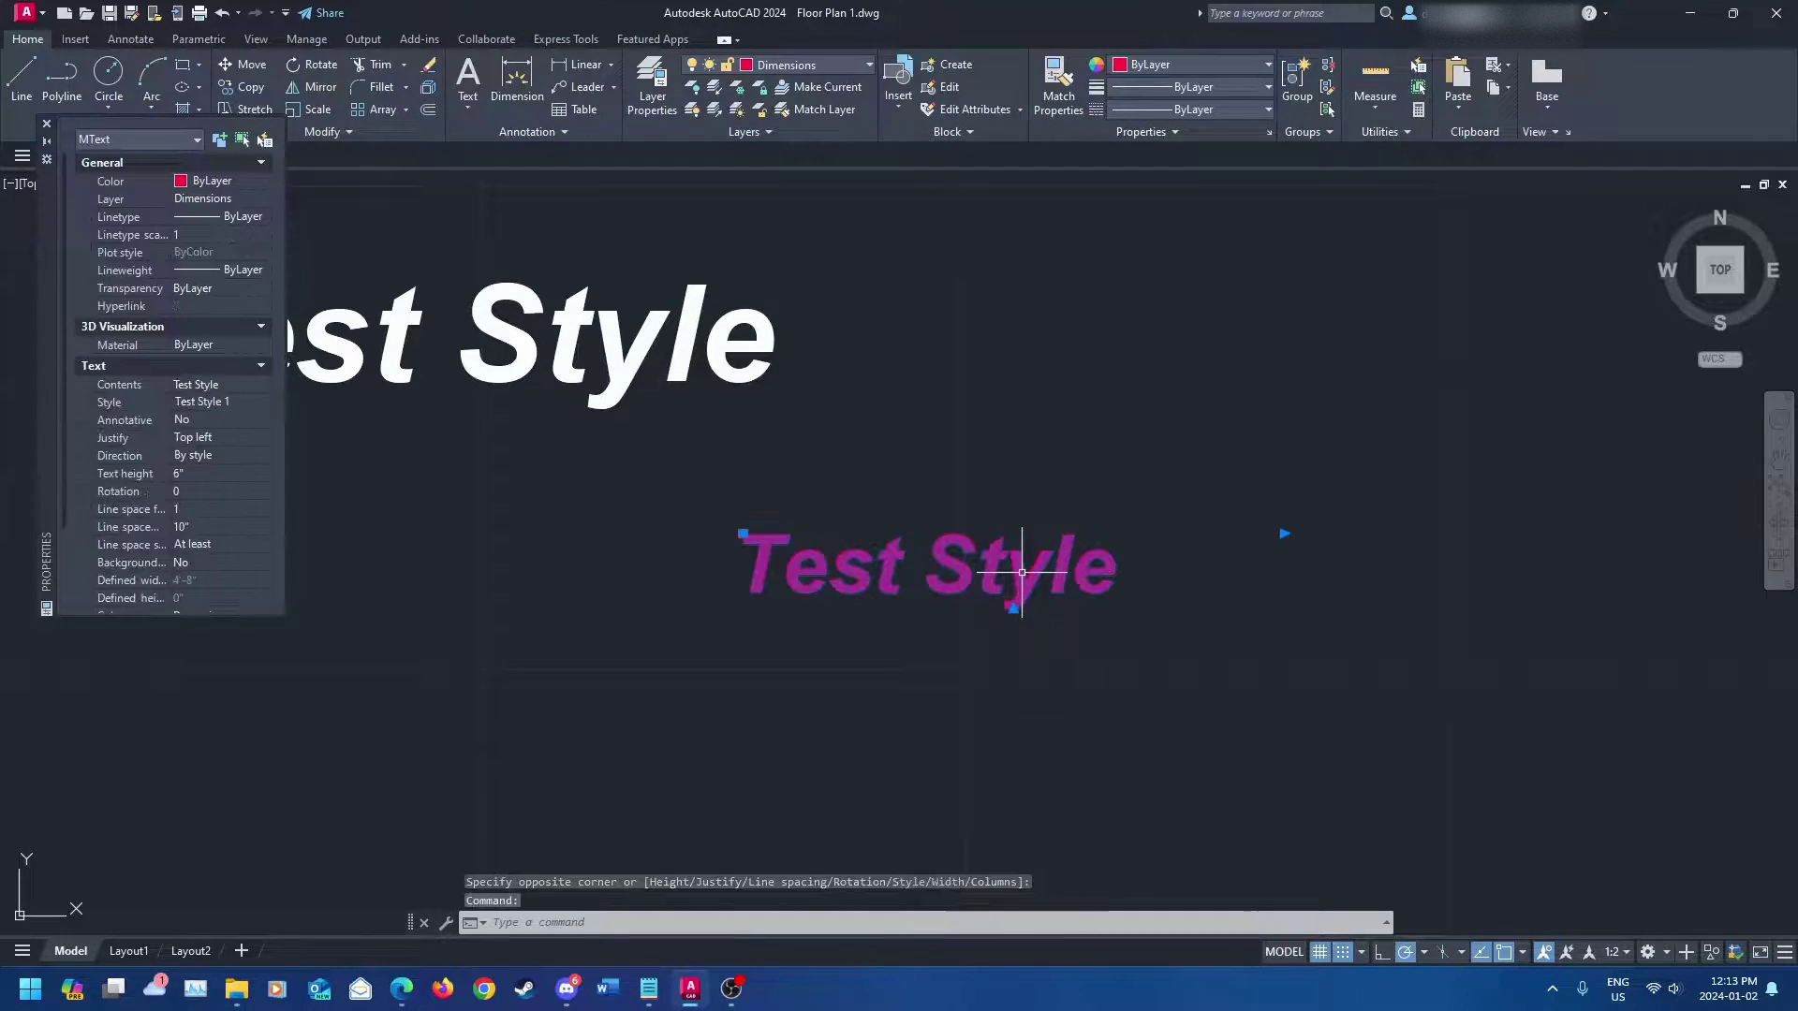
{"action": "left_click", "coordinate": [810, 64]}
{"action": "left_click", "coordinate": [796, 81]}
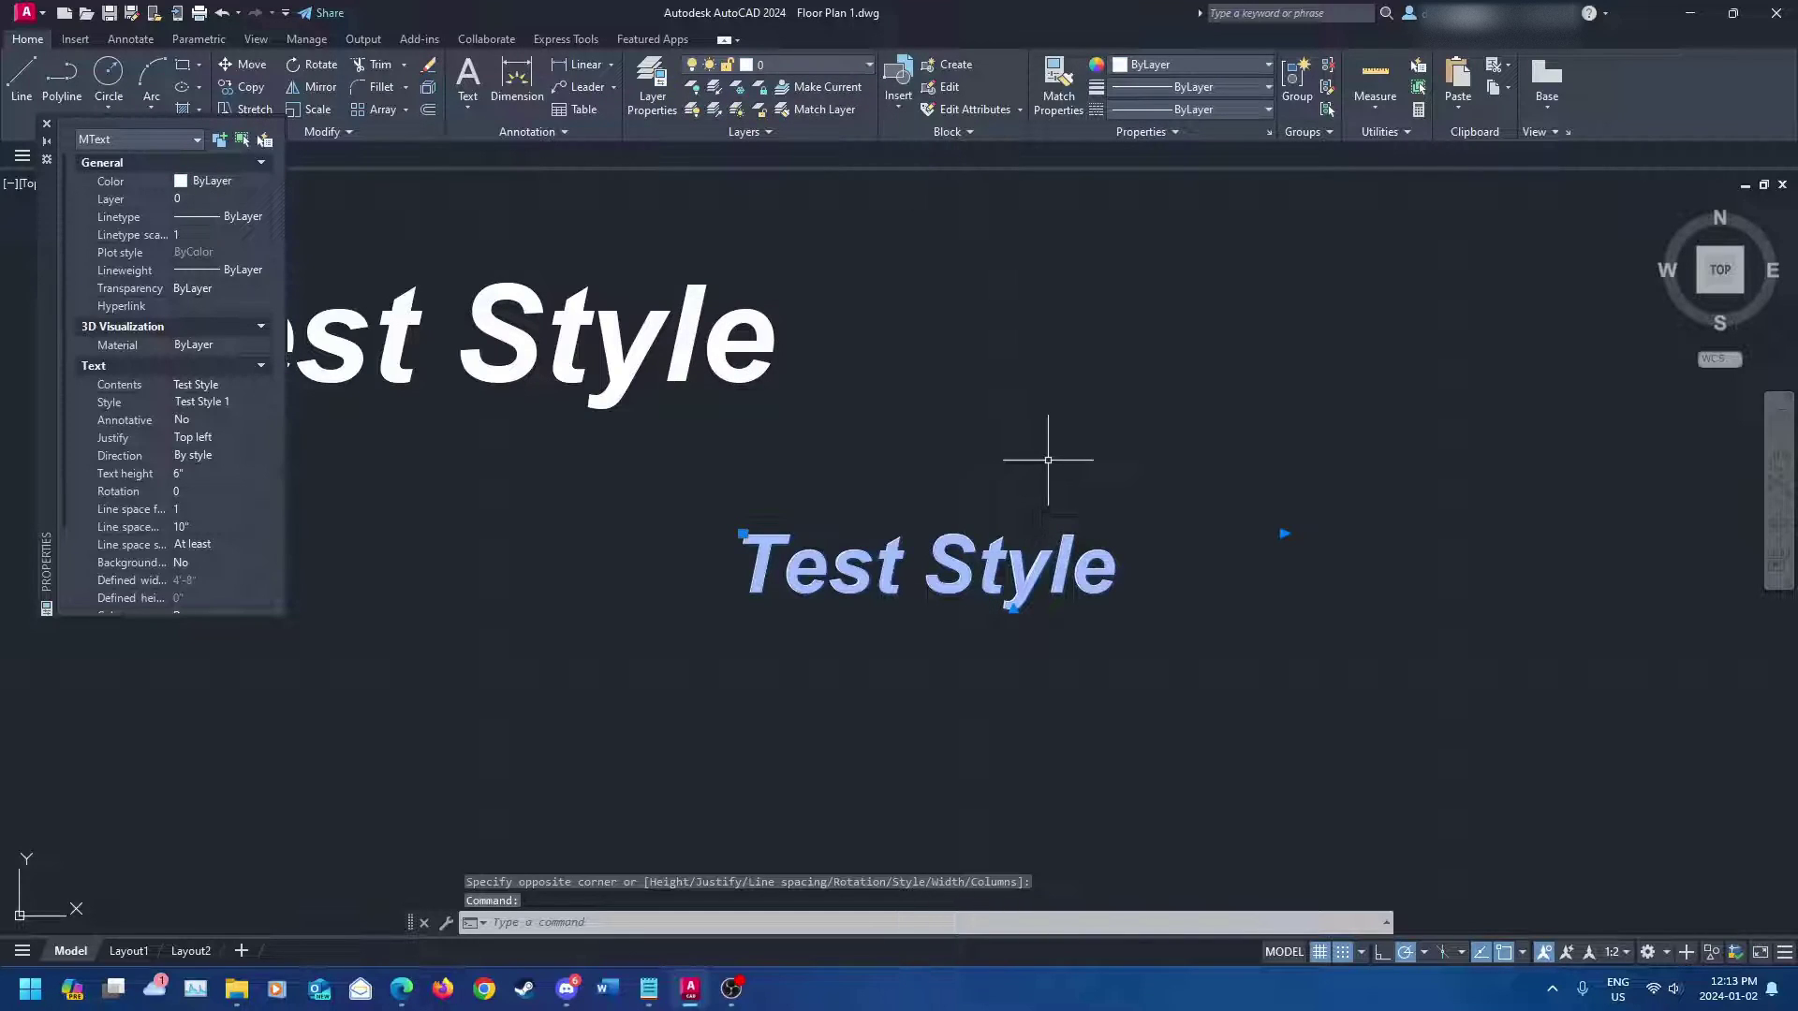
{"action": "left_click", "coordinate": [210, 471]}
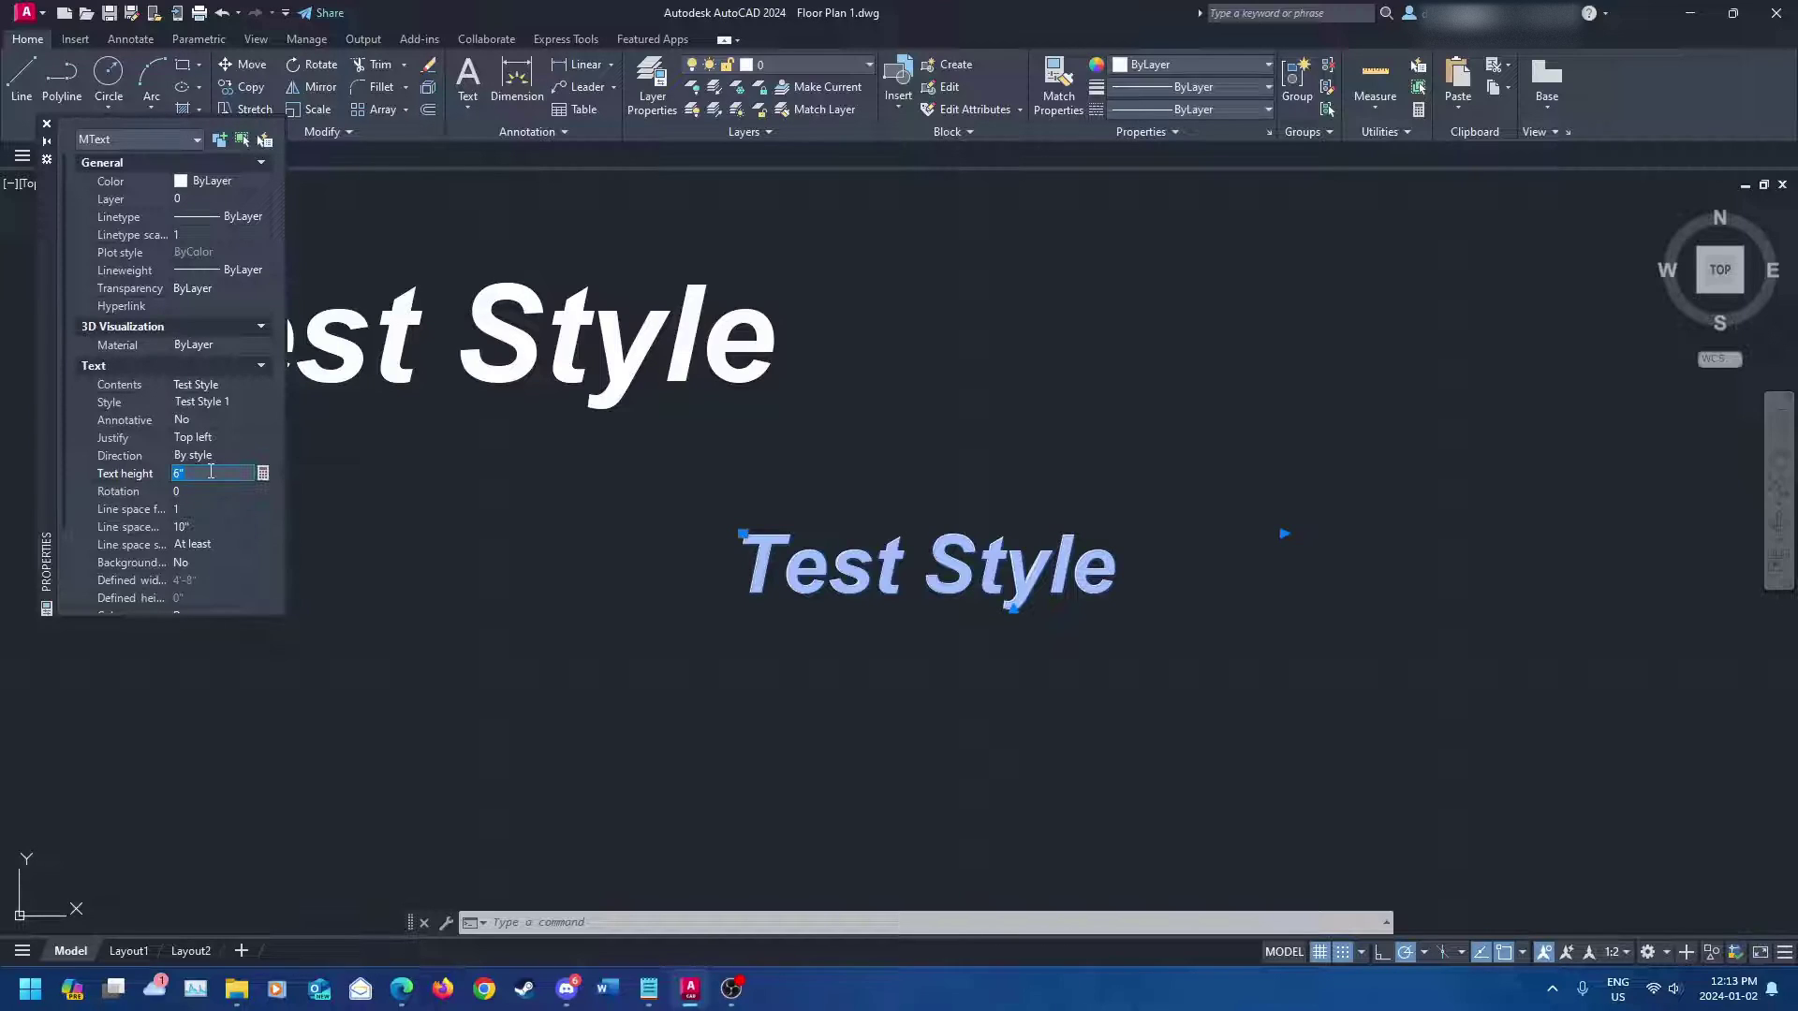
{"action": "left_click", "coordinate": [47, 123]}
{"action": "mouse_move", "coordinate": [665, 449]}
{"action": "middle_mouse_down"}
{"action": "mouse_move", "coordinate": [671, 522]}
{"action": "mouse_move", "coordinate": [783, 631]}
{"action": "middle_mouse_up"}
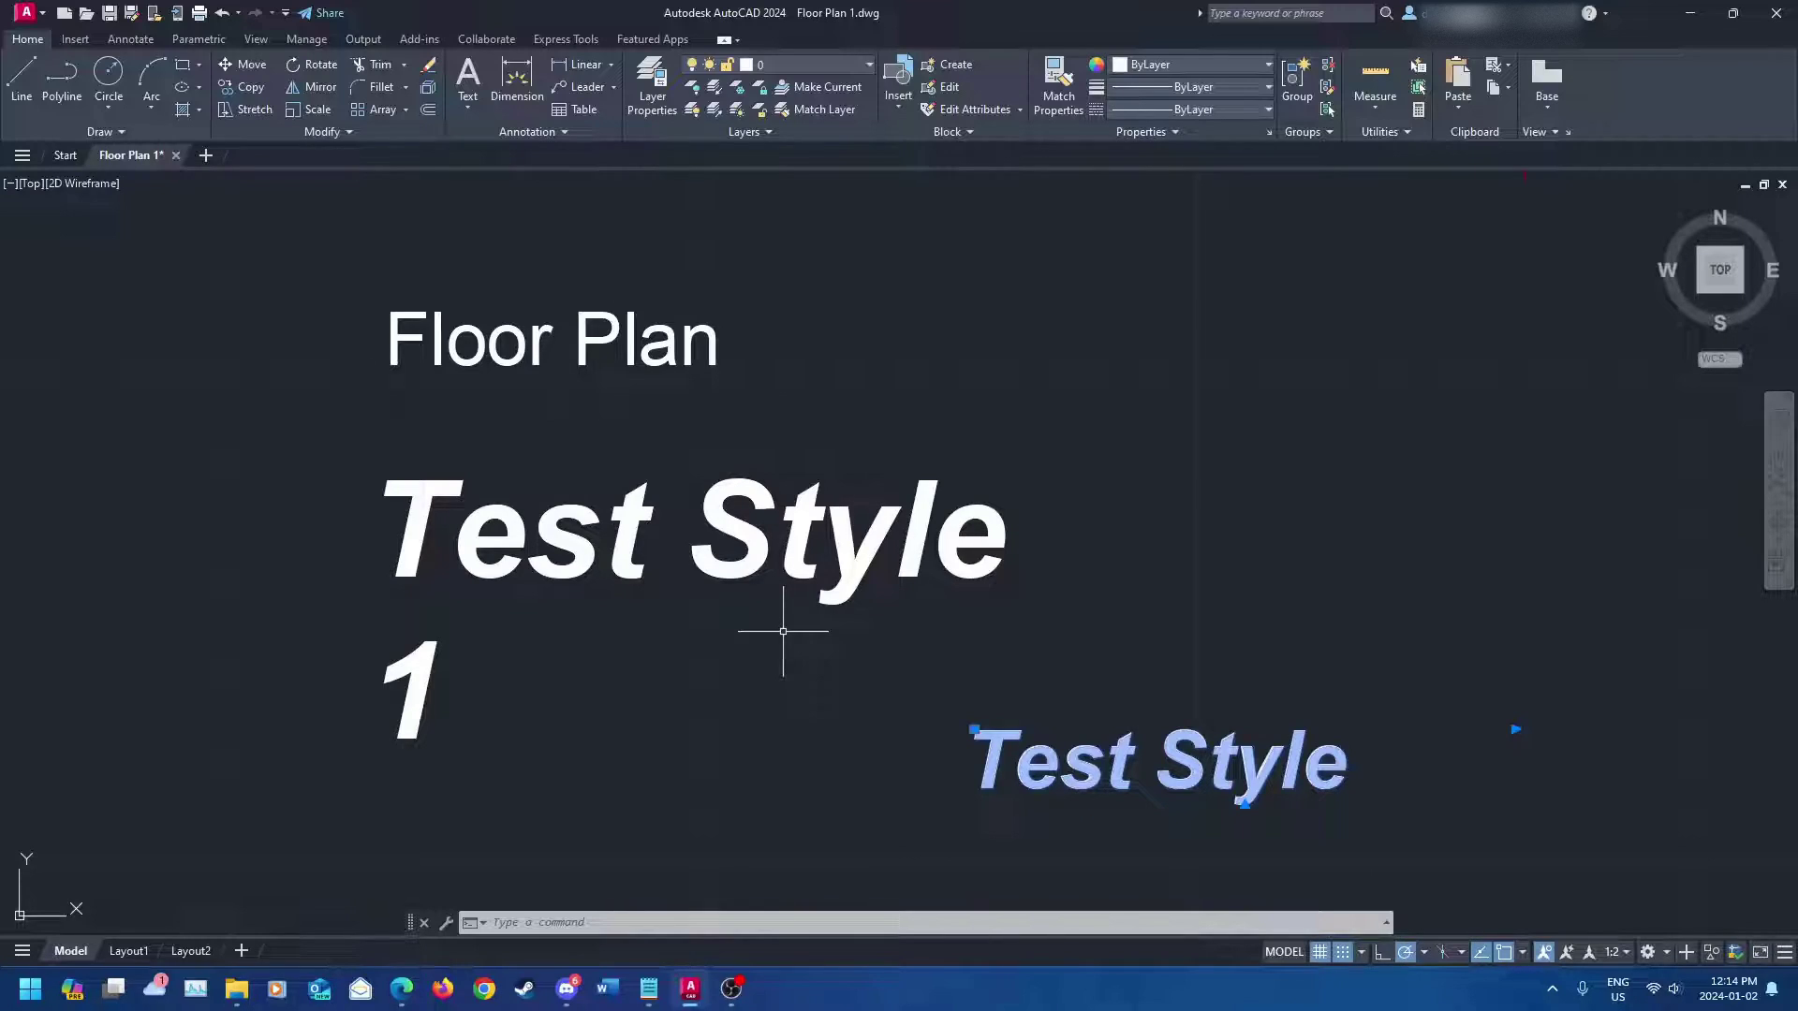